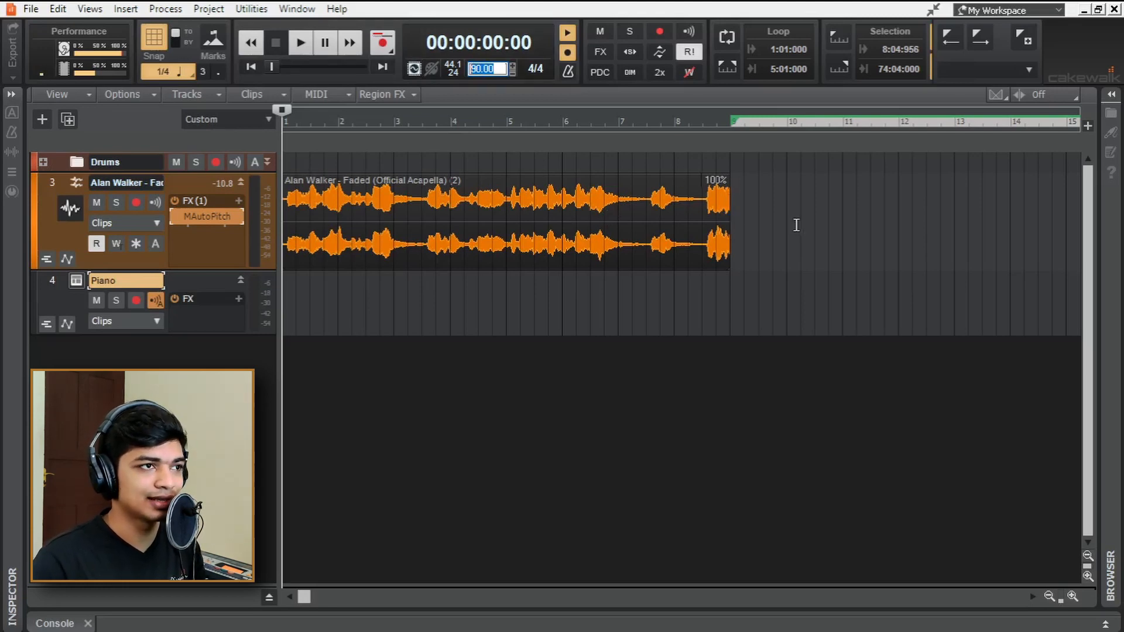
- Set the project tempo to 120 BPM and play back the Alan Walker acapella track
{"action": "type", "text": "120"}
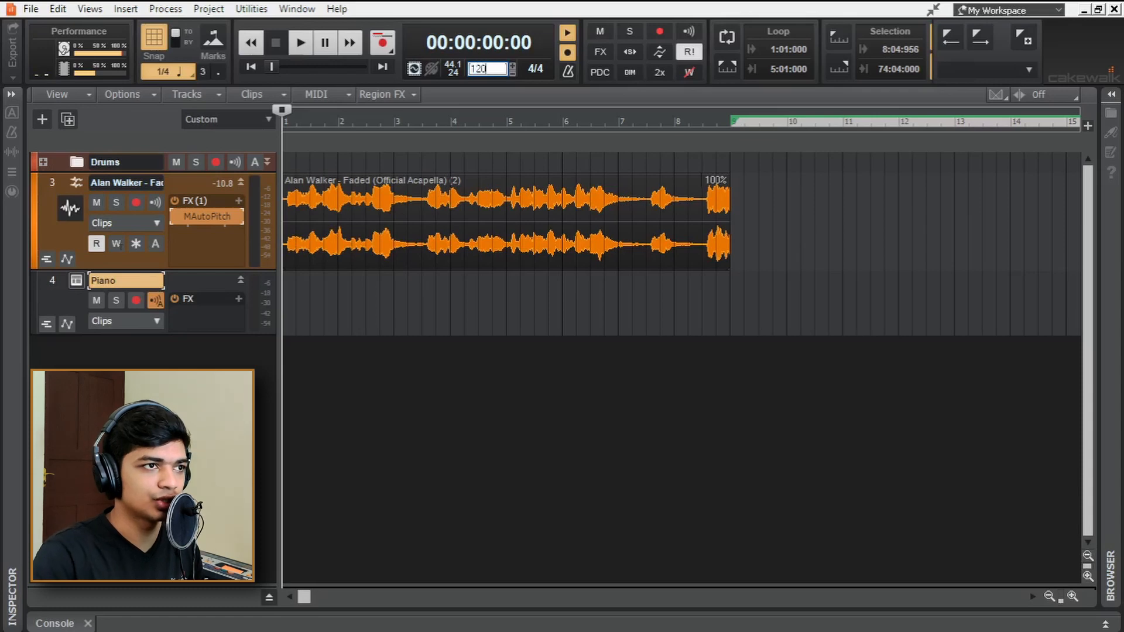
{"action": "key", "text": "Return"}
{"action": "key", "text": "space"}
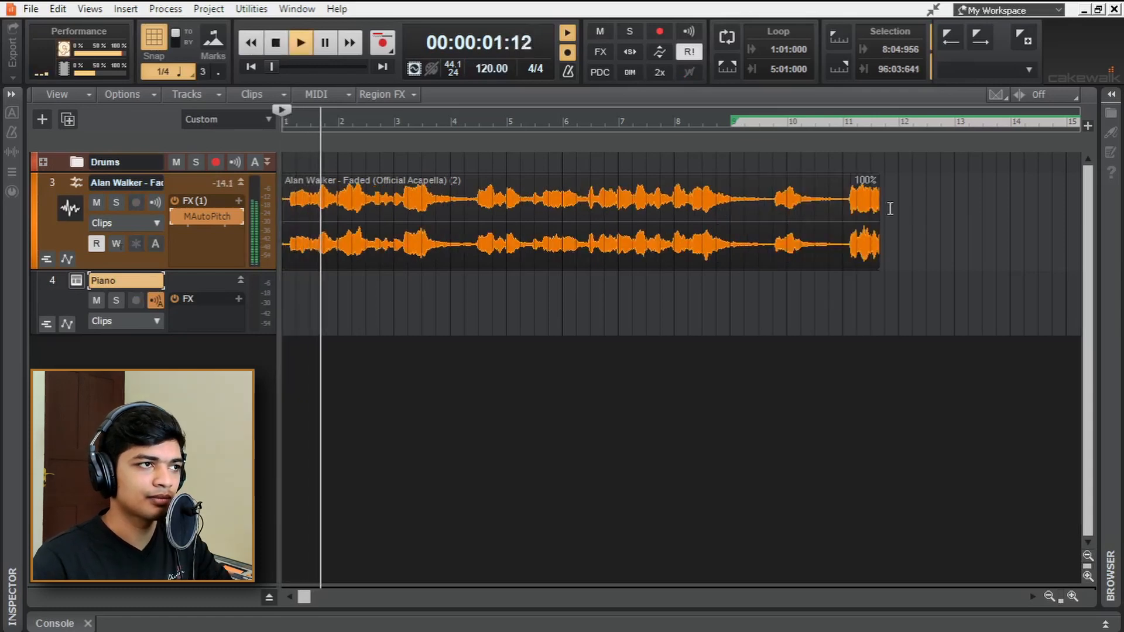
{"action": "key", "text": "space"}
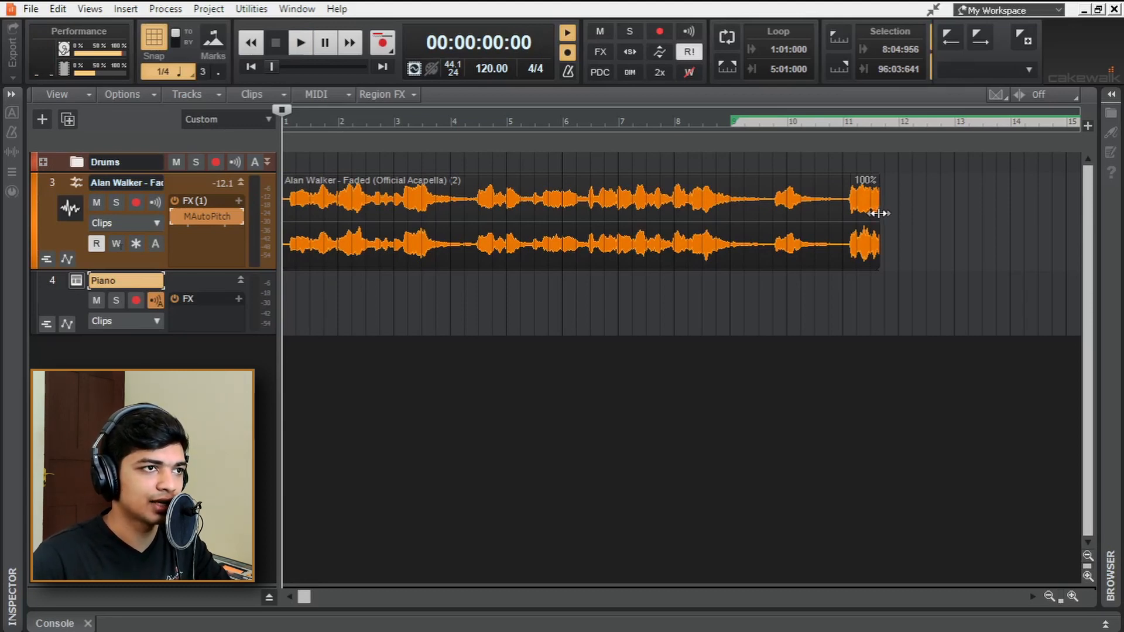
- Time-stretch the acapella clip so it ends at measure 9, and play it back
{"action": "left_click_drag", "start_coordinate": [879, 213], "coordinate": [733, 211]}
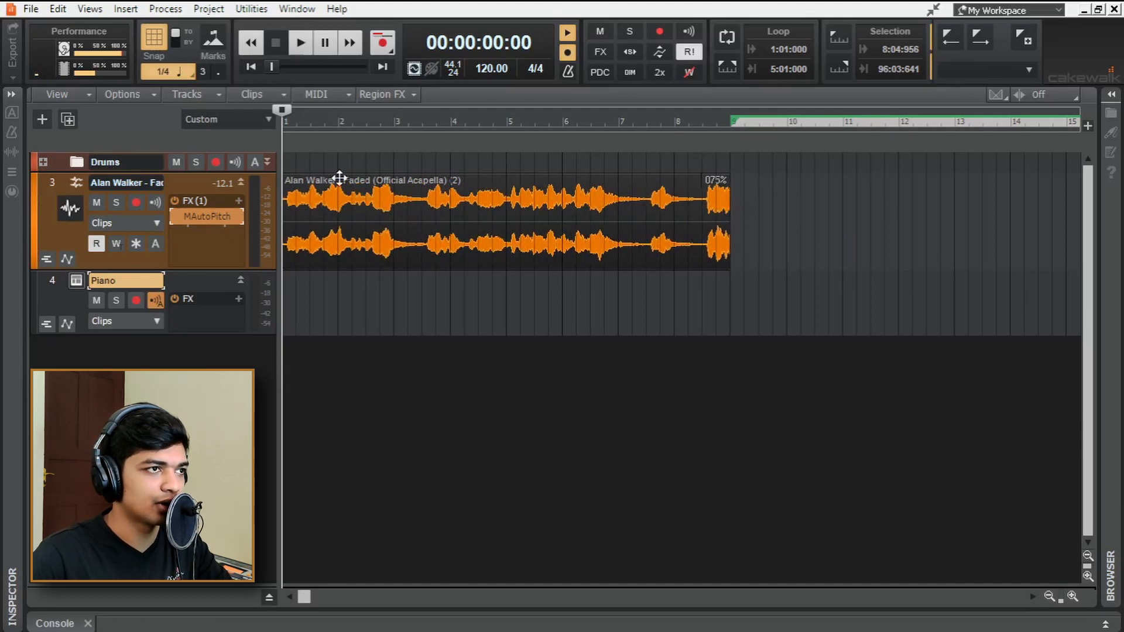
{"action": "key", "text": "space"}
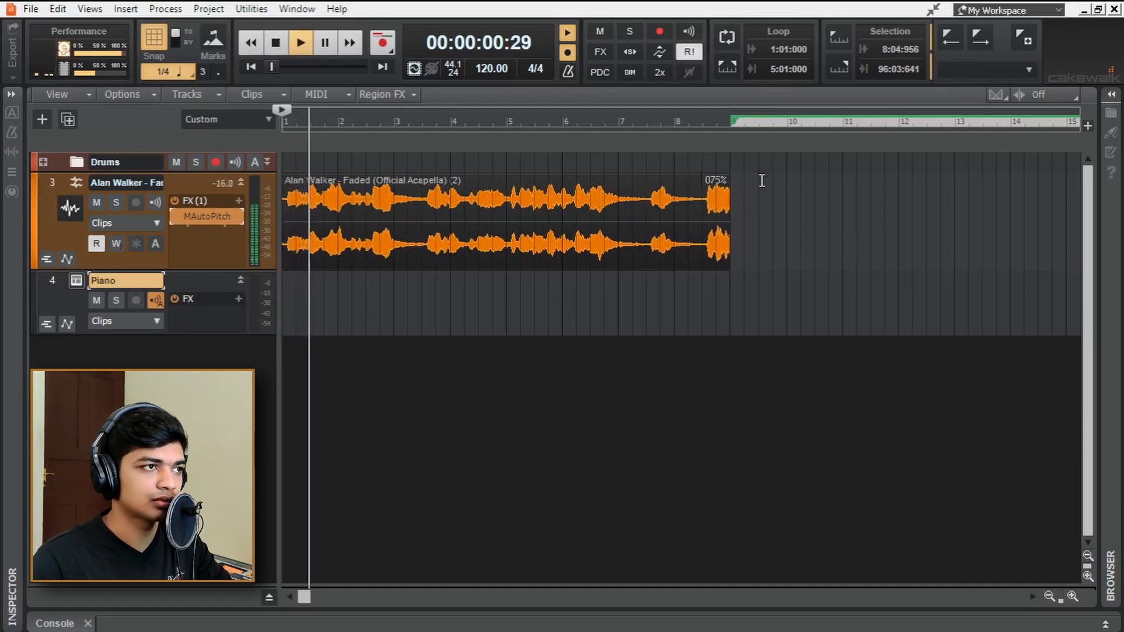
{"action": "key", "text": "space"}
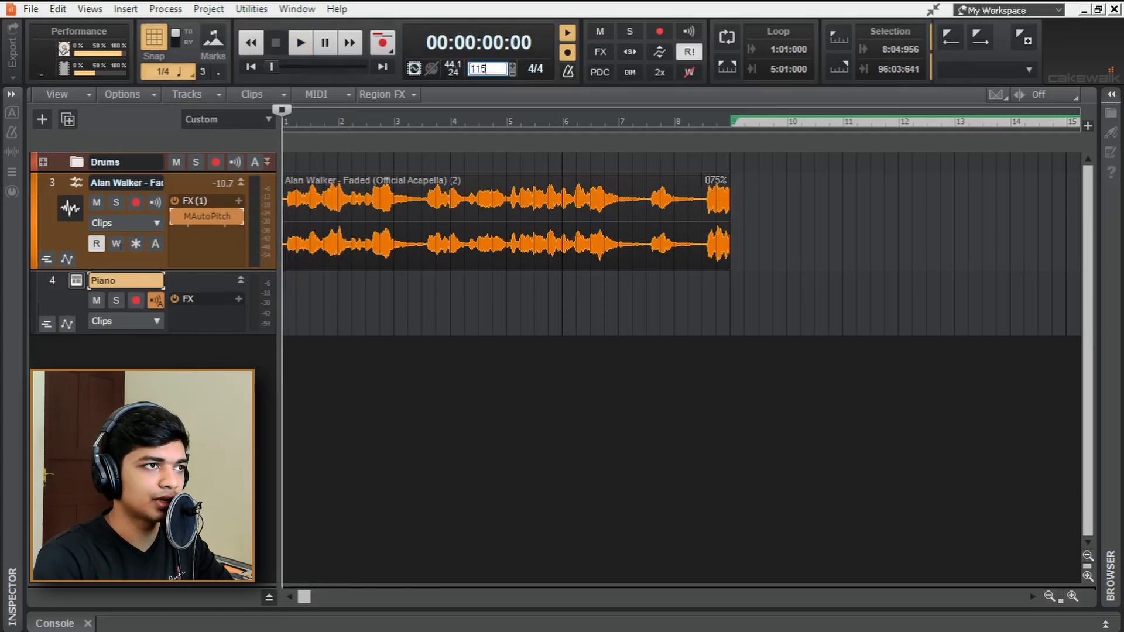
- Set the project tempo to 115 BPM and play back the stretched acapella
{"action": "key", "text": "Return"}
{"action": "key", "text": "space"}
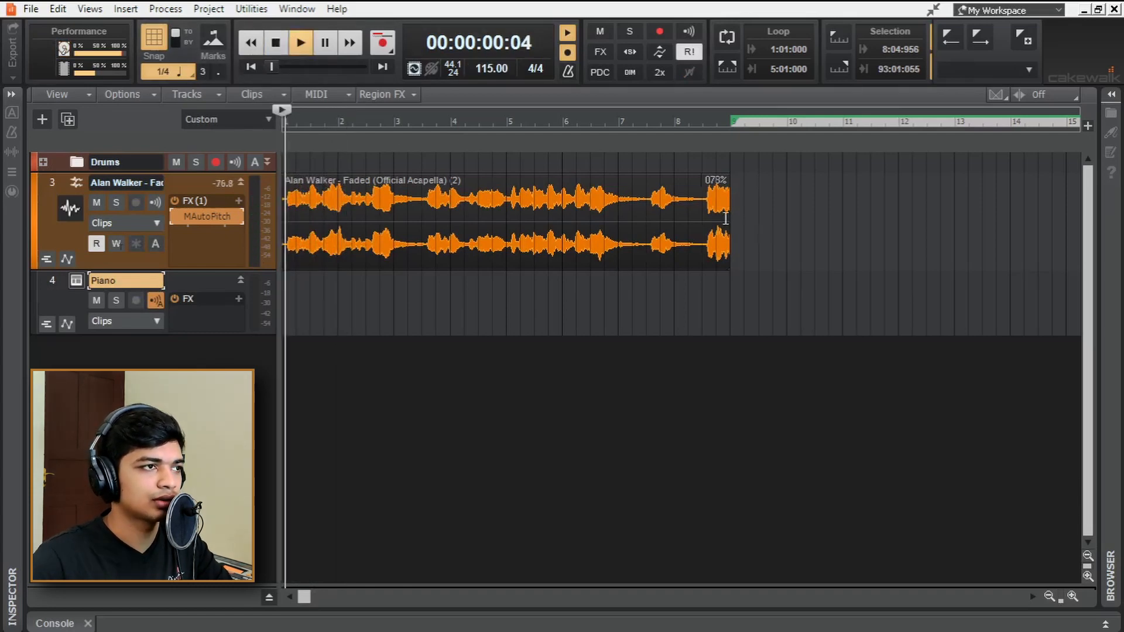
{"action": "scroll", "coordinate": [705, 228], "scroll_direction": "down", "scroll_amount": 3}
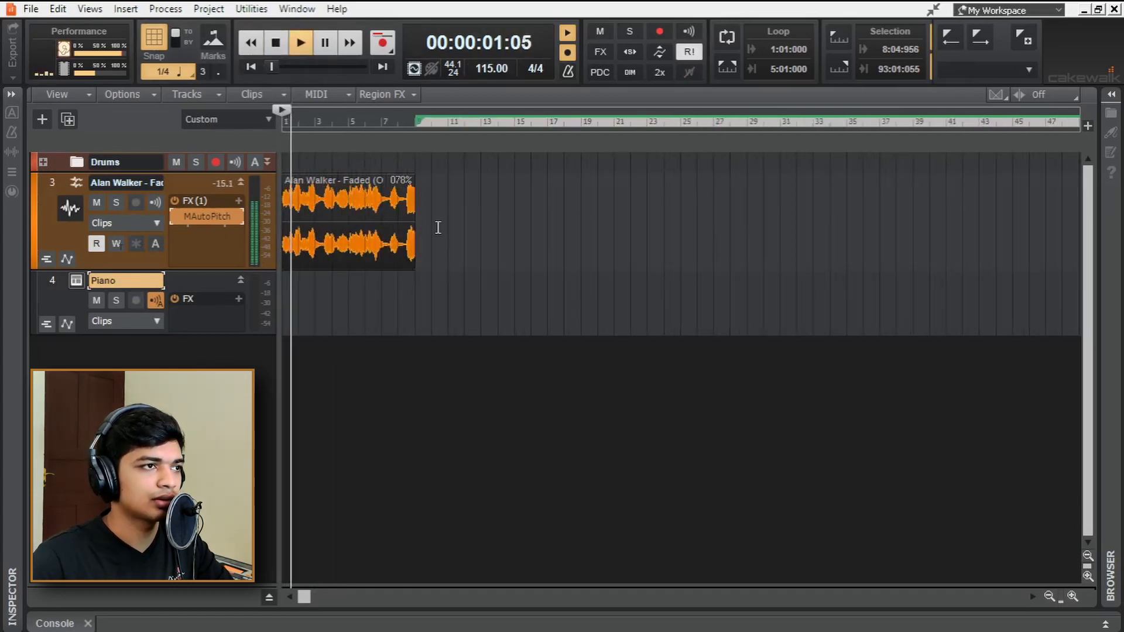
{"action": "key", "text": "space"}
{"action": "scroll", "coordinate": [440, 227], "scroll_direction": "down", "scroll_amount": 3}
{"action": "left_click_drag", "start_coordinate": [320, 226], "coordinate": [650, 243]}
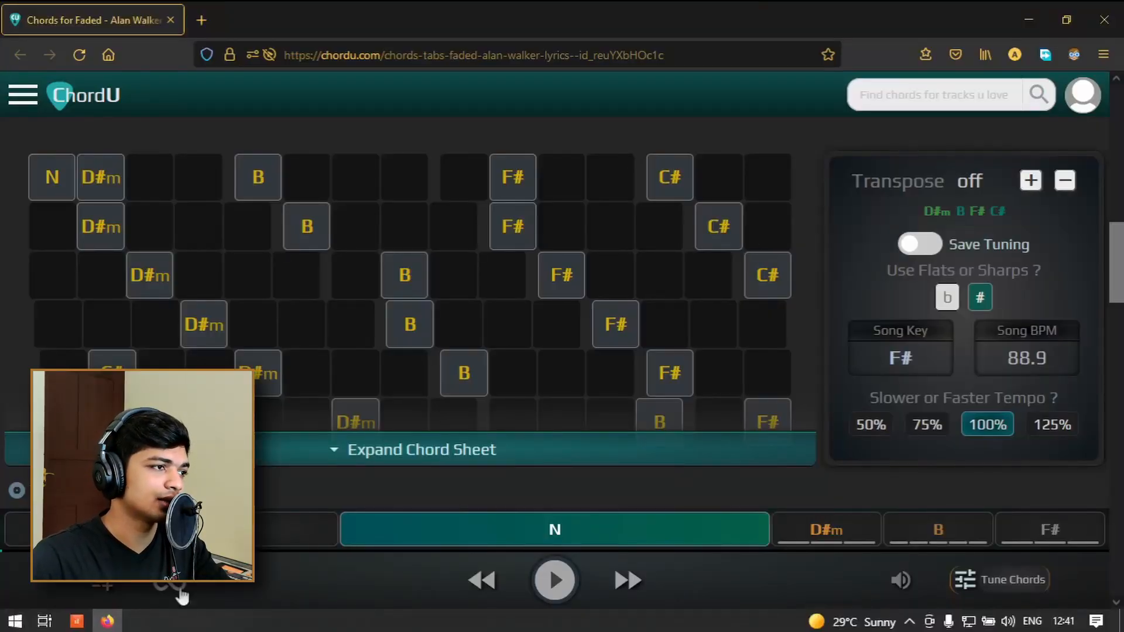
- Switch from the ChordU page to Cakewalk and play back the Piano track's chord progression
{"action": "left_click", "coordinate": [76, 621]}
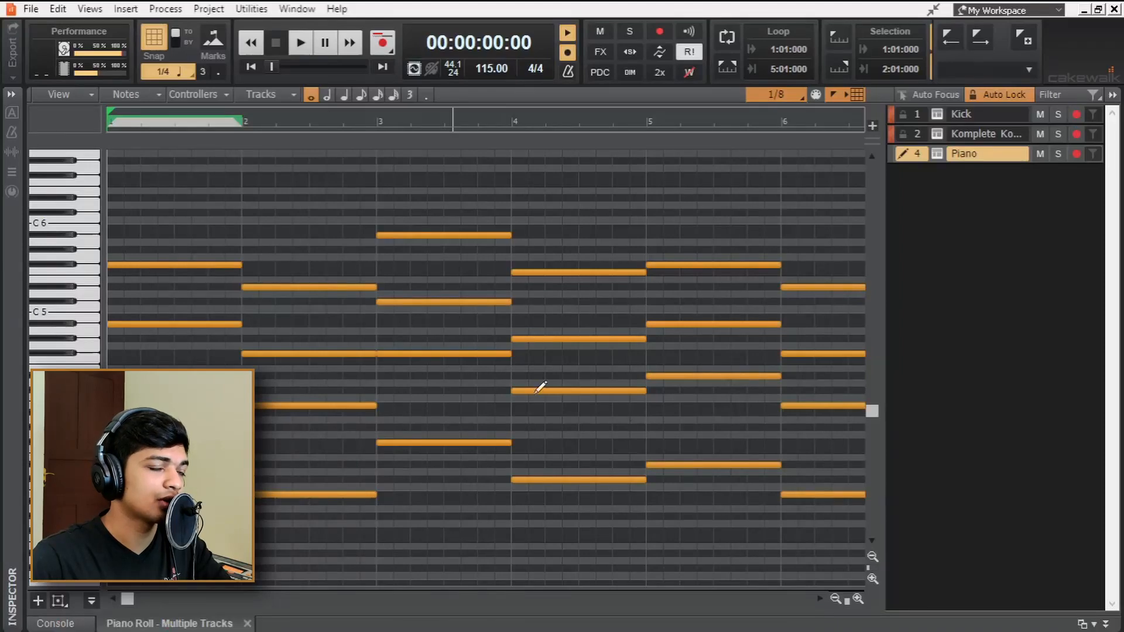
{"action": "key", "text": "space"}
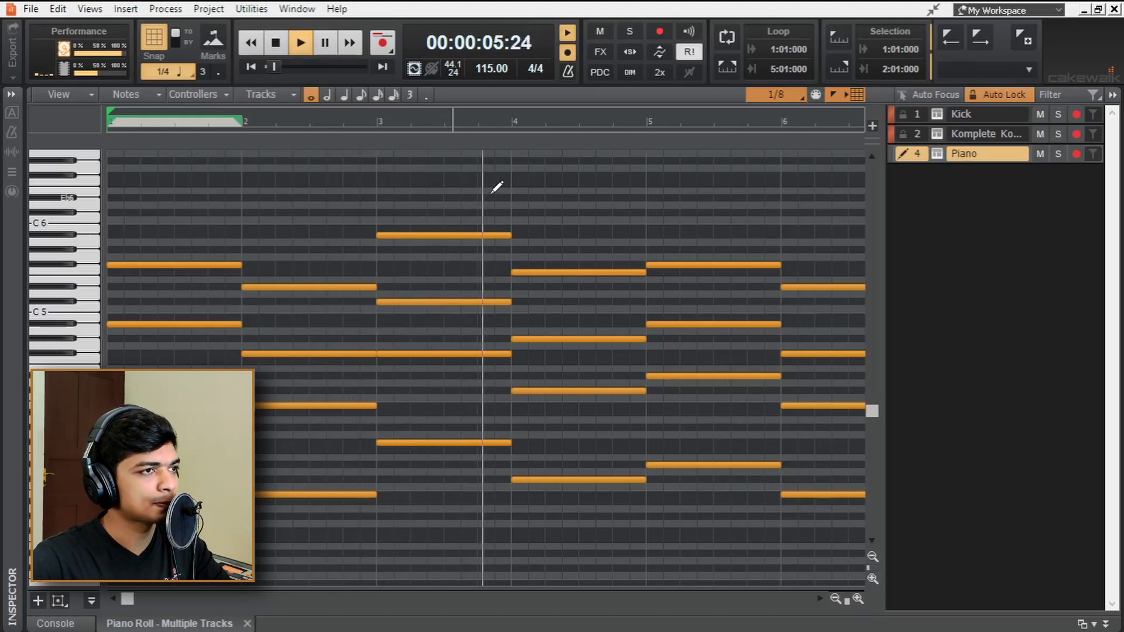
{"action": "key", "text": "space"}
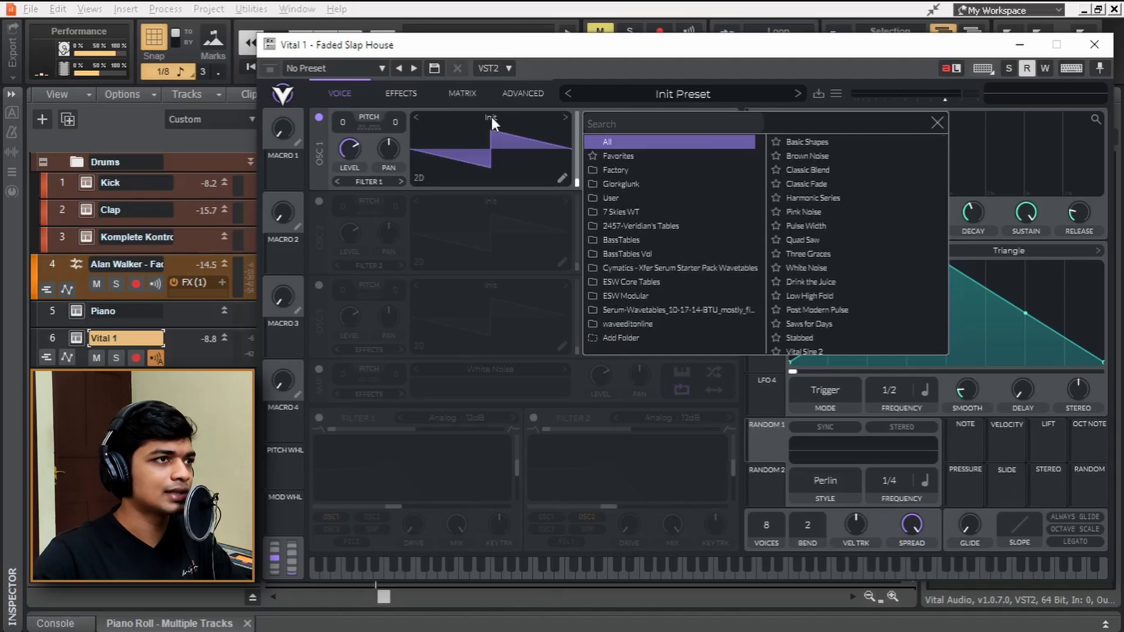
- Load the factory Brown Noise wavetable into oscillator 1 and transpose the oscillator to -12
{"action": "left_click", "coordinate": [639, 169]}
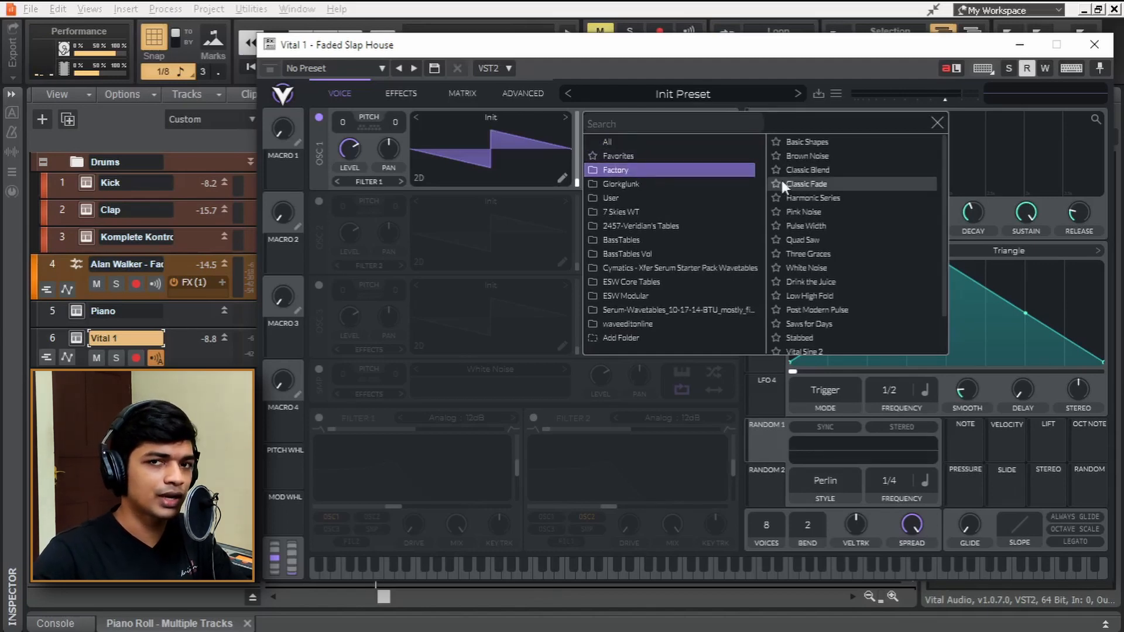
{"action": "left_click", "coordinate": [838, 153]}
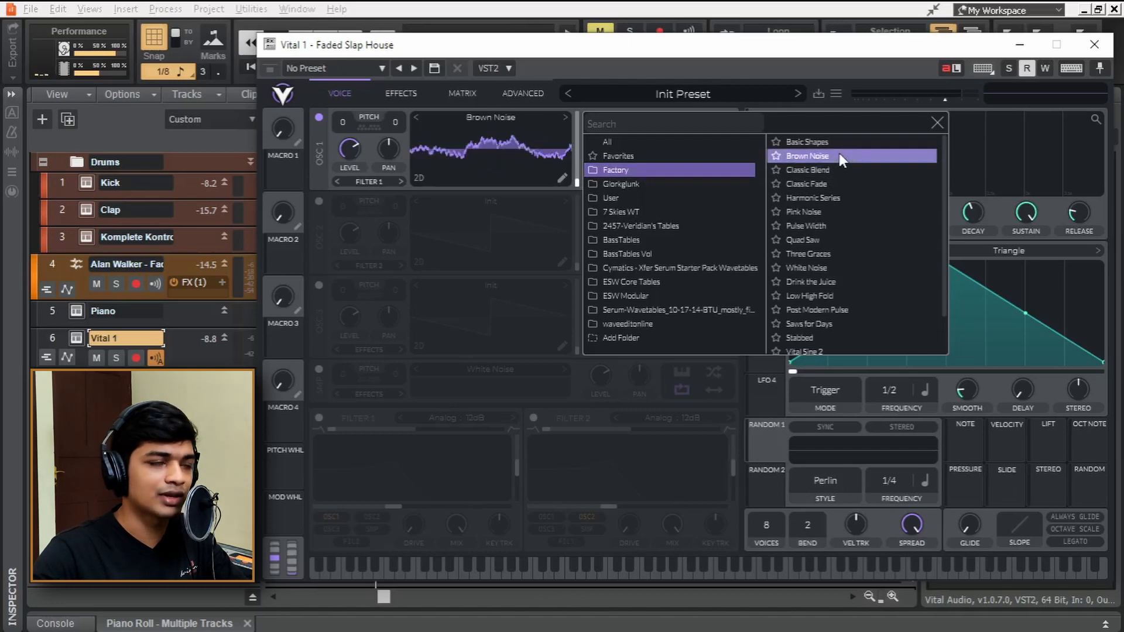
{"action": "left_click", "coordinate": [937, 122]}
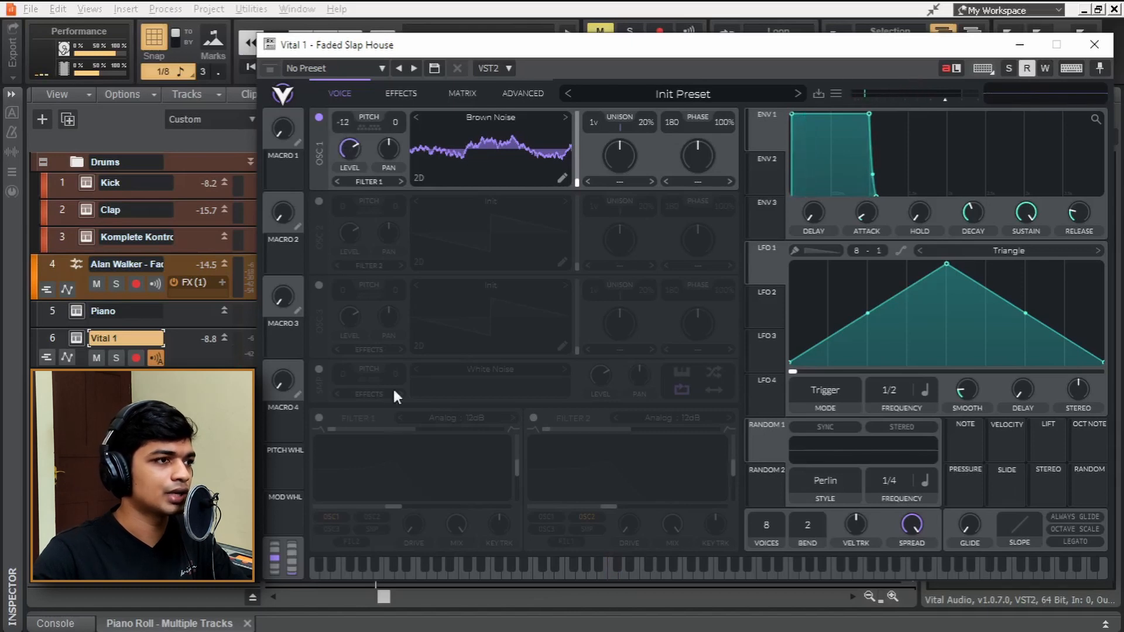
- Turn on Filter 1 with minimum resonance and set its cutoff to about 21 semitones
{"action": "left_click", "coordinate": [320, 418]}
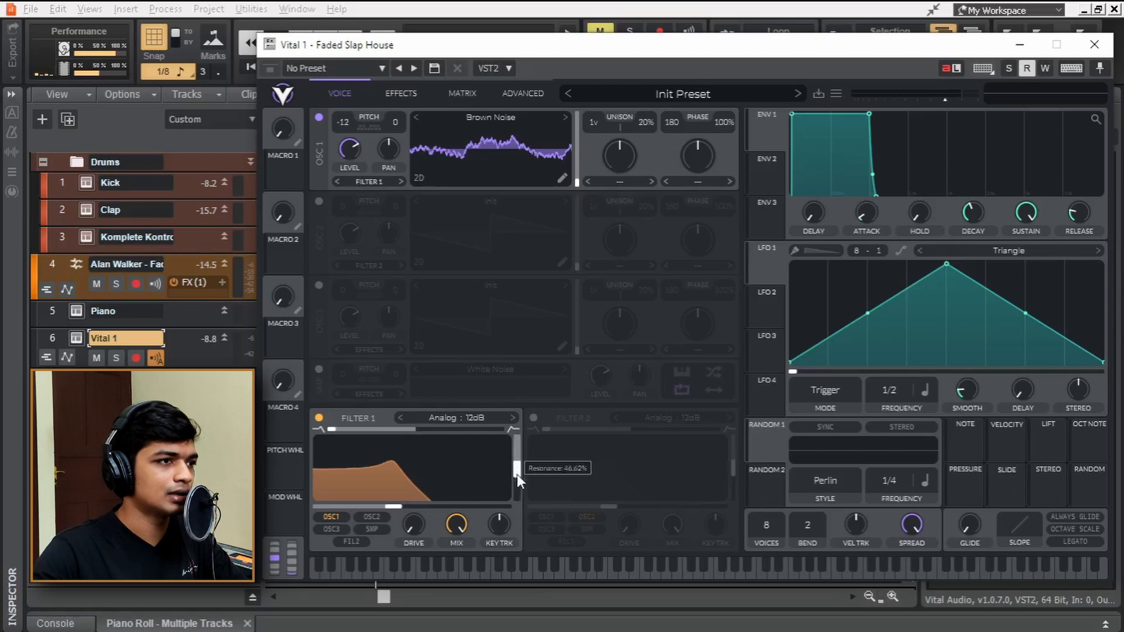
{"action": "left_click_drag", "start_coordinate": [394, 507], "coordinate": [427, 510]}
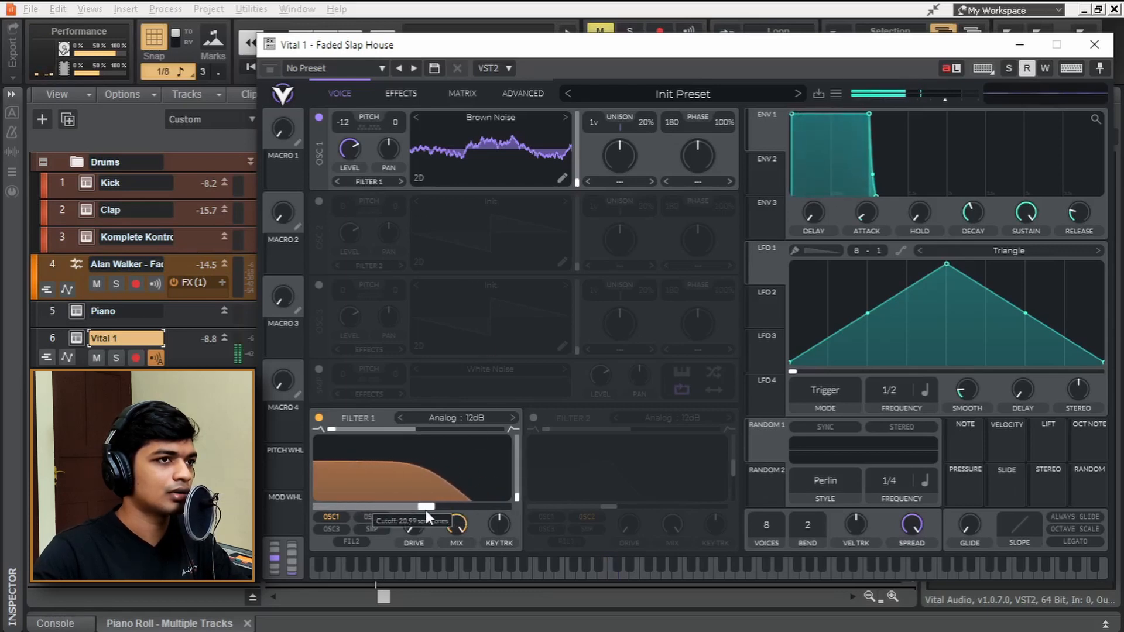
- Assign LFO 1 to the Filter 1 cutoff as a concave falling curve in Envelope mode at 1/8 frequency
{"action": "left_click_drag", "start_coordinate": [947, 267], "coordinate": [430, 513]}
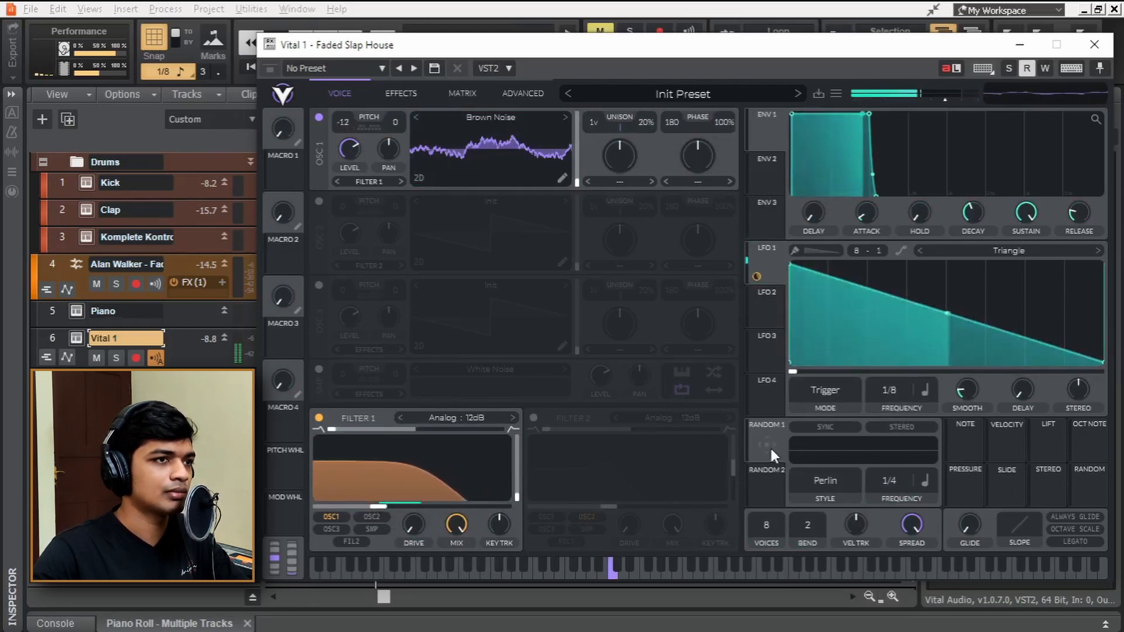
{"action": "left_click", "coordinate": [824, 384]}
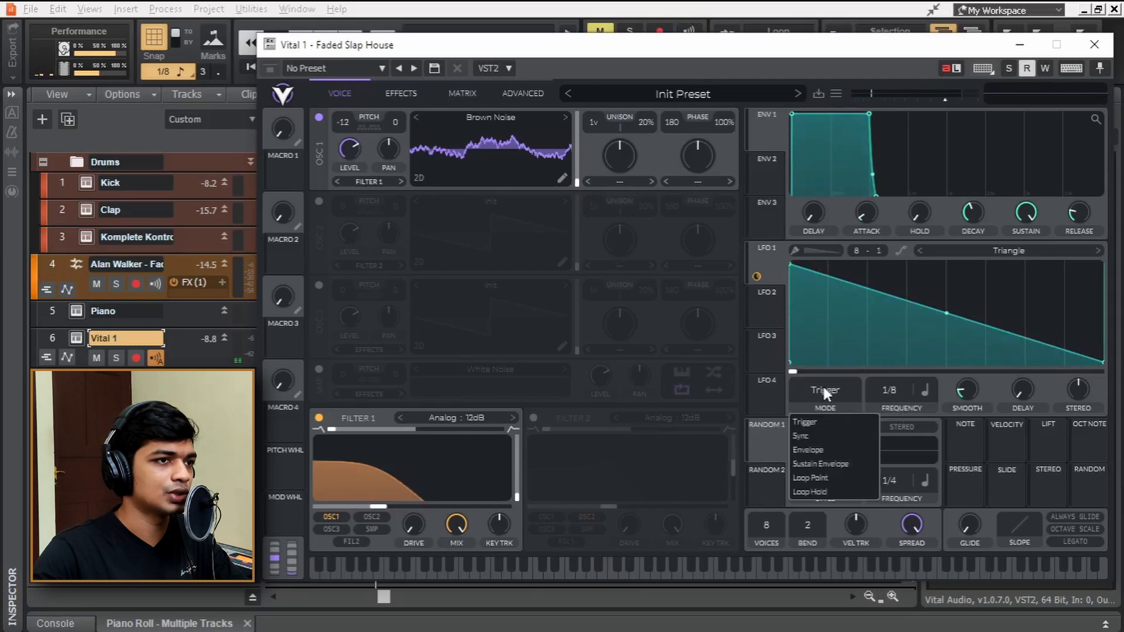
{"action": "left_click", "coordinate": [809, 451]}
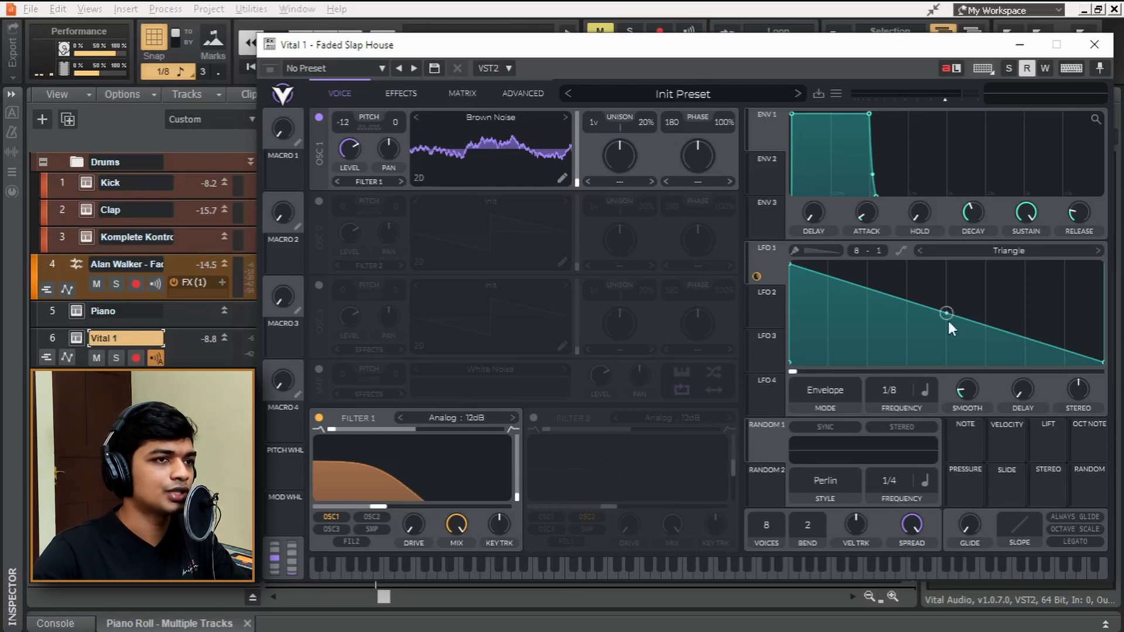
{"action": "left_click_drag", "start_coordinate": [946, 314], "coordinate": [949, 349]}
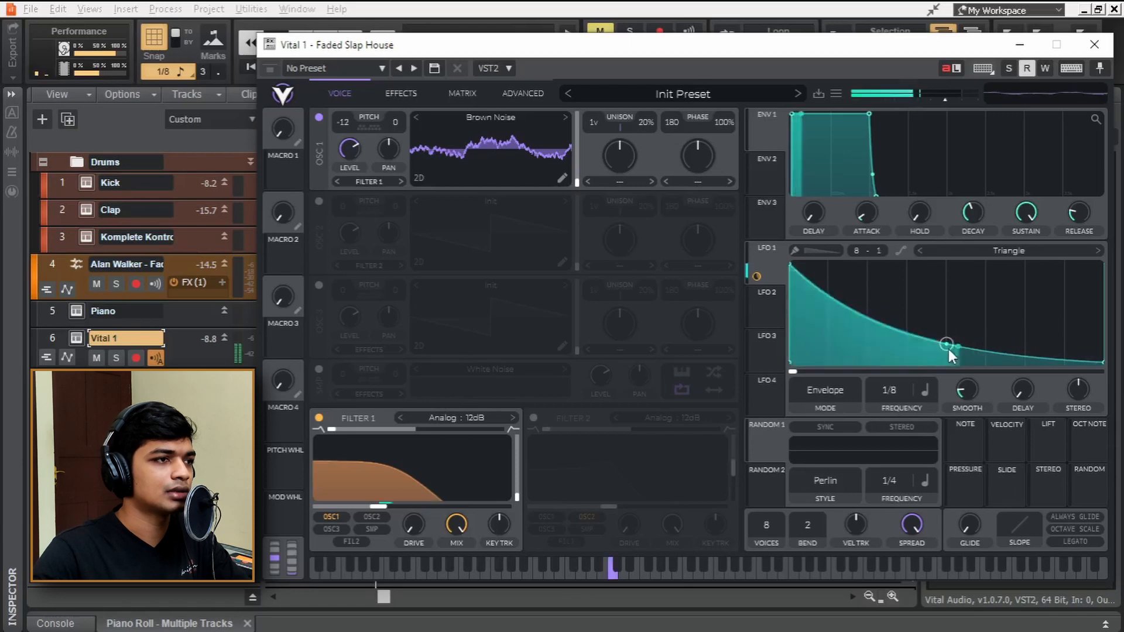
- Change Filter 1 to the Analog 24dB type and increase LFO 1's modulation amount on its cutoff
{"action": "left_click", "coordinate": [465, 417]}
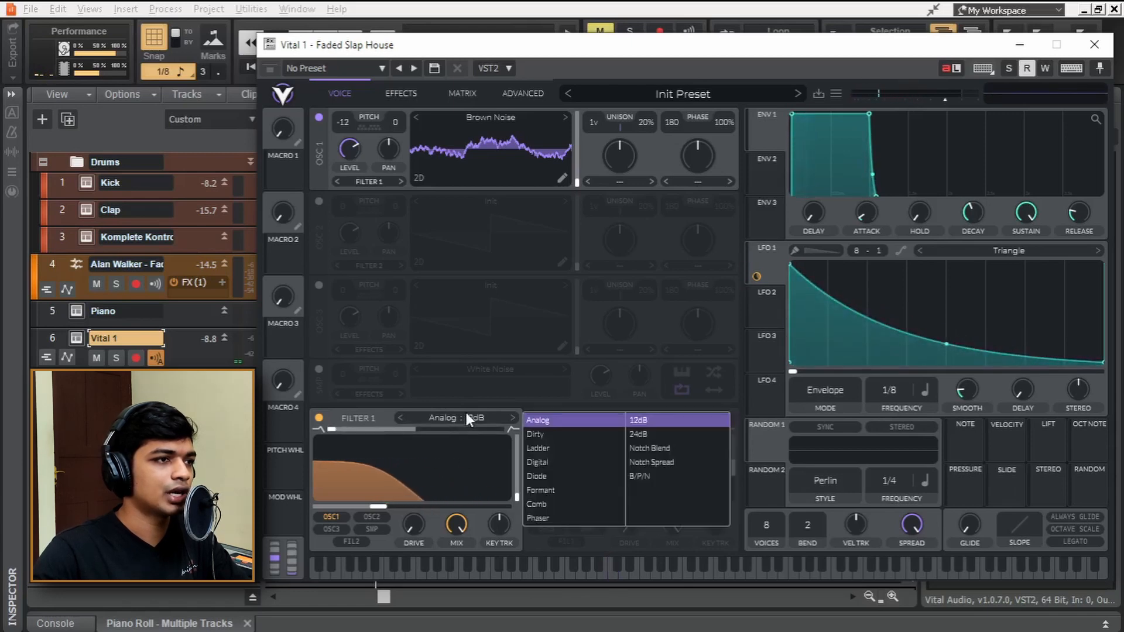
{"action": "left_click", "coordinate": [654, 435]}
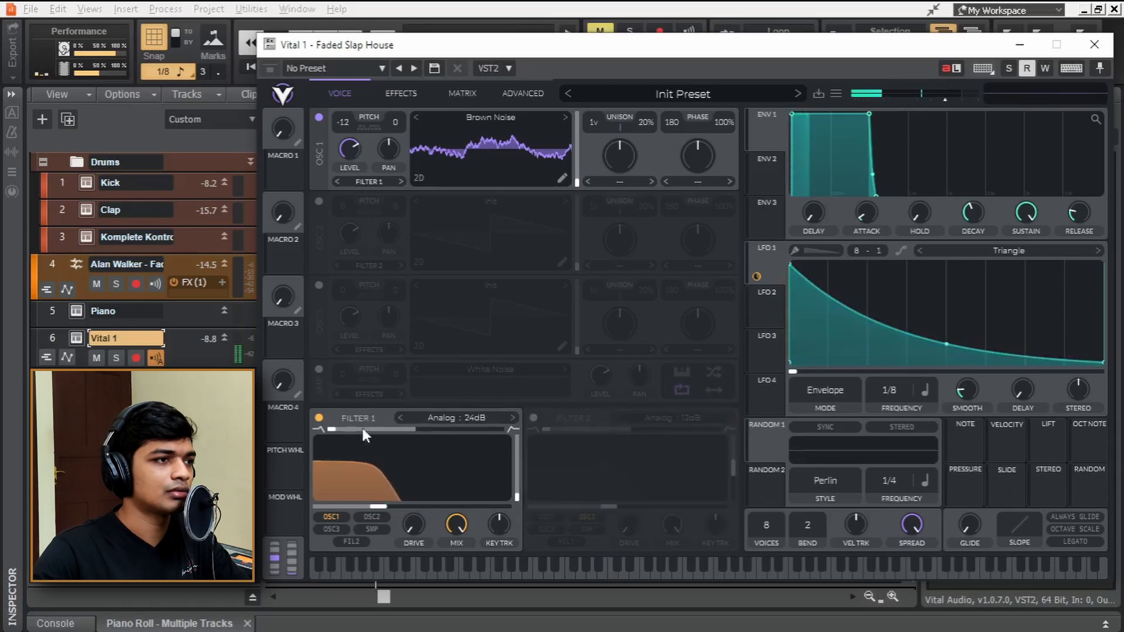
{"action": "mouse_move", "coordinate": [438, 488]}
{"action": "left_click_drag", "start_coordinate": [414, 495], "coordinate": [413, 472]}
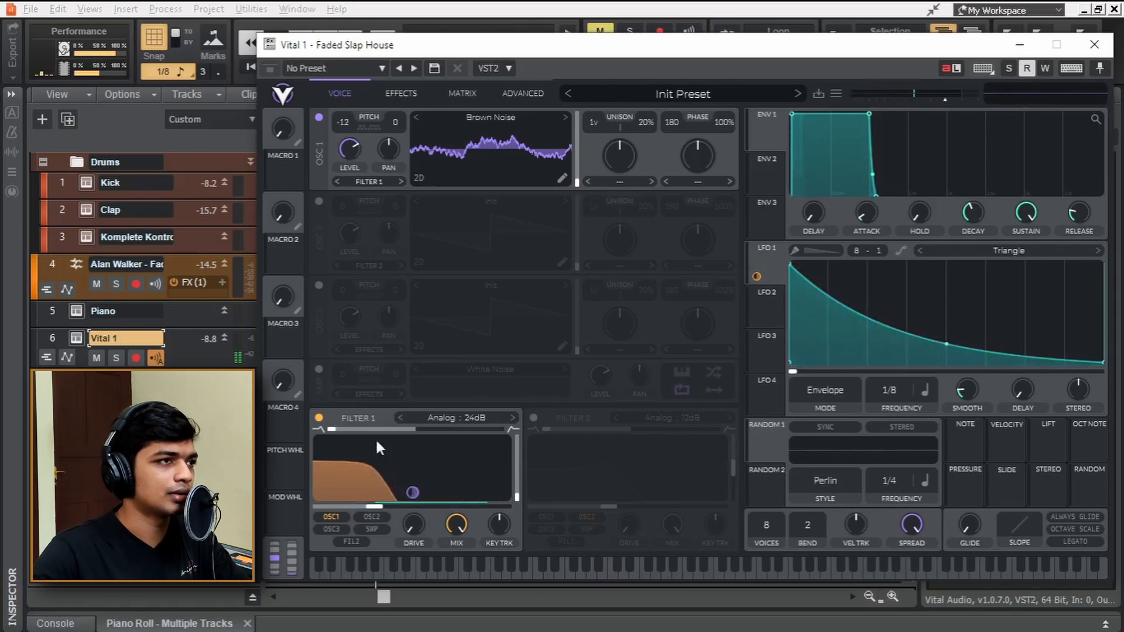
- Turn on oscillator 2, route it to Filter 1 and transpose it to -12
{"action": "left_click", "coordinate": [319, 201]}
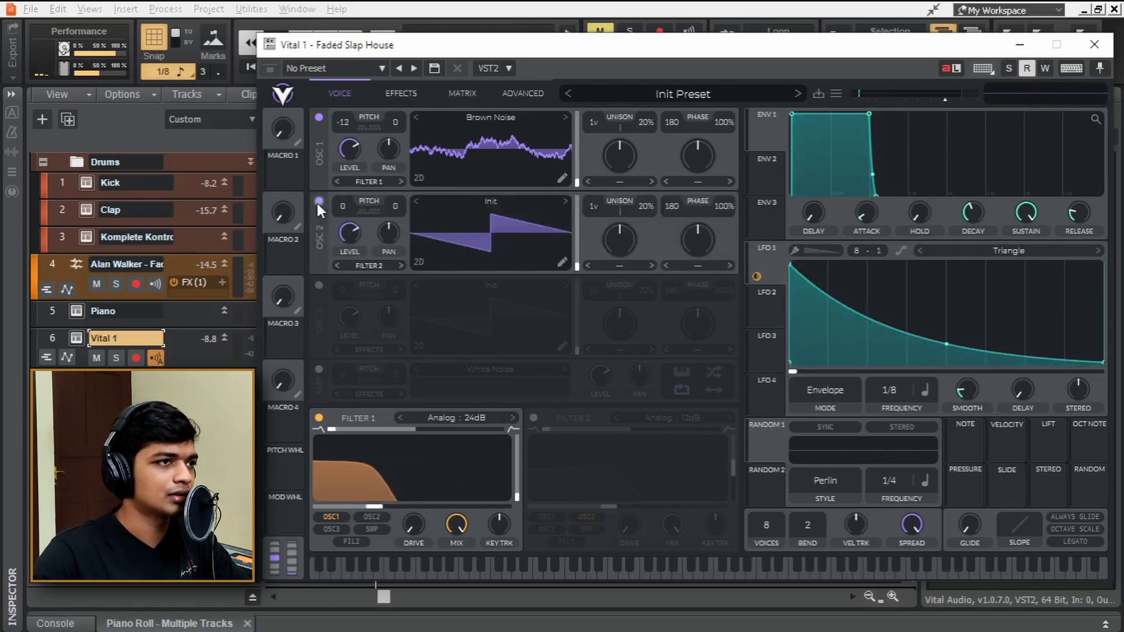
{"action": "left_click", "coordinate": [376, 265]}
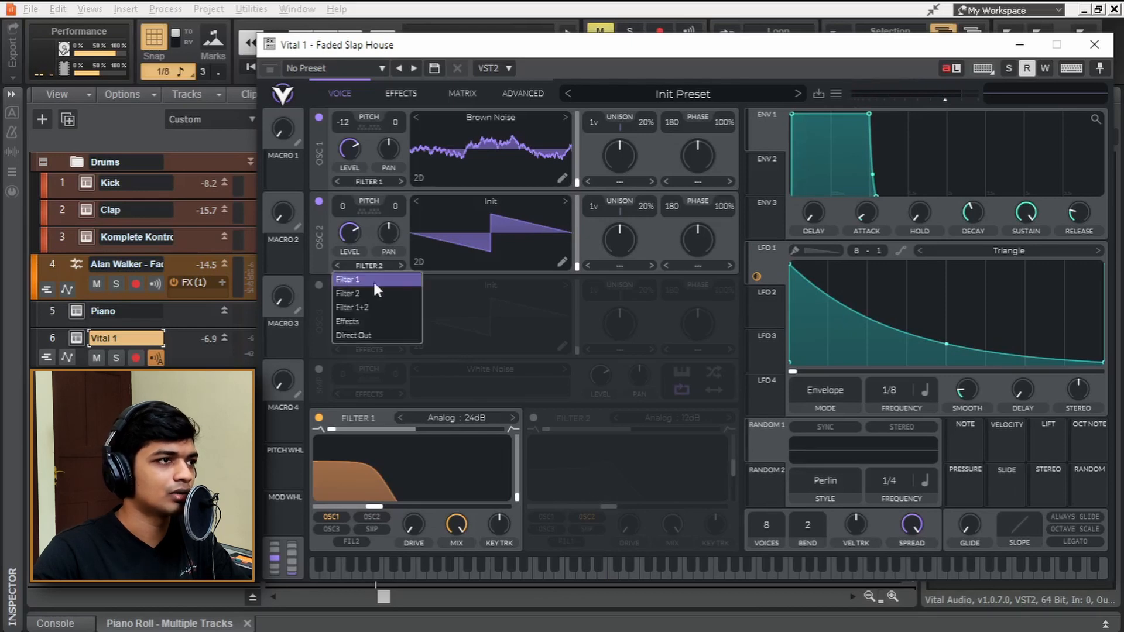
{"action": "left_click", "coordinate": [374, 280]}
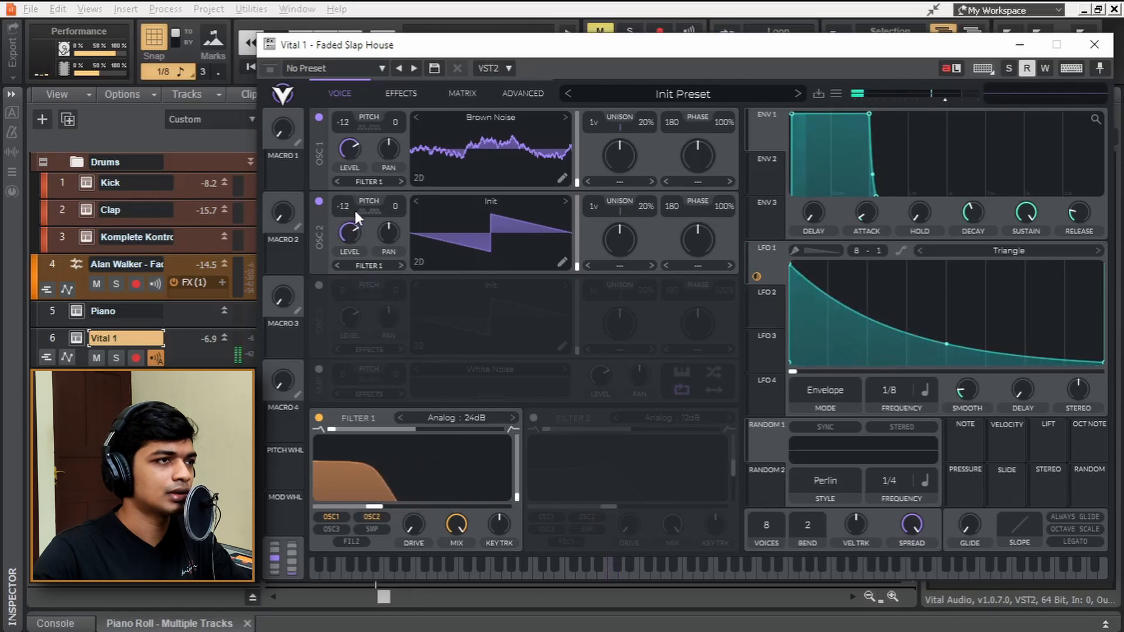
- Apply FM from oscillator 1 to oscillator 2, fine-tune the FM amount and slightly lower the Filter 1 cutoff
{"action": "left_click", "coordinate": [695, 265]}
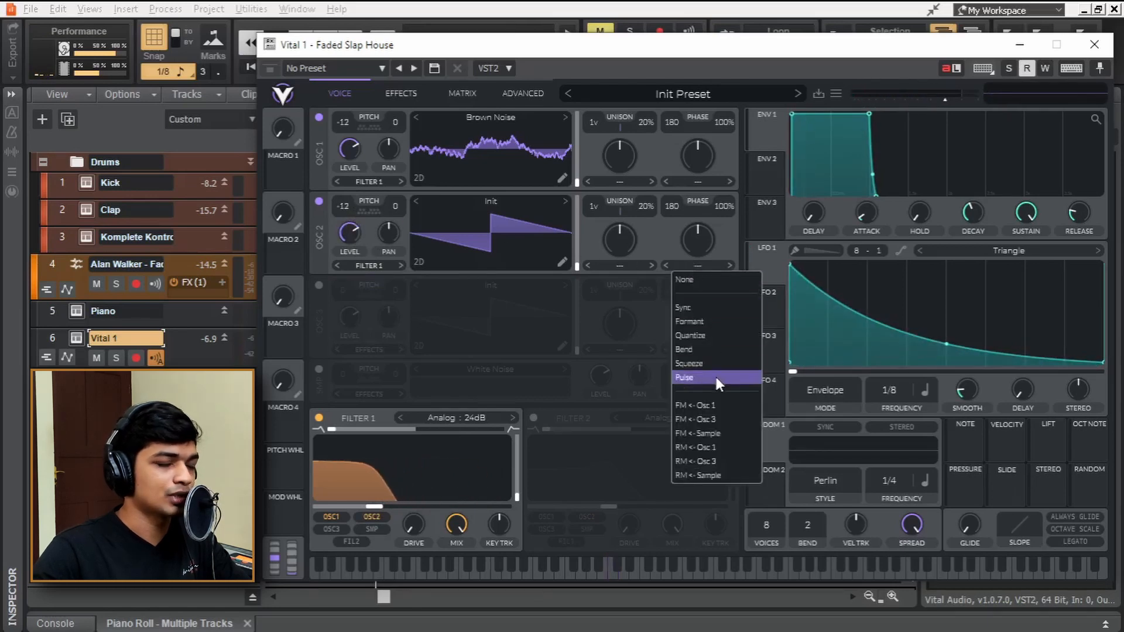
{"action": "left_click", "coordinate": [718, 399]}
{"action": "left_click_drag", "start_coordinate": [694, 229], "coordinate": [701, 261]}
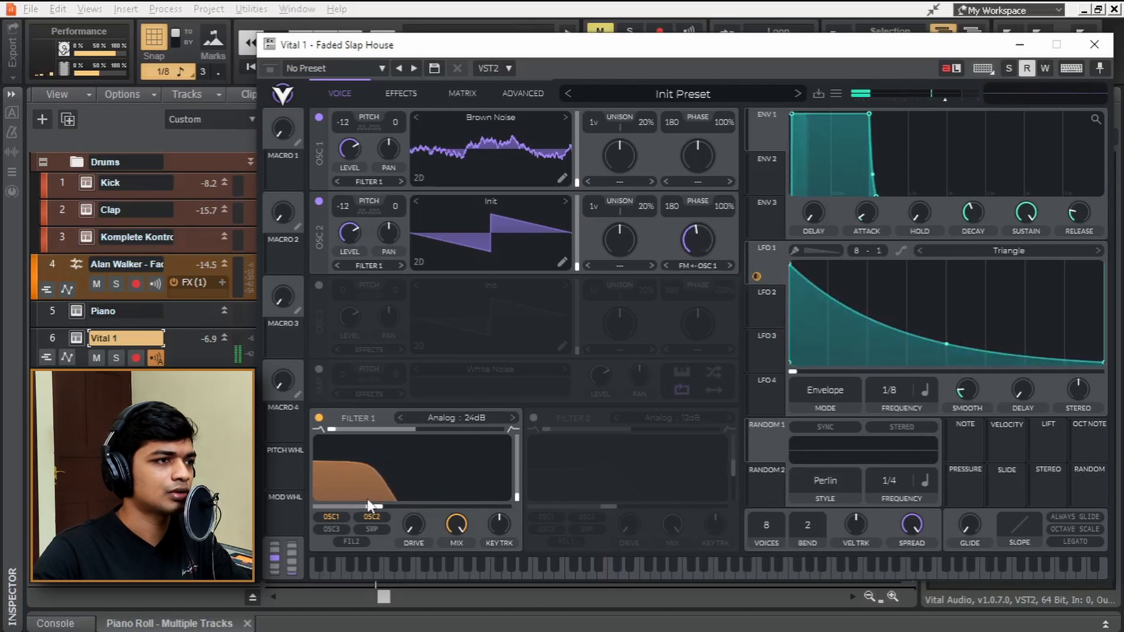
{"action": "left_click_drag", "start_coordinate": [373, 509], "coordinate": [365, 509]}
{"action": "left_click_drag", "start_coordinate": [695, 235], "coordinate": [695, 242]}
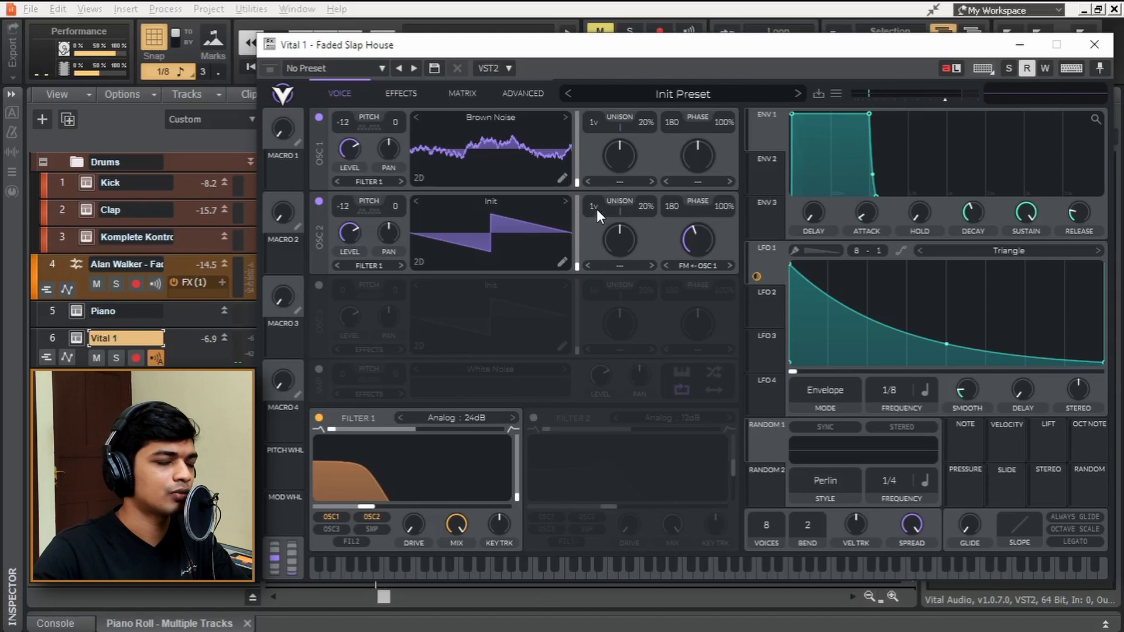
- Set unison to 9 voices at 13% on oscillator 2 and 4 voices at 0% on oscillator 1
{"action": "left_click_drag", "start_coordinate": [596, 209], "coordinate": [644, 232]}
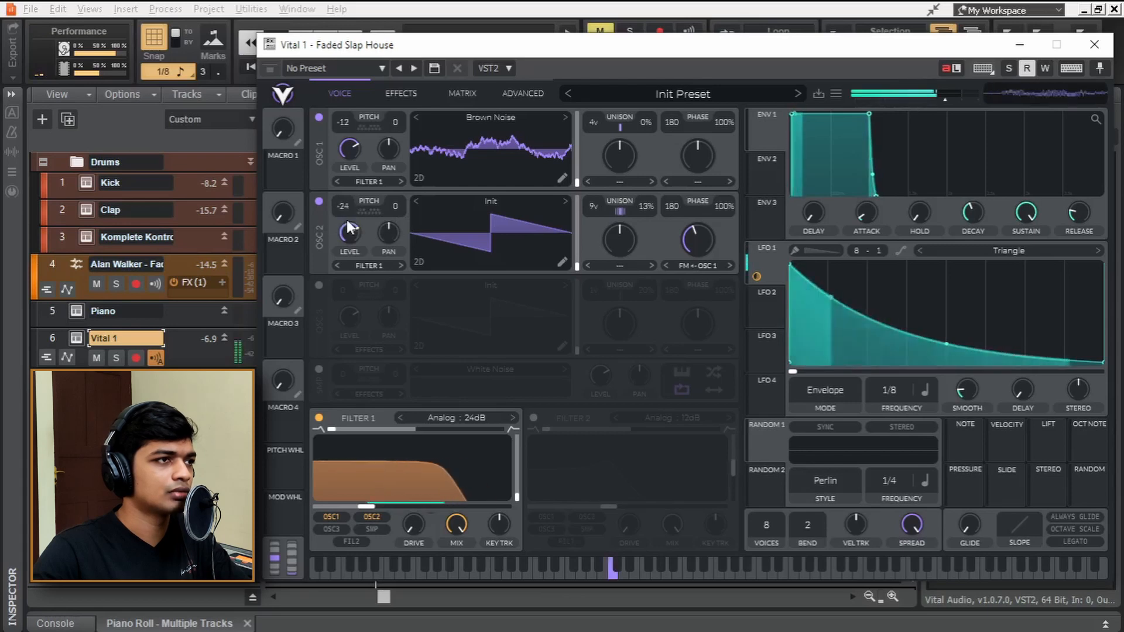
- Turn on oscillator 3, routed to Filter 1 at -24 pitch, and set LFO 1's cutoff modulation to about 78
{"action": "left_click", "coordinate": [320, 286]}
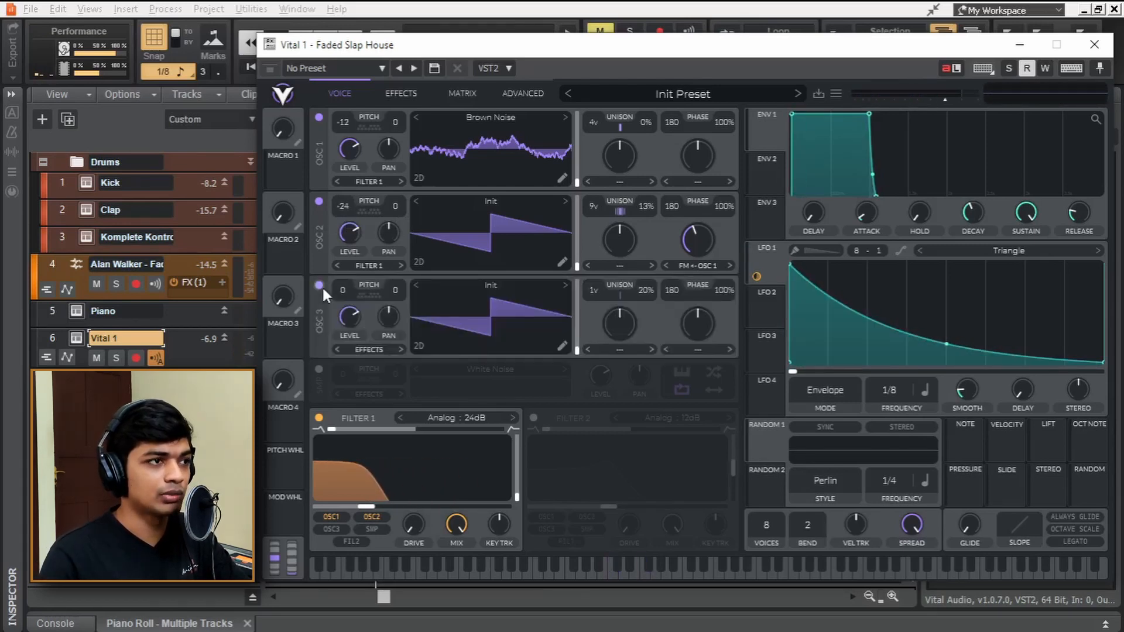
{"action": "left_click", "coordinate": [360, 348]}
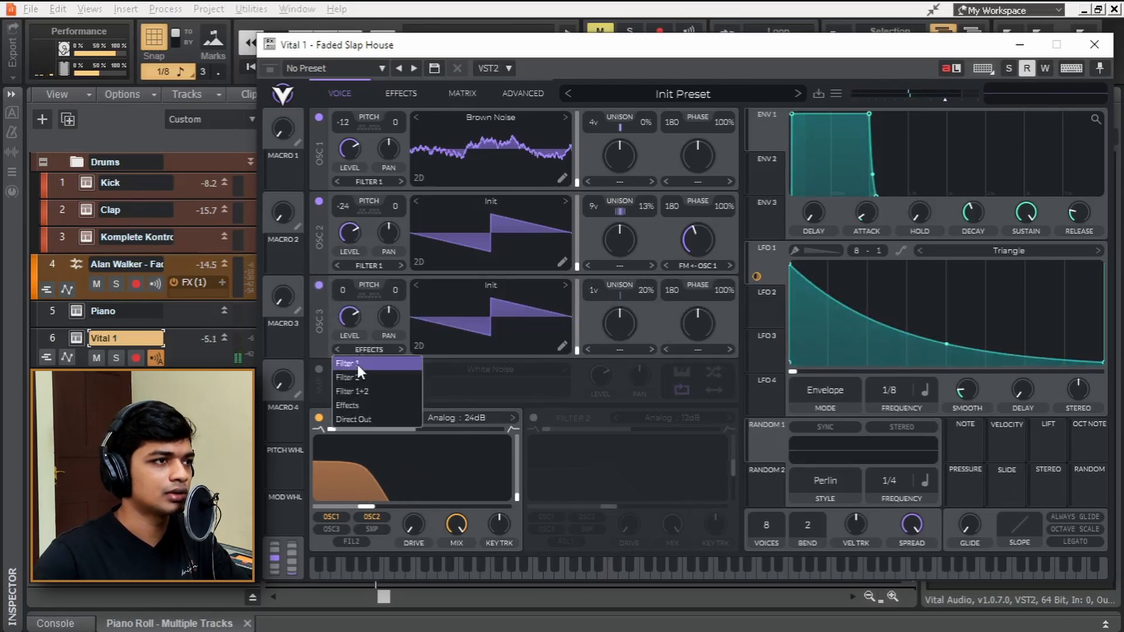
{"action": "left_click", "coordinate": [357, 364]}
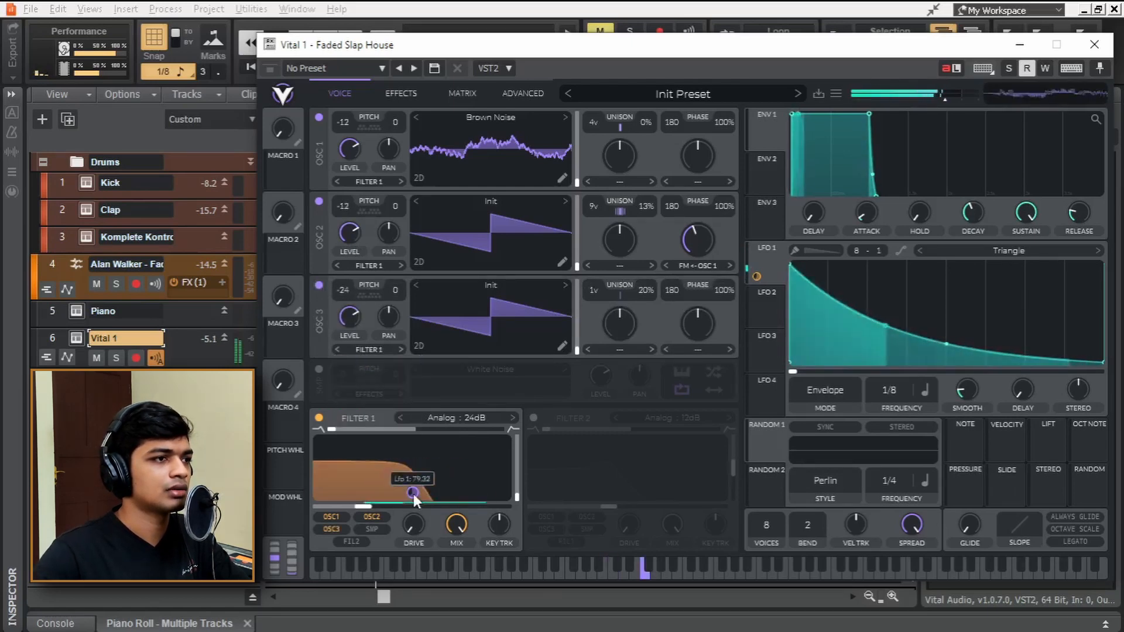
{"action": "left_click_drag", "start_coordinate": [414, 495], "coordinate": [413, 498]}
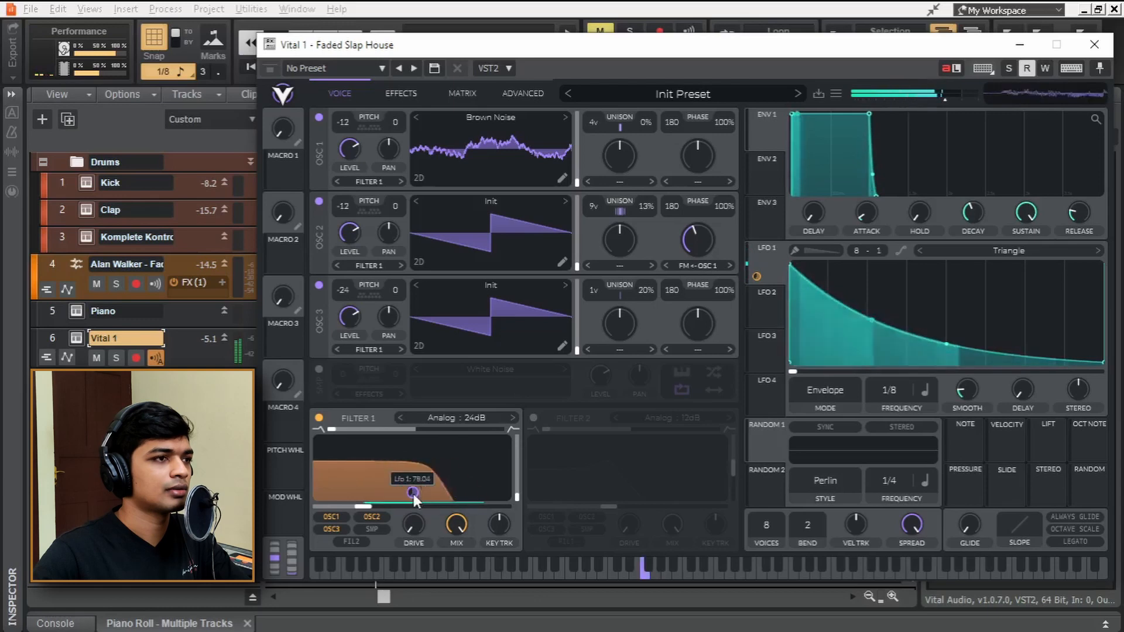
- Enable the multiband Compressor and the Soft Clip Distortion effects, raising the distortion drive to about 7.8 dB
{"action": "left_click", "coordinate": [410, 94]}
{"action": "left_click", "coordinate": [321, 166]}
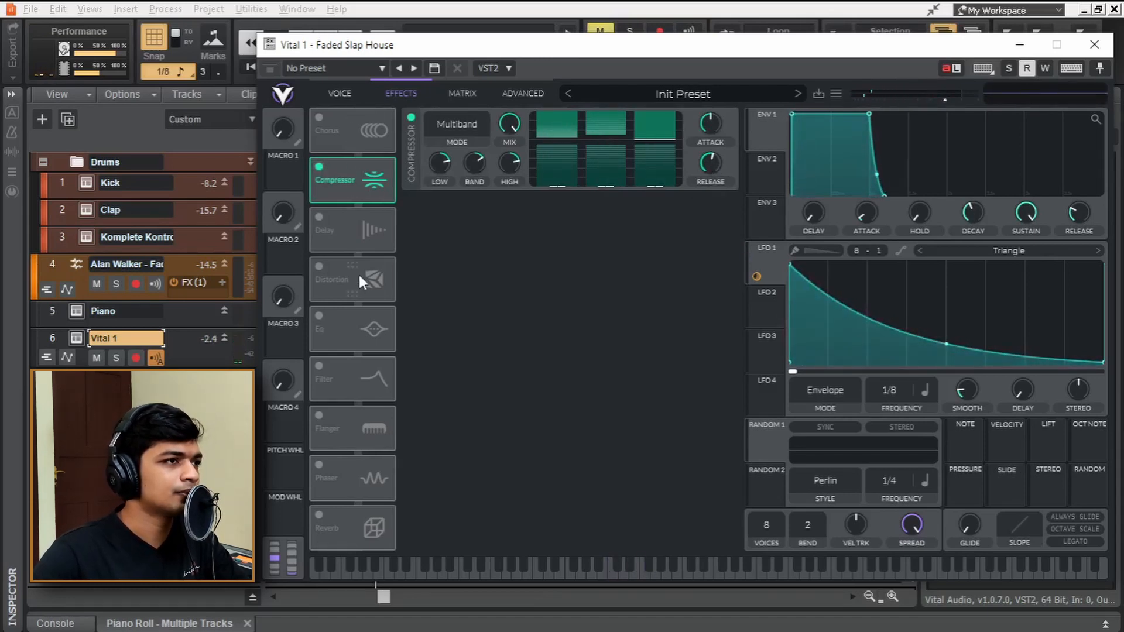
{"action": "left_click", "coordinate": [319, 266]}
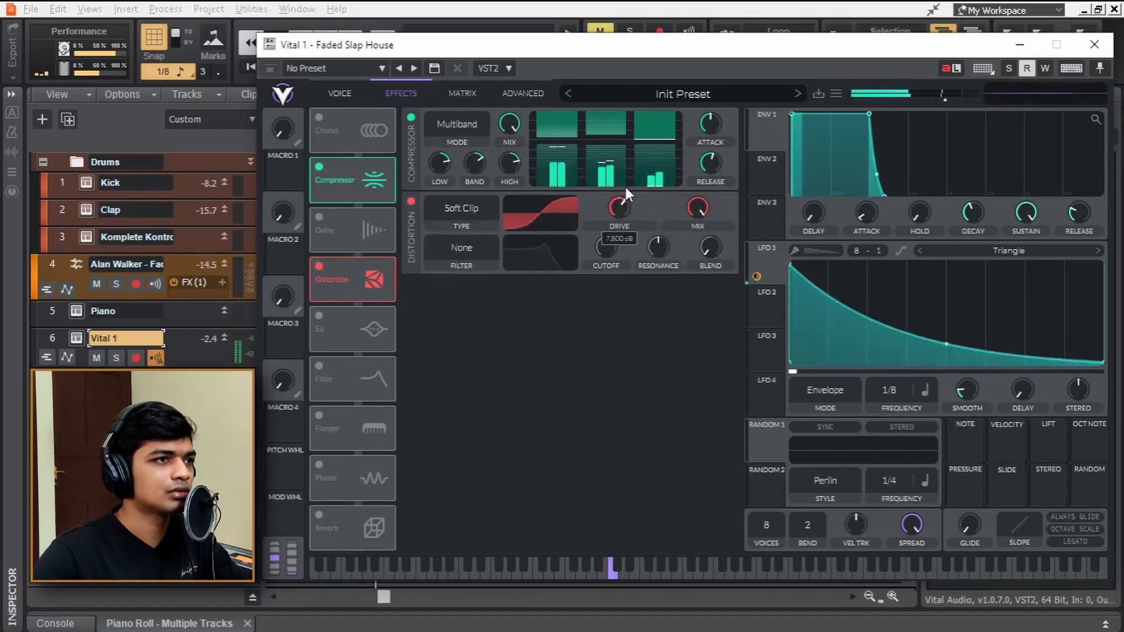
- Turn on the White Noise sample, modulate its level with Envelope 2 and set that envelope's decay to about 0.029 secs
{"action": "left_click", "coordinate": [349, 97]}
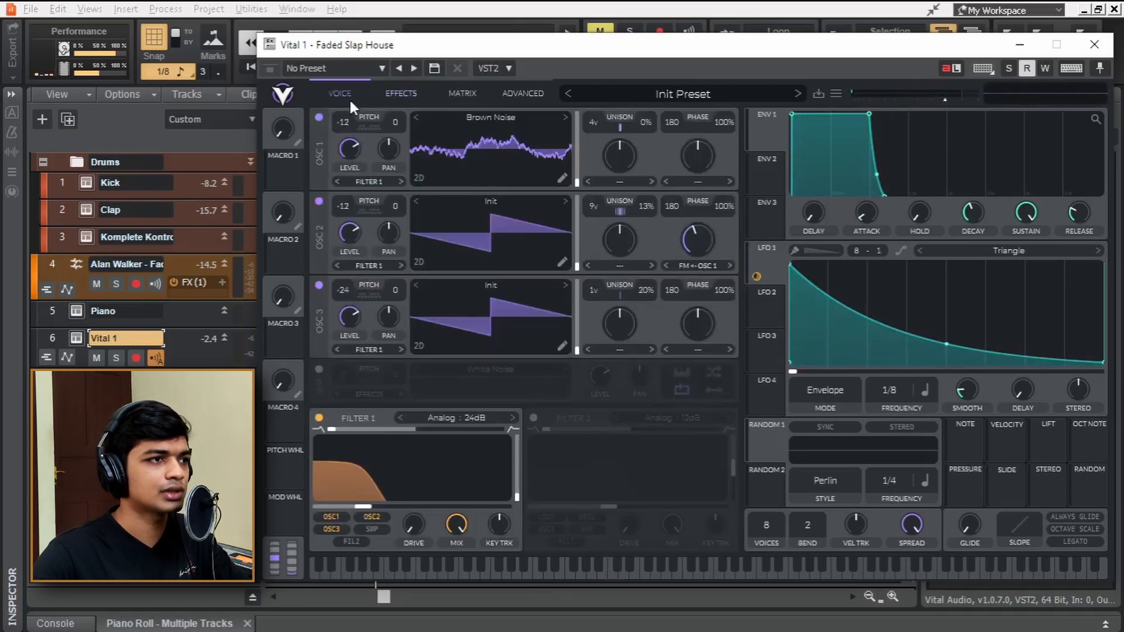
{"action": "left_click", "coordinate": [319, 370]}
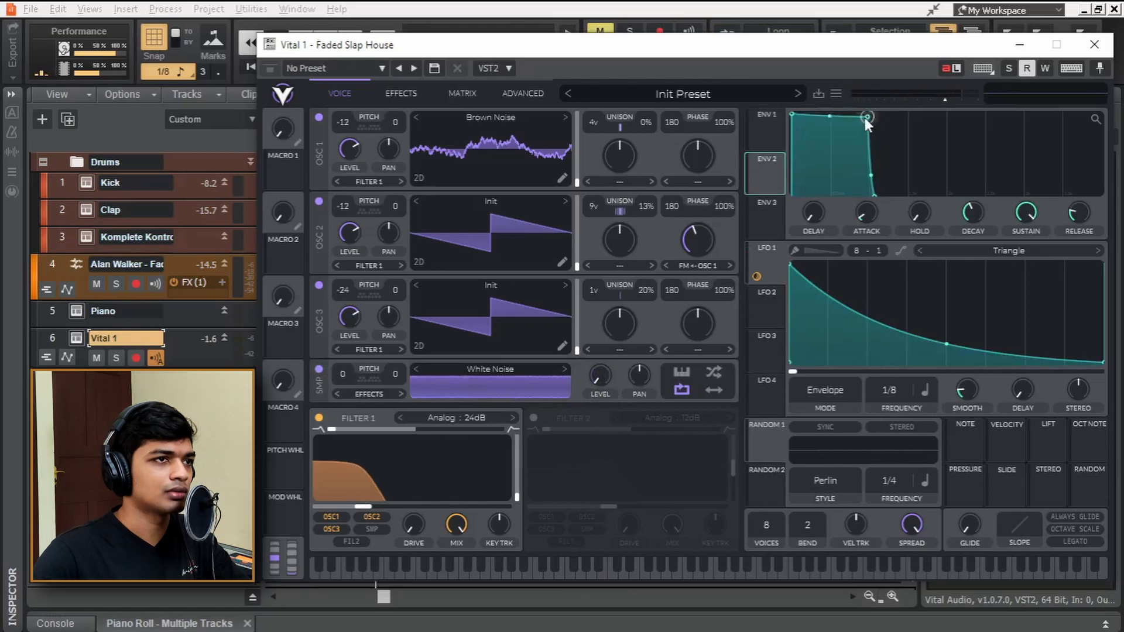
{"action": "left_click_drag", "start_coordinate": [865, 118], "coordinate": [599, 377]}
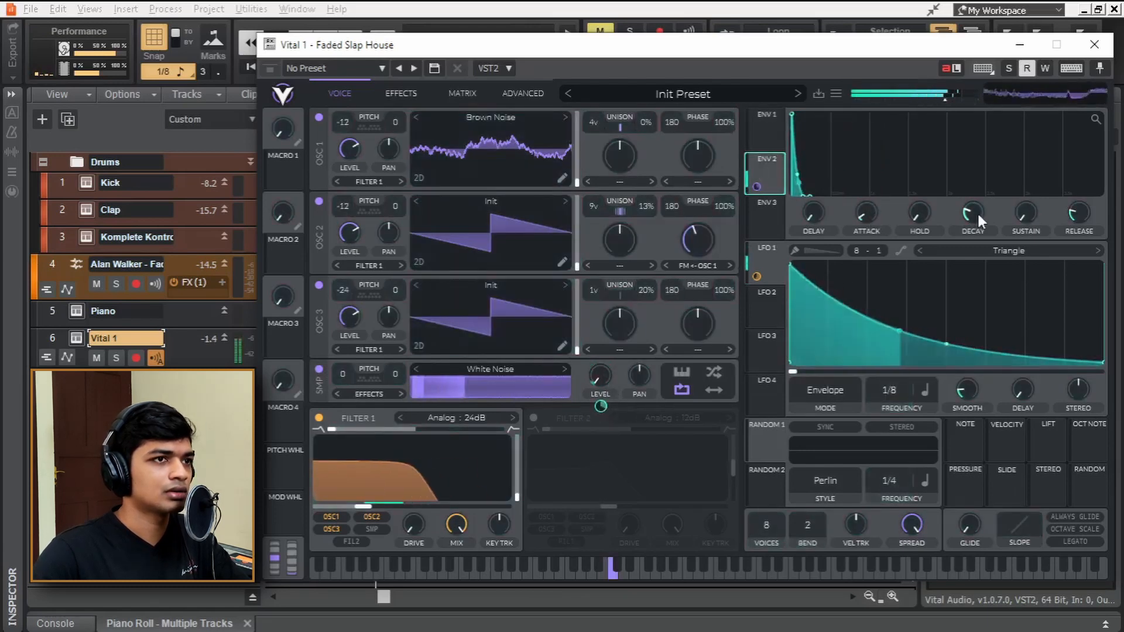
{"action": "left_click_drag", "start_coordinate": [978, 213], "coordinate": [970, 216]}
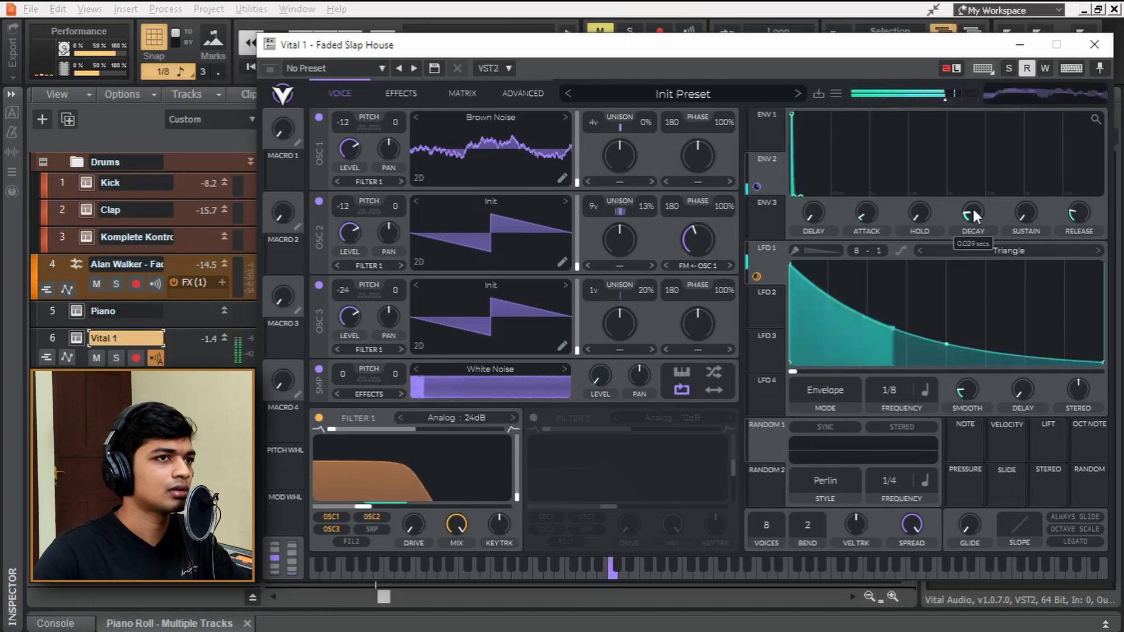
- Try routing the White Noise sample to Direct Out, then return its output to Effects
{"action": "left_click", "coordinate": [370, 394]}
{"action": "left_click", "coordinate": [372, 464]}
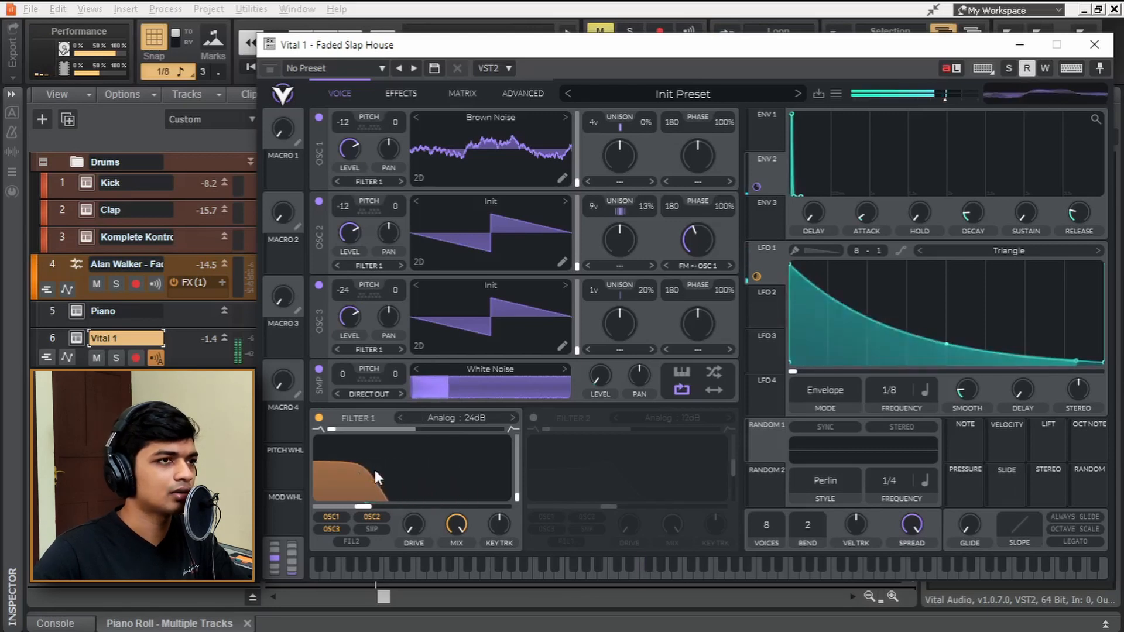
{"action": "left_click", "coordinate": [372, 393]}
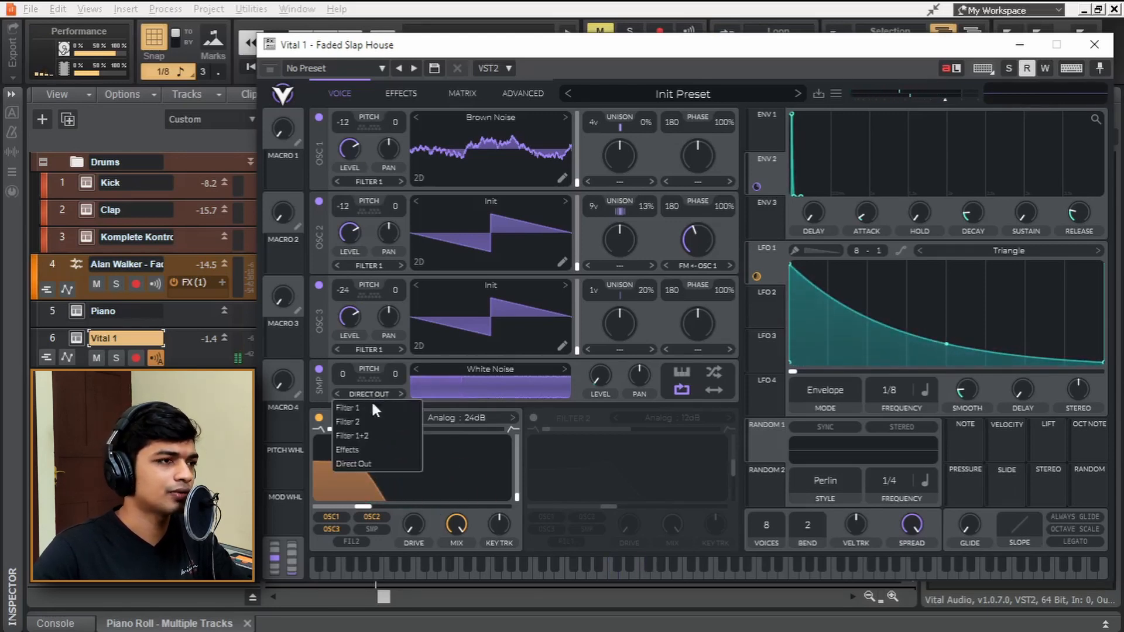
{"action": "left_click", "coordinate": [376, 450]}
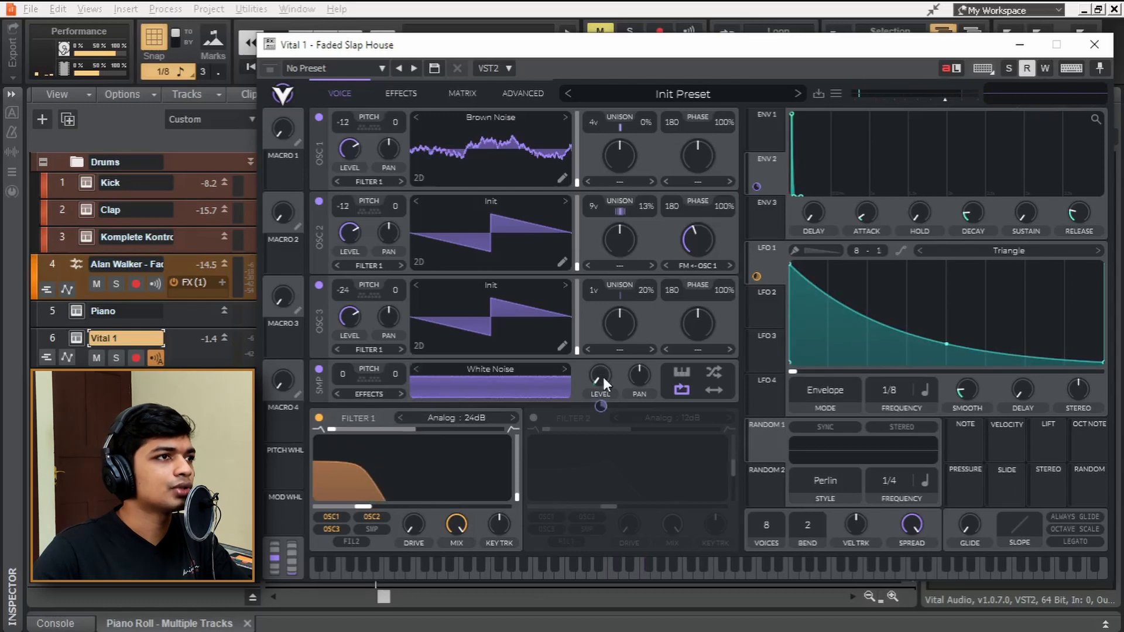
- Modulate the voice transpose with Envelope 2, keeping the base transpose at 0
{"action": "left_click", "coordinate": [523, 93]}
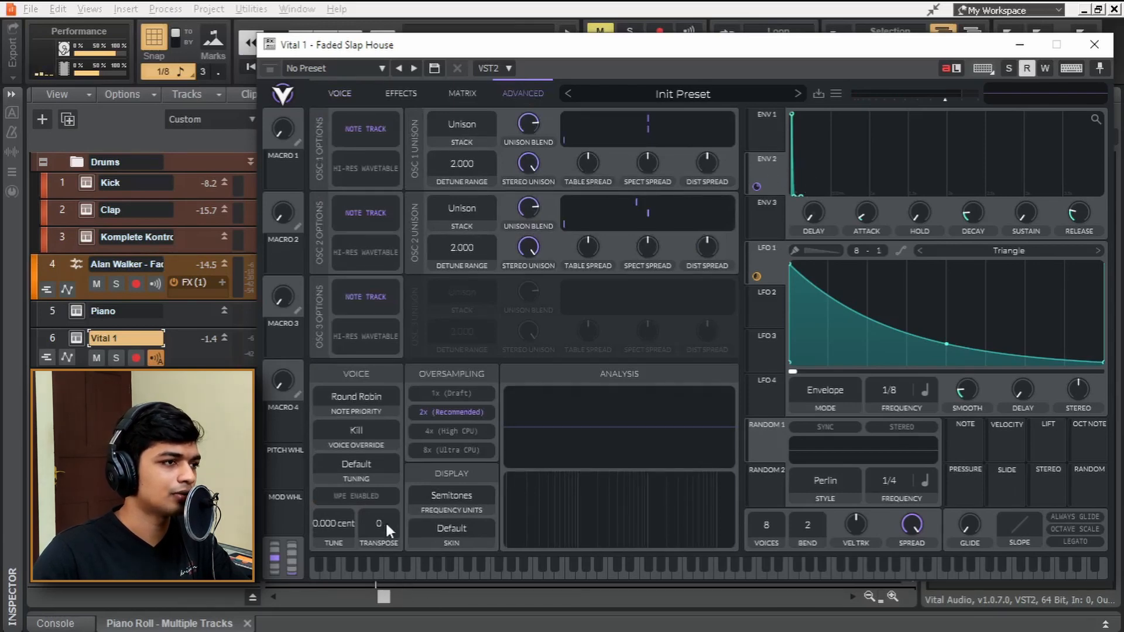
{"action": "mouse_move", "coordinate": [386, 524]}
{"action": "left_mouse_down"}
{"action": "mouse_move", "coordinate": [392, 470]}
{"action": "mouse_move", "coordinate": [392, 518]}
{"action": "left_mouse_up"}
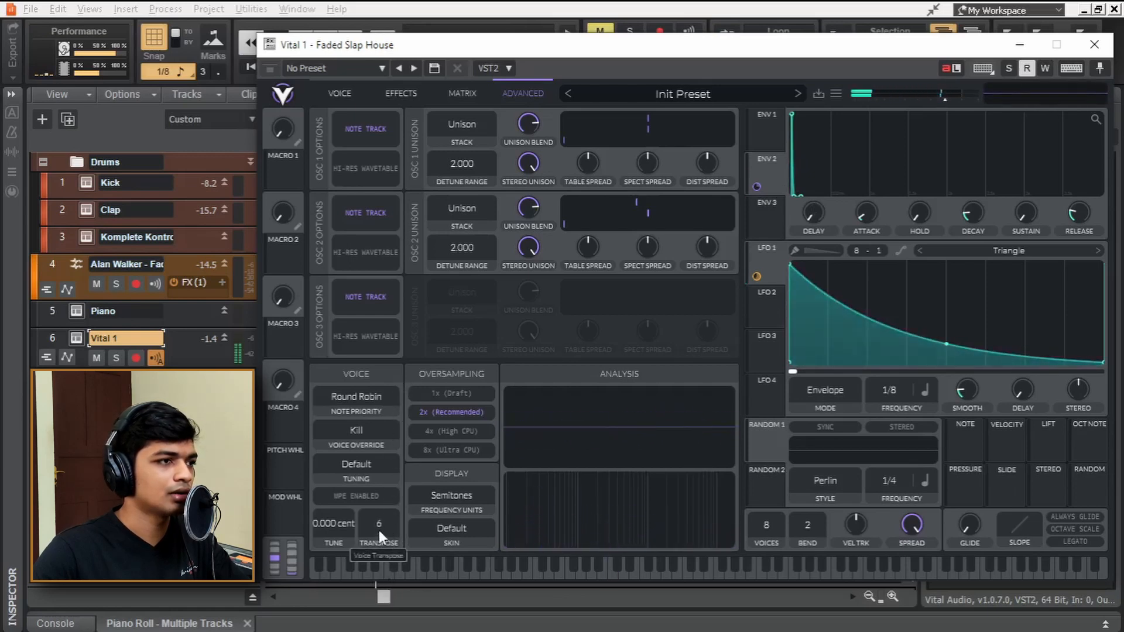
{"action": "left_click_drag", "start_coordinate": [761, 167], "coordinate": [649, 339]}
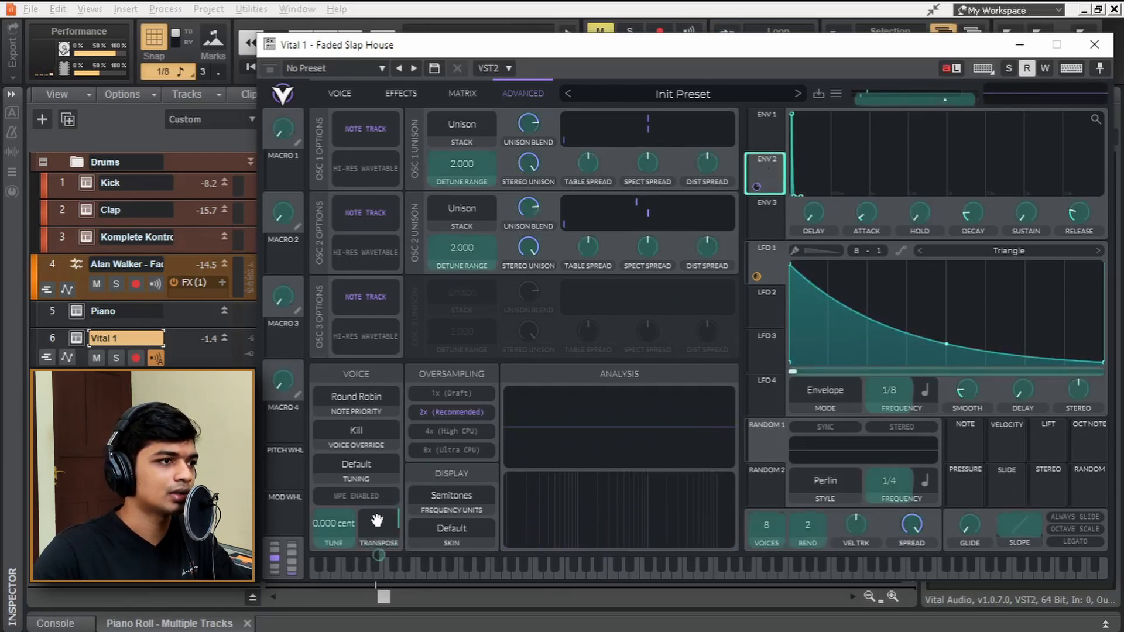
{"action": "left_click_drag", "start_coordinate": [375, 526], "coordinate": [378, 527]}
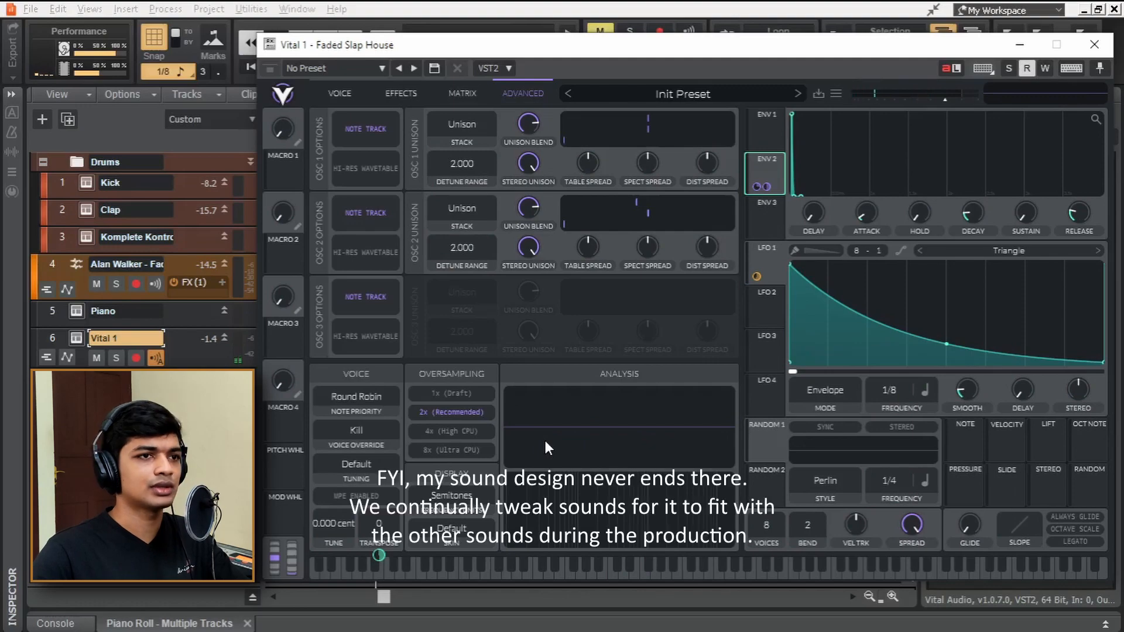
- Close the Vital window and the Virtual Controller, and collapse the browser
{"action": "left_click", "coordinate": [345, 93]}
{"action": "left_click", "coordinate": [1095, 45]}
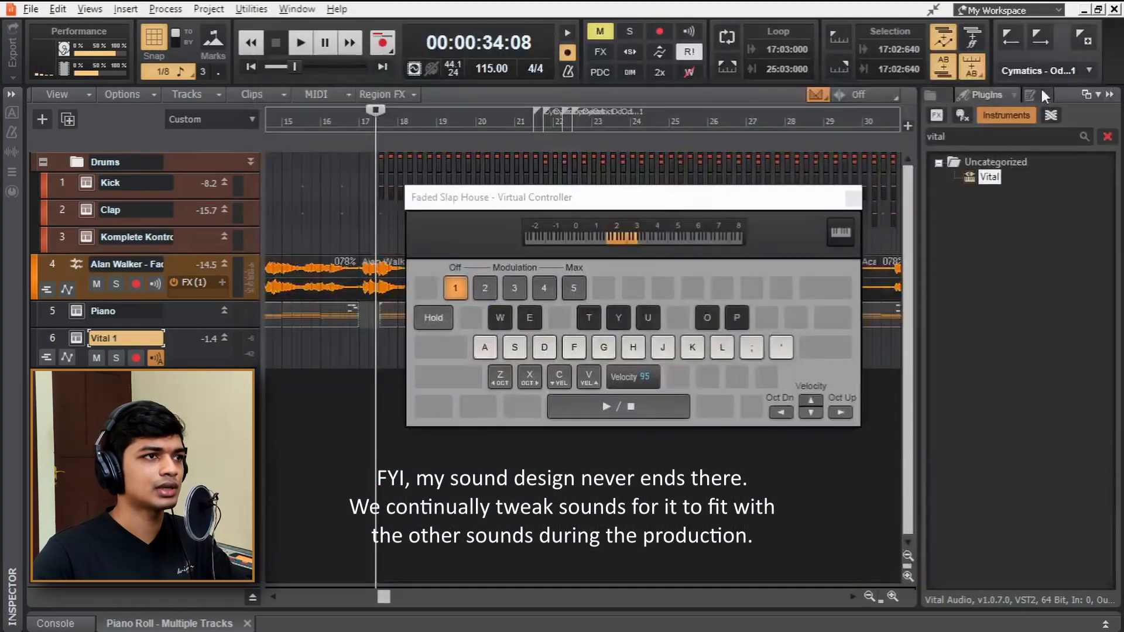
{"action": "left_click", "coordinate": [854, 200]}
{"action": "left_click", "coordinate": [1110, 95]}
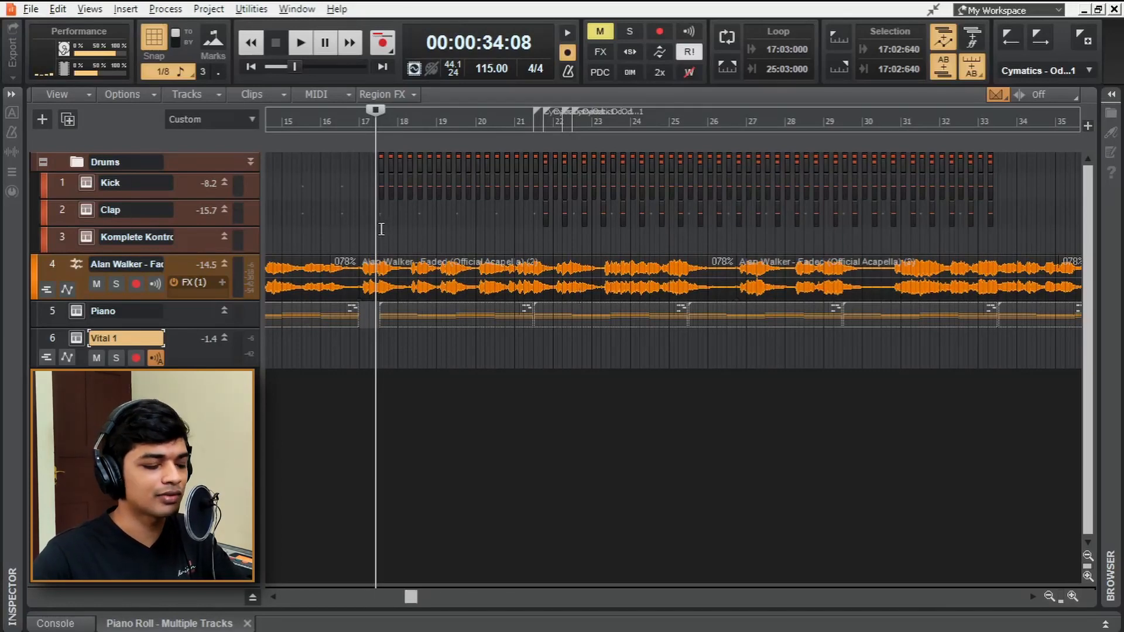
- Play the arrangement from the kick entry in bar 17 and from where the claps join in bar 21
{"action": "key", "text": "space"}
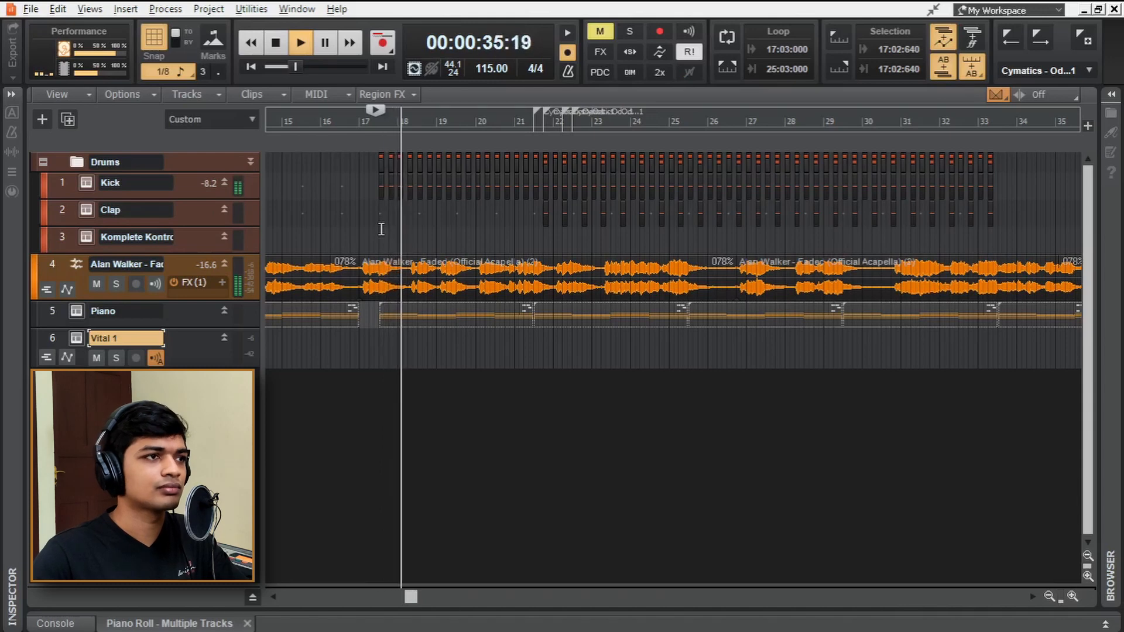
{"action": "left_click", "coordinate": [533, 223]}
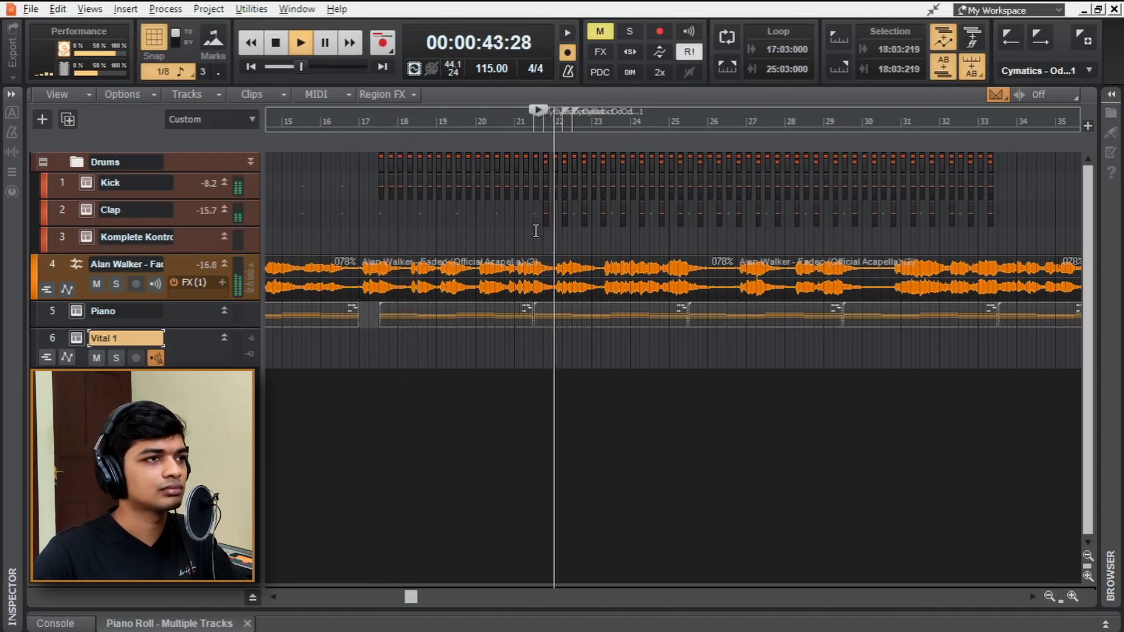
{"action": "key", "text": "space"}
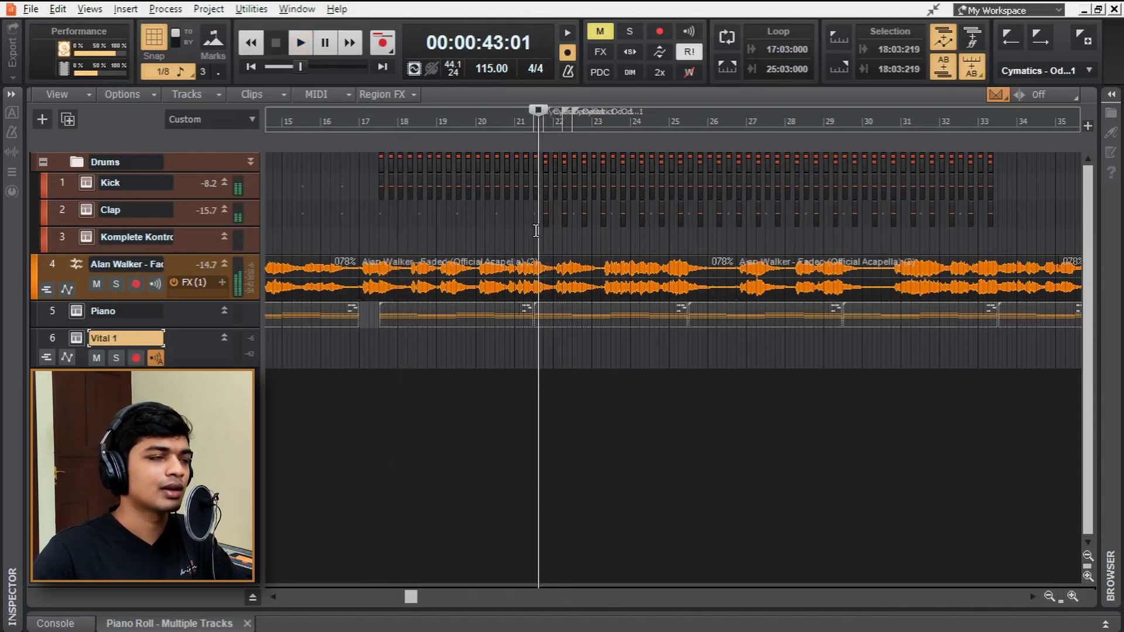
- Copy the Piano clip starting in bar 17 onto the Vital 1 track and open the copy in the Piano Roll
{"action": "left_click", "coordinate": [358, 212]}
{"action": "left_click_drag", "start_coordinate": [456, 307], "coordinate": [452, 356]}
{"action": "double_click", "coordinate": [437, 336]}
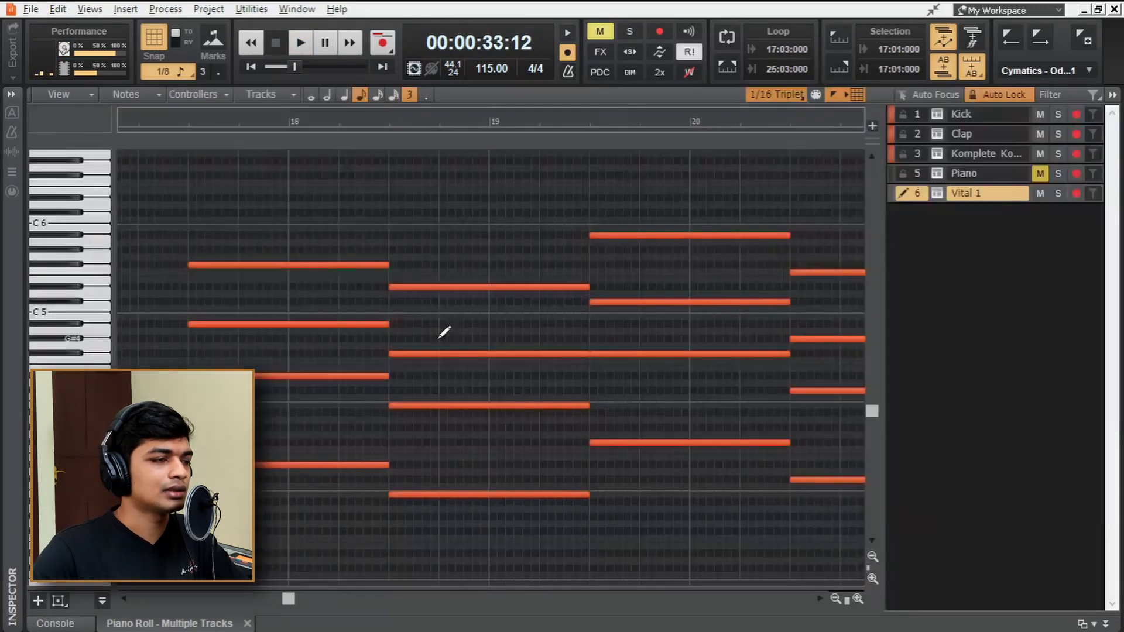
- Delete the upper notes of the copied chords, keeping only the lowest note of each chord
{"action": "left_click_drag", "start_coordinate": [322, 226], "coordinate": [828, 414]}
{"action": "key", "text": "Delete"}
{"action": "scroll", "coordinate": [410, 465], "scroll_direction": "up", "scroll_amount": 2}
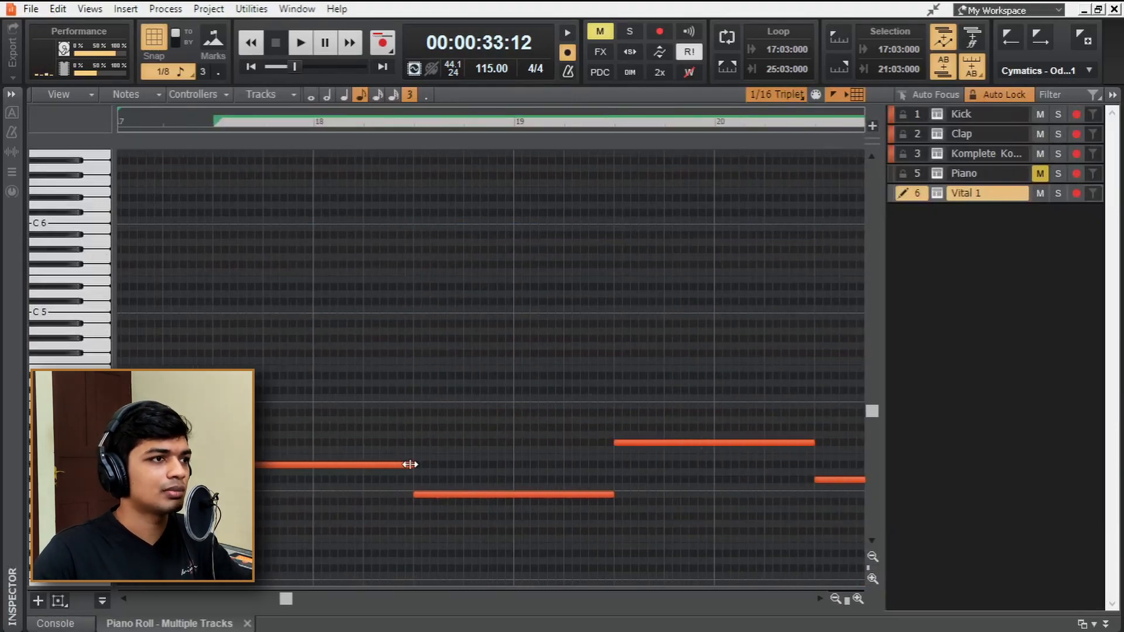
- Break the first bass note into three short notes from 17:03, raise the bass notes one octave and play the rhythm
{"action": "left_click_drag", "start_coordinate": [314, 467], "coordinate": [306, 468]}
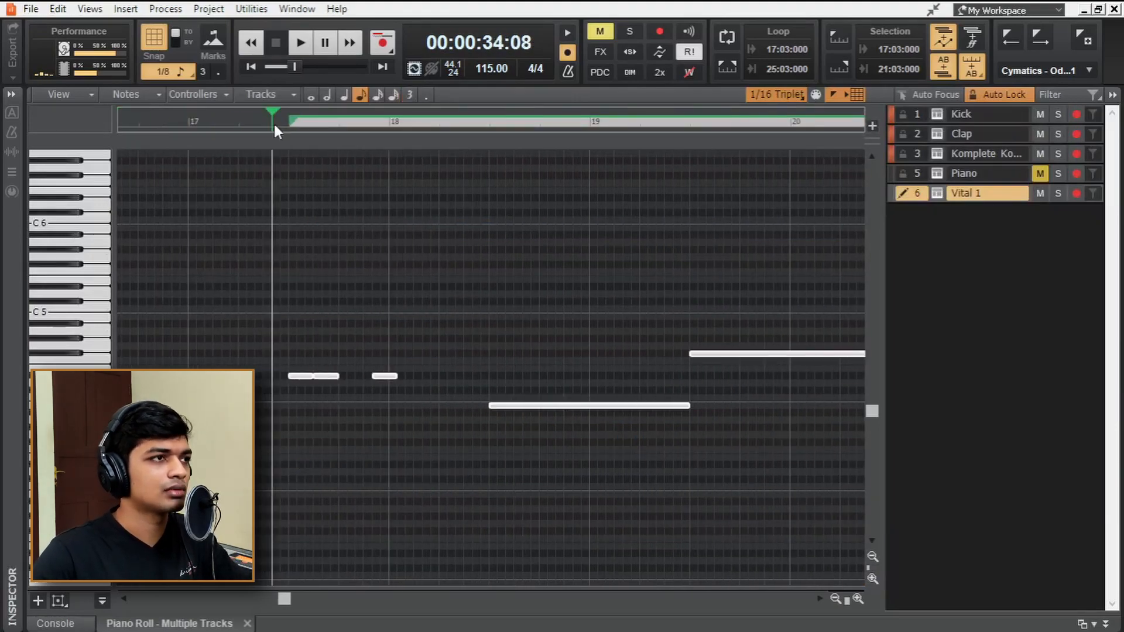
{"action": "key", "text": "space"}
{"action": "scroll", "coordinate": [384, 303], "scroll_direction": "up", "scroll_amount": 1}
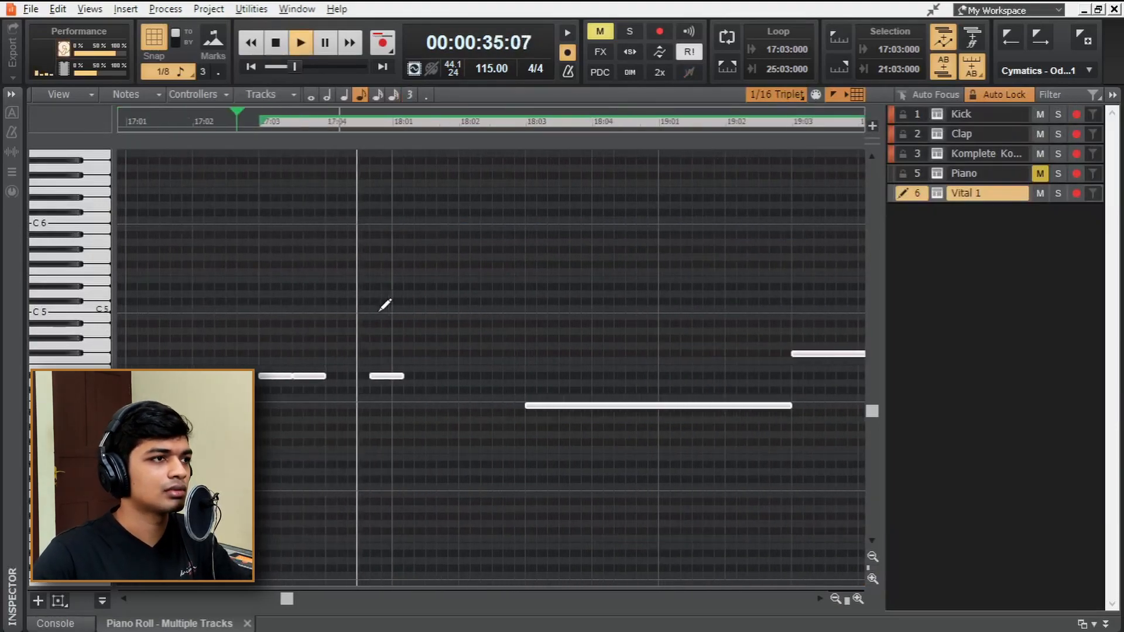
{"action": "key", "text": "space"}
- Shorten the third note, add a short note at 18:01:480 and set the Piano Roll snap to 1/16
{"action": "left_click_drag", "start_coordinate": [403, 375], "coordinate": [433, 377]}
{"action": "key", "text": "space"}
{"action": "left_click", "coordinate": [795, 97]}
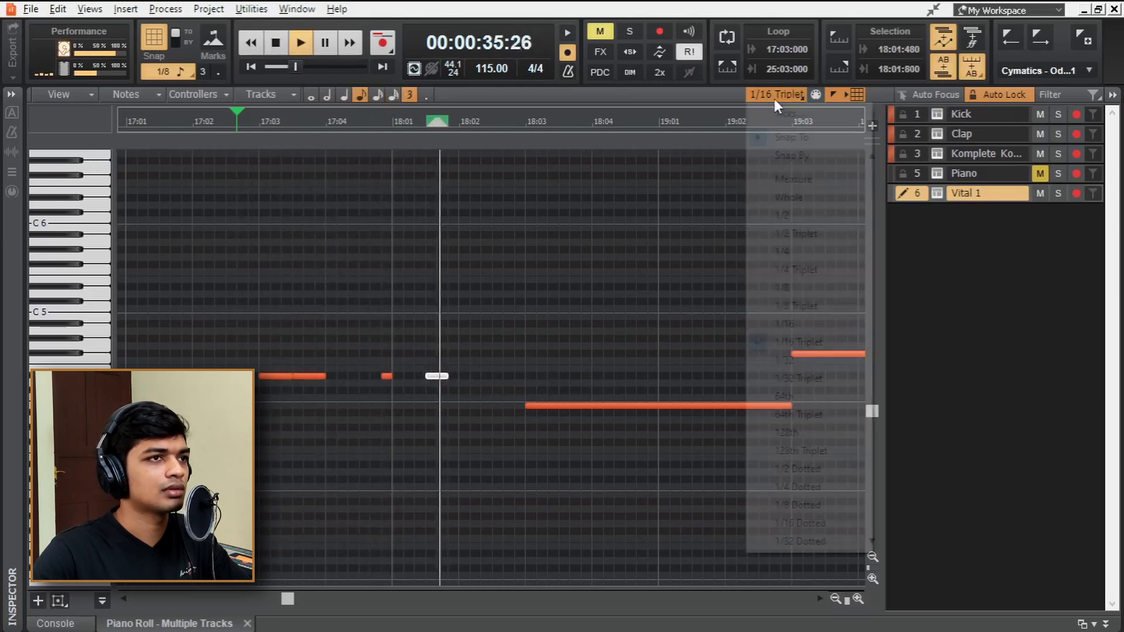
{"action": "left_click", "coordinate": [777, 321]}
{"action": "key", "text": "space"}
- Replace the three remaining long bass notes with copies of the first rhythm at 18:03, 19:03 and 20:03, each at its chord's pitch
{"action": "left_click_drag", "start_coordinate": [251, 364], "coordinate": [543, 408]}
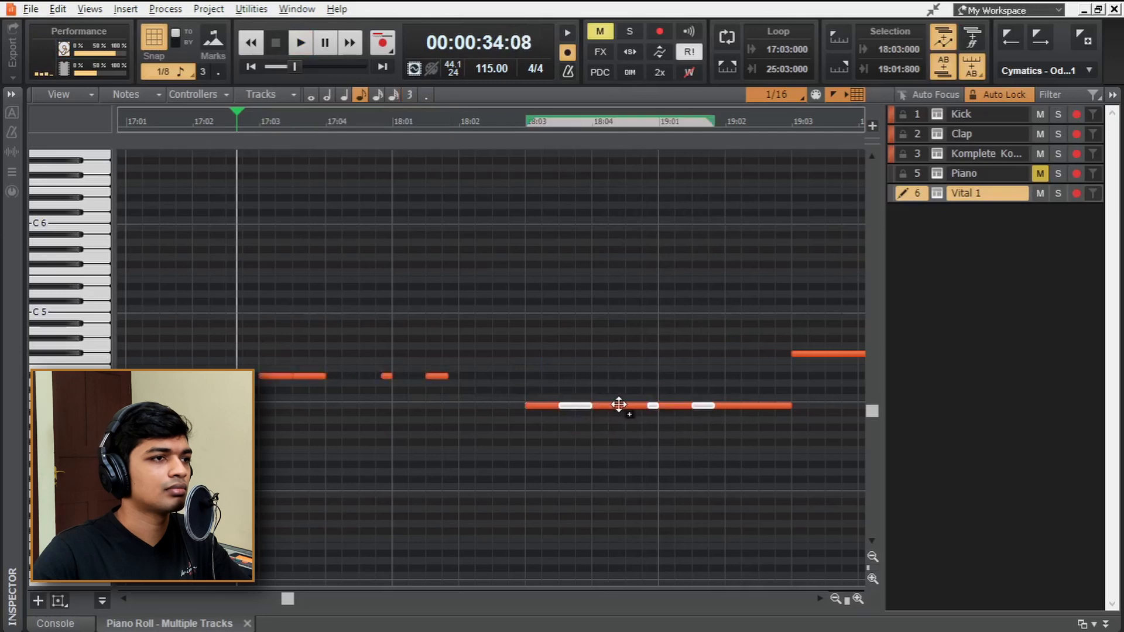
{"action": "right_click", "coordinate": [619, 406]}
{"action": "scroll", "coordinate": [583, 453], "scroll_direction": "down", "scroll_amount": 2}
{"action": "left_click_drag", "start_coordinate": [279, 598], "coordinate": [289, 599]}
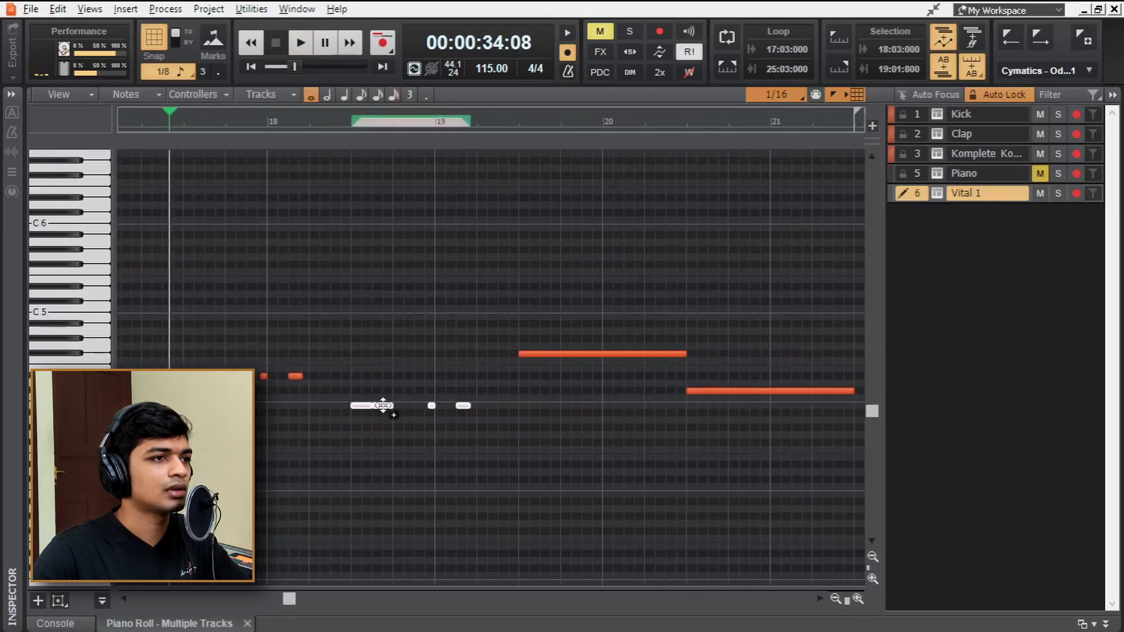
{"action": "left_click_drag", "start_coordinate": [405, 398], "coordinate": [698, 394]}
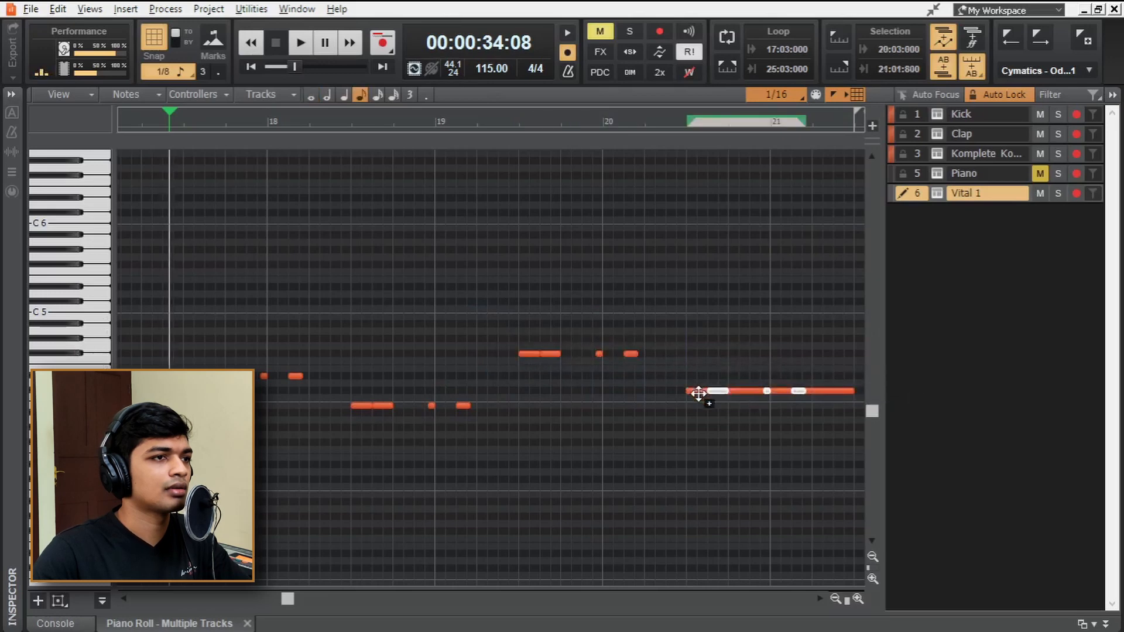
- Play back the four-chord bass pattern from just before 17:03
{"action": "left_click", "coordinate": [449, 440]}
{"action": "key", "text": "space"}
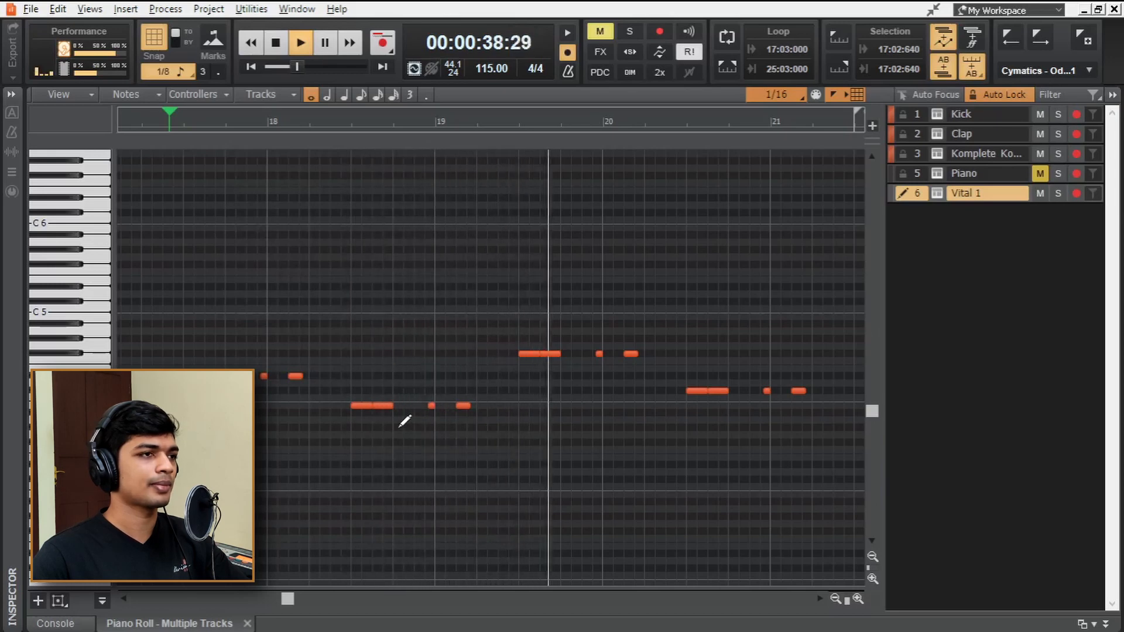
{"action": "key", "text": "space"}
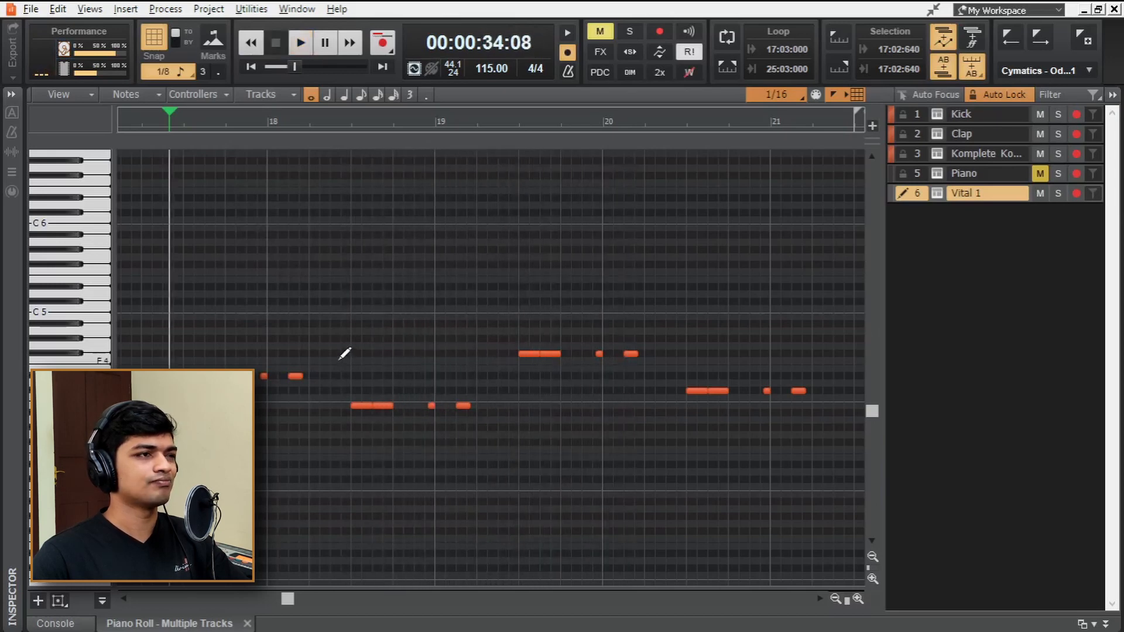
- Route the Vital 1 track's output to the Sidechain bus and play the bass in solo
{"action": "left_click", "coordinate": [11, 94]}
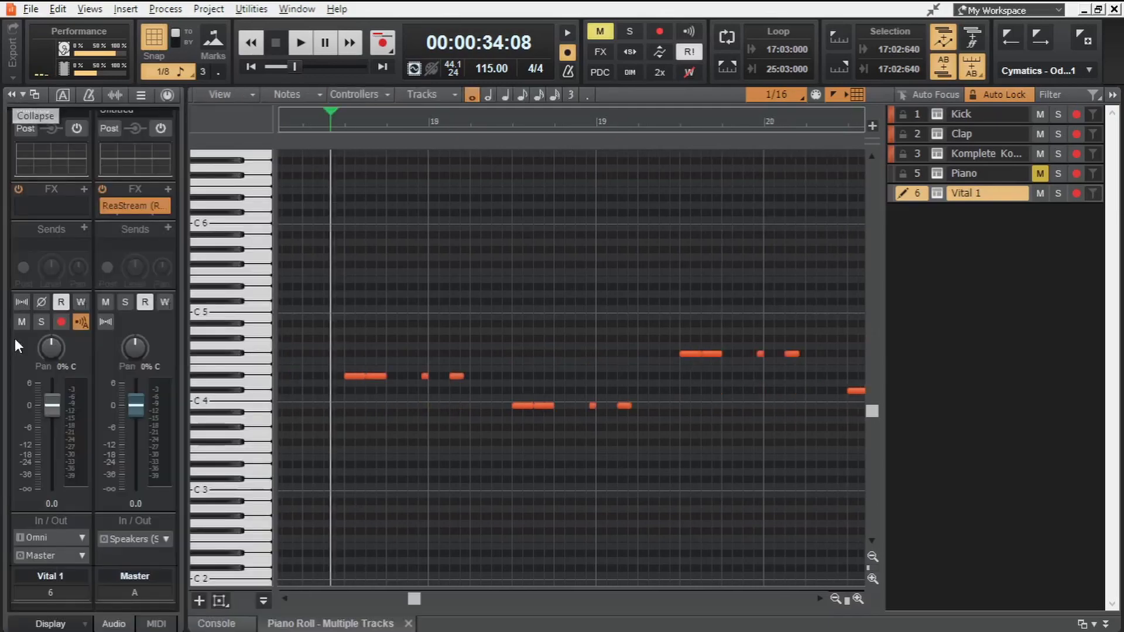
{"action": "left_click", "coordinate": [69, 554]}
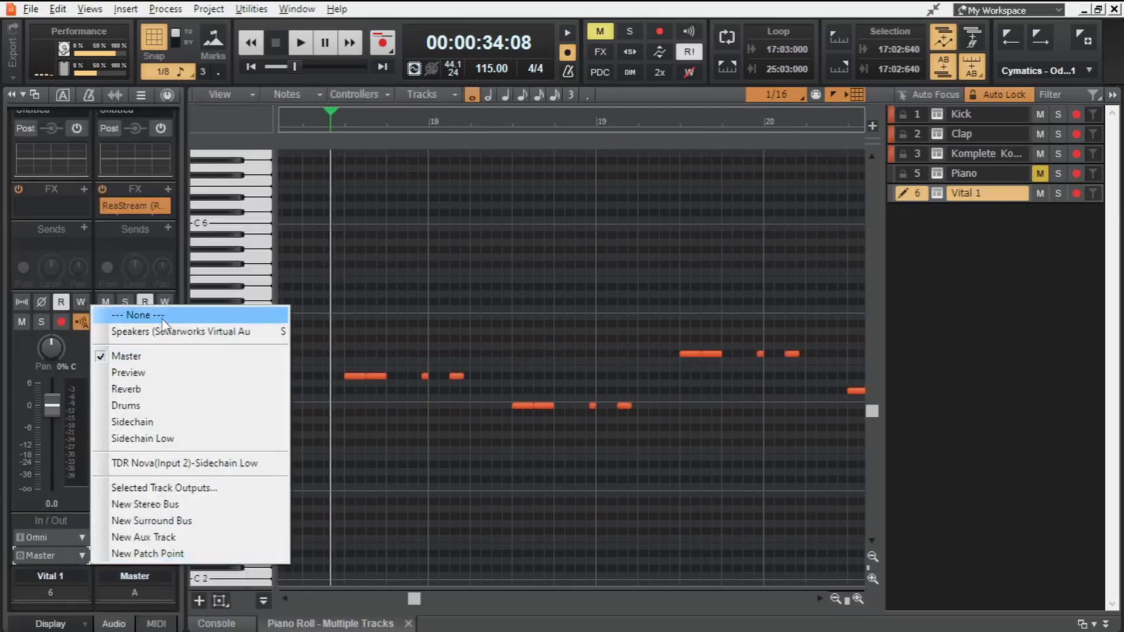
{"action": "left_click", "coordinate": [179, 422]}
{"action": "left_click", "coordinate": [1059, 193]}
{"action": "key", "text": "space"}
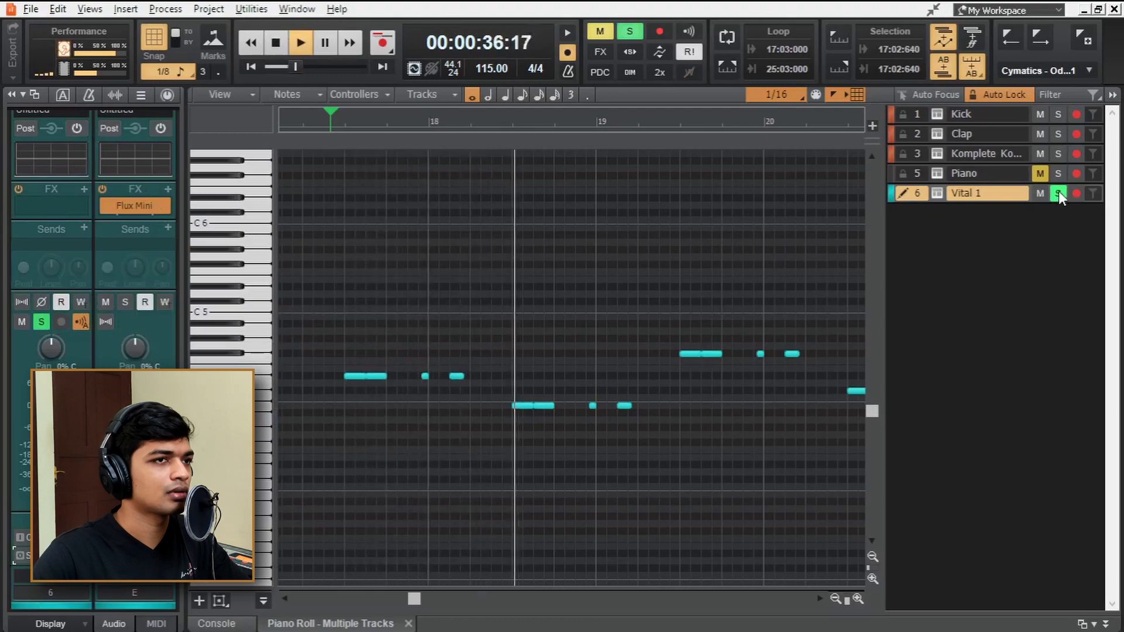
- Examine the extended bass line with its octave jumps, playing the phrase from 22:03 and placing the playhead at 22:04
{"action": "key", "text": "space"}
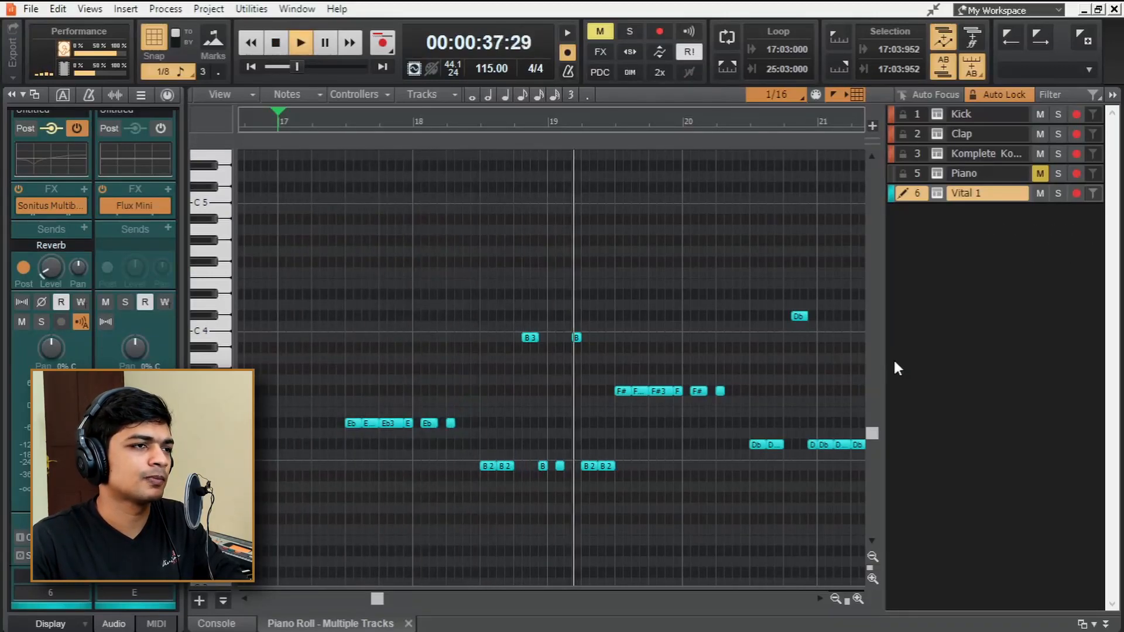
{"action": "key", "text": "space"}
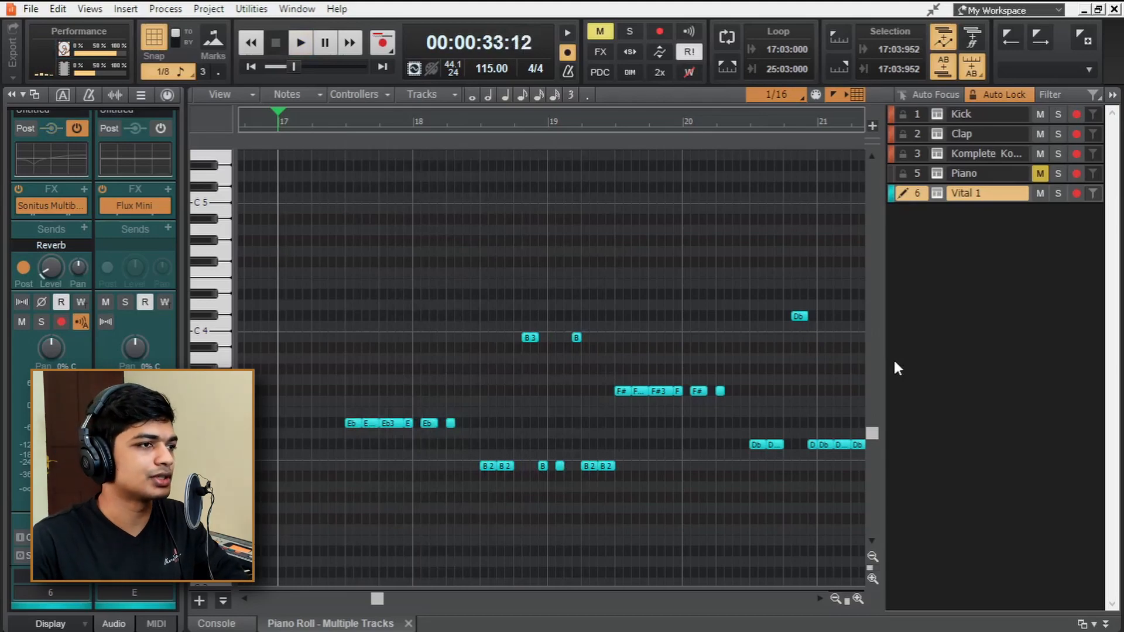
{"action": "left_click_drag", "start_coordinate": [377, 599], "coordinate": [418, 602]}
{"action": "left_click", "coordinate": [340, 122]}
{"action": "scroll", "coordinate": [419, 281], "scroll_direction": "up", "scroll_amount": 3}
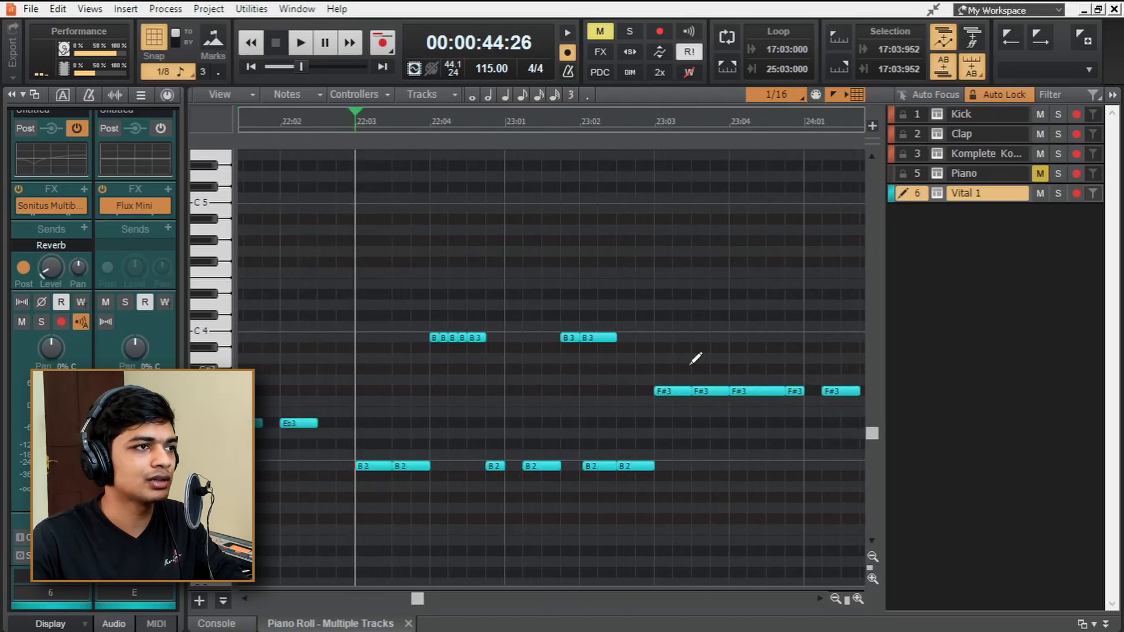
{"action": "key", "text": "space"}
{"action": "key", "text": "space"}
{"action": "left_click", "coordinate": [431, 123]}
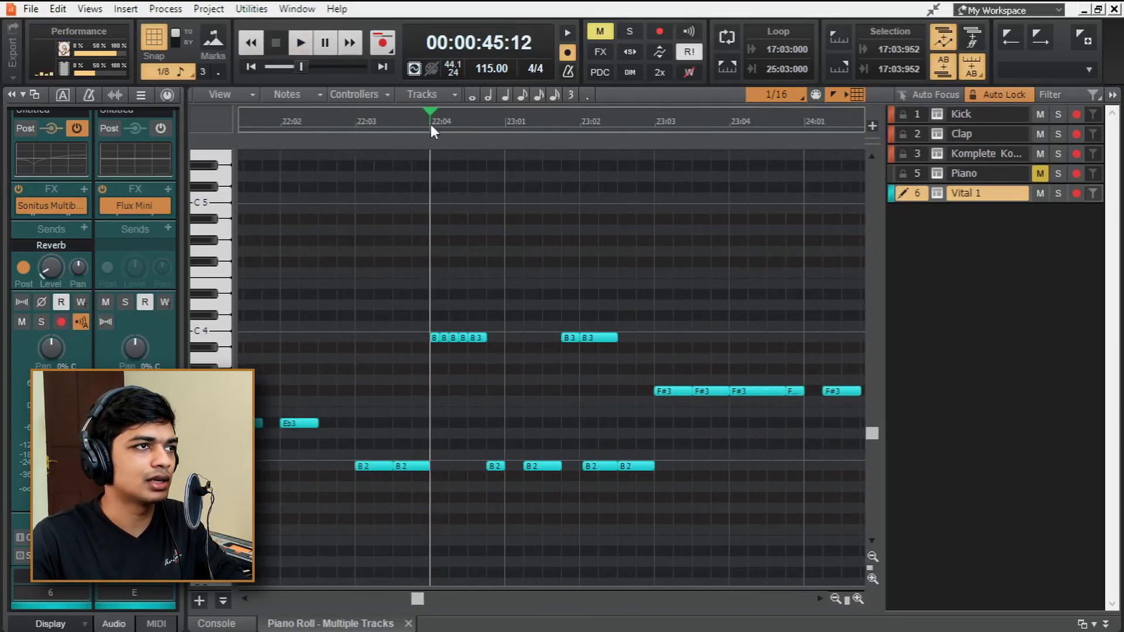
- Solo the Vital 1 bass and copy its long notes at 17:04, 19:04, 21:04 and 23:04 one octave higher
{"action": "key", "text": "space"}
{"action": "key", "text": "space"}
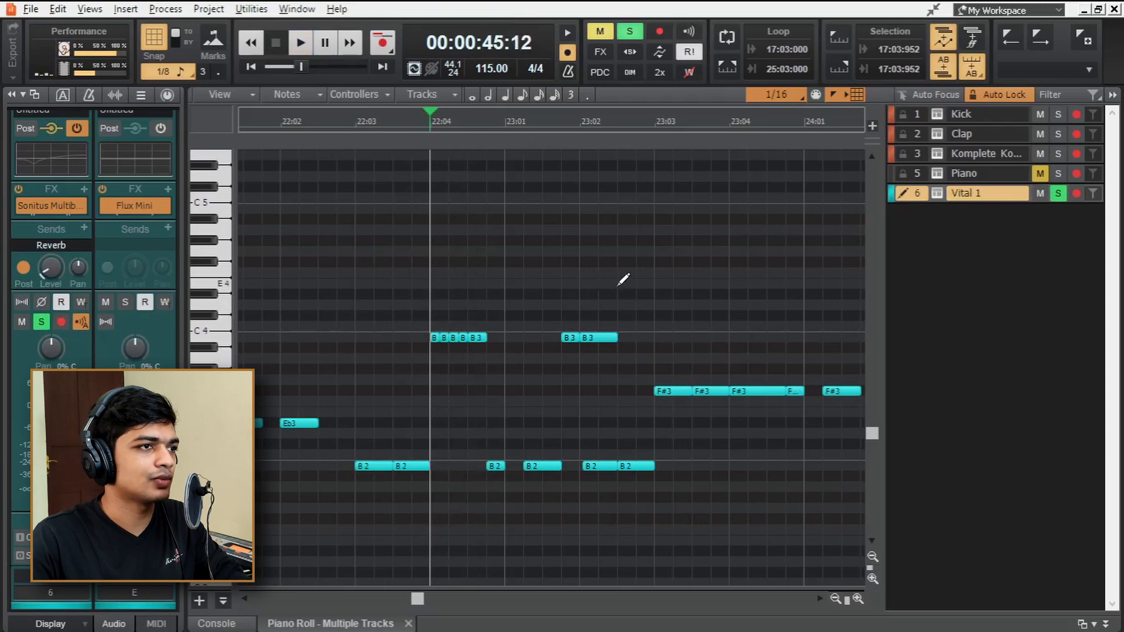
{"action": "scroll", "coordinate": [619, 286], "scroll_direction": "down", "scroll_amount": 5}
{"action": "scroll", "coordinate": [380, 483], "scroll_direction": "up", "scroll_amount": 3}
{"action": "left_click_drag", "start_coordinate": [369, 600], "coordinate": [377, 602]}
{"action": "left_click", "coordinate": [1113, 94]}
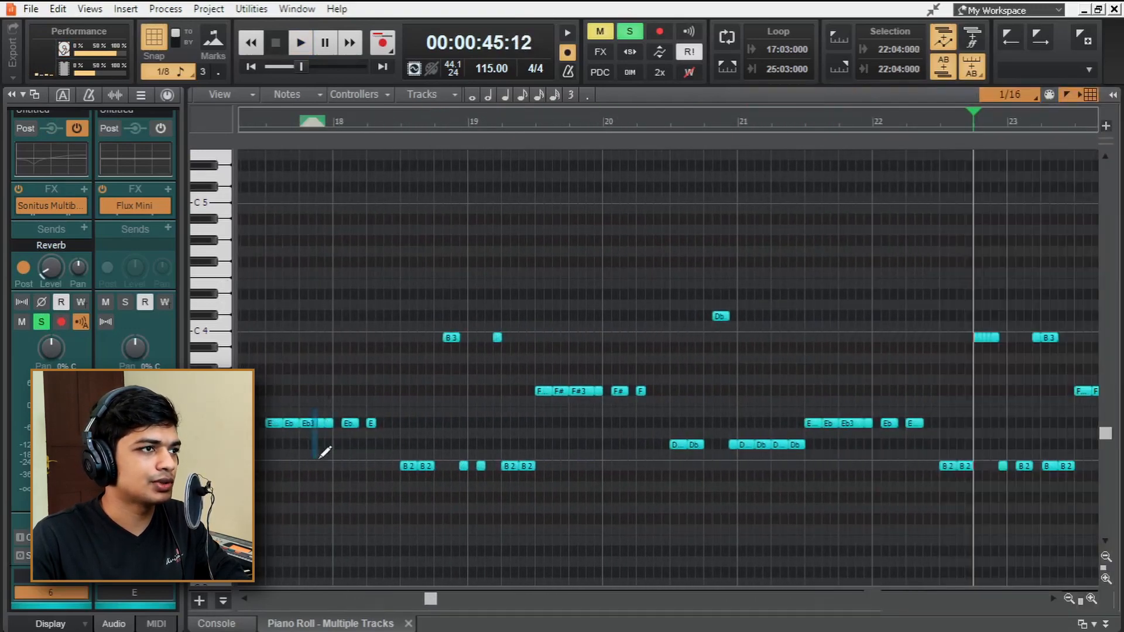
{"action": "left_click", "coordinate": [581, 391], "text": "ctrl"}
{"action": "left_click", "coordinate": [848, 423], "text": "ctrl"}
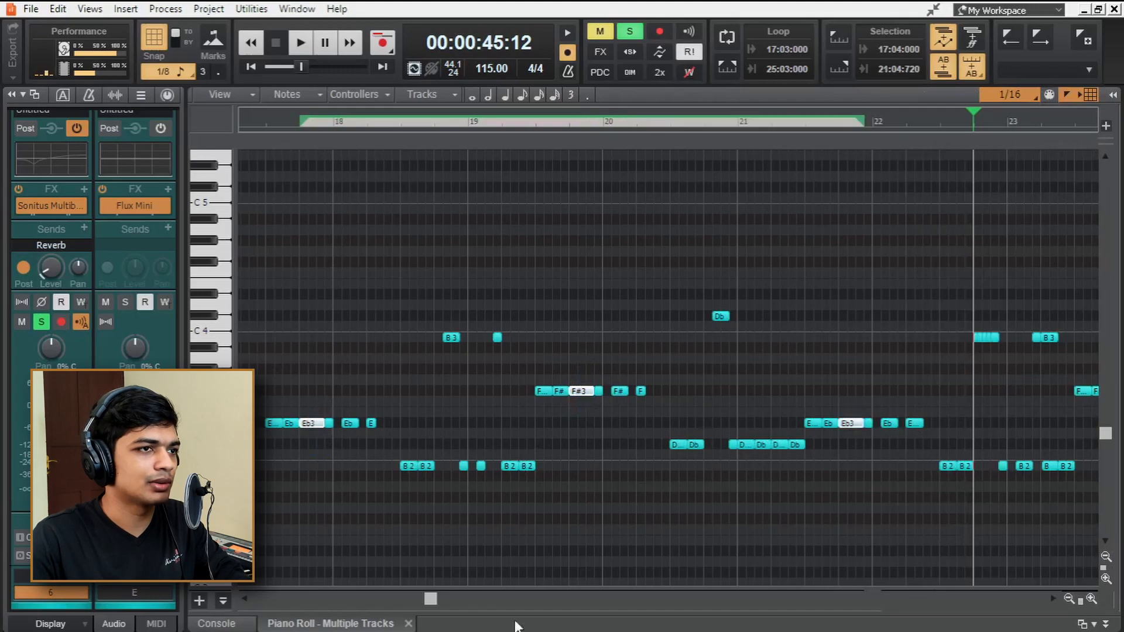
{"action": "mouse_move", "coordinate": [436, 600]}
{"action": "left_mouse_down"}
{"action": "mouse_move", "coordinate": [449, 601]}
{"action": "mouse_move", "coordinate": [428, 599]}
{"action": "left_mouse_up"}
{"action": "left_click", "coordinate": [903, 391], "text": "ctrl"}
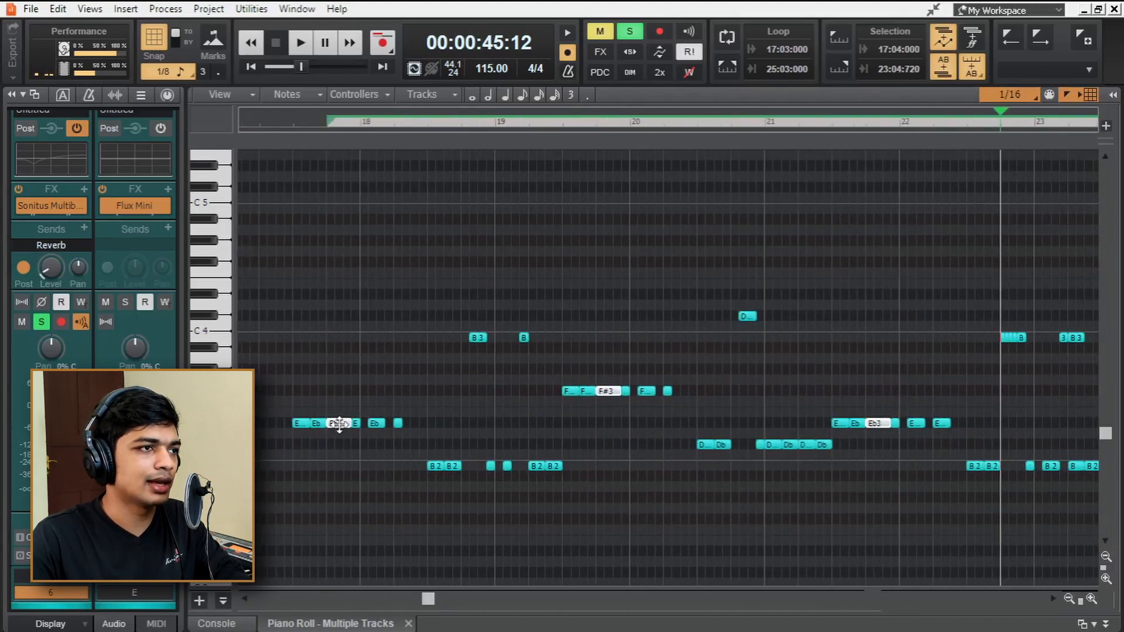
{"action": "left_click_drag", "start_coordinate": [339, 424], "coordinate": [340, 295]}
{"action": "scroll", "coordinate": [328, 261], "scroll_direction": "up", "scroll_amount": 5}
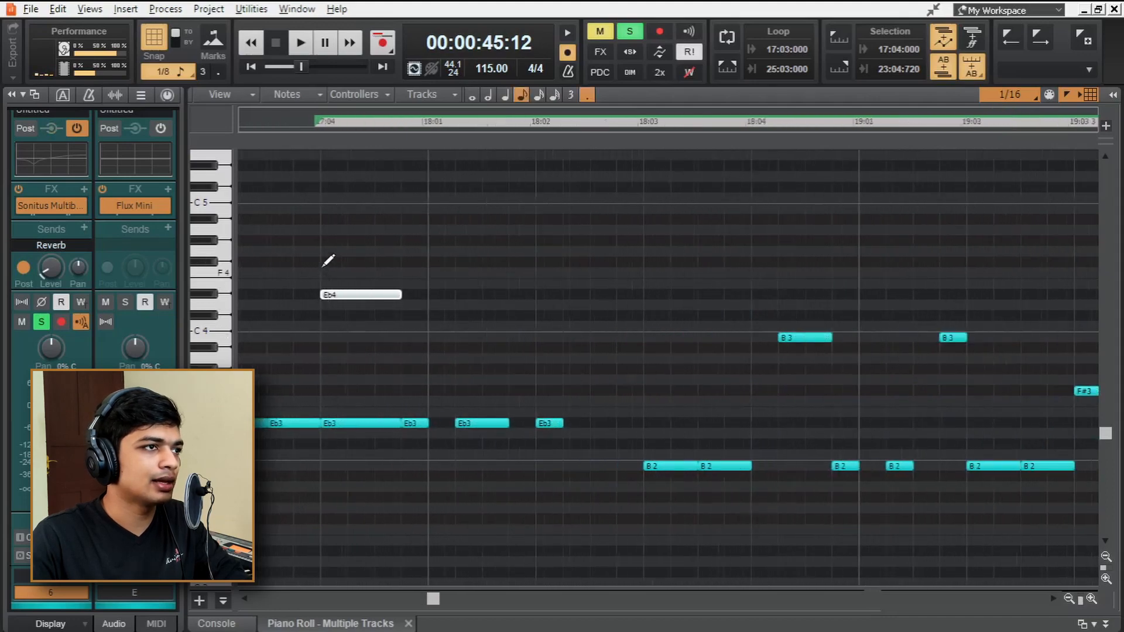
- Turn snapping off and trim the starts of the octave copies slightly, so the first one begins at 17:04:050
{"action": "left_click_drag", "start_coordinate": [321, 296], "coordinate": [331, 296]}
{"action": "key", "text": "n"}
{"action": "scroll", "coordinate": [529, 291], "scroll_direction": "down", "scroll_amount": 8}
{"action": "scroll", "coordinate": [976, 265], "scroll_direction": "up", "scroll_amount": 2}
{"action": "scroll", "coordinate": [867, 291], "scroll_direction": "down", "scroll_amount": 1}
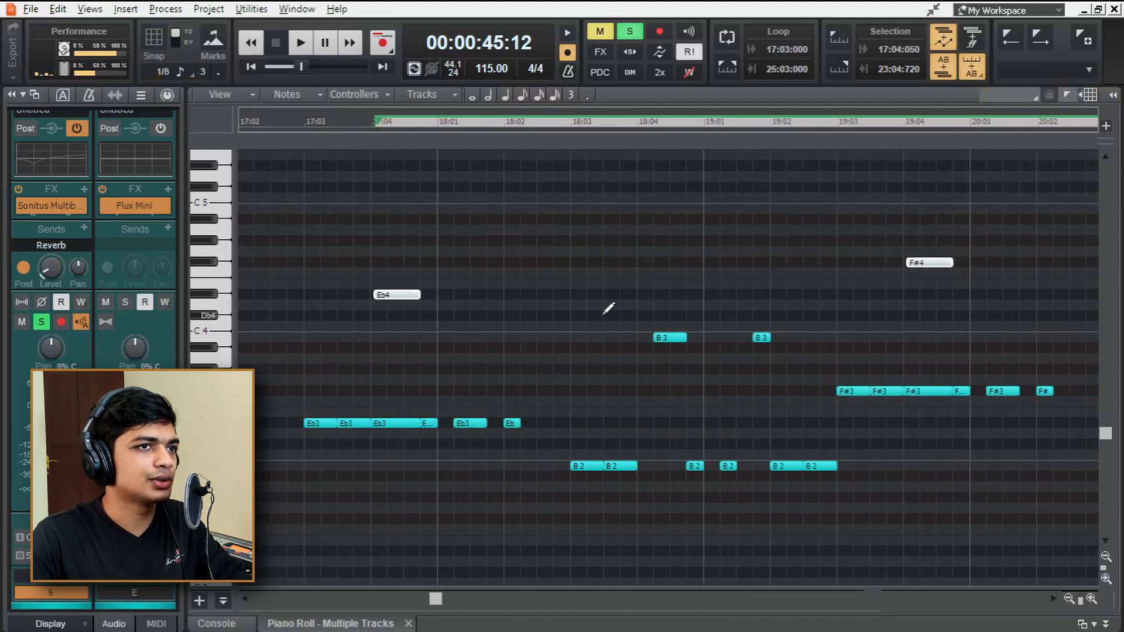
- Reduce the bass synth in Vital to 1 voice and raise its glide
{"action": "left_click", "coordinate": [1113, 96]}
{"action": "double_click", "coordinate": [938, 195]}
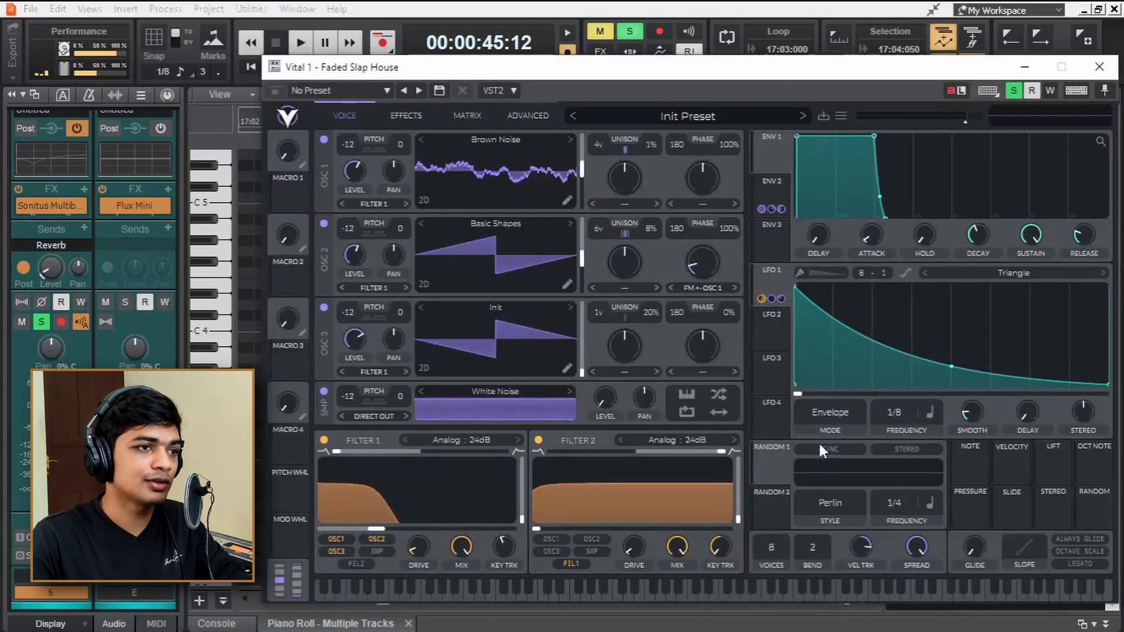
{"action": "left_click_drag", "start_coordinate": [779, 546], "coordinate": [572, 543]}
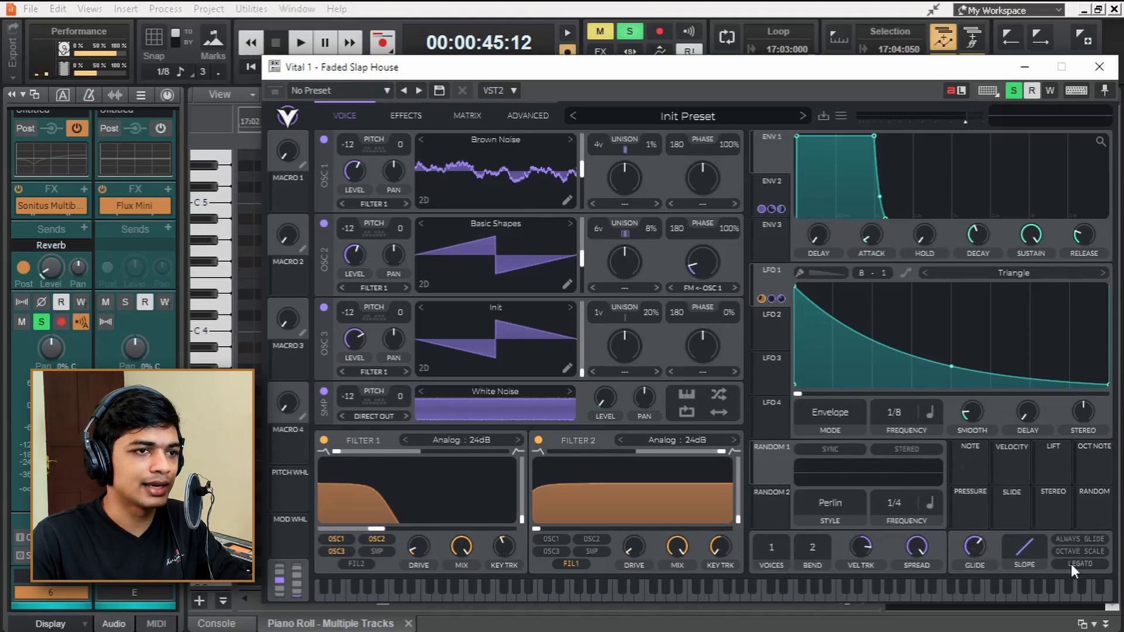
{"action": "left_click", "coordinate": [1100, 66]}
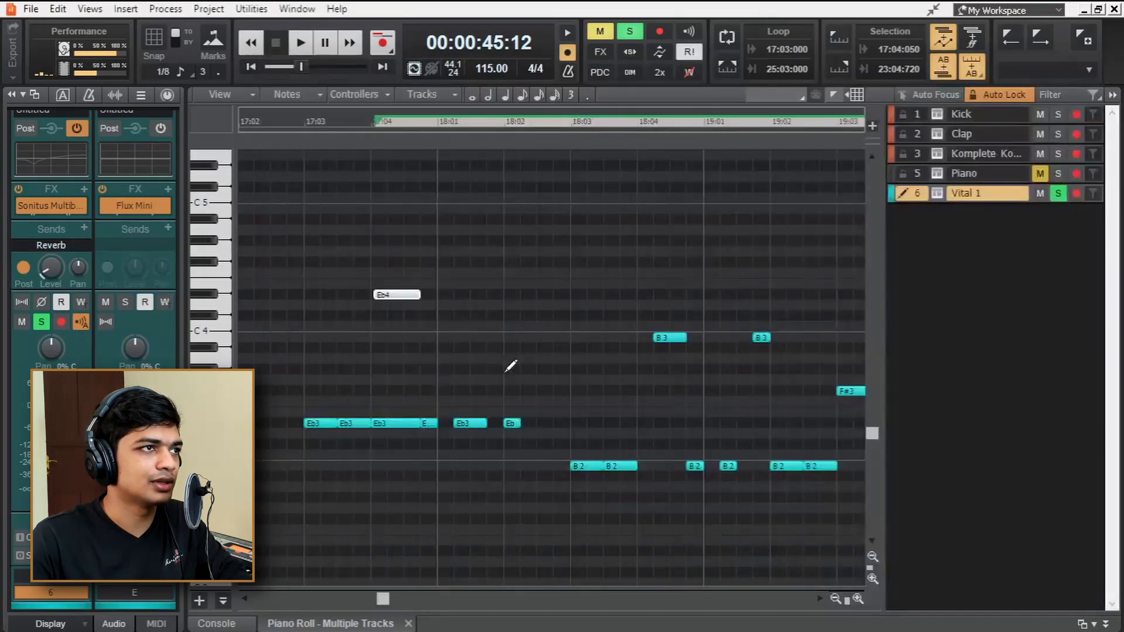
- Play the soloed bass line from 17:03 to hear the octave glides
{"action": "left_click", "coordinate": [305, 132]}
{"action": "key", "text": "space"}
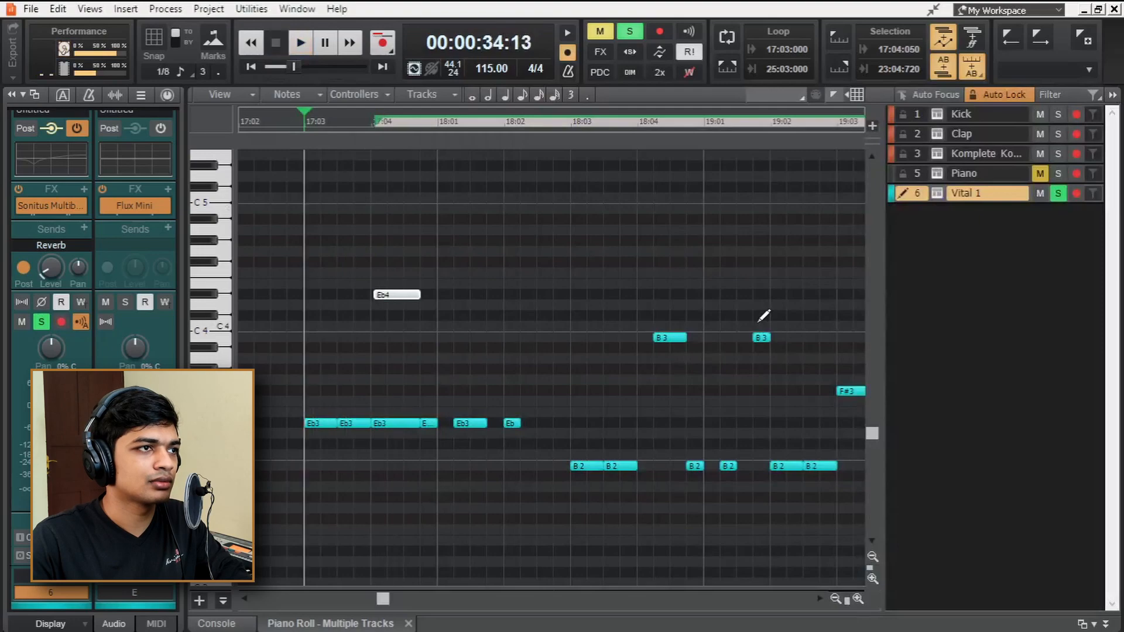
{"action": "key", "text": "space"}
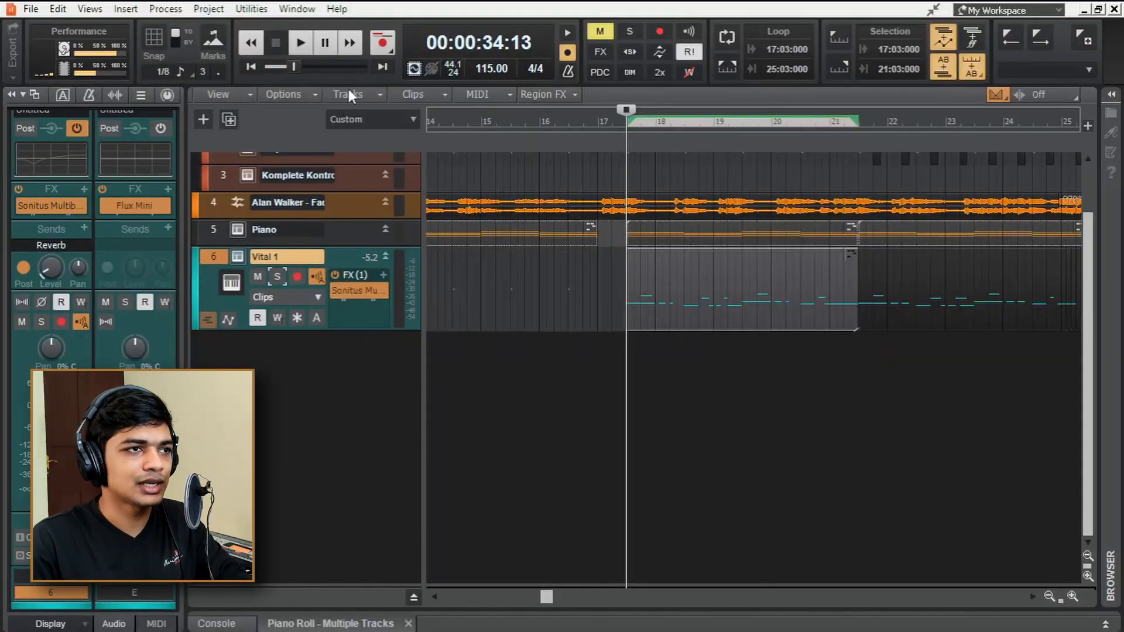
- Bounce the Vital 1 track from 17:03 to 21:03 to a new stereo track
{"action": "left_click", "coordinate": [349, 92]}
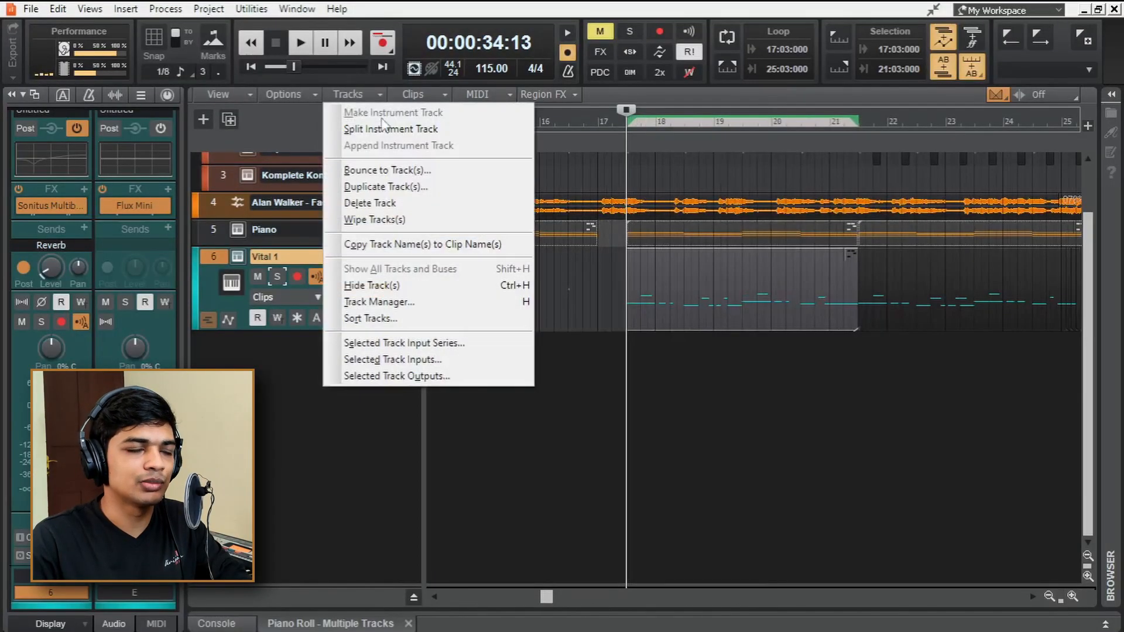
{"action": "left_click", "coordinate": [397, 171]}
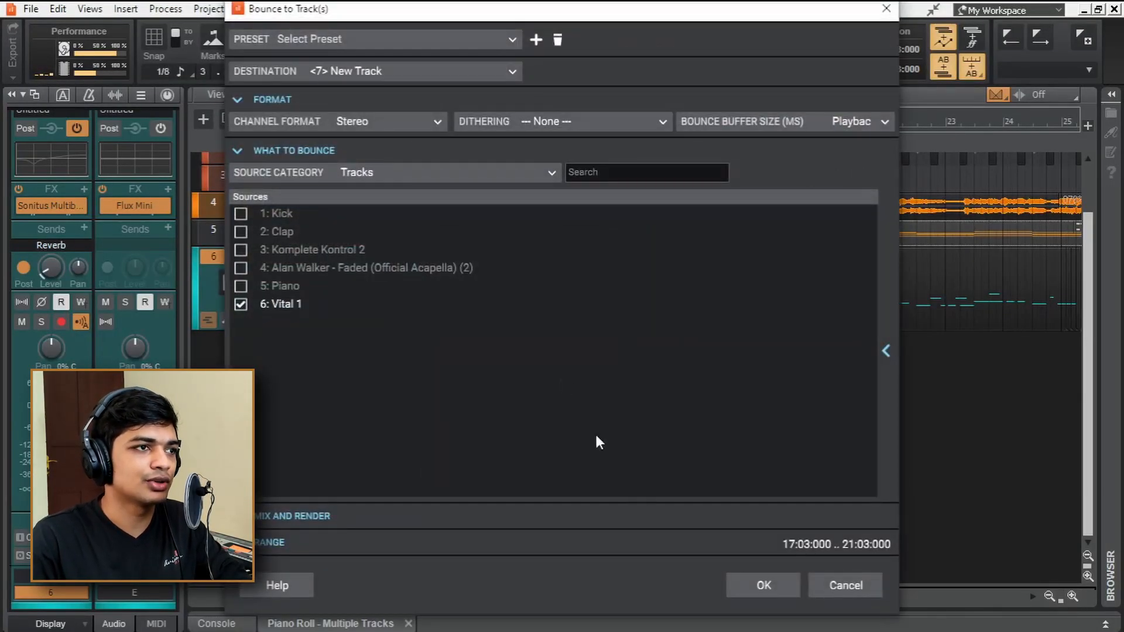
{"action": "left_click", "coordinate": [773, 587]}
- Split out the bounced bass note from about 18:01:220 to 18:02, move it to a new track and mute the bounced track
{"action": "scroll", "coordinate": [587, 358], "scroll_direction": "up", "scroll_amount": 4}
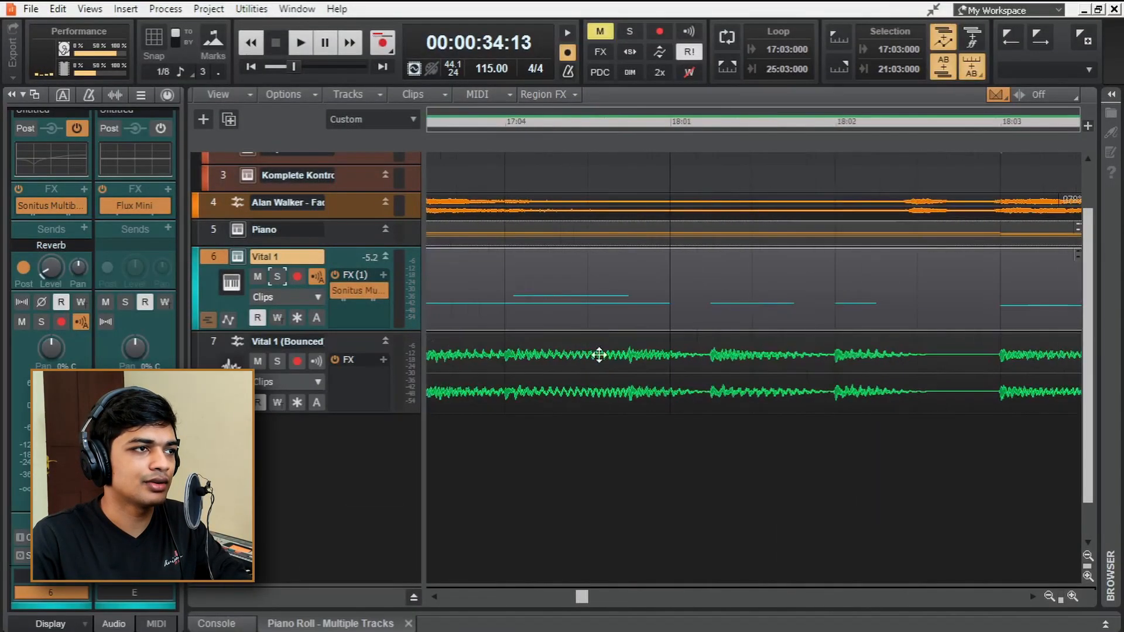
{"action": "left_click", "coordinate": [708, 387], "text": "alt"}
{"action": "left_click", "coordinate": [833, 377], "text": "alt"}
{"action": "scroll", "coordinate": [833, 378], "scroll_direction": "down", "scroll_amount": 3}
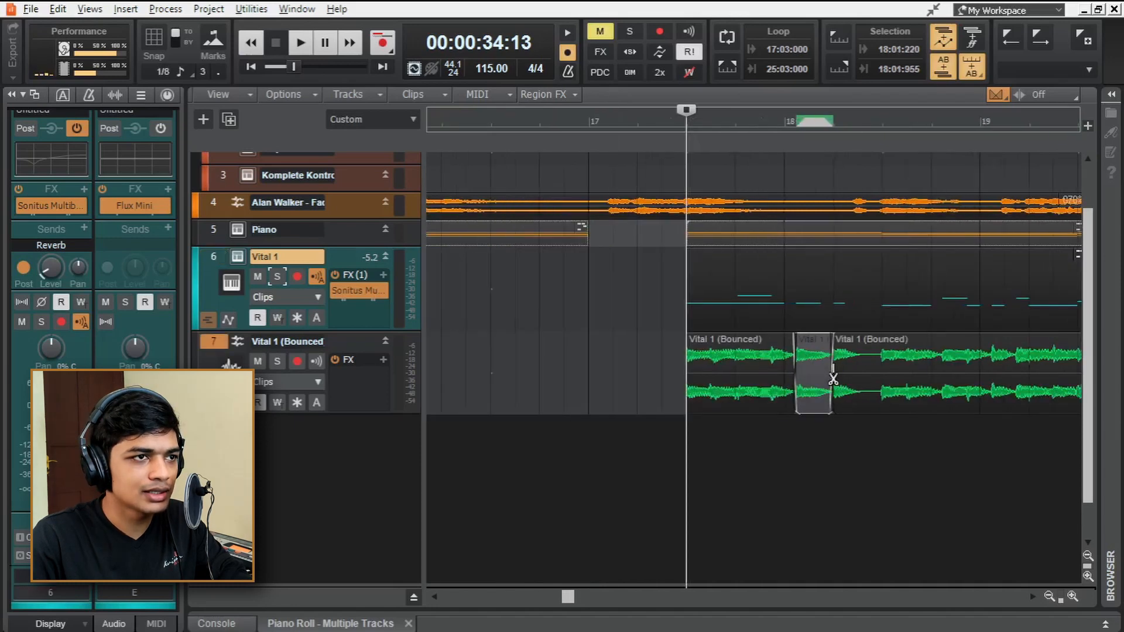
{"action": "left_click_drag", "start_coordinate": [848, 428], "coordinate": [856, 430]}
{"action": "left_click", "coordinate": [263, 356]}
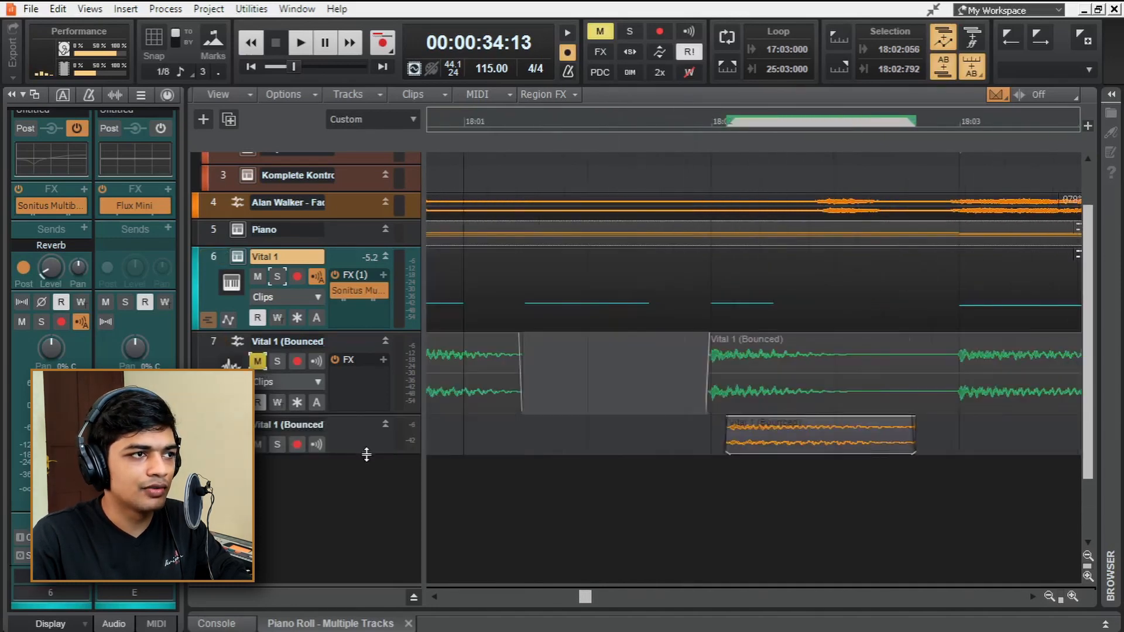
{"action": "left_click_drag", "start_coordinate": [366, 455], "coordinate": [370, 495]}
- Reverse the extracted bass slice and move it so it ends at 18:03, with snapping turned back on
{"action": "left_click", "coordinate": [168, 10]}
{"action": "mouse_move", "coordinate": [176, 31]}
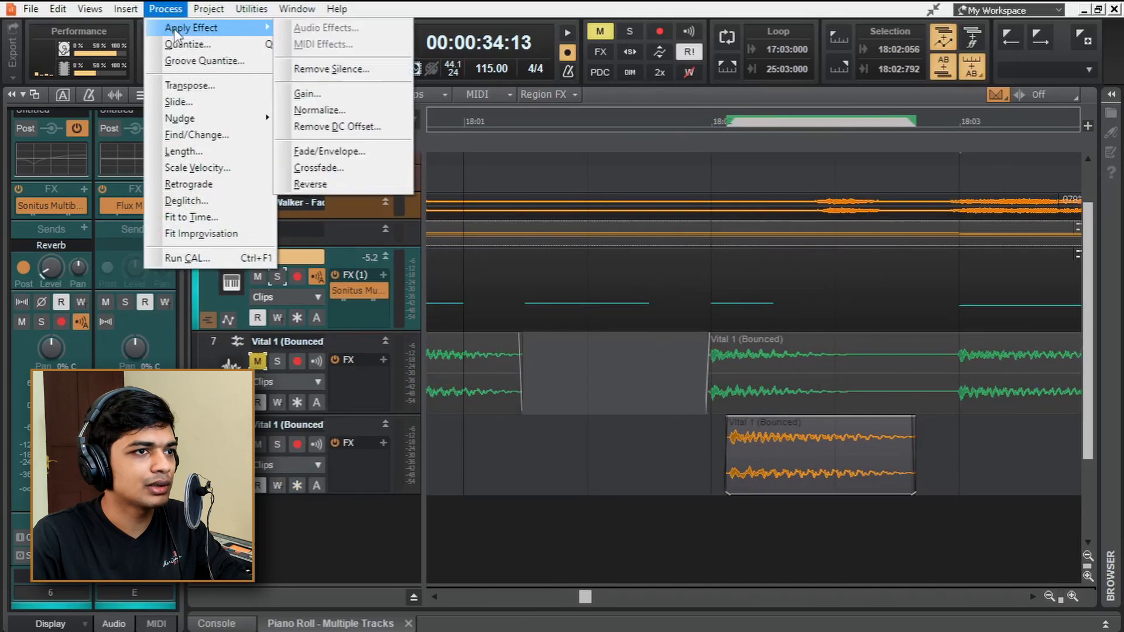
{"action": "left_click", "coordinate": [310, 184]}
{"action": "scroll", "coordinate": [922, 463], "scroll_direction": "up", "scroll_amount": 2}
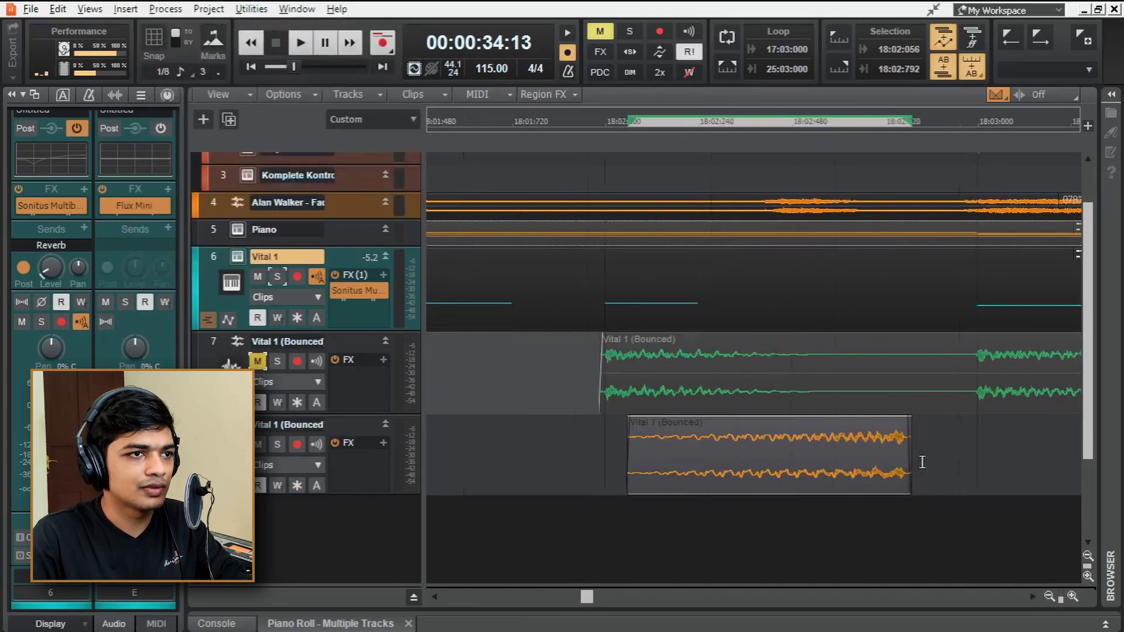
{"action": "left_click_drag", "start_coordinate": [867, 428], "coordinate": [957, 428]}
{"action": "key", "text": "n"}
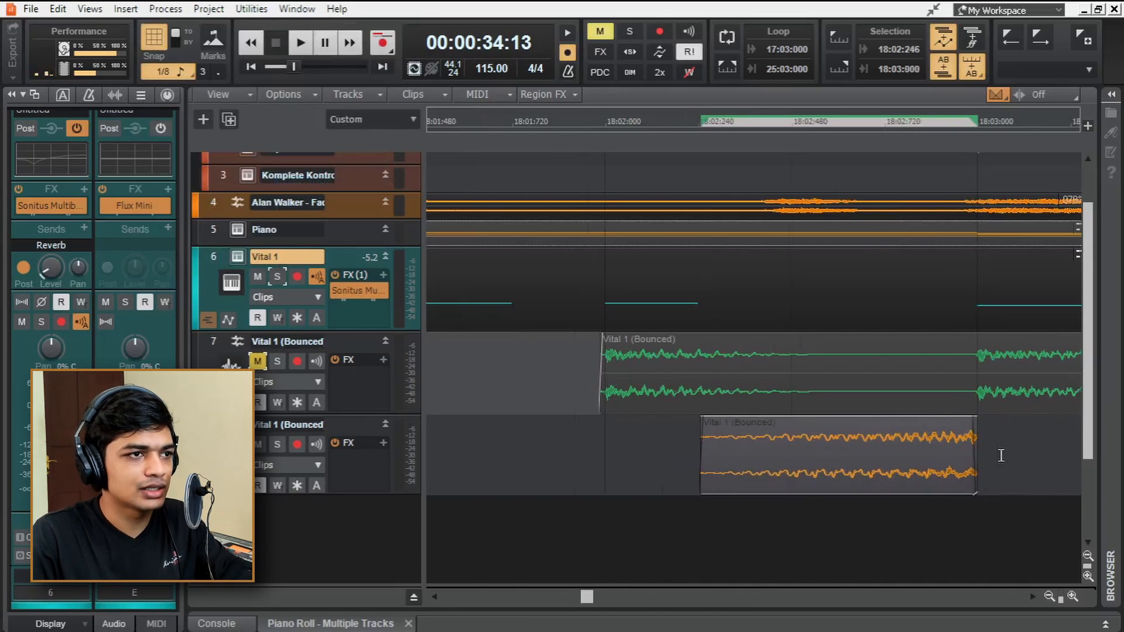
- Play the bass with its reversed slice from 17:03, and the extended arrangement with drums from 22:04:480
{"action": "scroll", "coordinate": [868, 385], "scroll_direction": "down", "scroll_amount": 5}
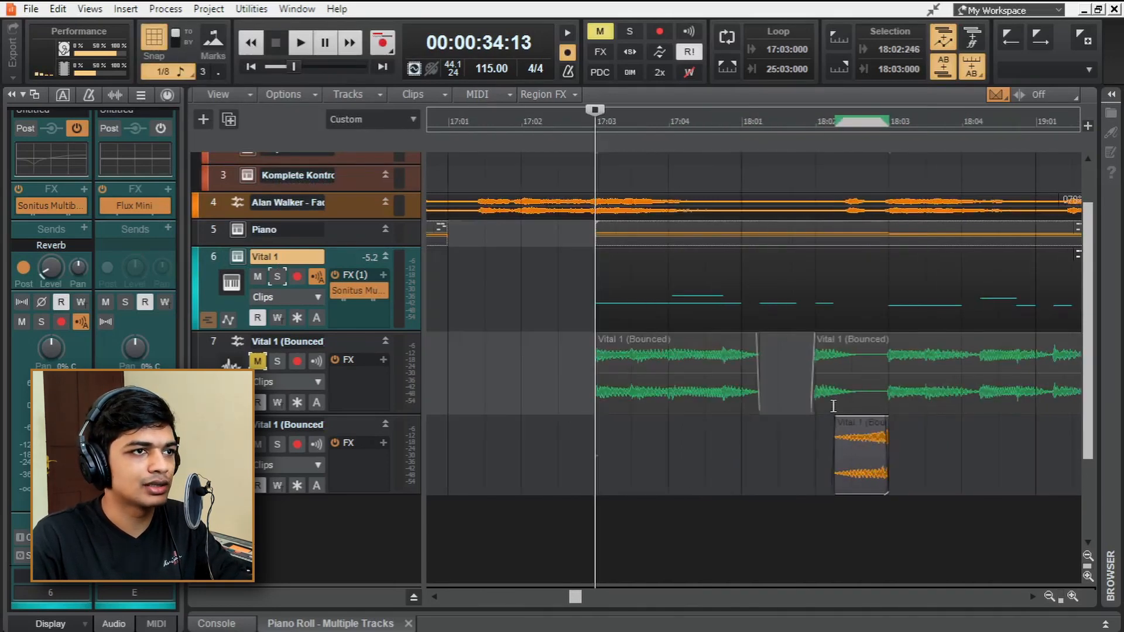
{"action": "key", "text": "space"}
{"action": "scroll", "coordinate": [908, 381], "scroll_direction": "down", "scroll_amount": 2}
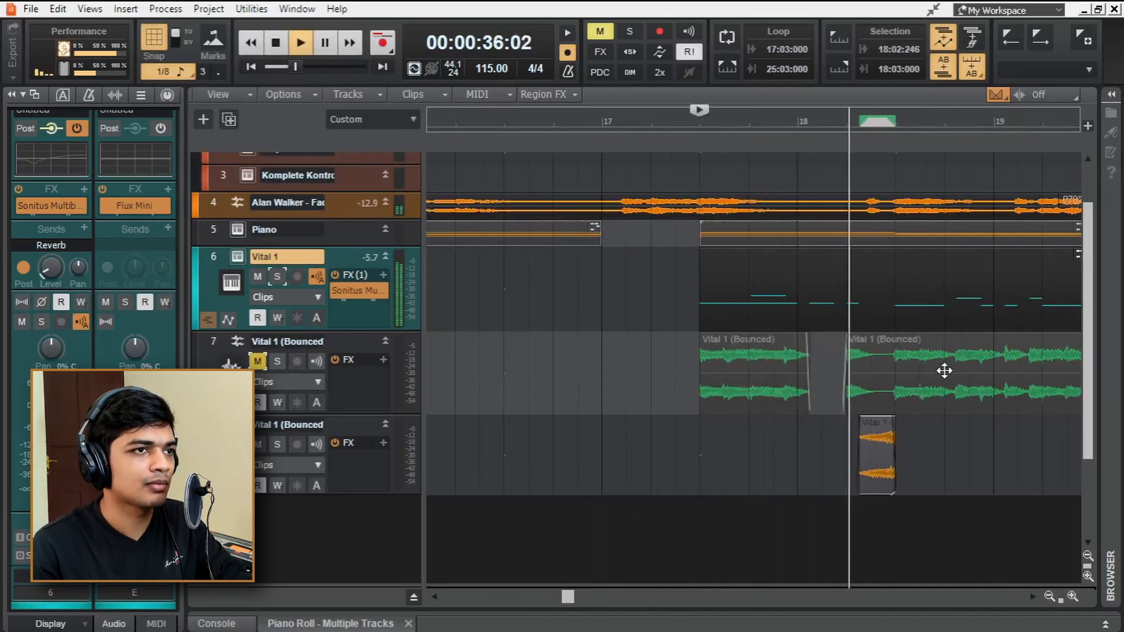
{"action": "key", "text": "space"}
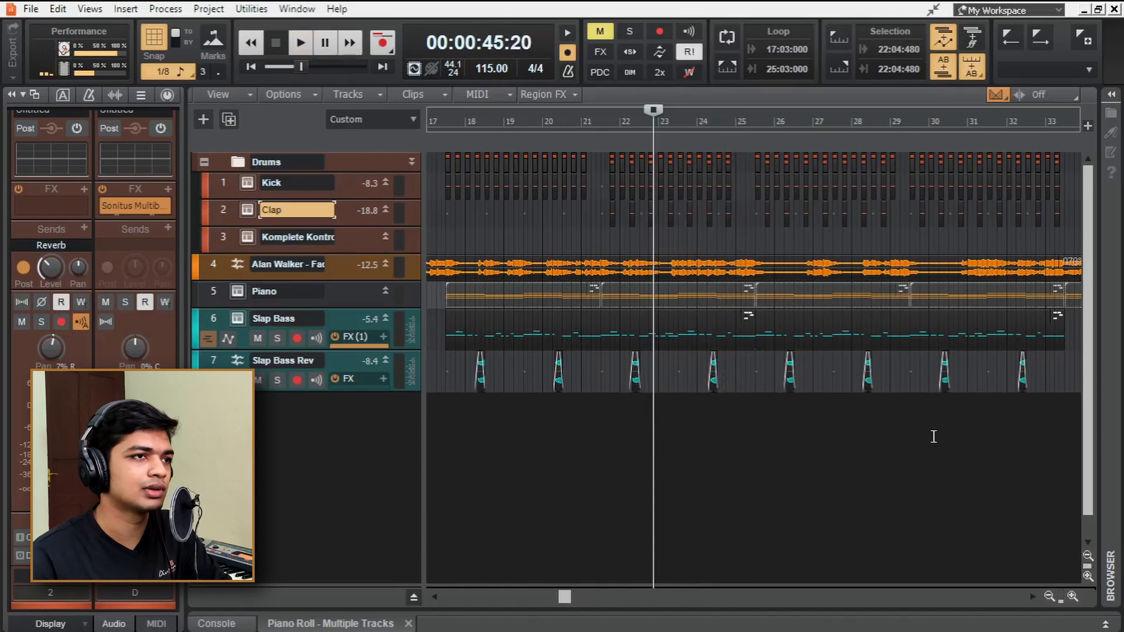
{"action": "key", "text": "space"}
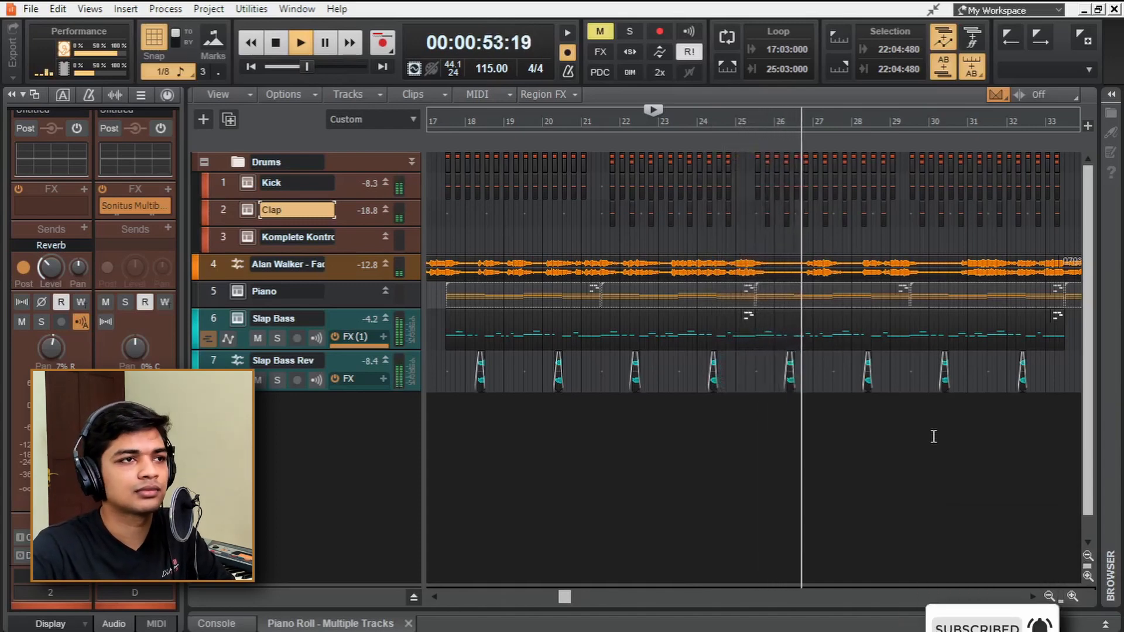
{"action": "key", "text": "space"}
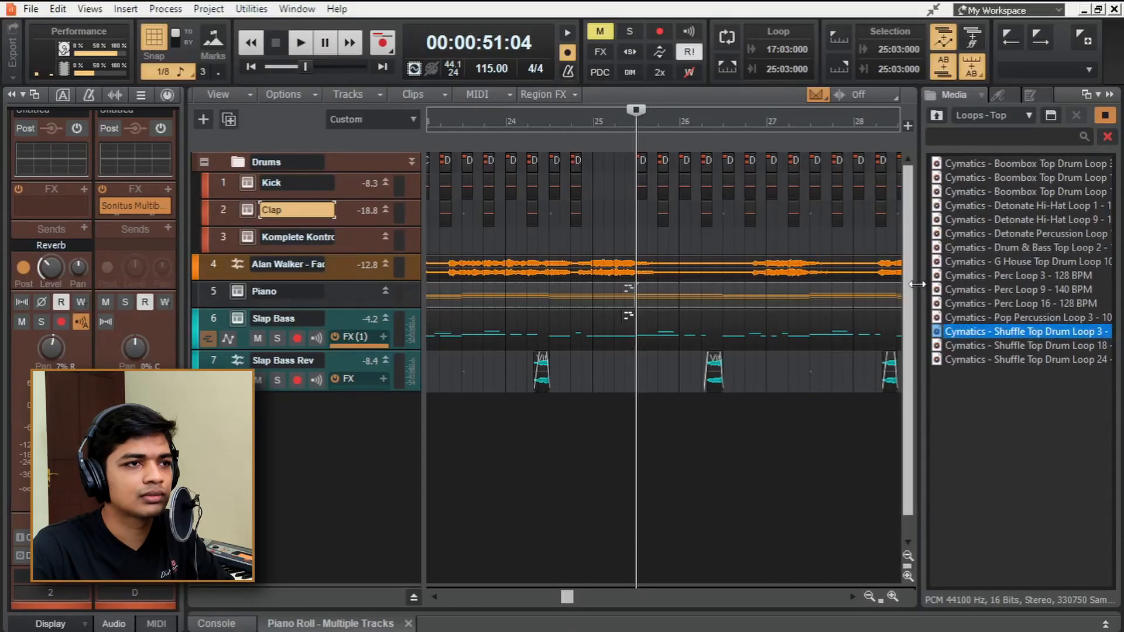
- Add Cymatics - Shuffle Top Drum Loop 3 - 128 BPM on a new track at bar 25, stretch it to end at 29:01 and play it
{"action": "left_click_drag", "start_coordinate": [918, 284], "coordinate": [862, 280]}
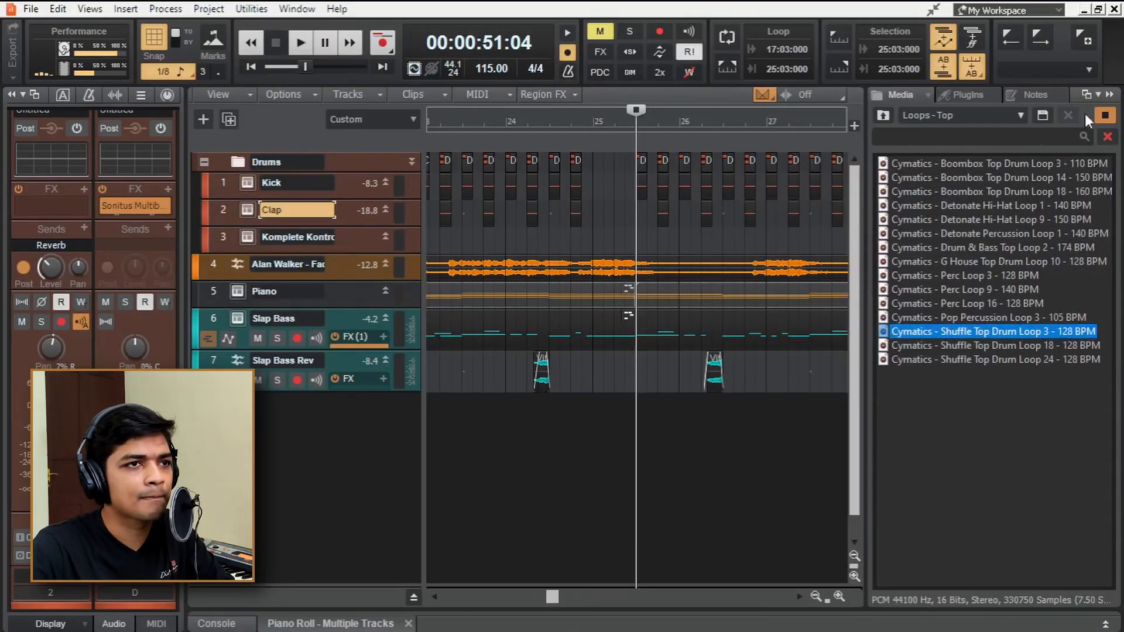
{"action": "left_click_drag", "start_coordinate": [1003, 334], "coordinate": [651, 409]}
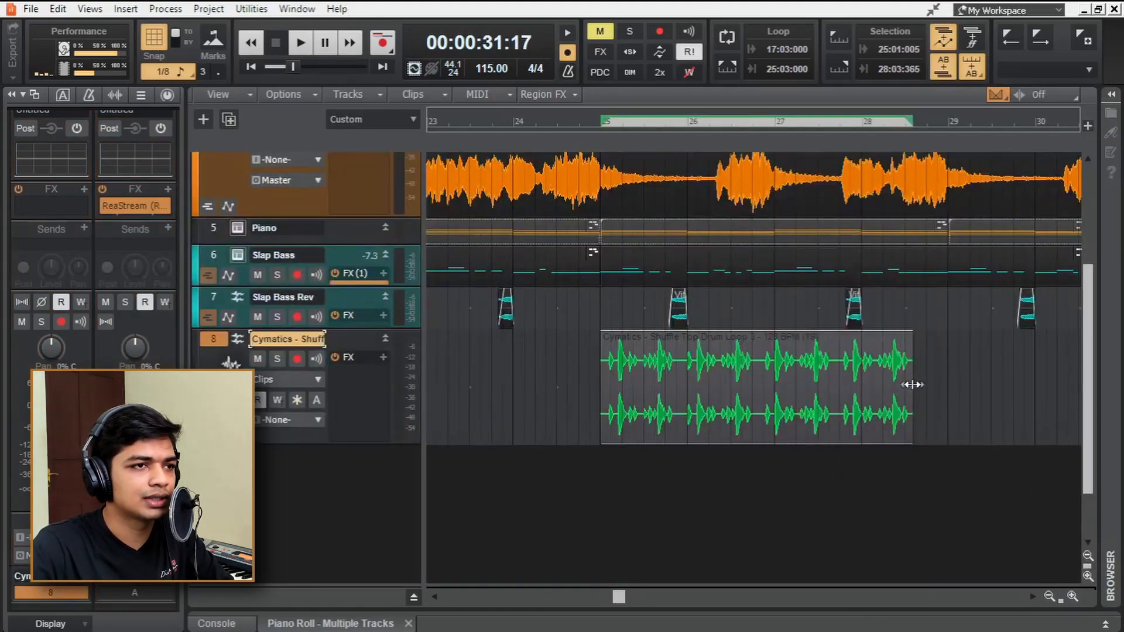
{"action": "left_click_drag", "start_coordinate": [908, 384], "coordinate": [946, 387]}
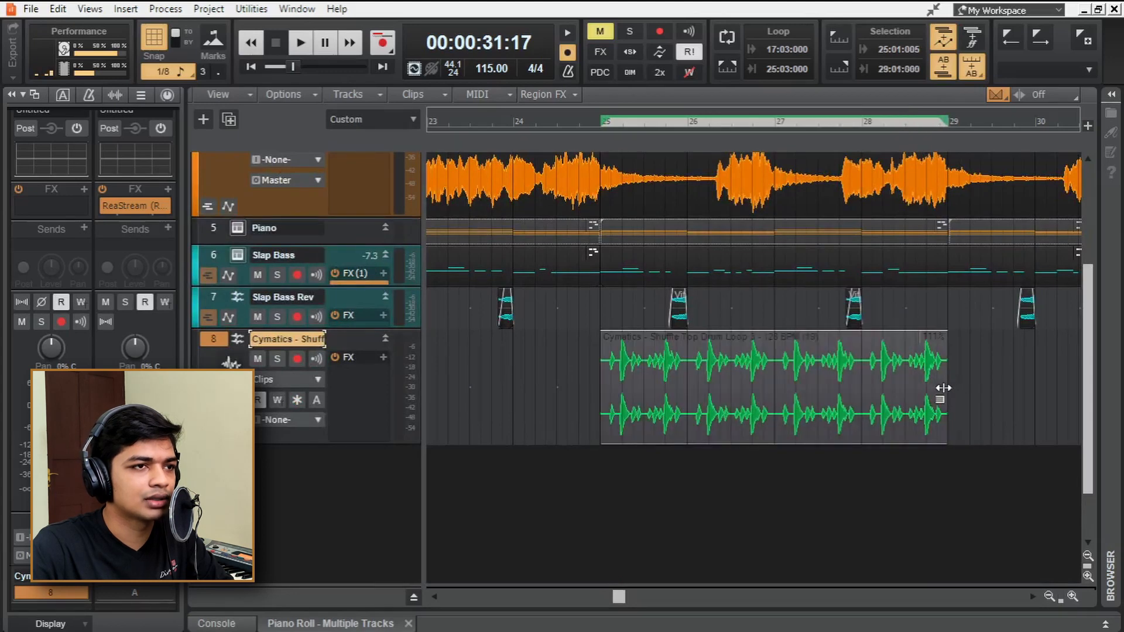
{"action": "left_click", "coordinate": [591, 459]}
{"action": "key", "text": "space"}
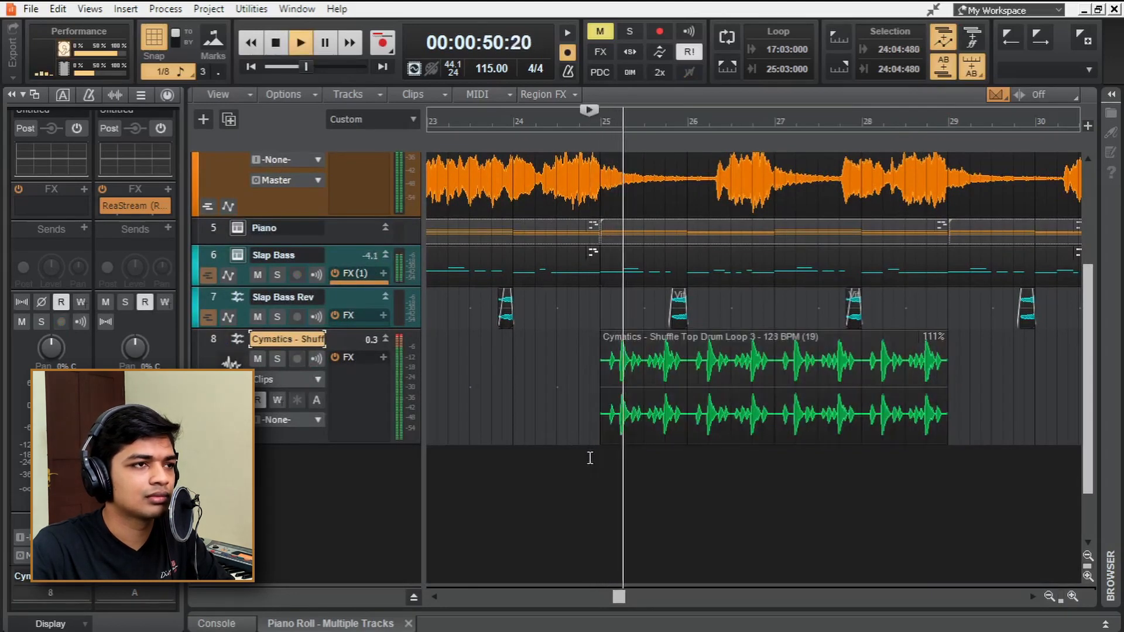
{"action": "key", "text": "space"}
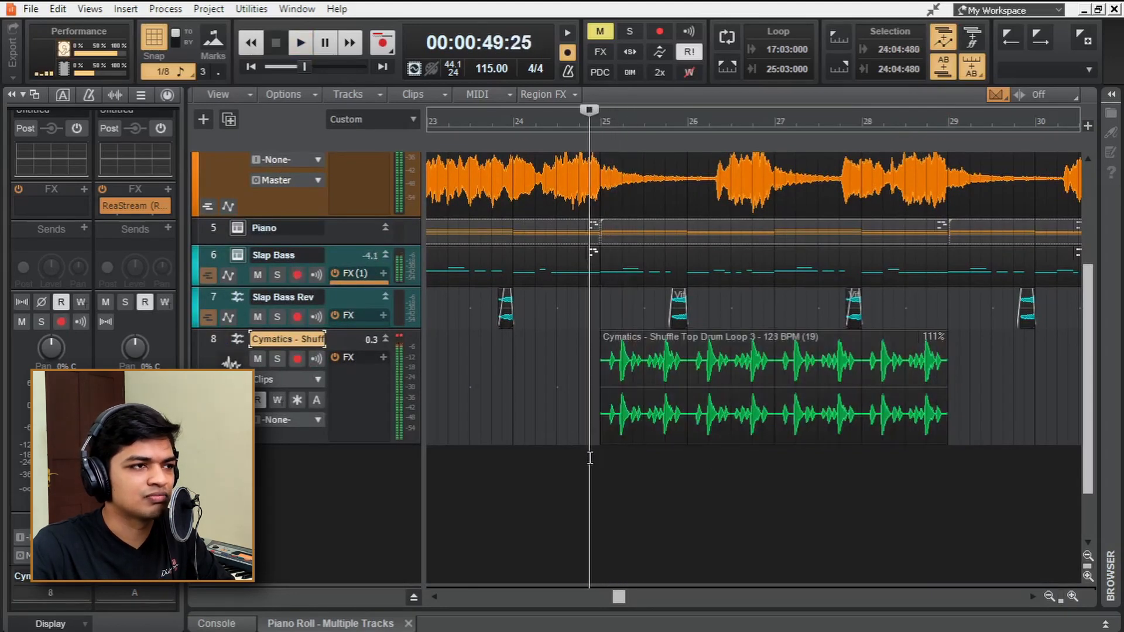
- Lower the top drum loop track's volume to -14 dB and route its output to the Drums bus, checking it in playback
{"action": "left_click", "coordinate": [212, 338]}
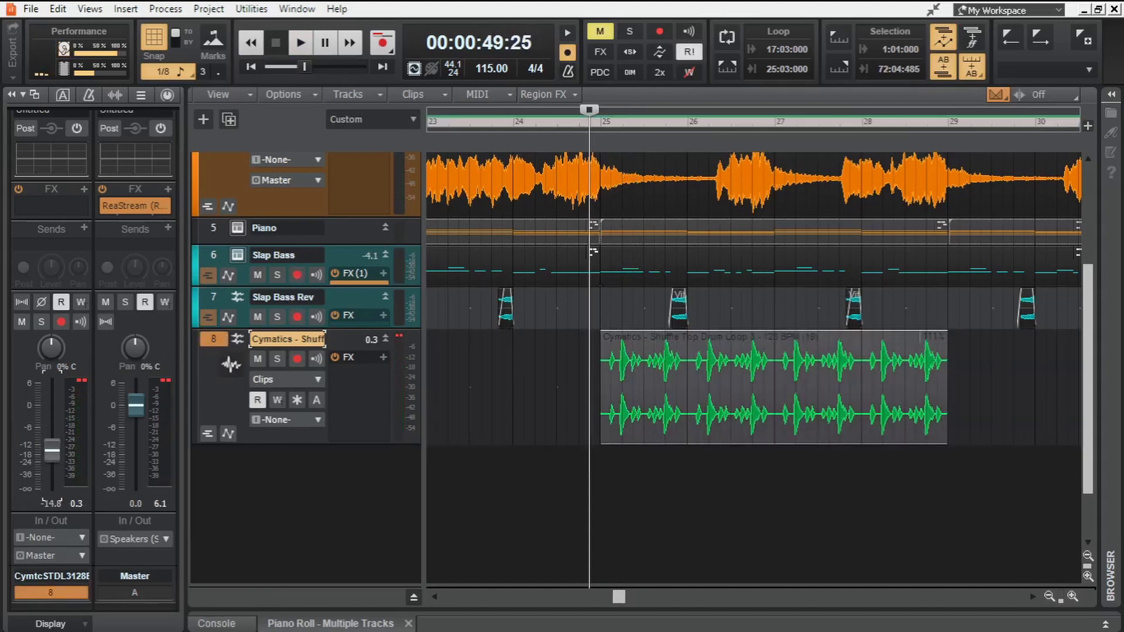
{"action": "left_click", "coordinate": [78, 555]}
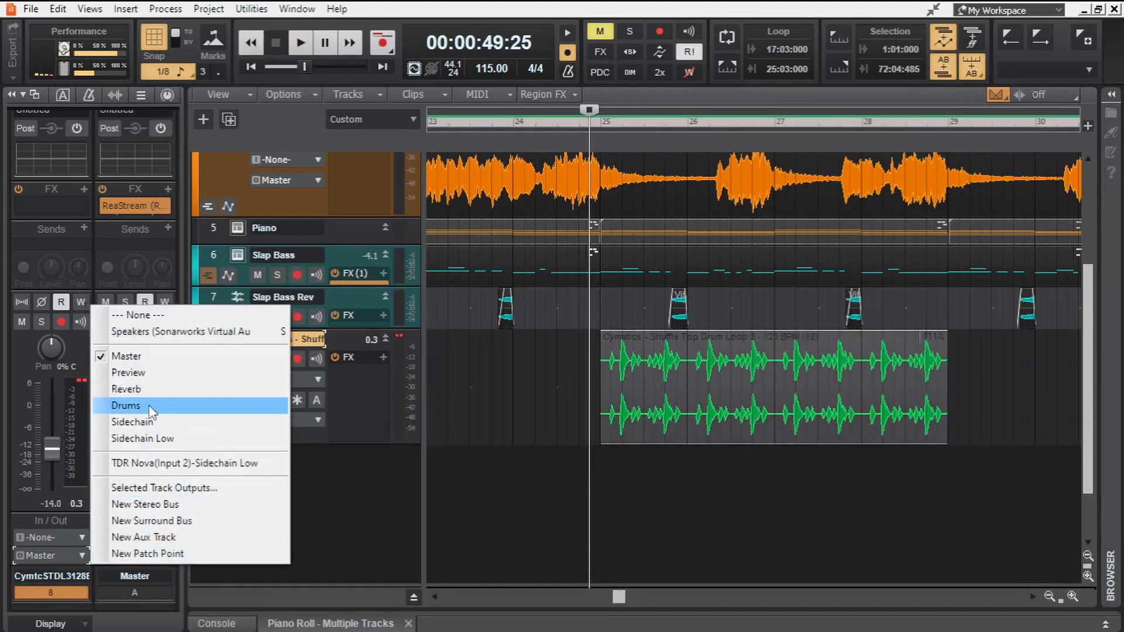
{"action": "left_click", "coordinate": [138, 396]}
{"action": "left_click", "coordinate": [589, 446]}
{"action": "key", "text": "space"}
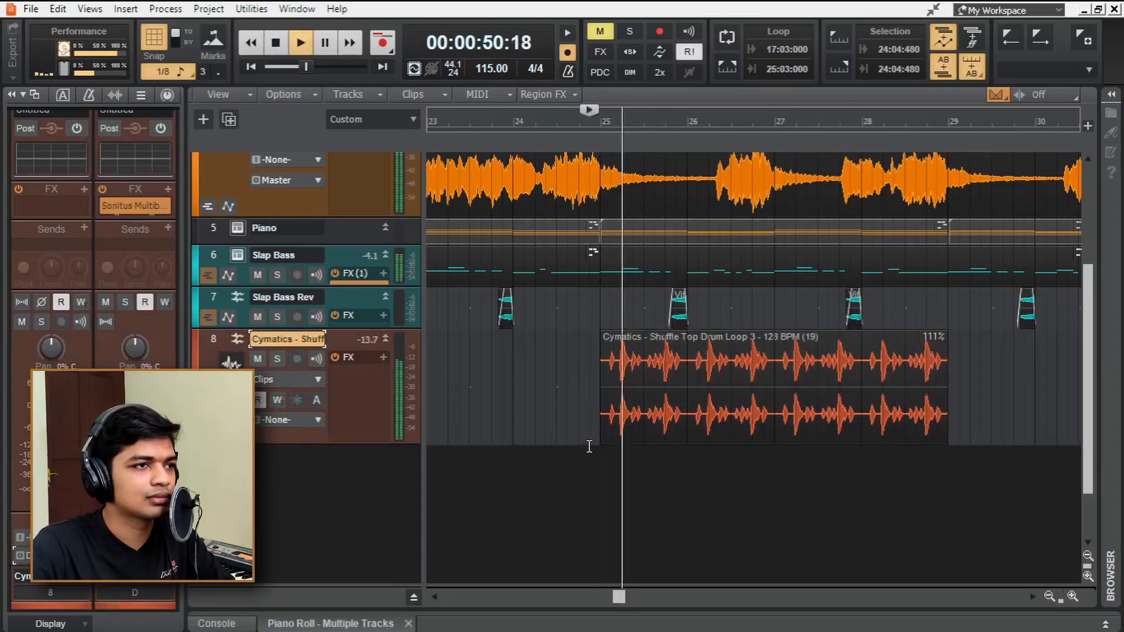
{"action": "key", "text": "space"}
- Solo the top drum loop and cut its loud clap hits at 25:02 and 25:04 out by splitting and trimming the clip
{"action": "left_click", "coordinate": [277, 359]}
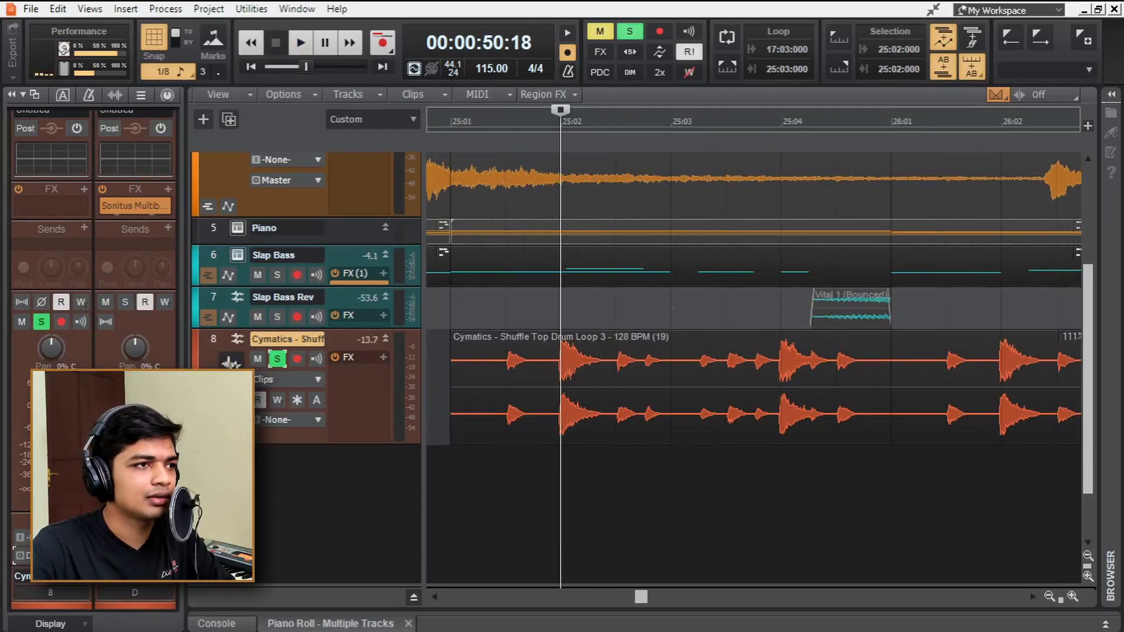
{"action": "key", "text": "space"}
{"action": "key", "text": "space"}
{"action": "left_click", "coordinate": [561, 405], "text": "alt"}
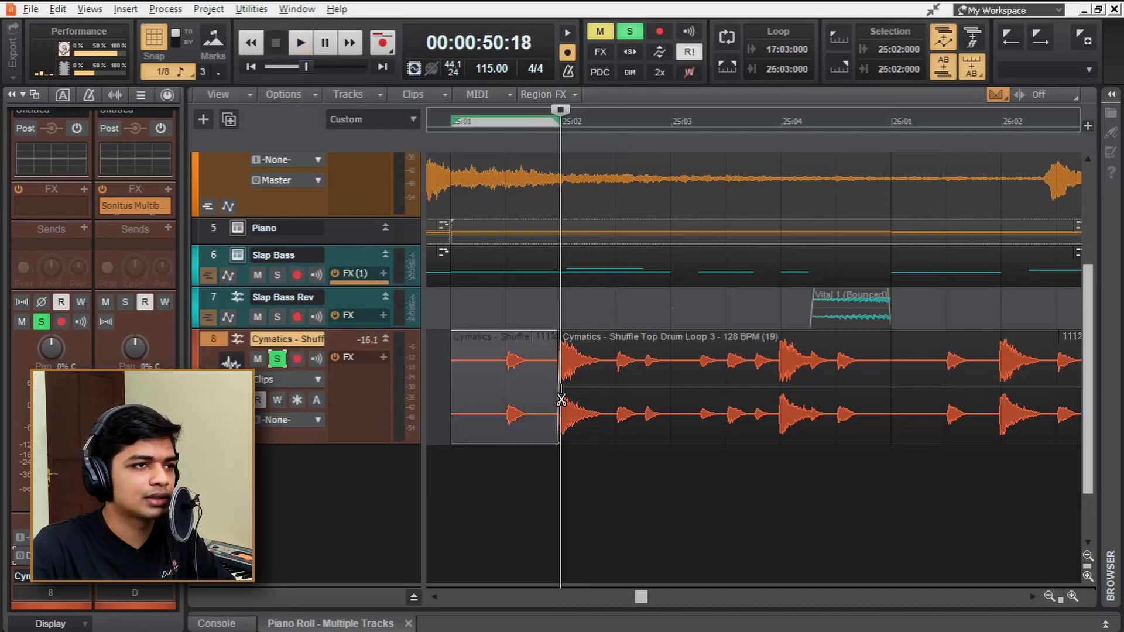
{"action": "left_click_drag", "start_coordinate": [563, 403], "coordinate": [593, 402]}
{"action": "left_click", "coordinate": [781, 396], "text": "alt"}
{"action": "left_click_drag", "start_coordinate": [781, 392], "coordinate": [812, 390]}
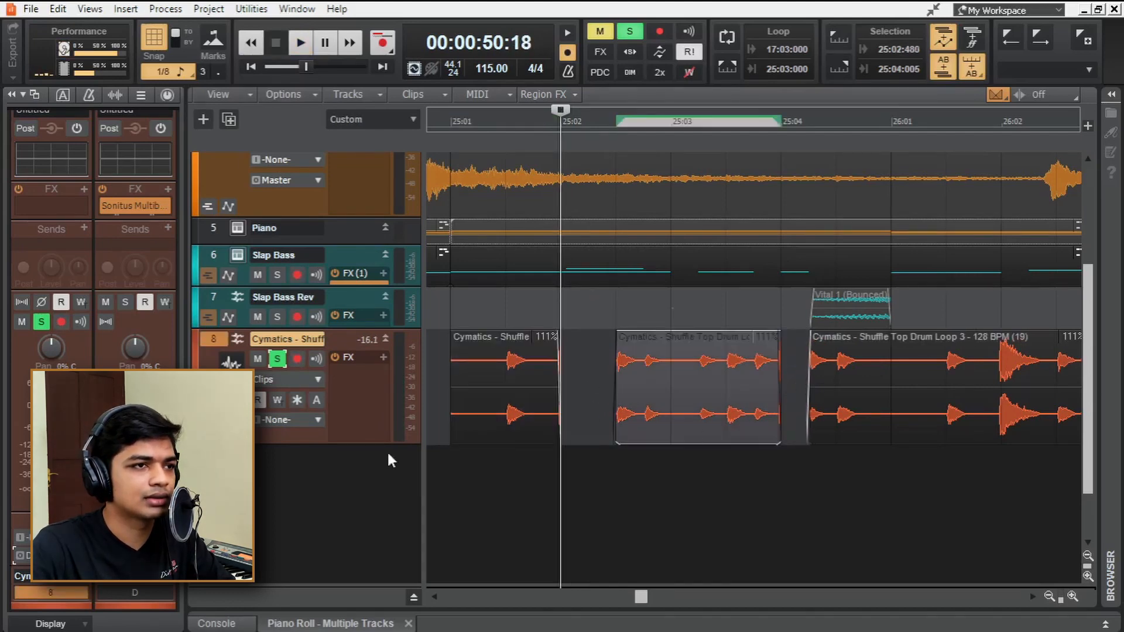
- Play the trimmed top drum loop from bar 25, split it at bar 26 and delete everything after the split
{"action": "key", "text": "space"}
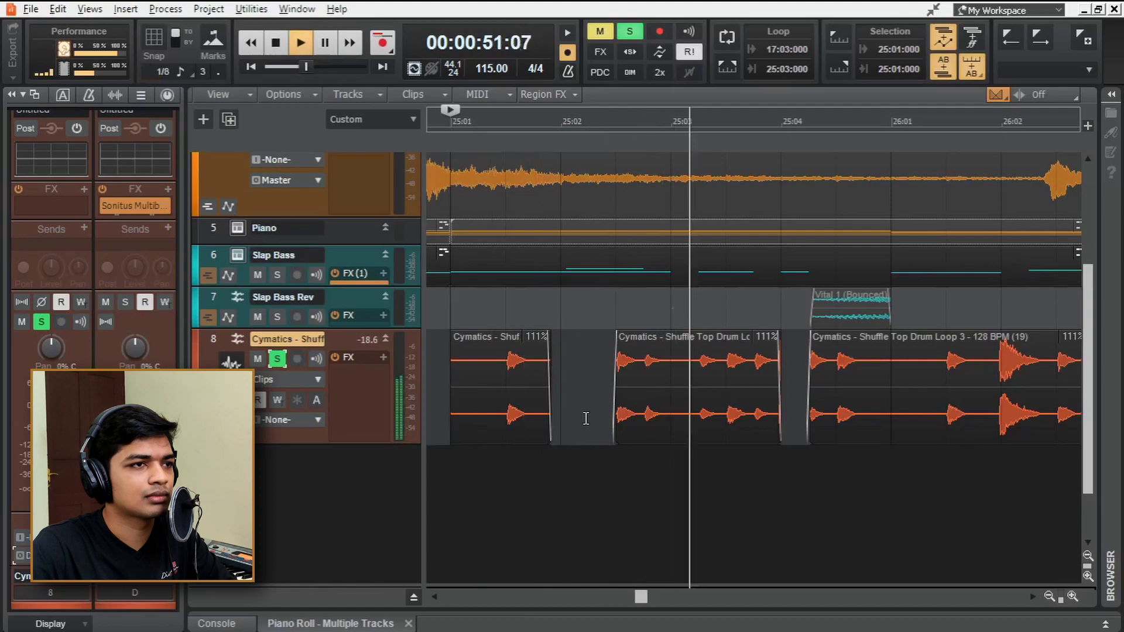
{"action": "scroll", "coordinate": [586, 418], "scroll_direction": "down", "scroll_amount": 2}
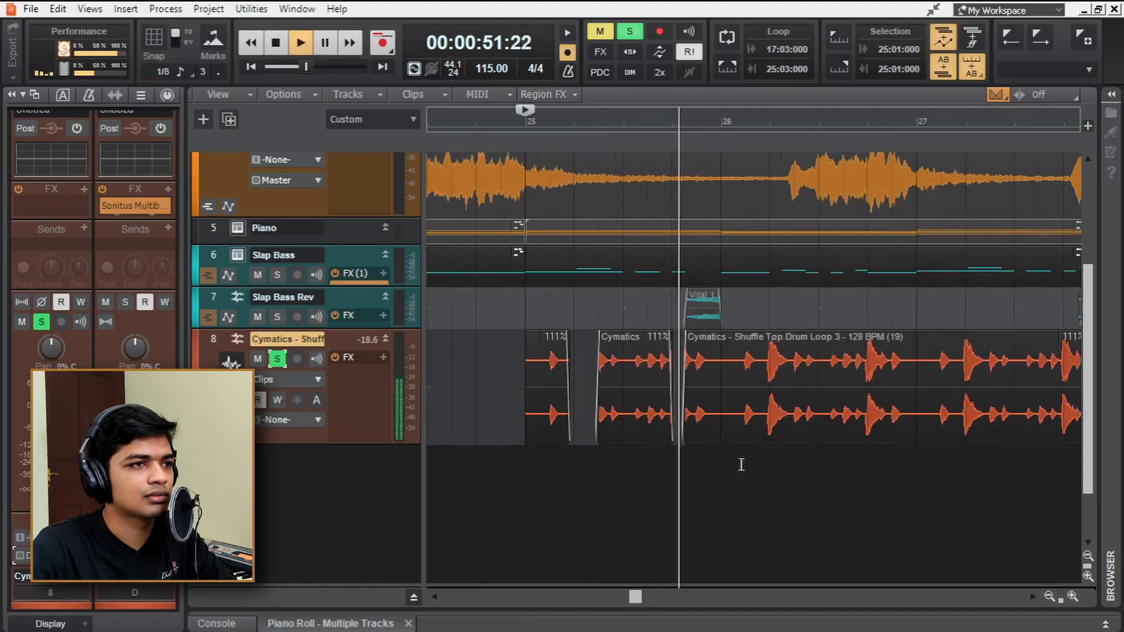
{"action": "scroll", "coordinate": [795, 465], "scroll_direction": "up", "scroll_amount": 1}
{"action": "key", "text": "space"}
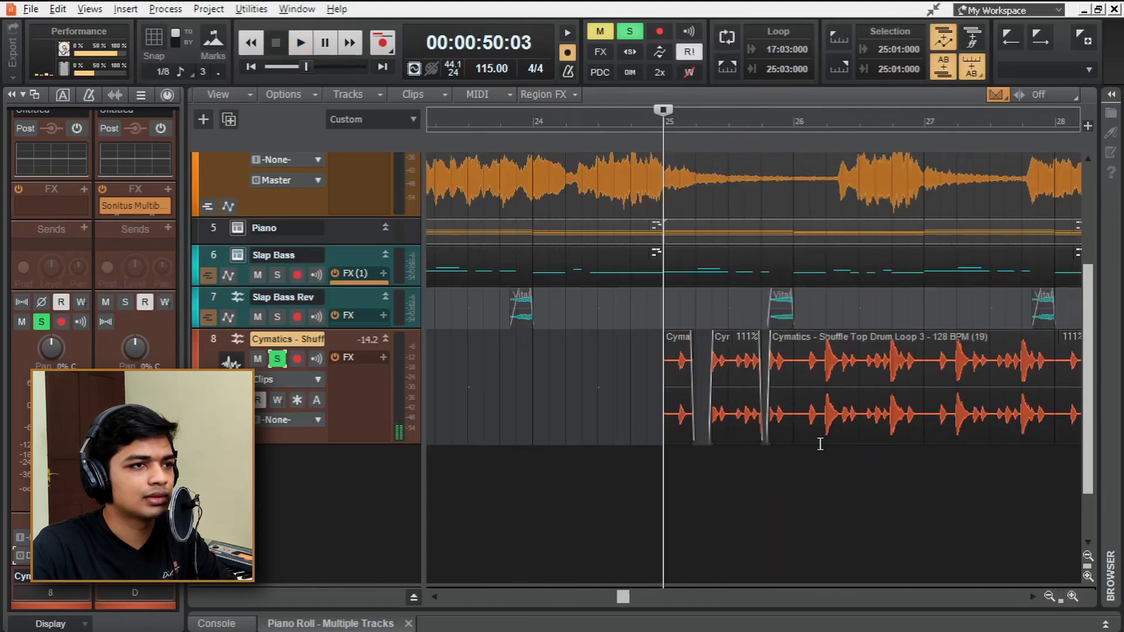
{"action": "scroll", "coordinate": [492, 388], "scroll_direction": "down", "scroll_amount": 1}
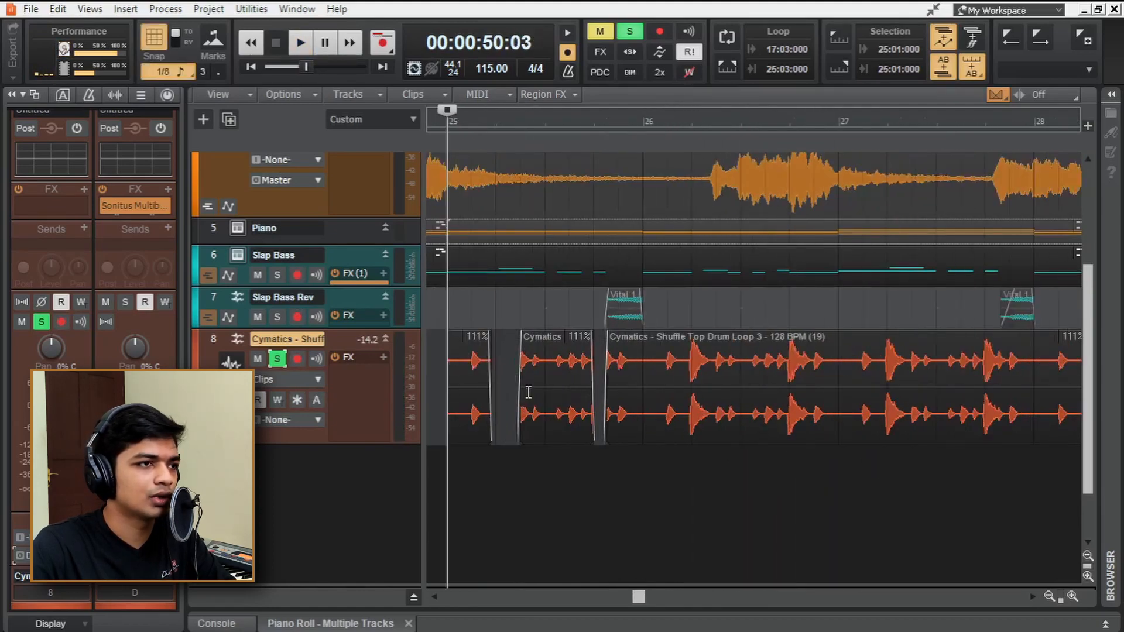
{"action": "left_click", "coordinate": [645, 413], "text": "alt"}
{"action": "left_click", "coordinate": [693, 349]}
{"action": "key", "text": "Delete"}
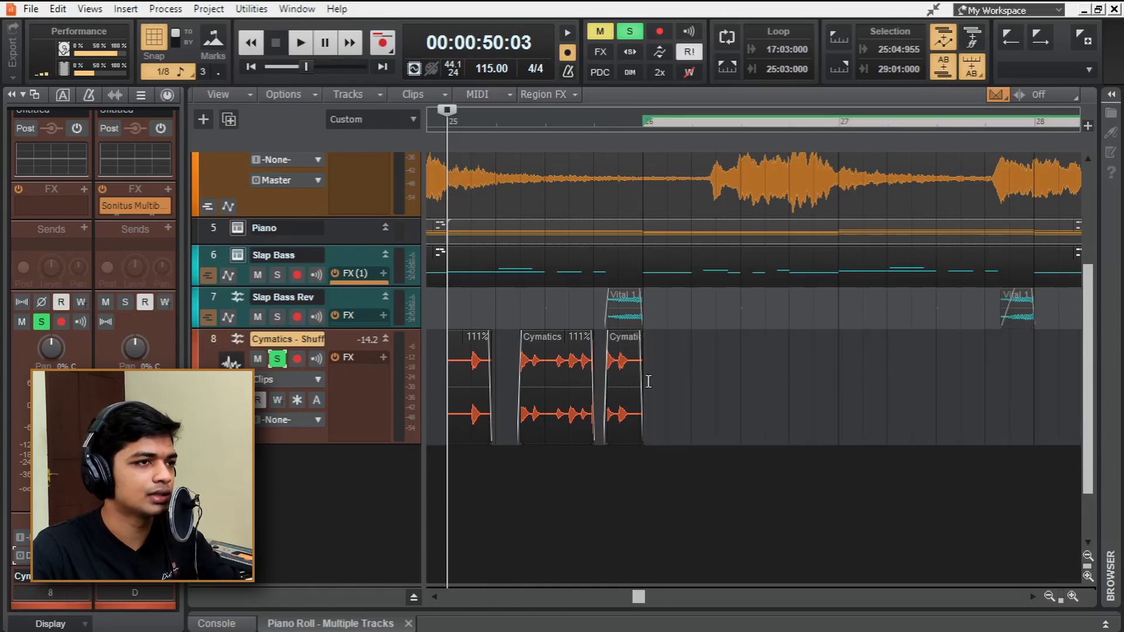
- Duplicate the top drum loop clips of bar 25 three times to fill bars 26 to 28
{"action": "left_click_drag", "start_coordinate": [648, 382], "coordinate": [440, 374]}
{"action": "scroll", "coordinate": [603, 385], "scroll_direction": "down", "scroll_amount": 2}
{"action": "key", "text": "ctrl+d"}
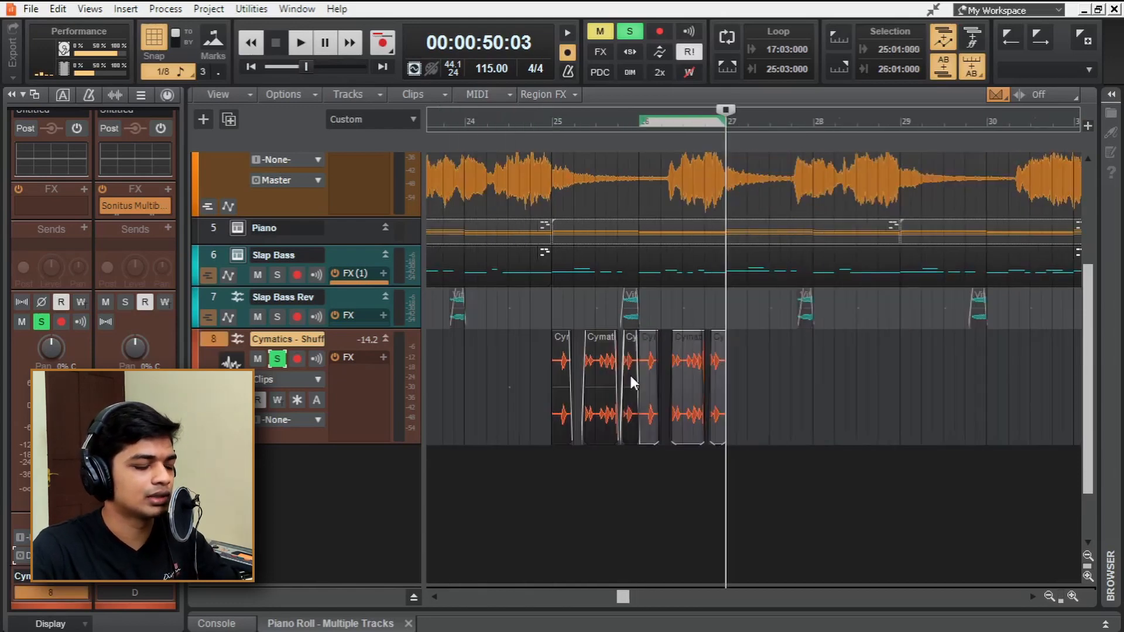
{"action": "key", "text": "ctrl+d"}
{"action": "key", "text": "ctrl+d"}
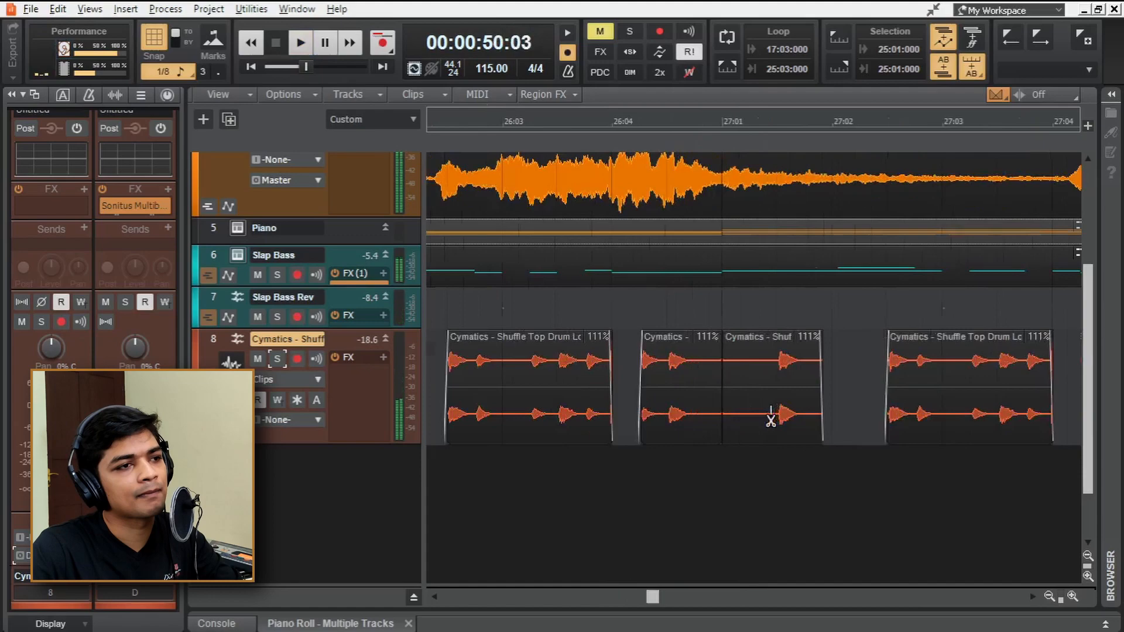
- Delete the short top drum loop clip ending at 27:01 and play the full arrangement from bar 25
{"action": "left_click", "coordinate": [683, 334]}
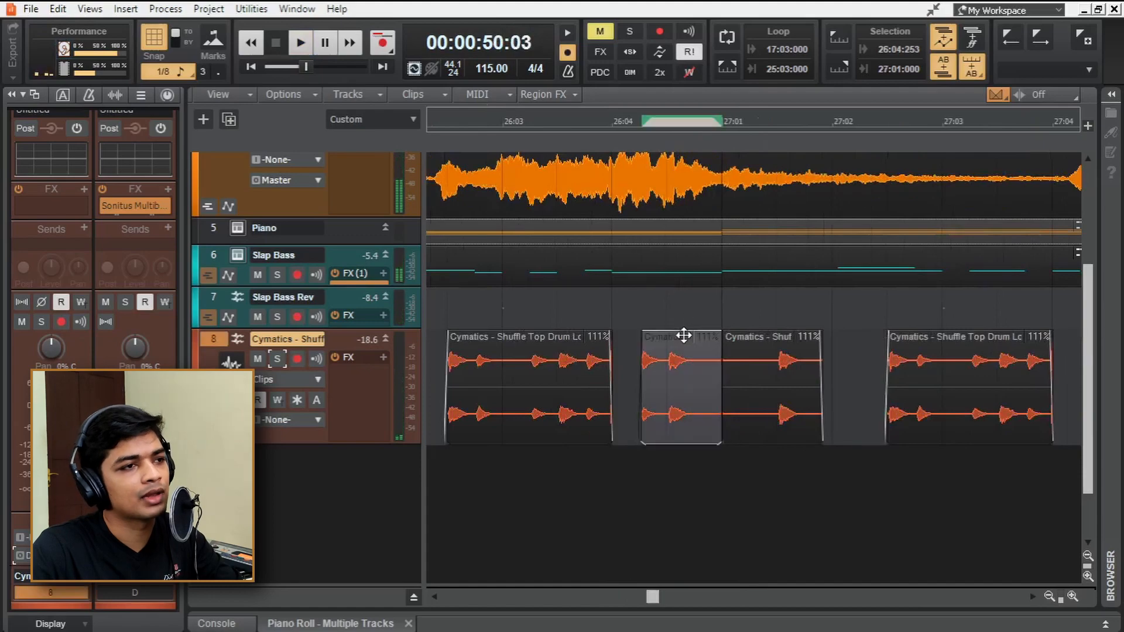
{"action": "key", "text": "Delete"}
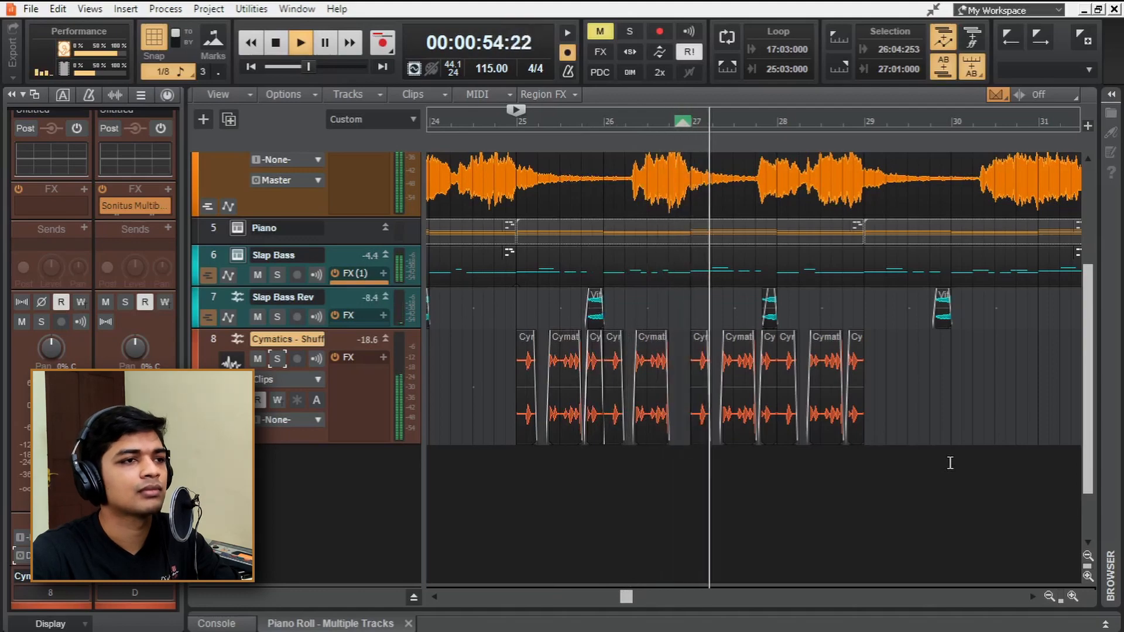
{"action": "key", "text": "space"}
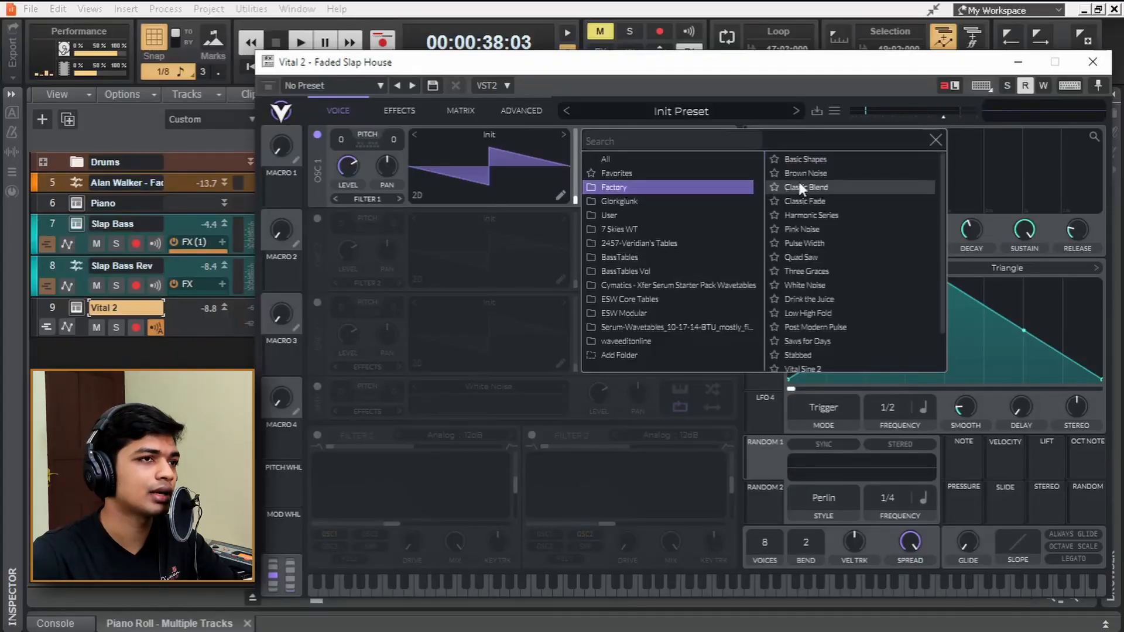
- Load the Basic Shapes wavetable into oscillator 1 of Vital 2 and move it to the triangle shape at frame 81.92
{"action": "left_click", "coordinate": [807, 159]}
{"action": "left_click", "coordinate": [934, 140]}
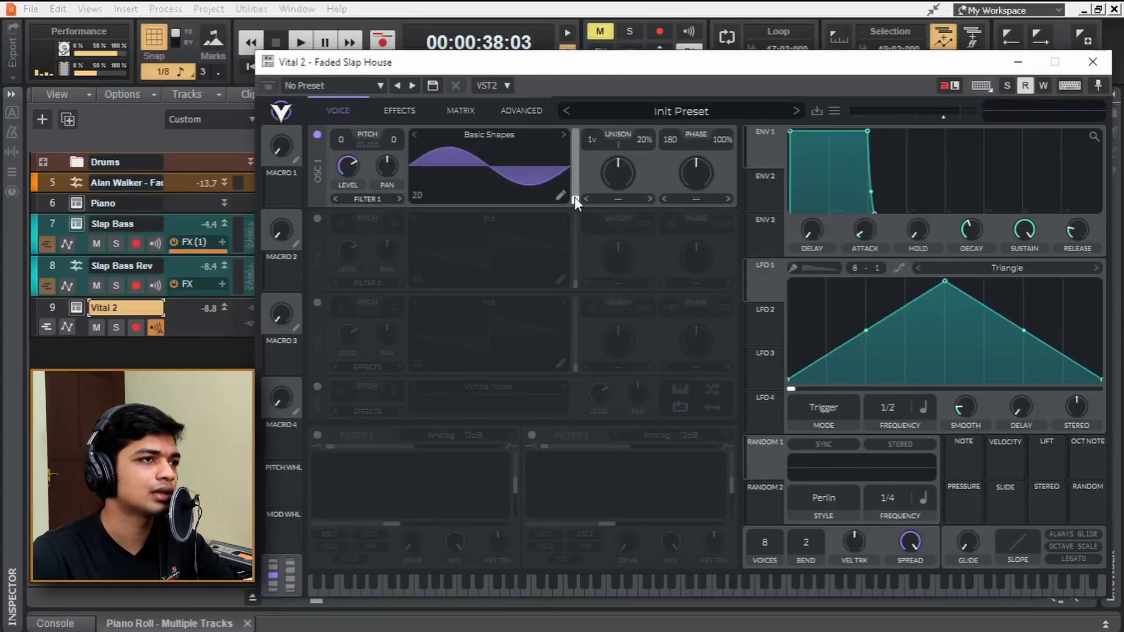
{"action": "left_click_drag", "start_coordinate": [574, 197], "coordinate": [580, 171]}
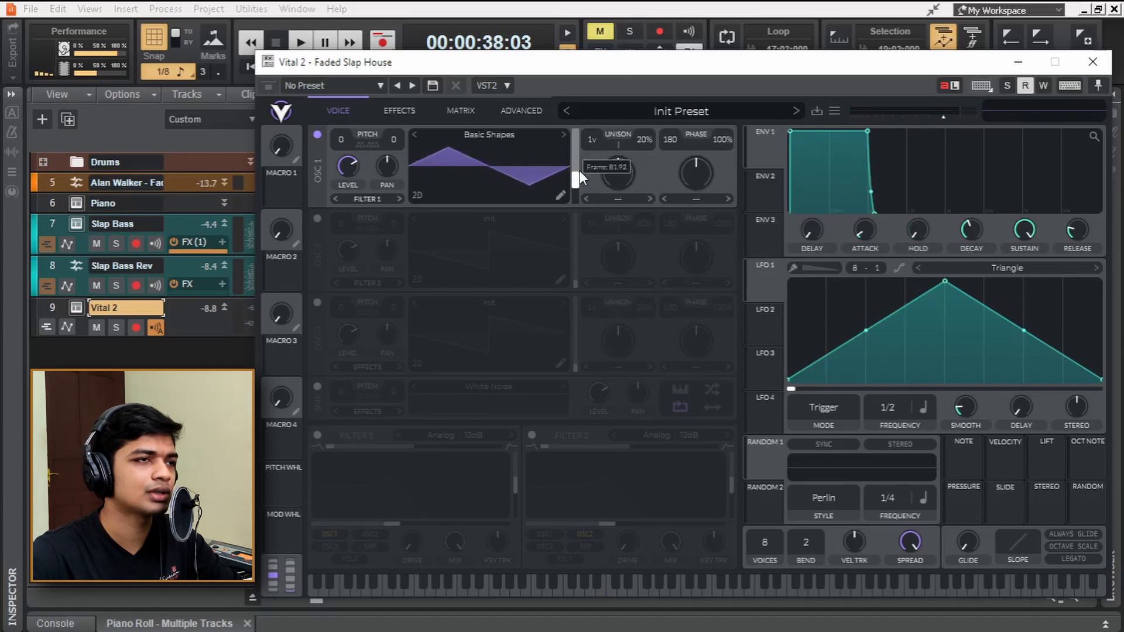
- Transpose oscillator 1 up 12 semitones with 5 unison voices at 3% detune, and enable oscillator 2 with 9 voices at 9%
{"action": "left_click_drag", "start_coordinate": [344, 112], "coordinate": [346, 128]}
{"action": "left_click", "coordinate": [317, 218]}
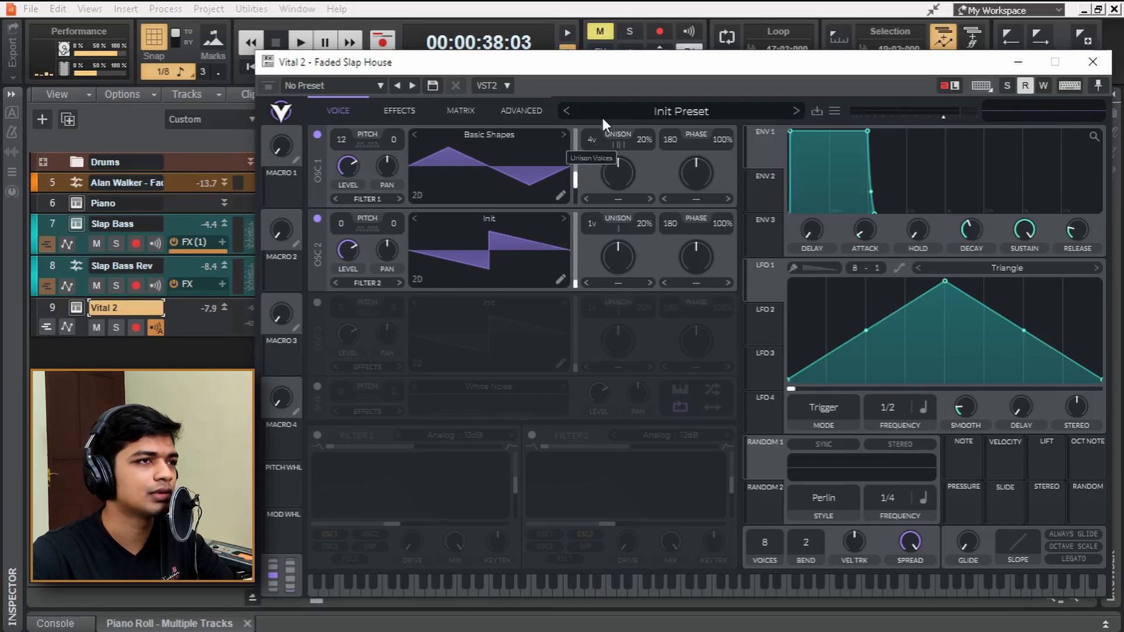
{"action": "scroll", "coordinate": [604, 117], "scroll_direction": "up", "scroll_amount": 1}
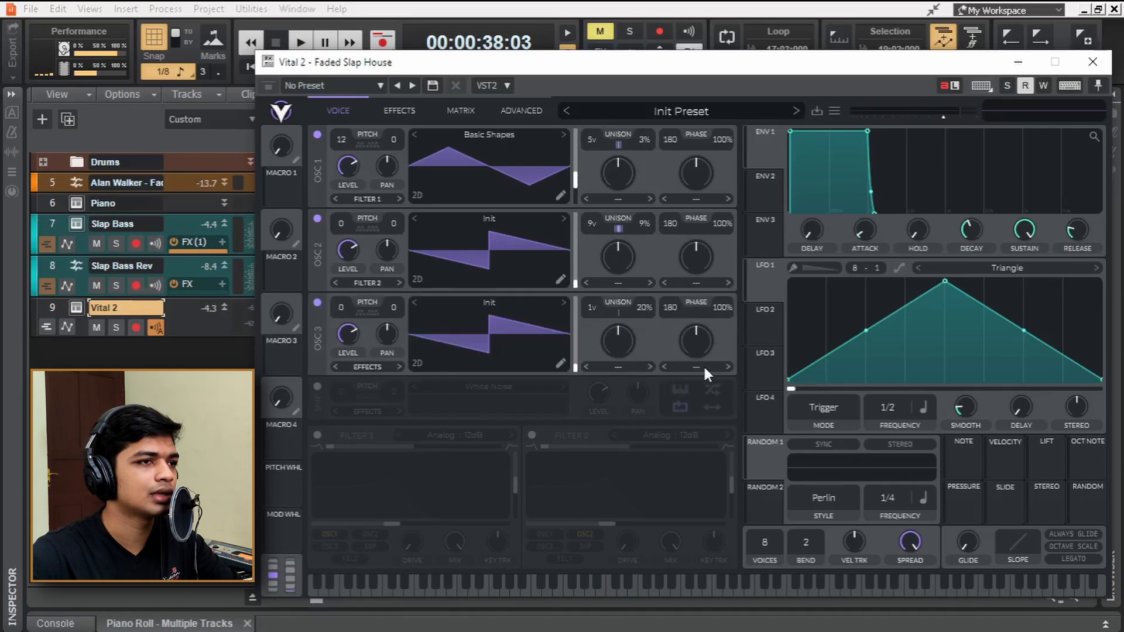
- Set oscillator 3's phase distortion to FM <- Osc 1, adjust its amount and audition the sound
{"action": "left_click", "coordinate": [697, 367]}
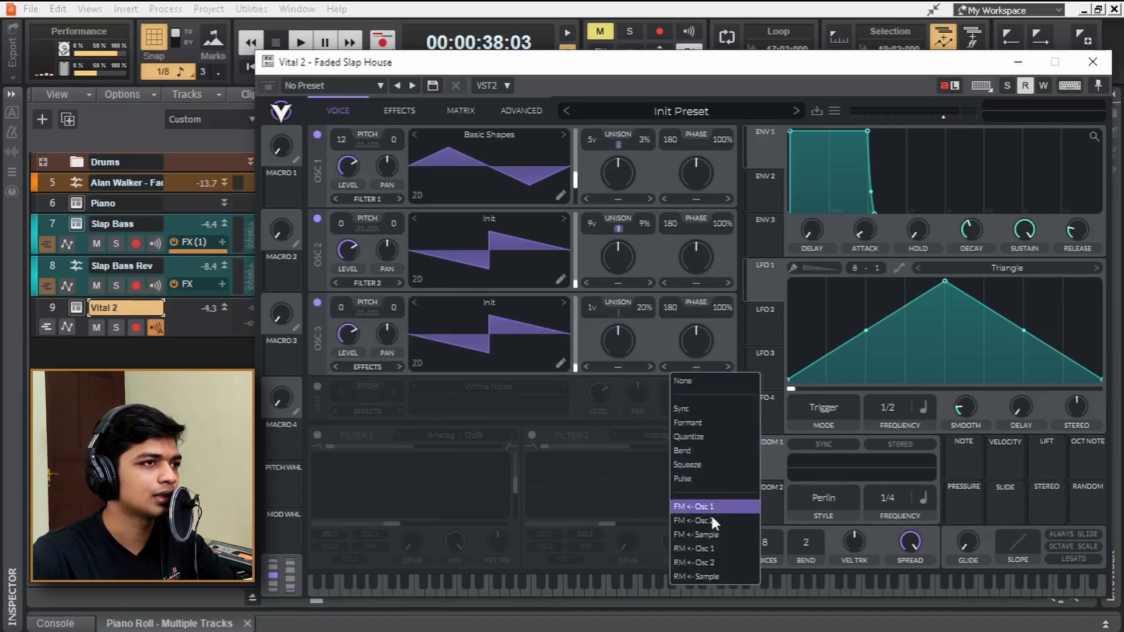
{"action": "left_click", "coordinate": [726, 507]}
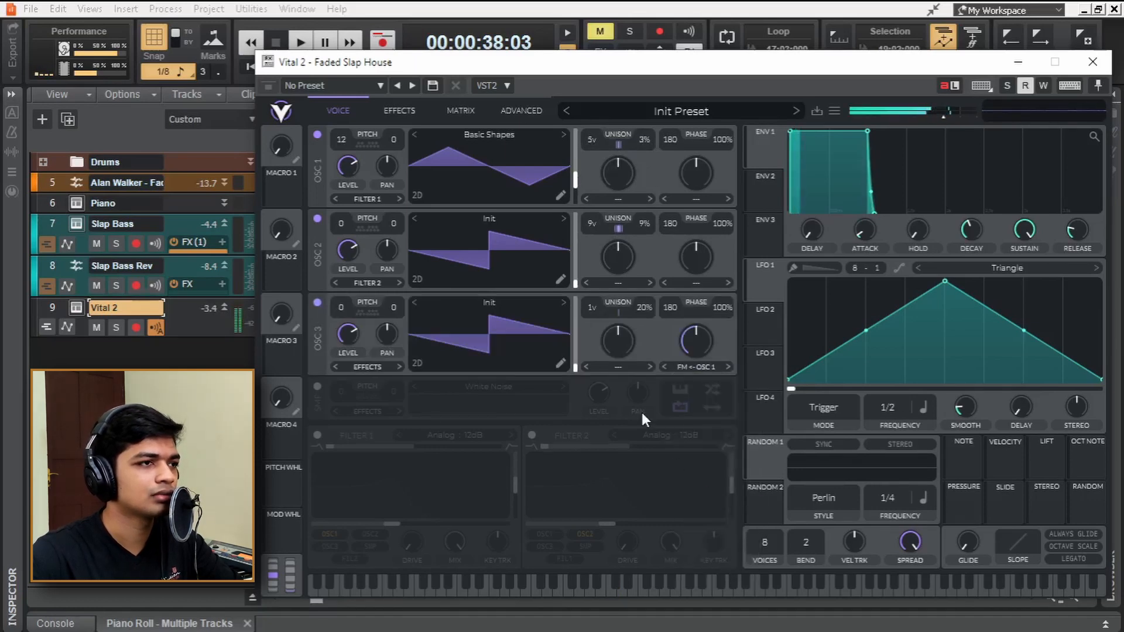
{"action": "key", "text": "i"}
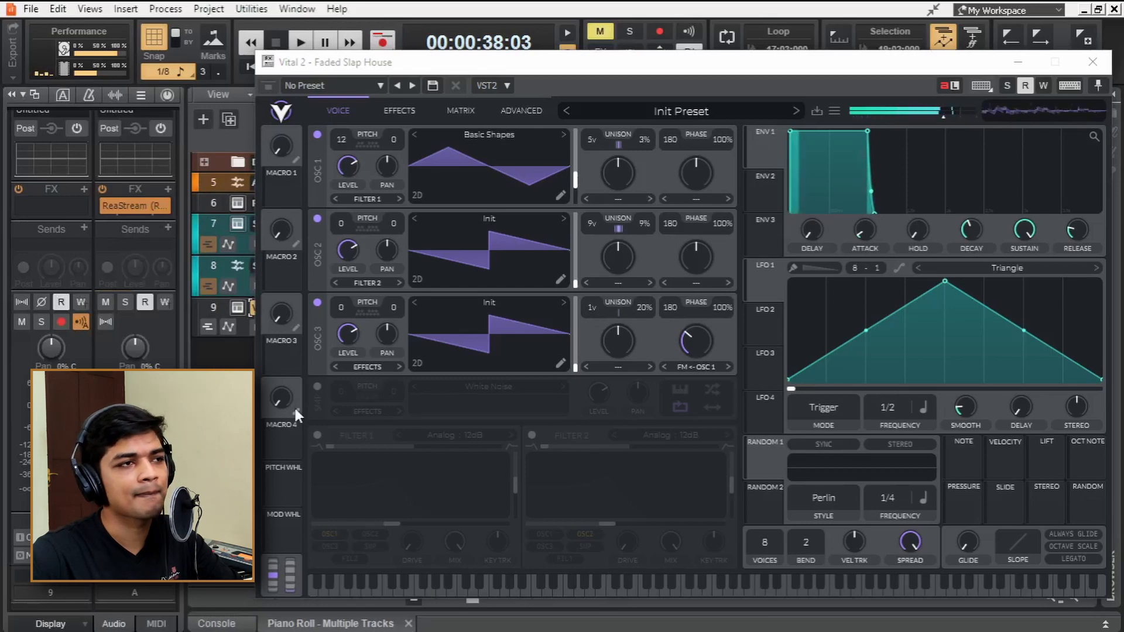
- Enable the chorus effect in Vital 2, lower its mix and reduce it to 4 voices
{"action": "left_click", "coordinate": [401, 114]}
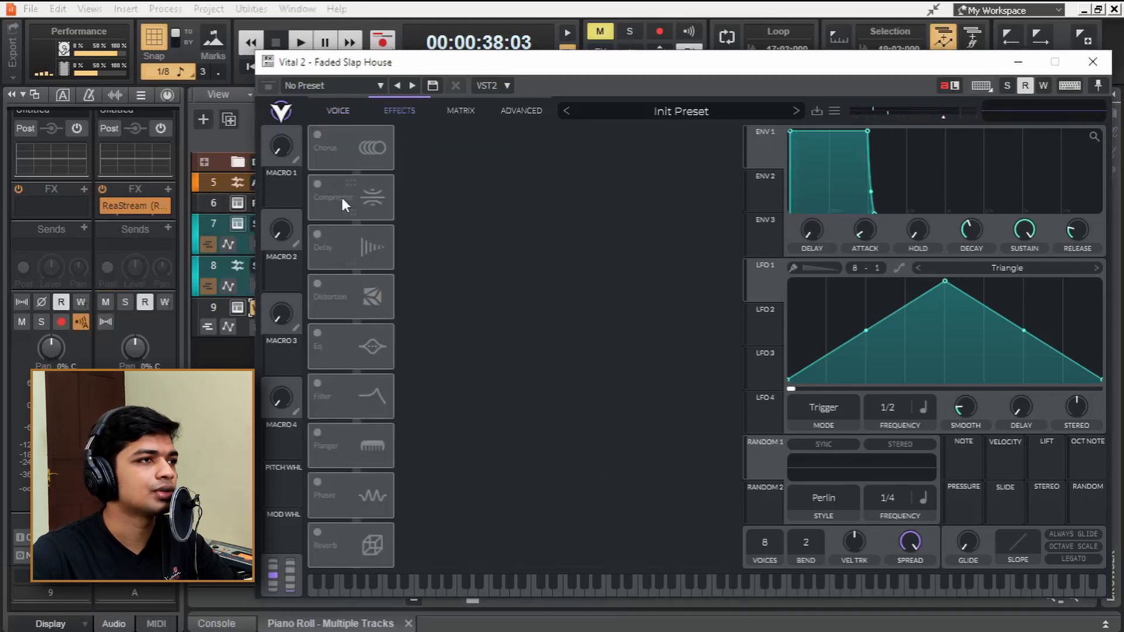
{"action": "left_click", "coordinate": [318, 134]}
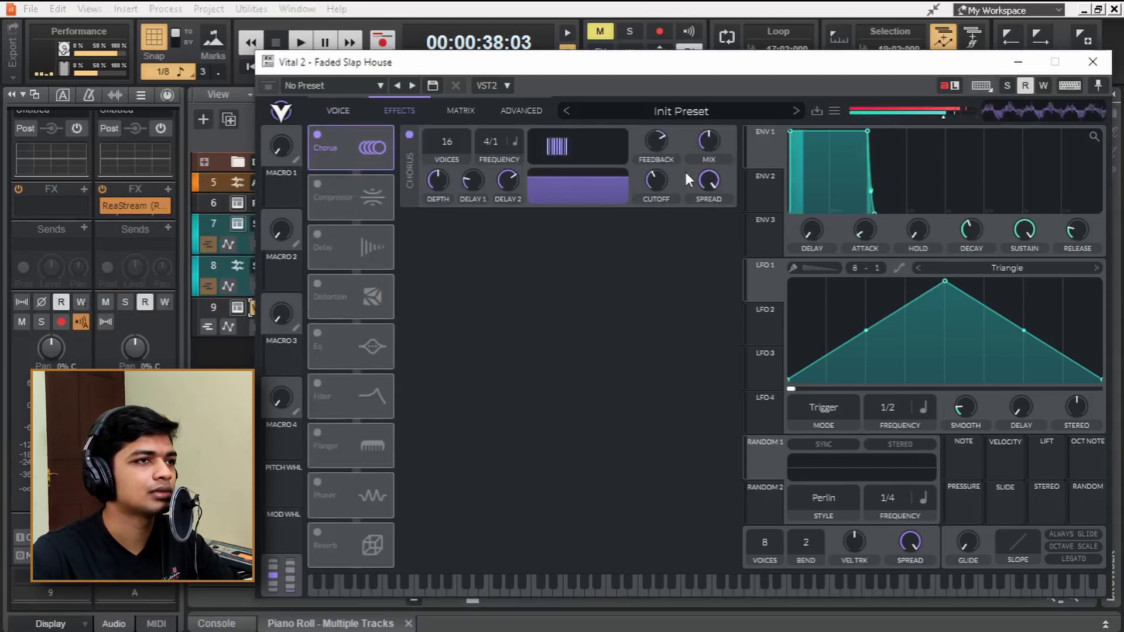
{"action": "left_click_drag", "start_coordinate": [702, 189], "coordinate": [703, 179]}
{"action": "left_click_drag", "start_coordinate": [440, 159], "coordinate": [519, 480]}
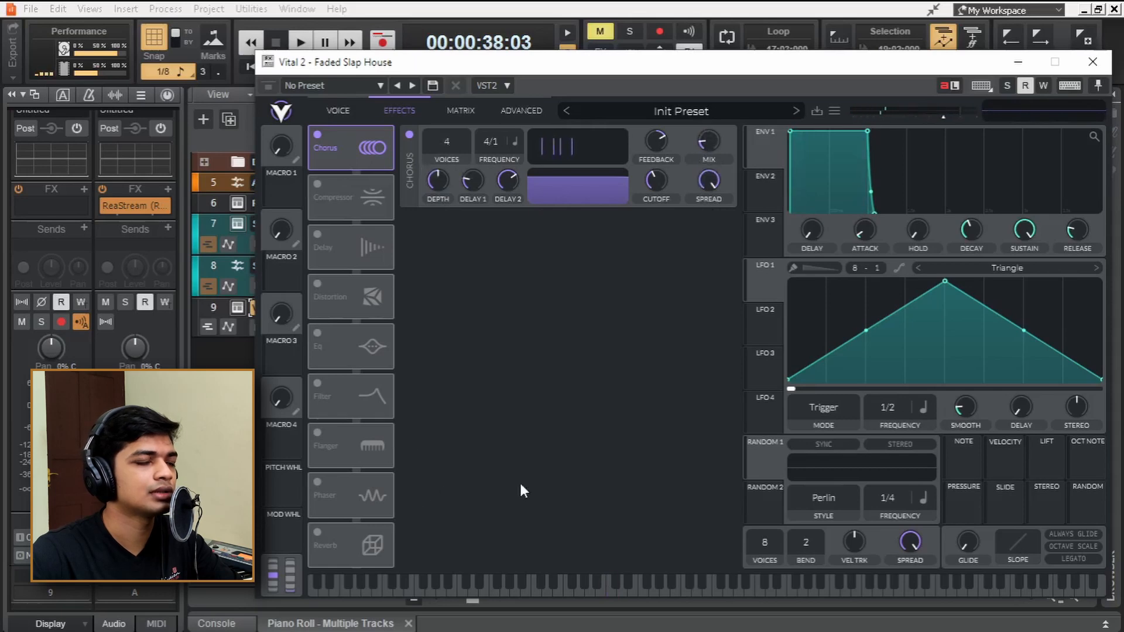
- Add a Ping Pong delay at 1/8 on both sides and a reverb to the Vital 2 patch
{"action": "left_click", "coordinate": [322, 235]}
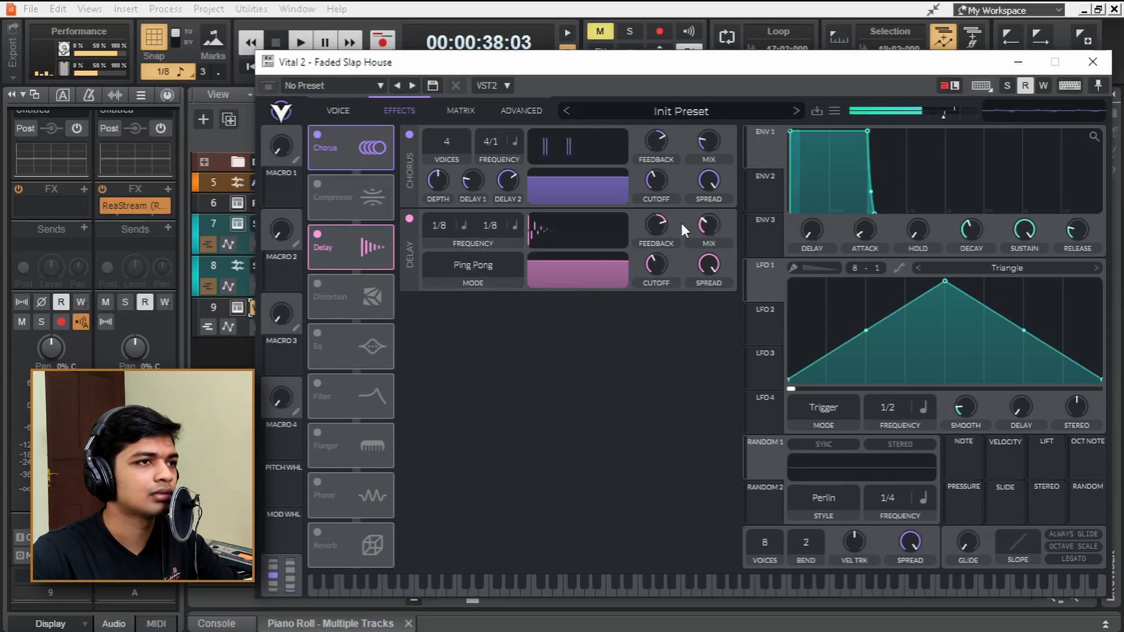
{"action": "left_click", "coordinate": [317, 532]}
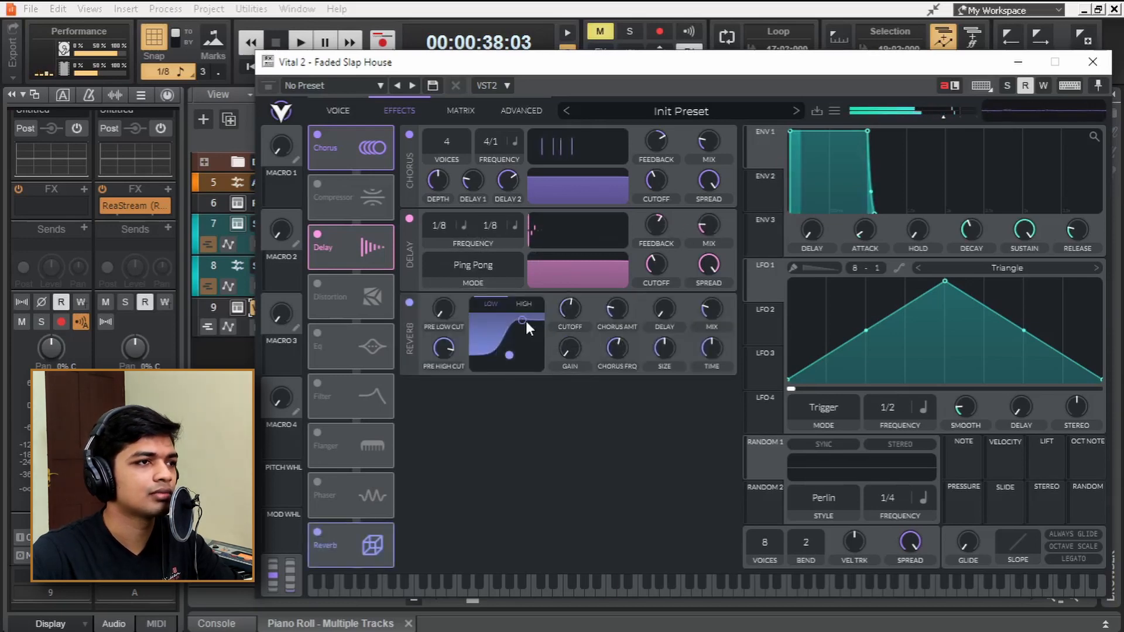
- Limit the patch to 1 voice with Always Glide and a raised glide time, and set oscillator 2's unison to 7 voices at 4%
{"action": "left_click", "coordinate": [338, 111]}
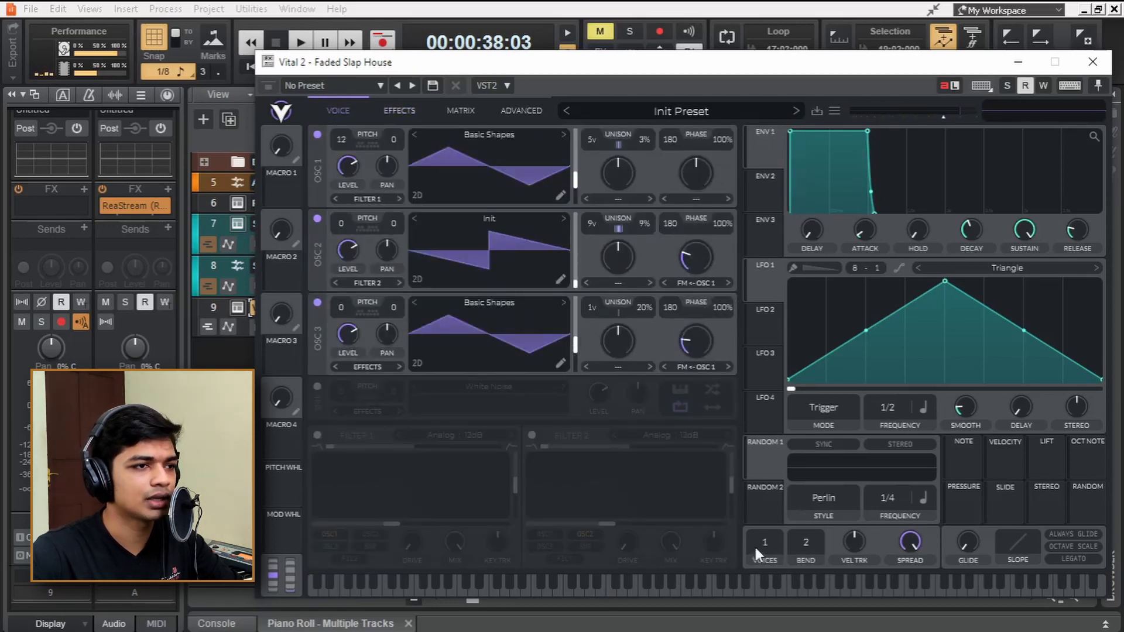
{"action": "left_click_drag", "start_coordinate": [968, 542], "coordinate": [989, 461]}
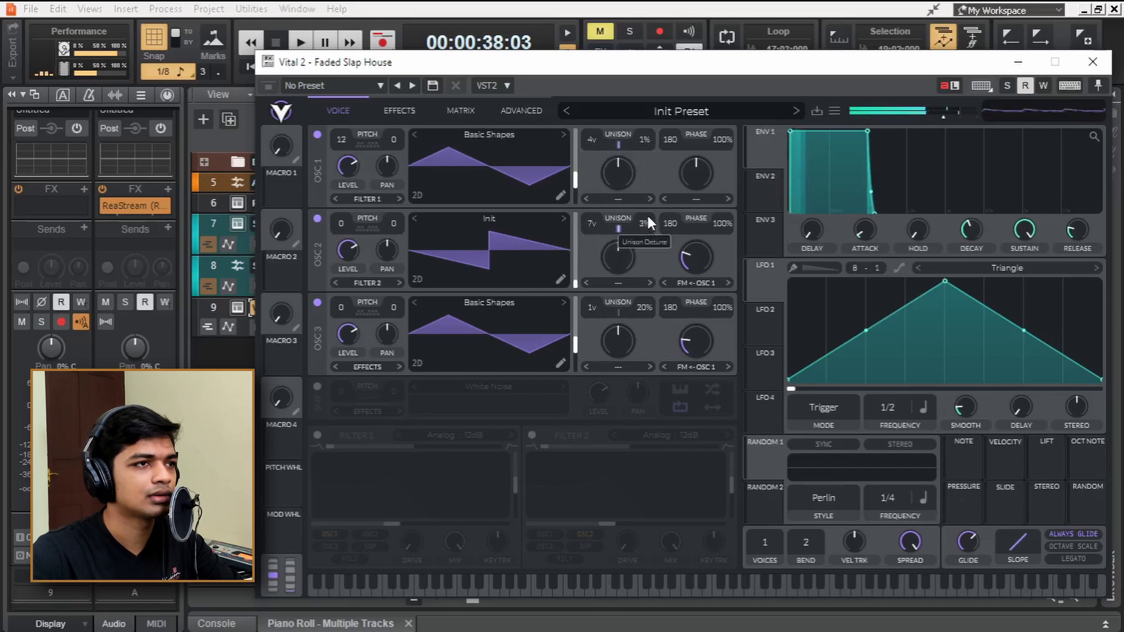
{"action": "scroll", "coordinate": [649, 308], "scroll_direction": "down", "scroll_amount": 1}
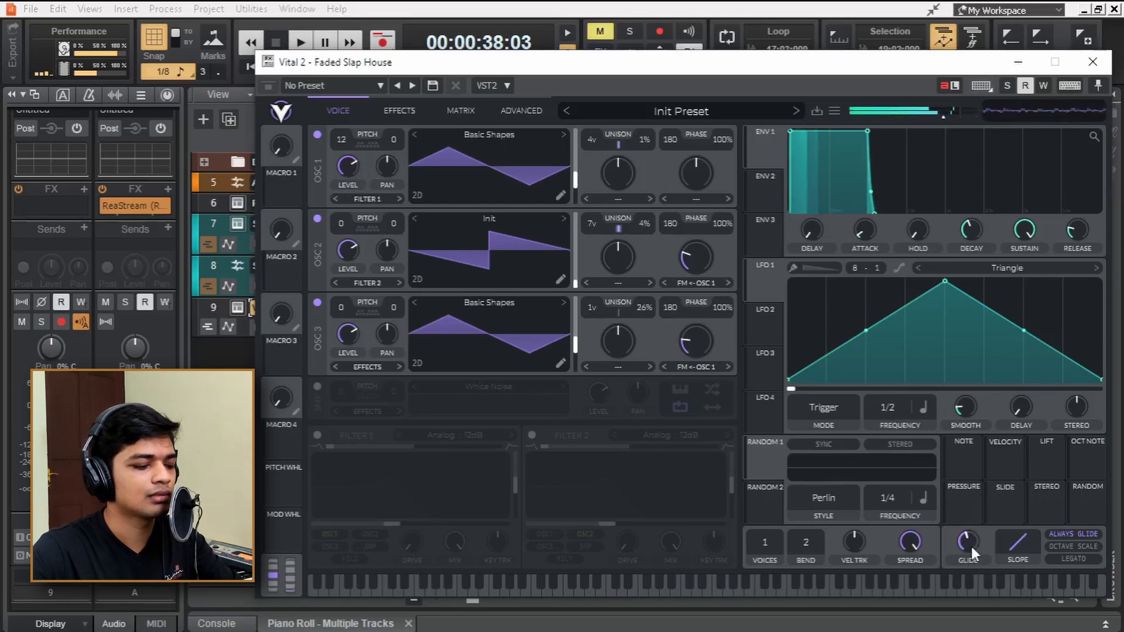
{"action": "mouse_move", "coordinate": [970, 551]}
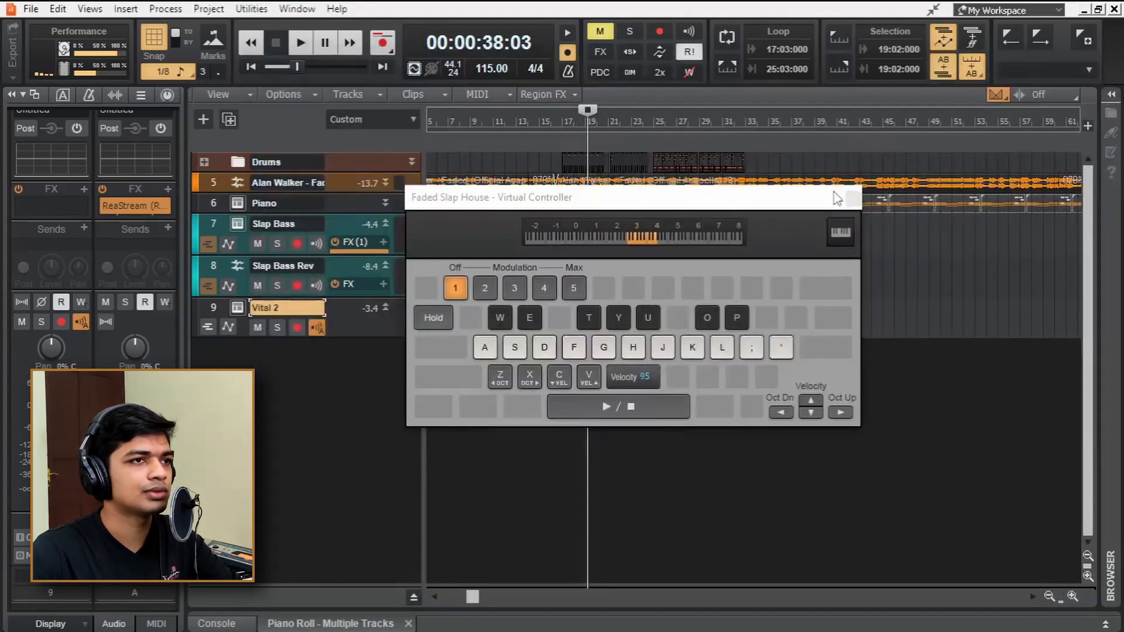
- Close the virtual keyboard, place F#5 and Bb5 notes in bar 25 of the Vital 2 track and play them
{"action": "left_click", "coordinate": [851, 198]}
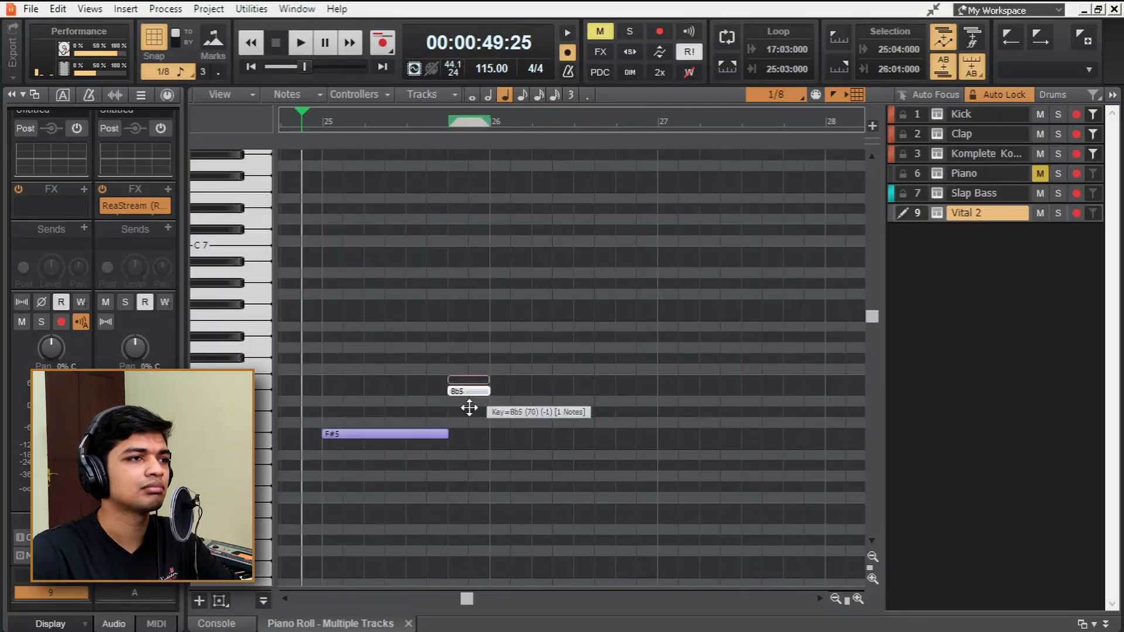
{"action": "key", "text": "space"}
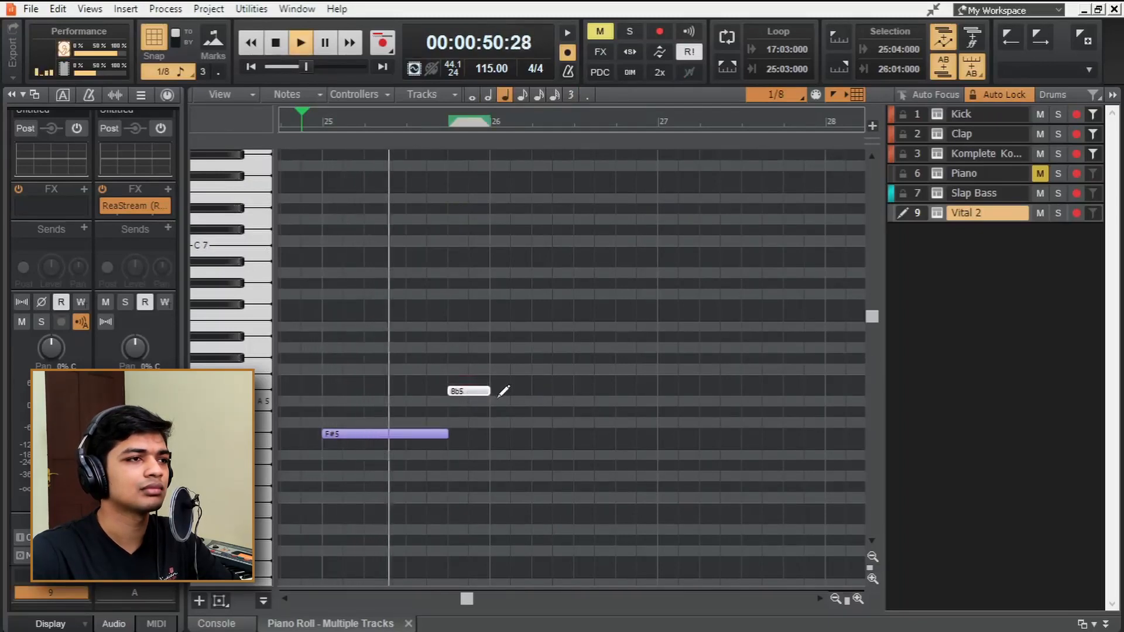
{"action": "key", "text": "space"}
- Continue the Vital 2 melody with Eb6 and Db6 in bar 26, Bb5 in bar 27 and G#5 in bar 28, and play it
{"action": "mouse_move", "coordinate": [502, 356]}
{"action": "left_mouse_down"}
{"action": "mouse_move", "coordinate": [612, 328]}
{"action": "mouse_move", "coordinate": [612, 348]}
{"action": "mouse_move", "coordinate": [659, 360]}
{"action": "mouse_move", "coordinate": [703, 392]}
{"action": "mouse_move", "coordinate": [835, 389]}
{"action": "mouse_move", "coordinate": [863, 427]}
{"action": "mouse_move", "coordinate": [873, 401]}
{"action": "mouse_move", "coordinate": [781, 409]}
{"action": "left_mouse_up"}
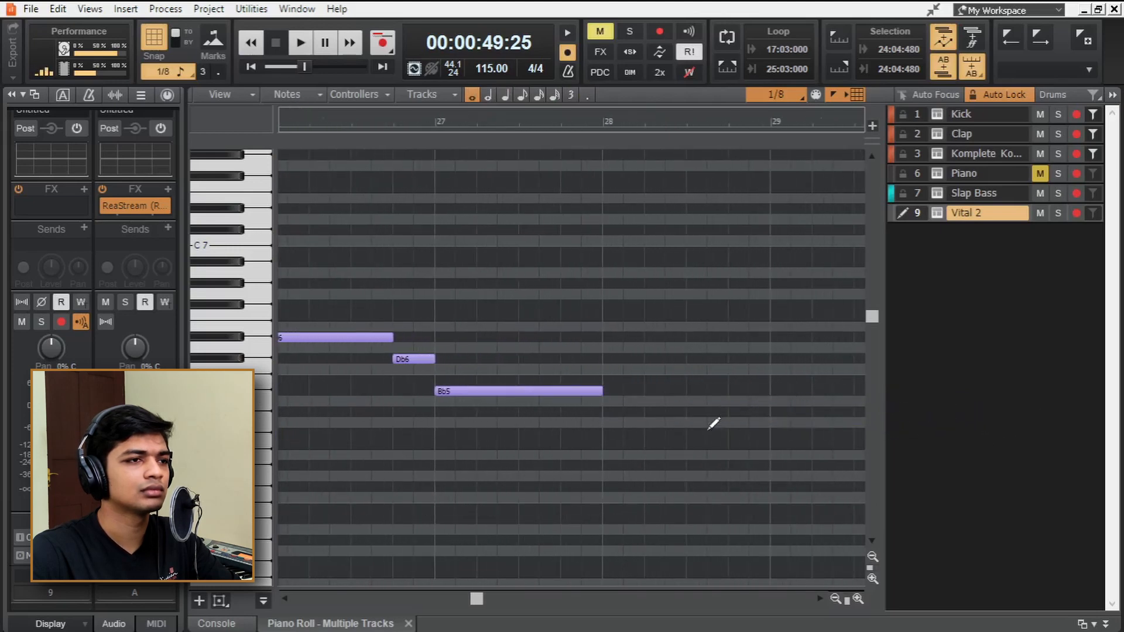
{"action": "left_click_drag", "start_coordinate": [619, 405], "coordinate": [772, 410]}
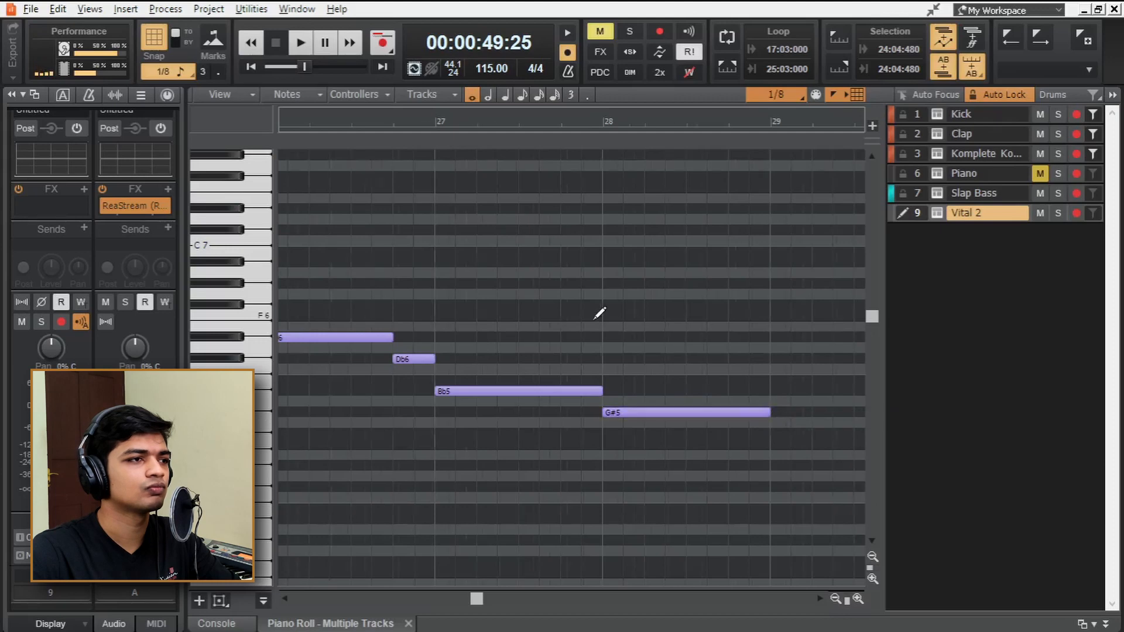
{"action": "scroll", "coordinate": [599, 313], "scroll_direction": "down", "scroll_amount": 2}
{"action": "key", "text": "space"}
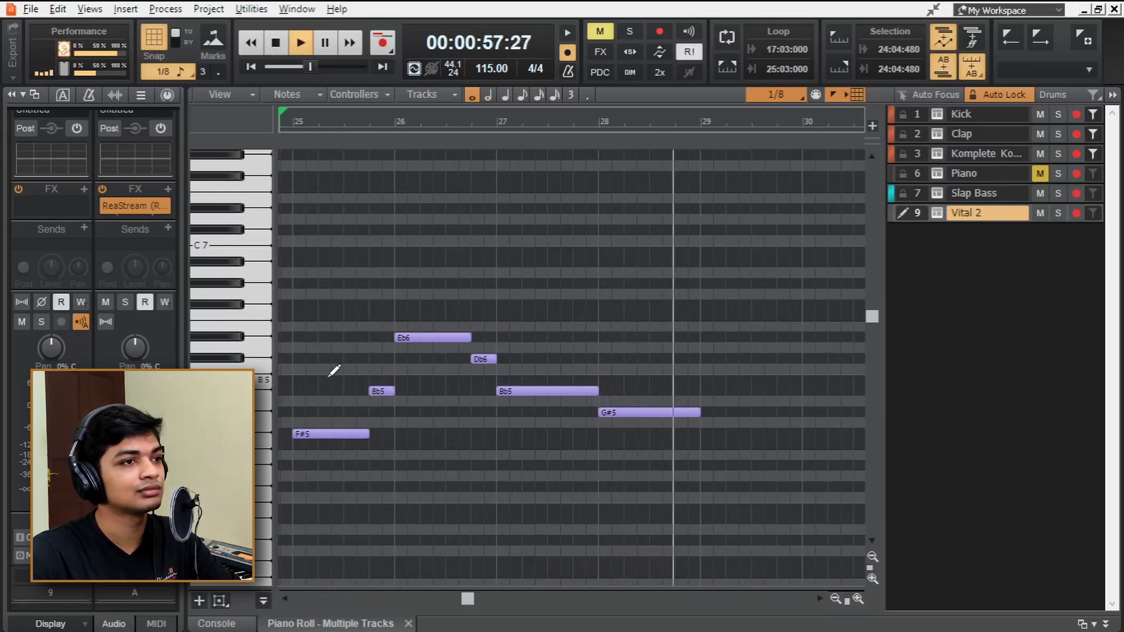
{"action": "key", "text": "space"}
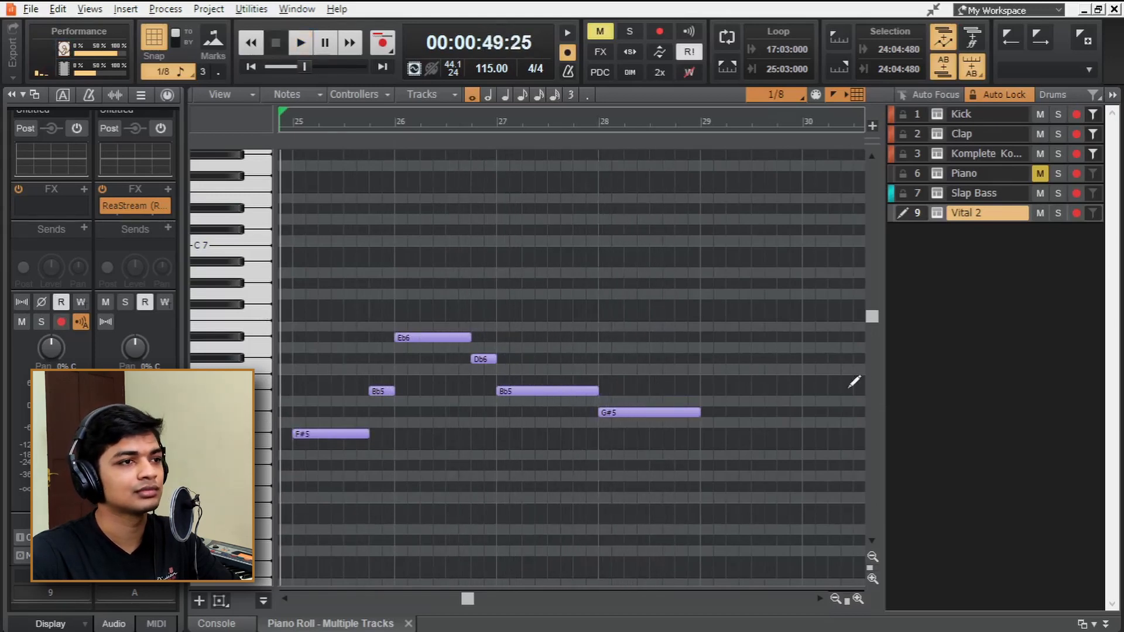
- Route the Vital 2 track's output to the Sidechain bus, start playback and select all melody notes from bar 25 to 29
{"action": "left_click", "coordinate": [82, 556]}
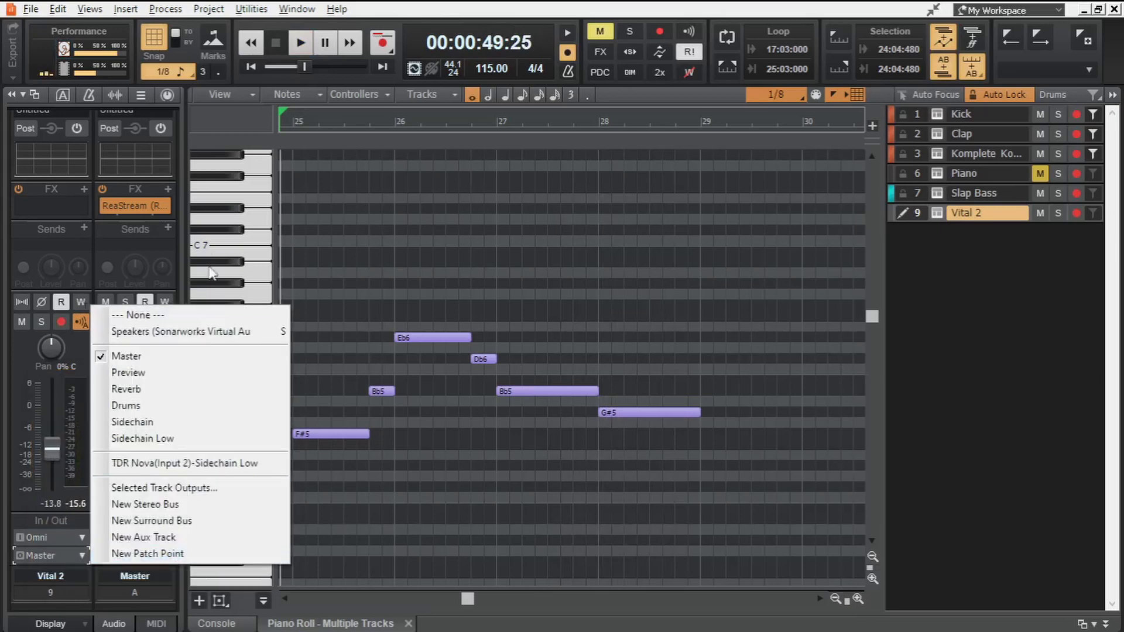
{"action": "left_click", "coordinate": [174, 438]}
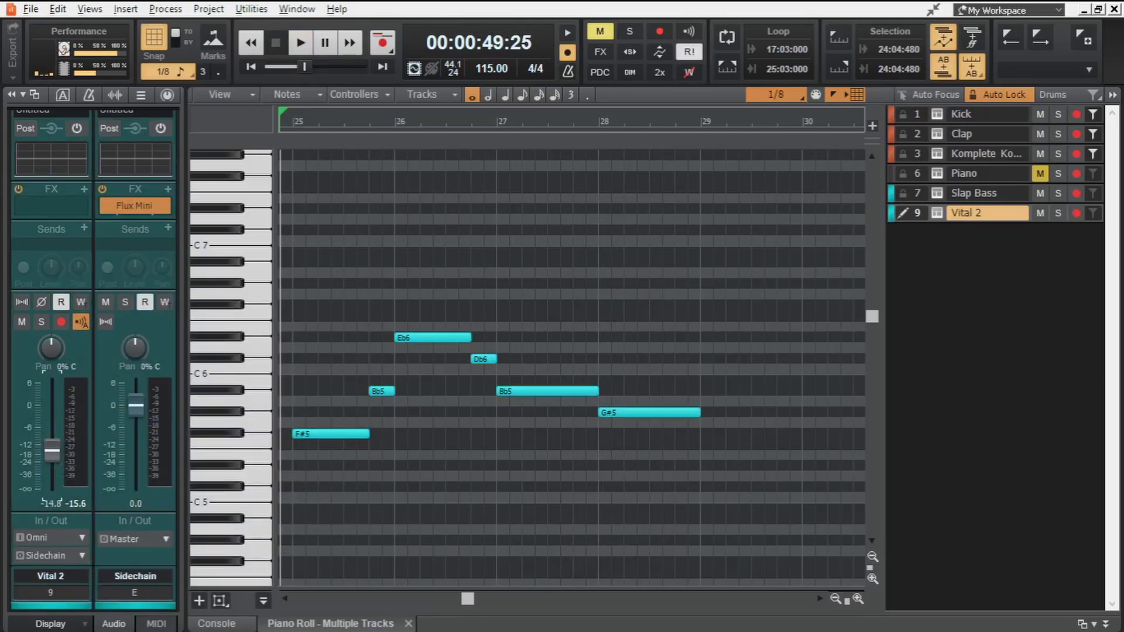
{"action": "key", "text": "space"}
{"action": "left_click_drag", "start_coordinate": [741, 241], "coordinate": [301, 459]}
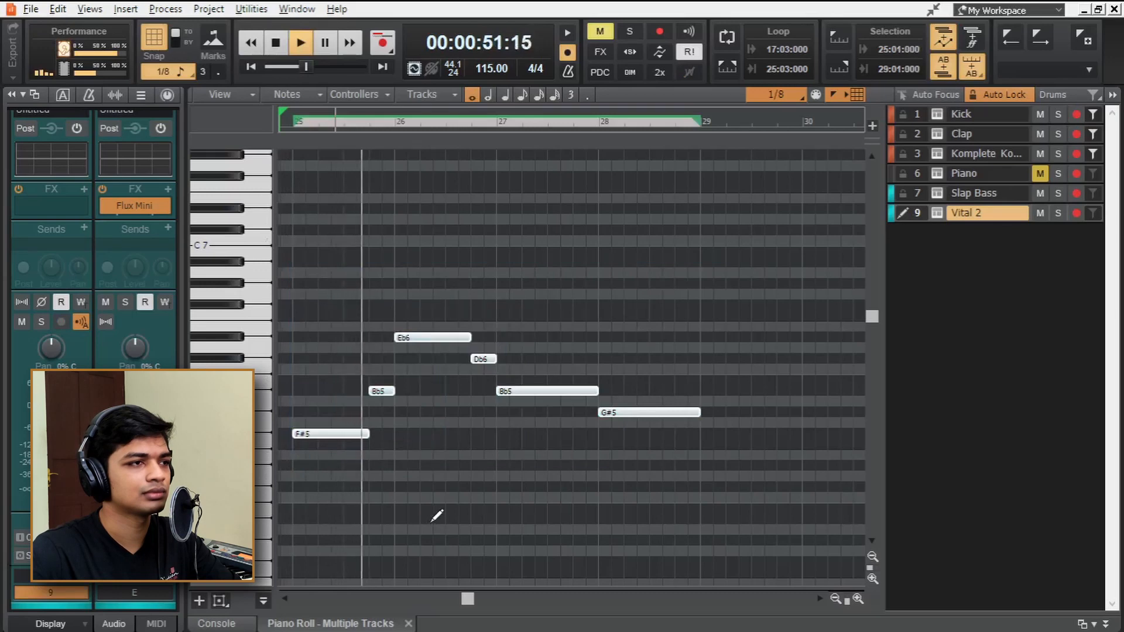
- Transpose the selected Vital 2 melody notes up one octave and play the melody back through its continuation in bars 29 to 32
{"action": "key", "text": "space"}
{"action": "key", "text": "ctrl+shift+Up"}
{"action": "key", "text": "space"}
{"action": "scroll", "coordinate": [319, 461], "scroll_direction": "up", "scroll_amount": 1}
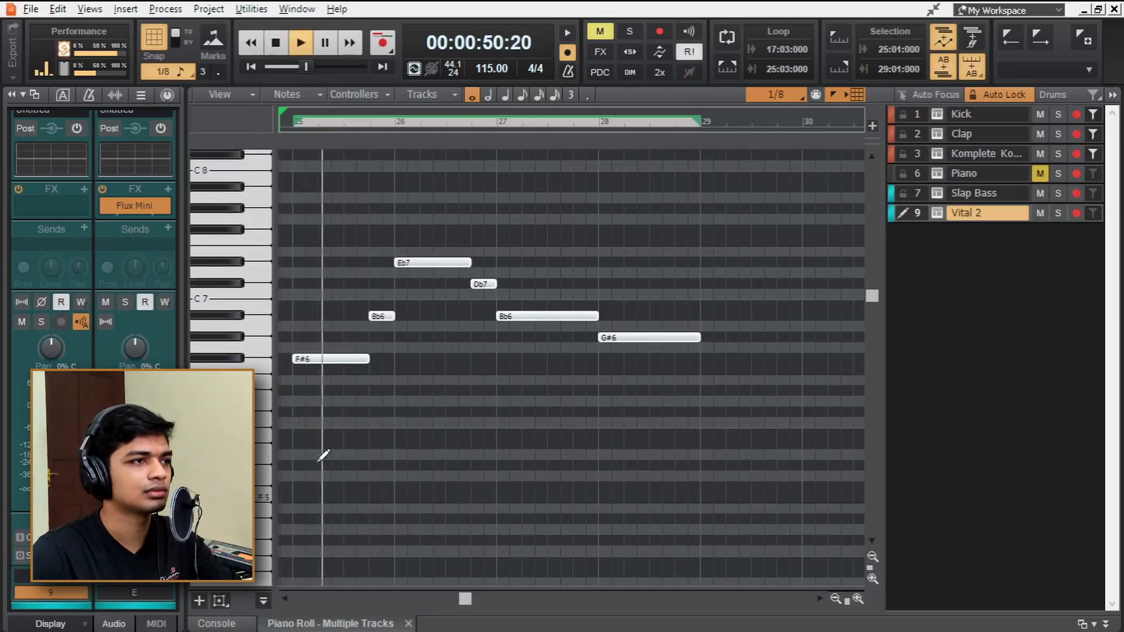
{"action": "scroll", "coordinate": [341, 423], "scroll_direction": "up", "scroll_amount": 1}
{"action": "scroll", "coordinate": [346, 416], "scroll_direction": "down", "scroll_amount": 1}
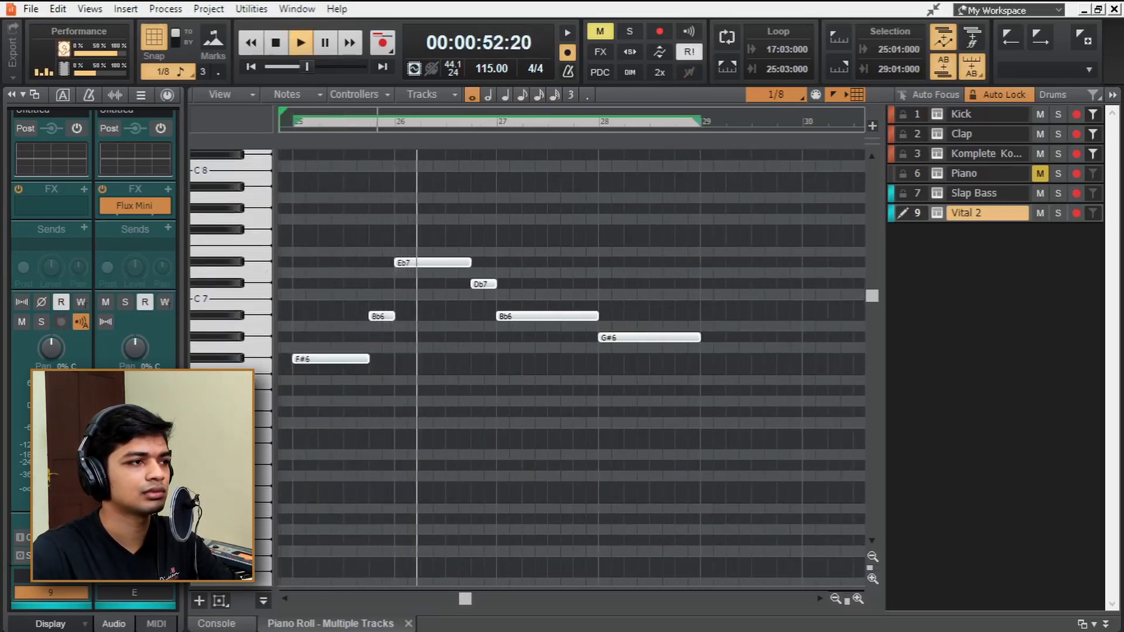
{"action": "key", "text": "space"}
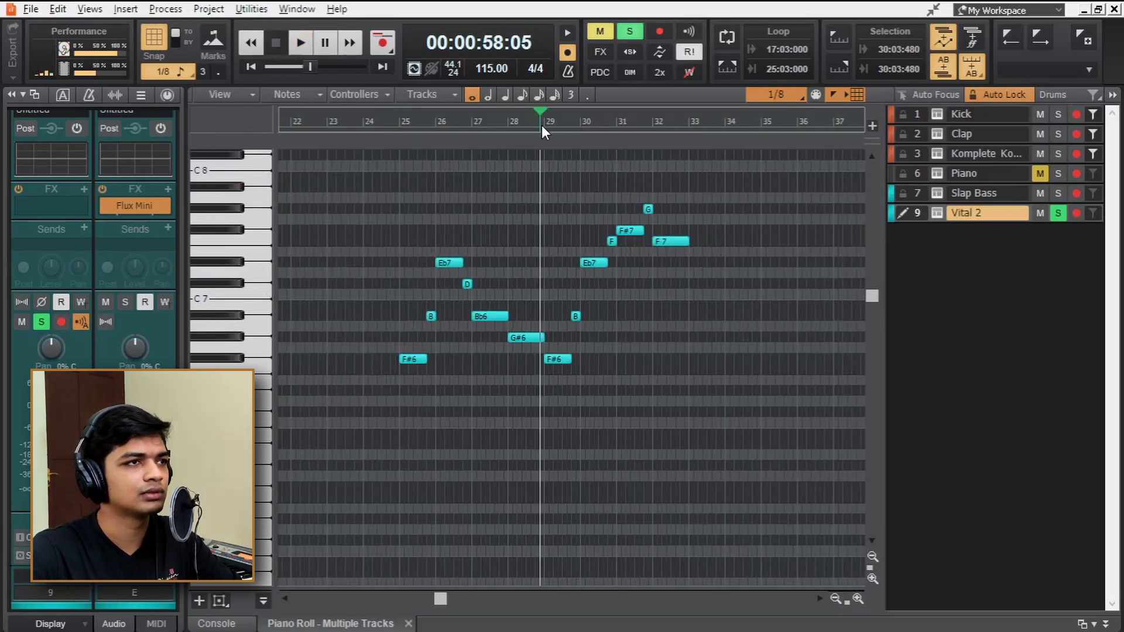
{"action": "key", "text": "space"}
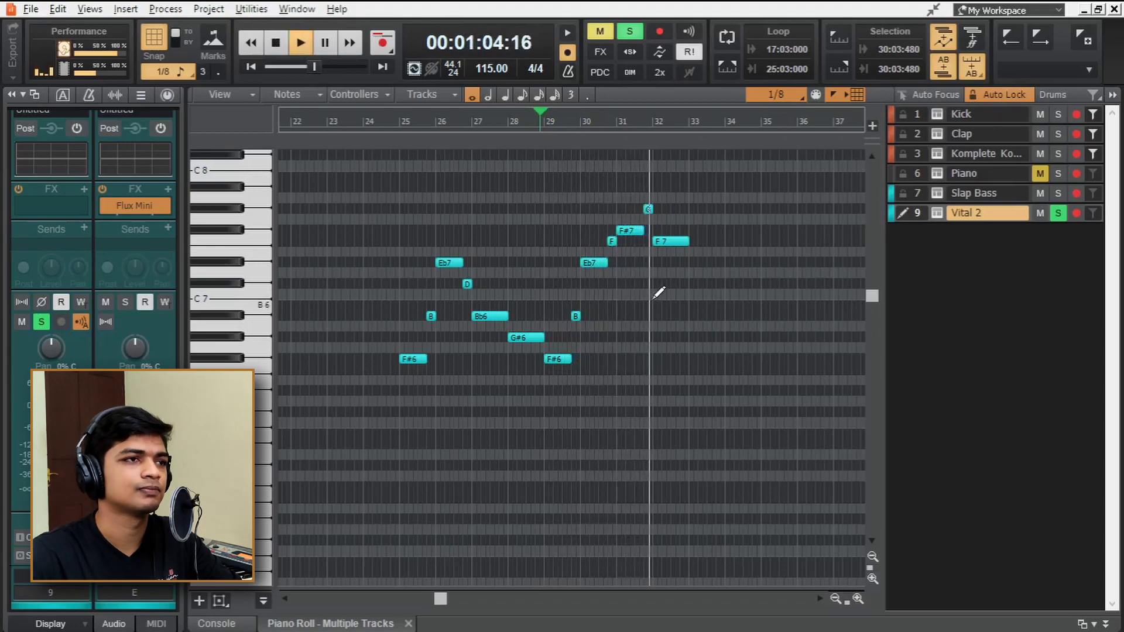
{"action": "key", "text": "space"}
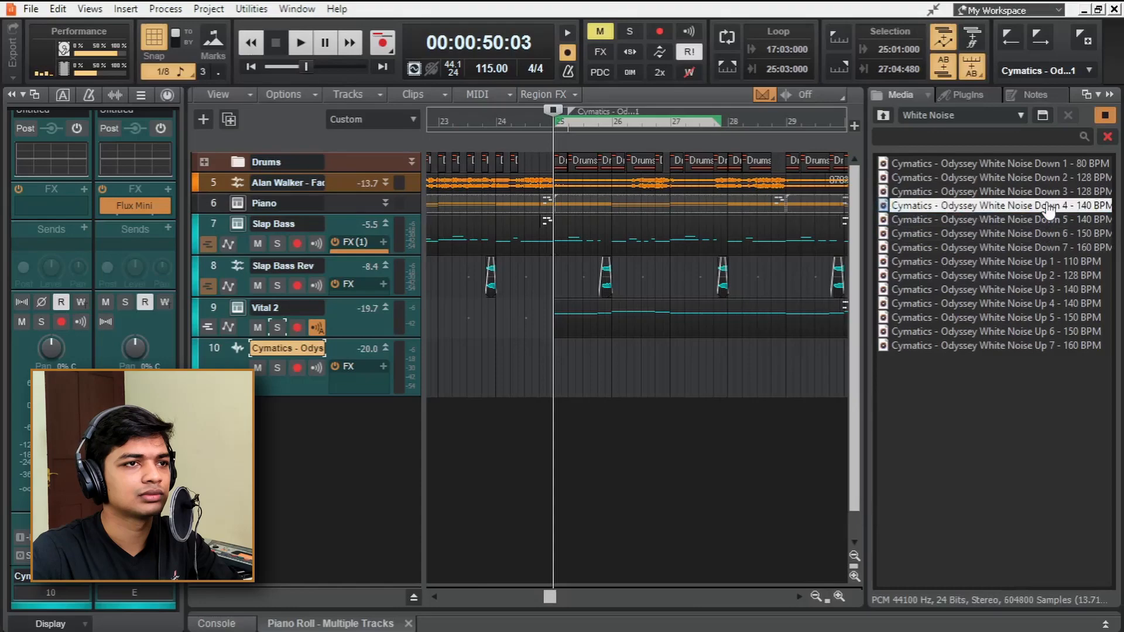
- Place the Cymatics - Odyssey White Noise Down 4 - 140 BPM sample on track 10 at bar 25
{"action": "left_click", "coordinate": [1029, 207]}
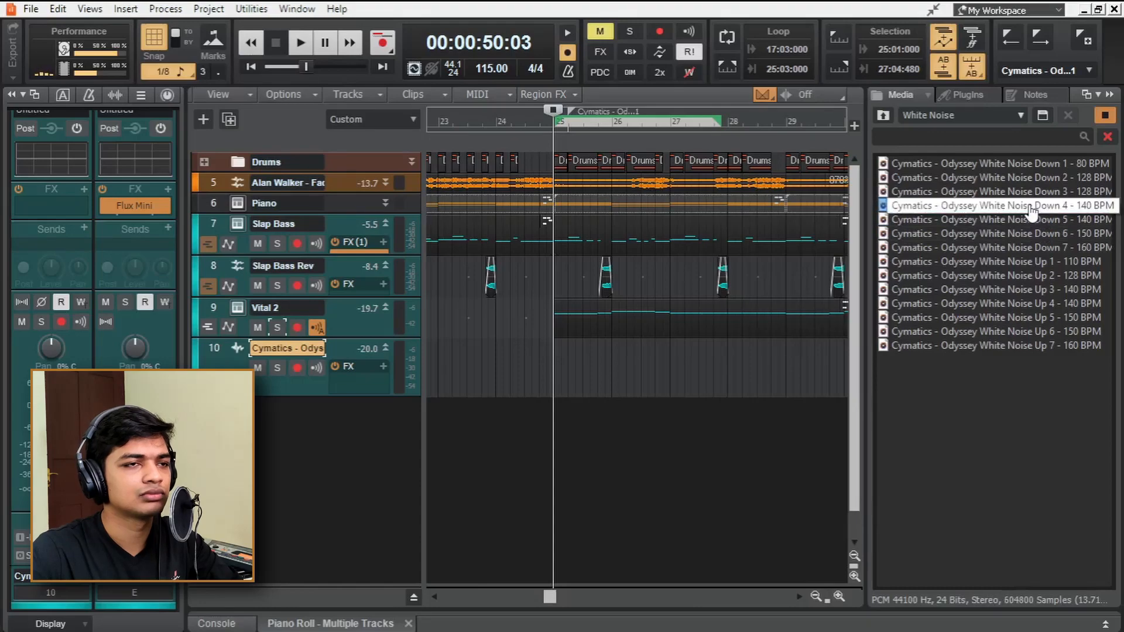
{"action": "left_click_drag", "start_coordinate": [1032, 210], "coordinate": [556, 374]}
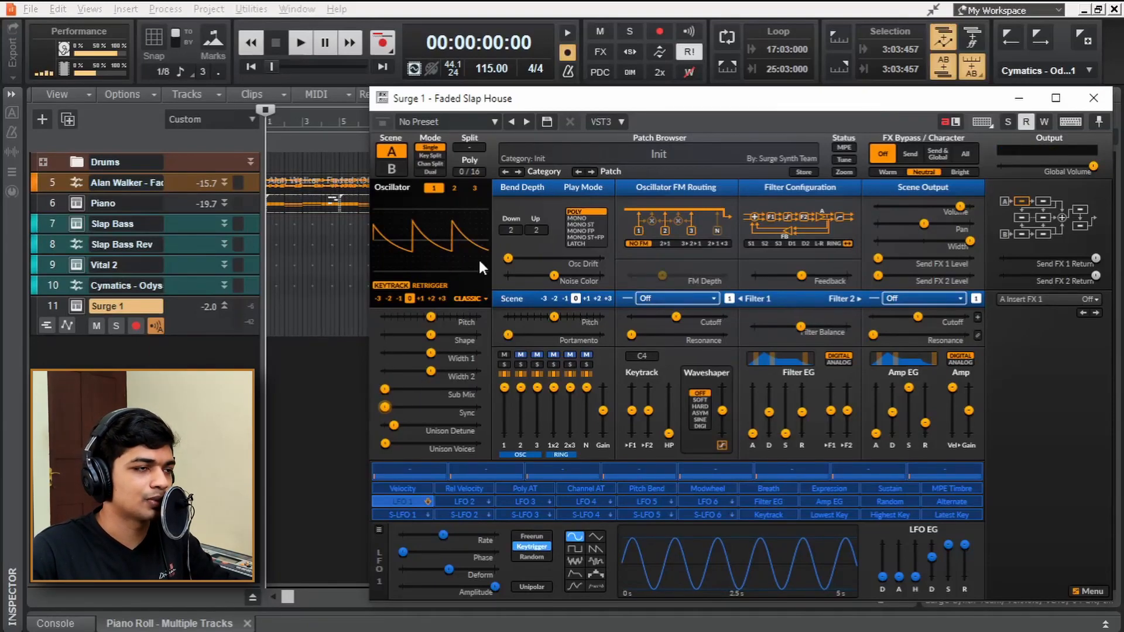
- Set Surge's oscillator 1 to 5 unison voices, then drop oscillator 2 by one octave and unmute it in the mixer
{"action": "left_click_drag", "start_coordinate": [385, 443], "coordinate": [410, 443]}
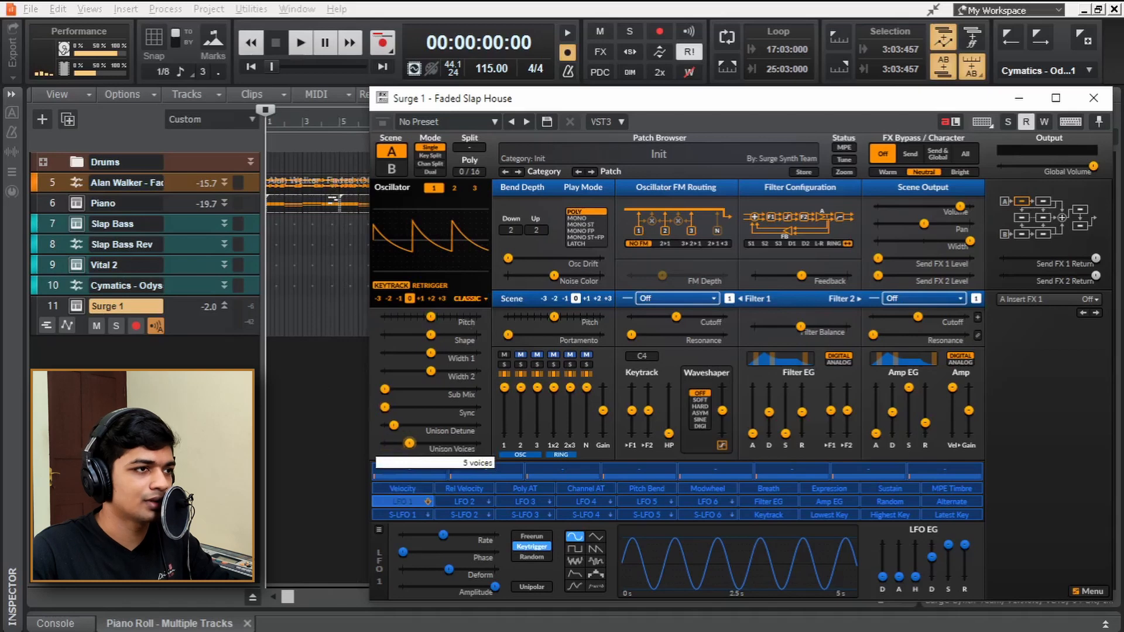
{"action": "left_click", "coordinate": [455, 188]}
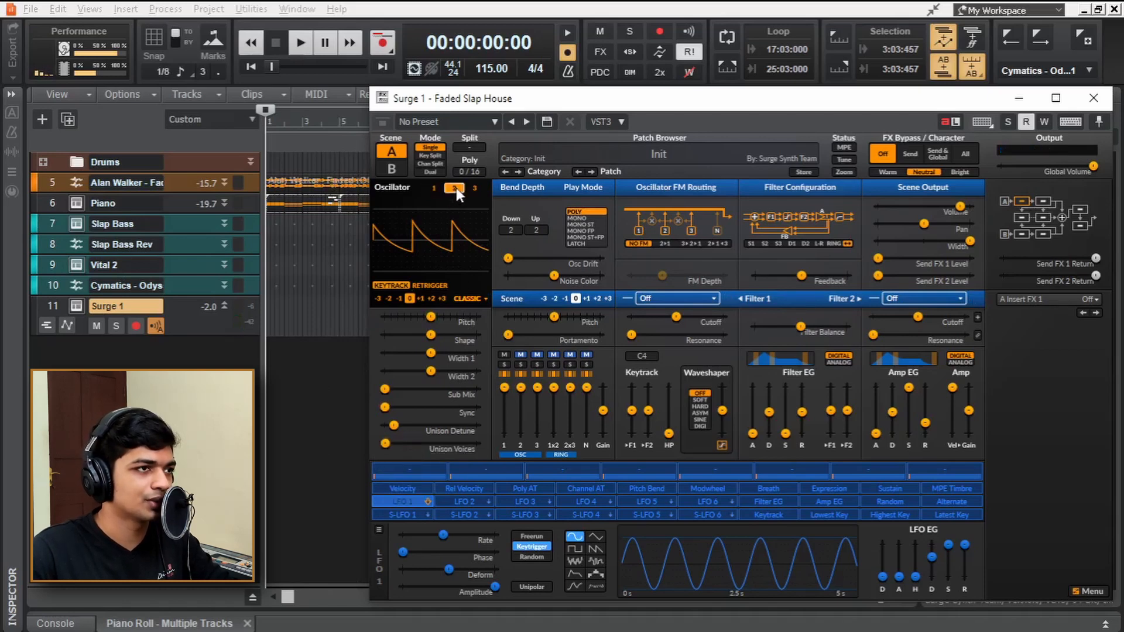
{"action": "left_click", "coordinate": [399, 298]}
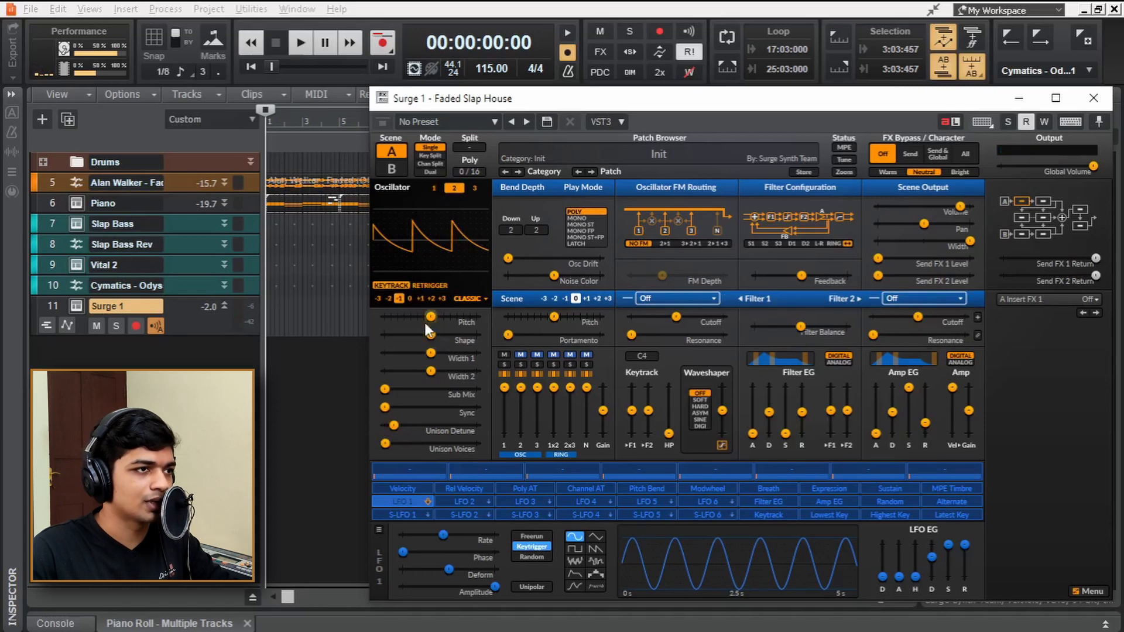
{"action": "left_click", "coordinate": [521, 355]}
{"action": "left_click", "coordinate": [522, 355]}
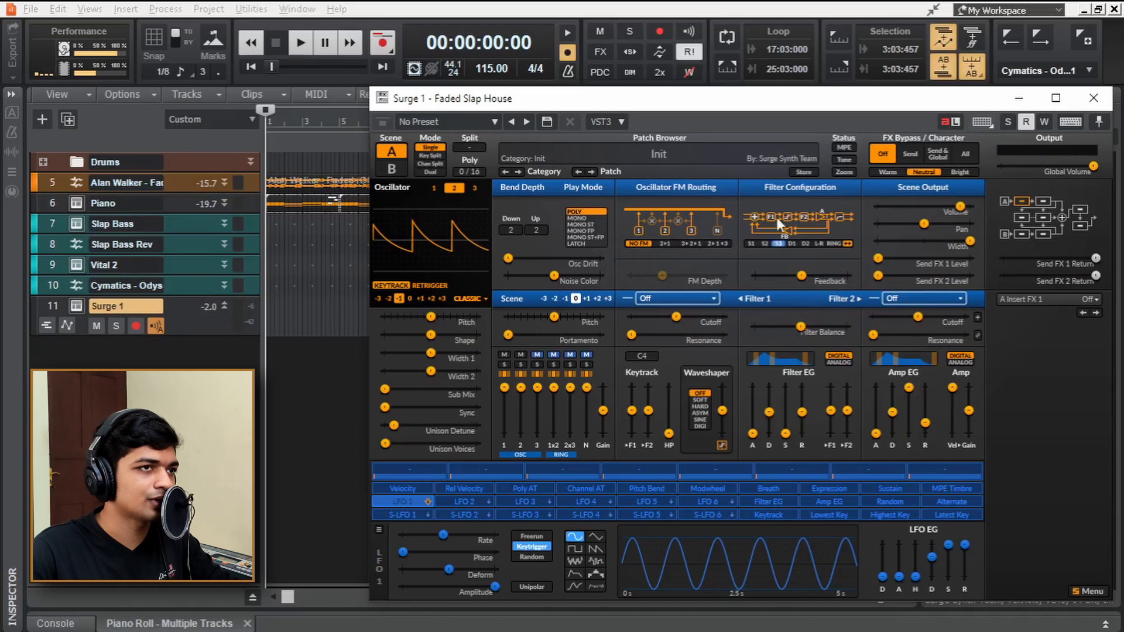
- Try a 12 dB lowpass on Surge's filter 1 with a lowered cutoff
{"action": "left_click", "coordinate": [757, 223]}
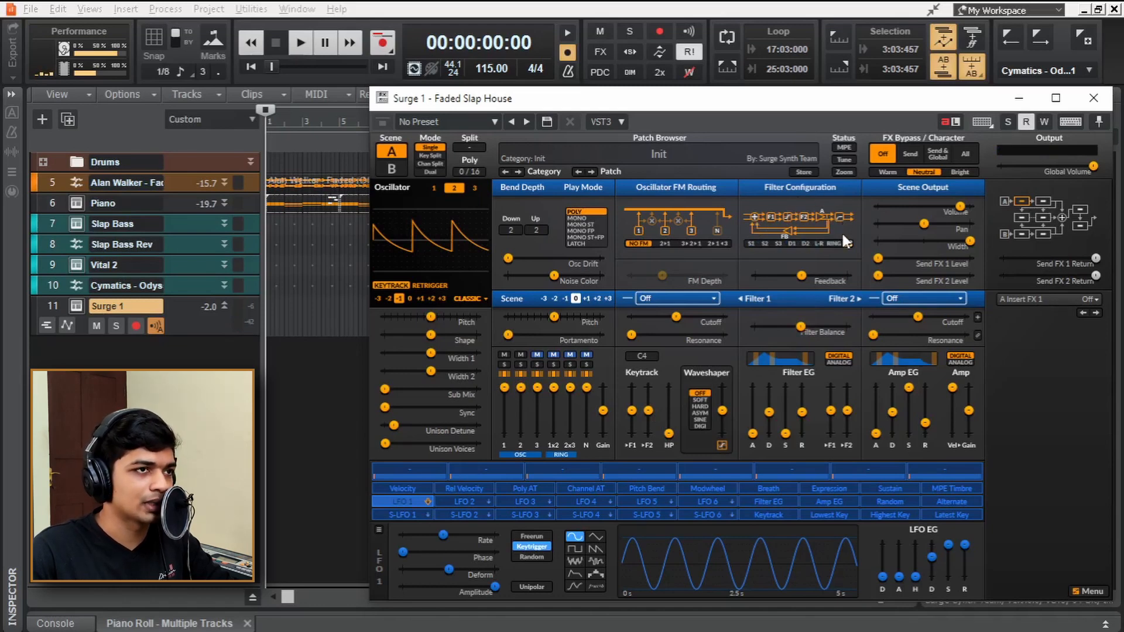
{"action": "left_click", "coordinate": [782, 229]}
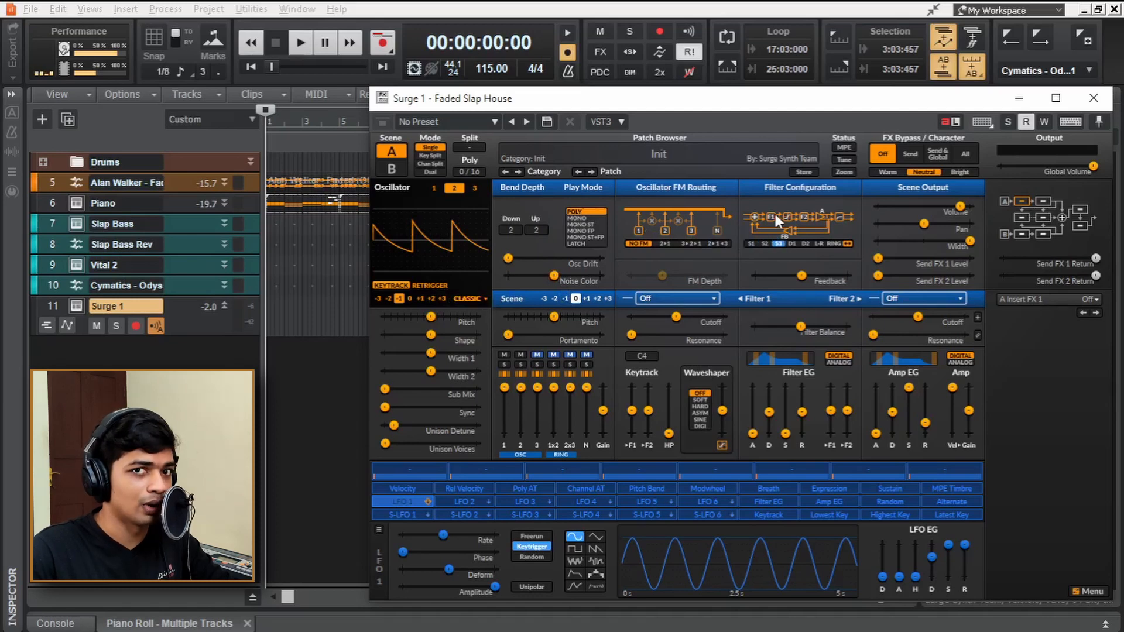
{"action": "left_click", "coordinate": [692, 298]}
{"action": "mouse_move", "coordinate": [731, 363]}
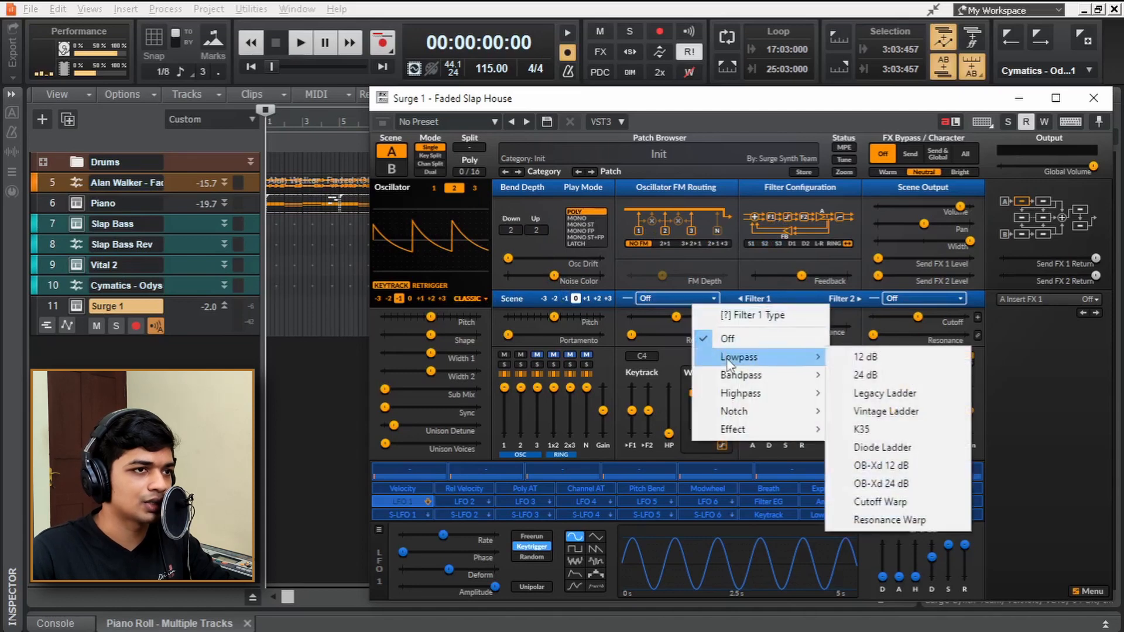
{"action": "left_click", "coordinate": [898, 357]}
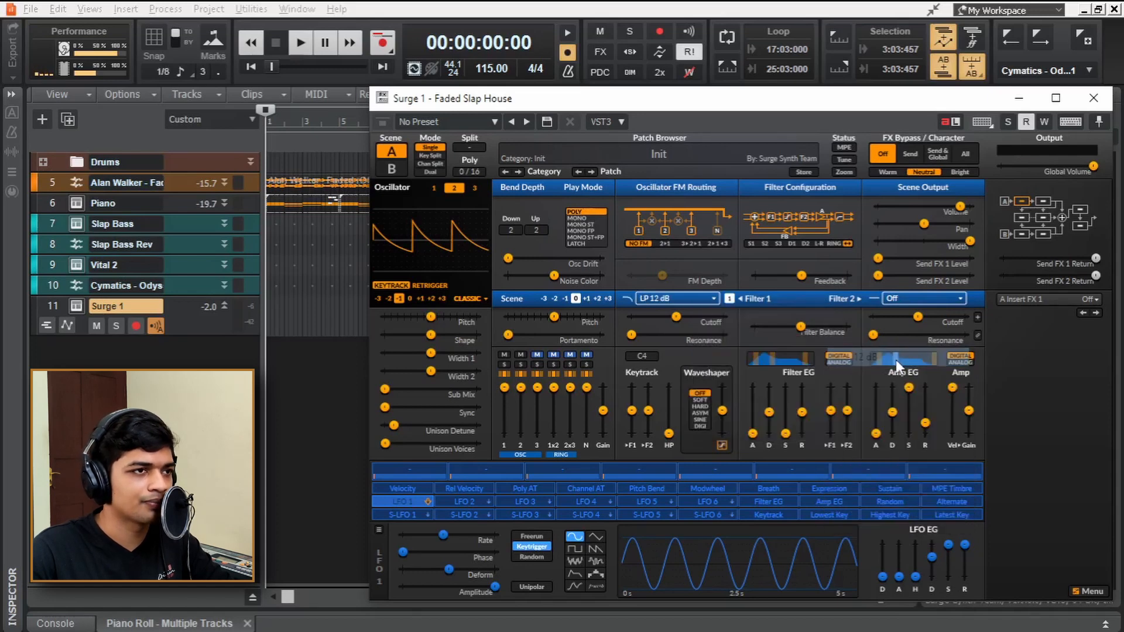
{"action": "left_click_drag", "start_coordinate": [676, 317], "coordinate": [662, 319]}
- Set filter 1 to a 24 dB lowpass, readjust its cutoff to slightly below centre and shift the filter balance fully to filter 1
{"action": "left_click", "coordinate": [689, 298]}
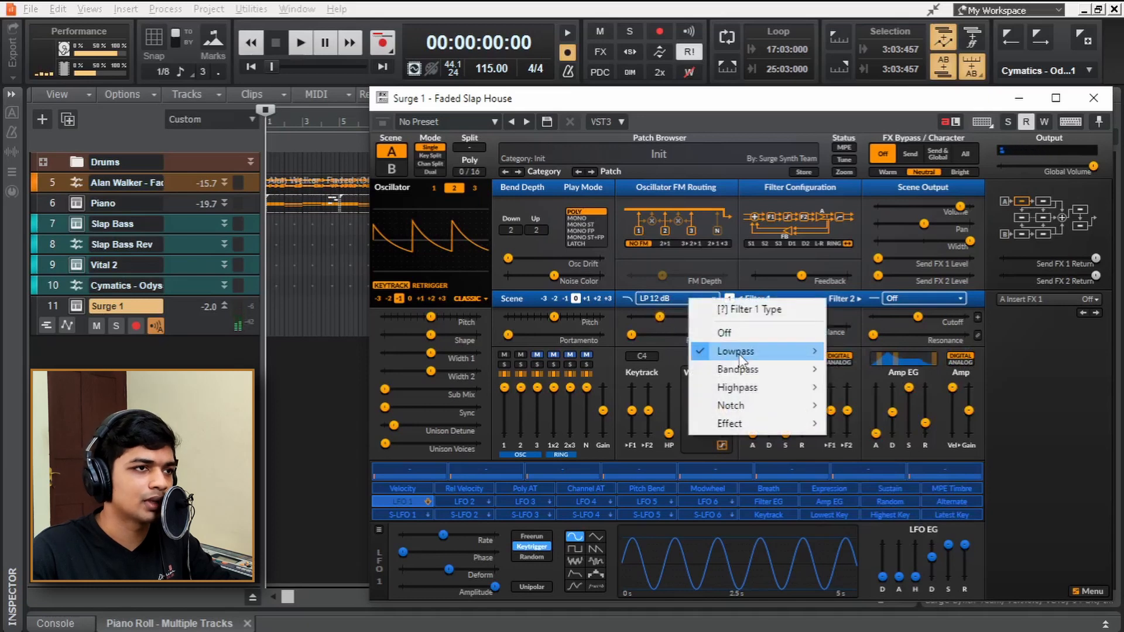
{"action": "left_click", "coordinate": [877, 374]}
{"action": "left_click_drag", "start_coordinate": [661, 316], "coordinate": [673, 320]}
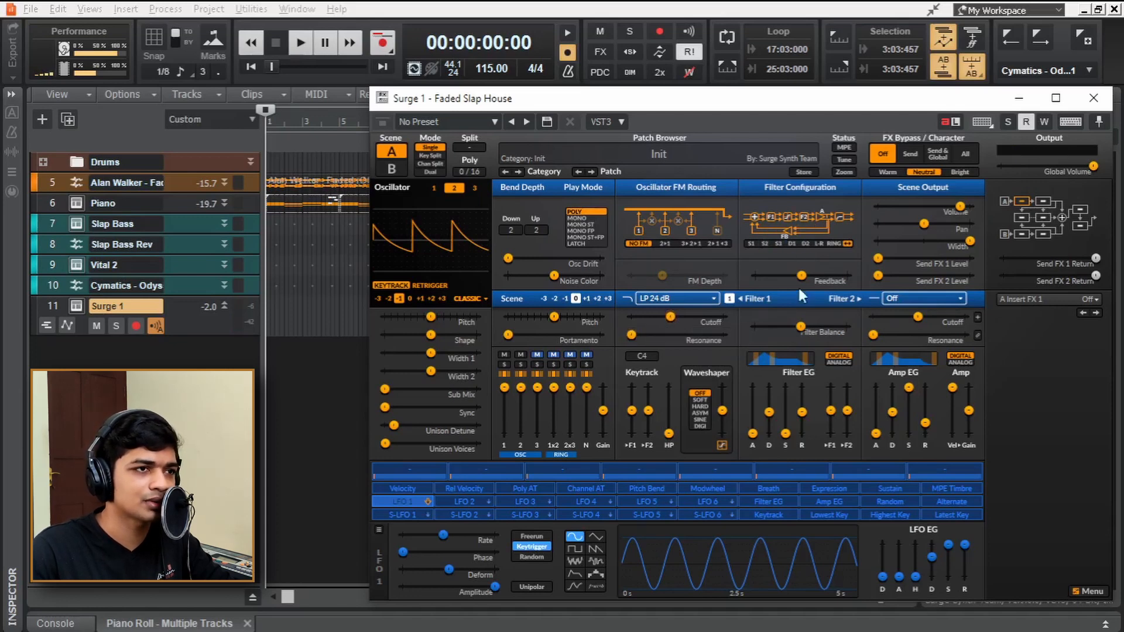
{"action": "left_click_drag", "start_coordinate": [801, 327], "coordinate": [755, 327]}
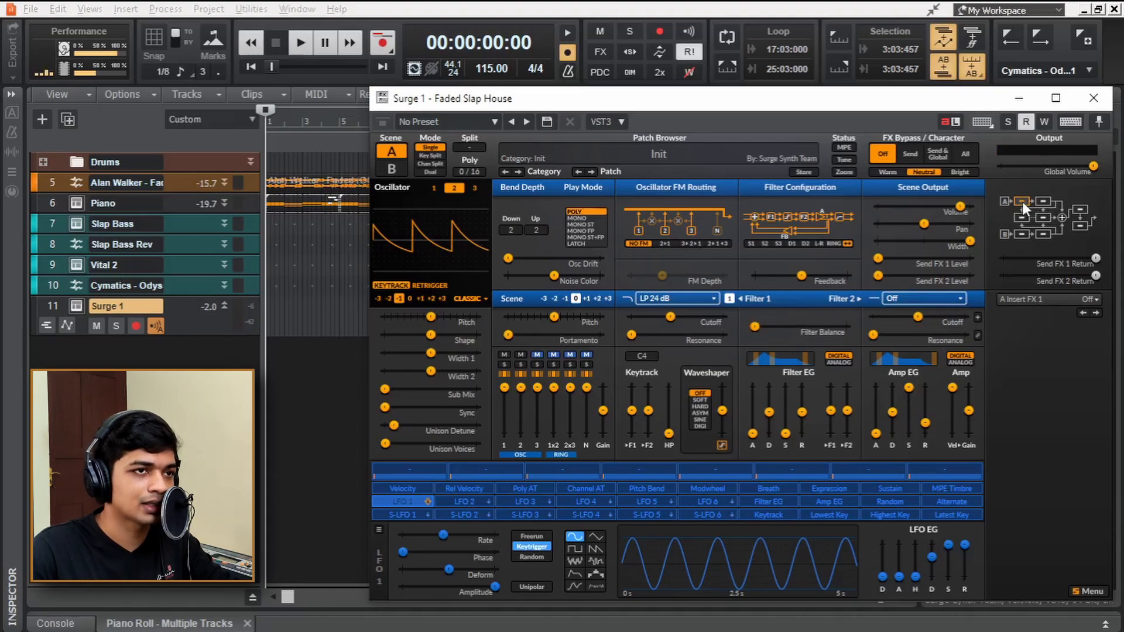
- Load the Ping-Pong 1/8 delay into Surge's insert FX 1 and reduce its mix to roughly a quarter
{"action": "left_click", "coordinate": [1033, 300]}
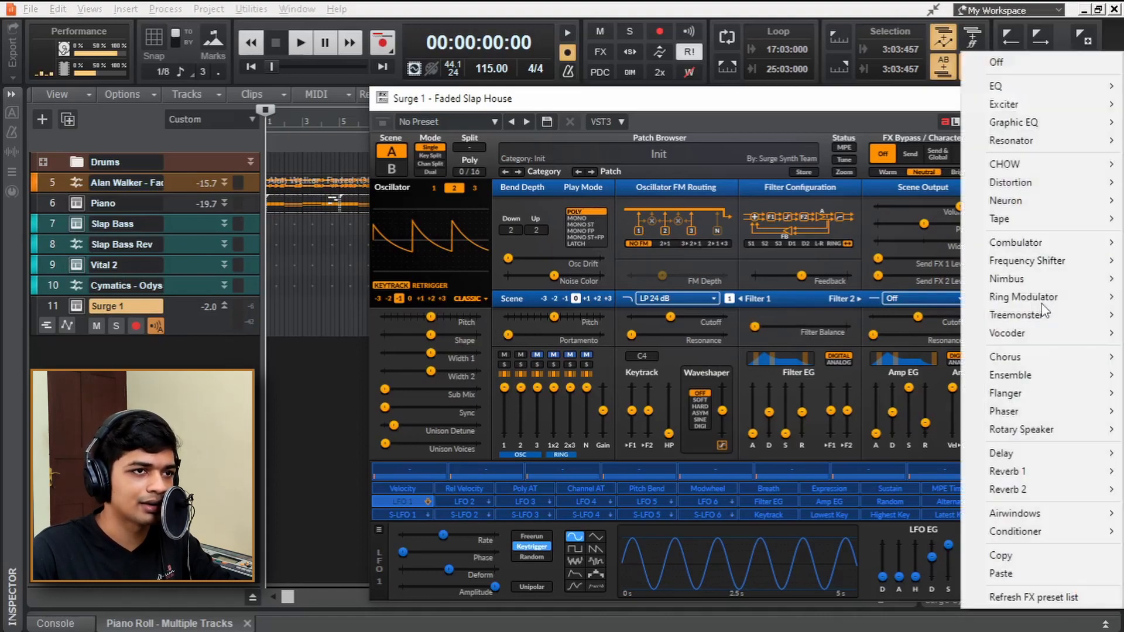
{"action": "mouse_move", "coordinate": [1013, 456]}
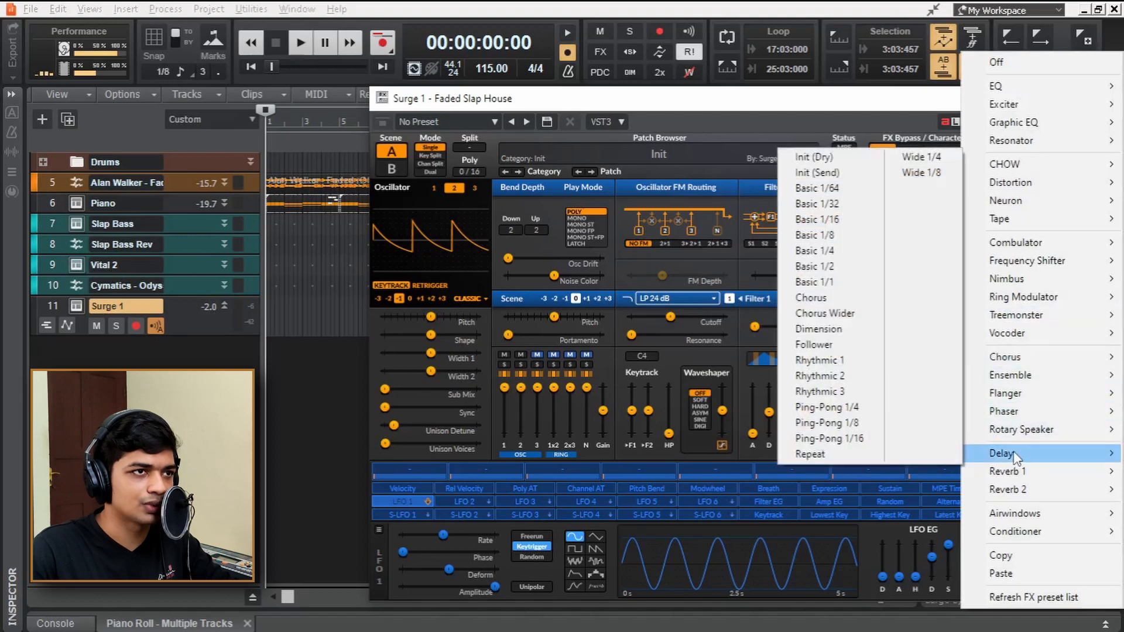
{"action": "left_click", "coordinate": [847, 424]}
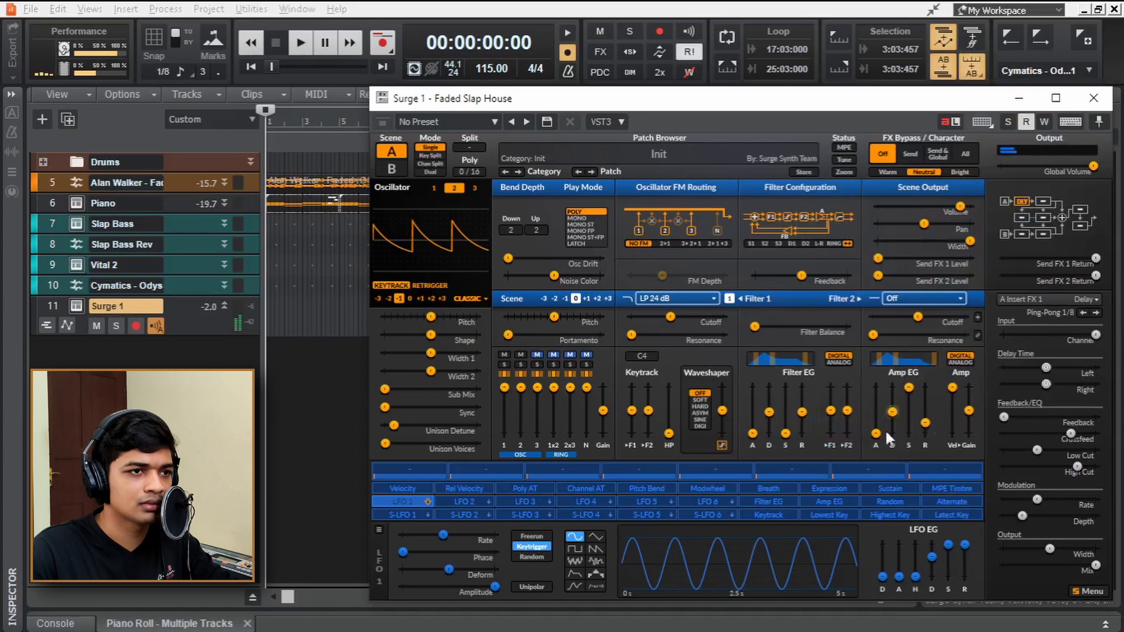
{"action": "left_click_drag", "start_coordinate": [1098, 566], "coordinate": [1030, 568]}
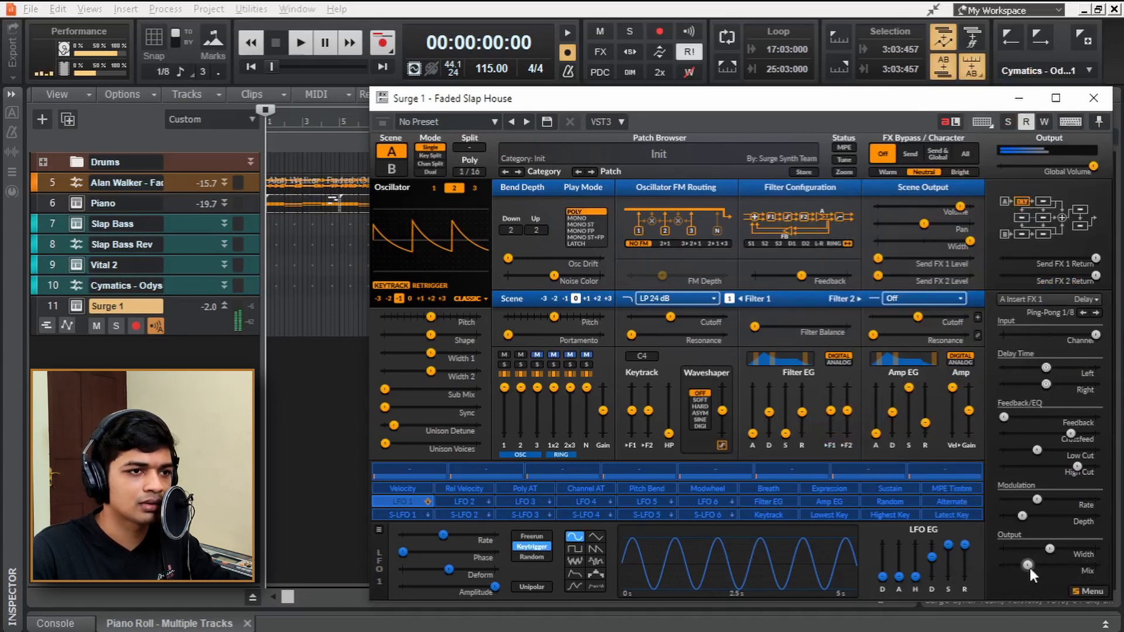
- Load the Reverb 1 Init (Dry) preset into insert FX 2 and lower its mix
{"action": "left_click", "coordinate": [1046, 198]}
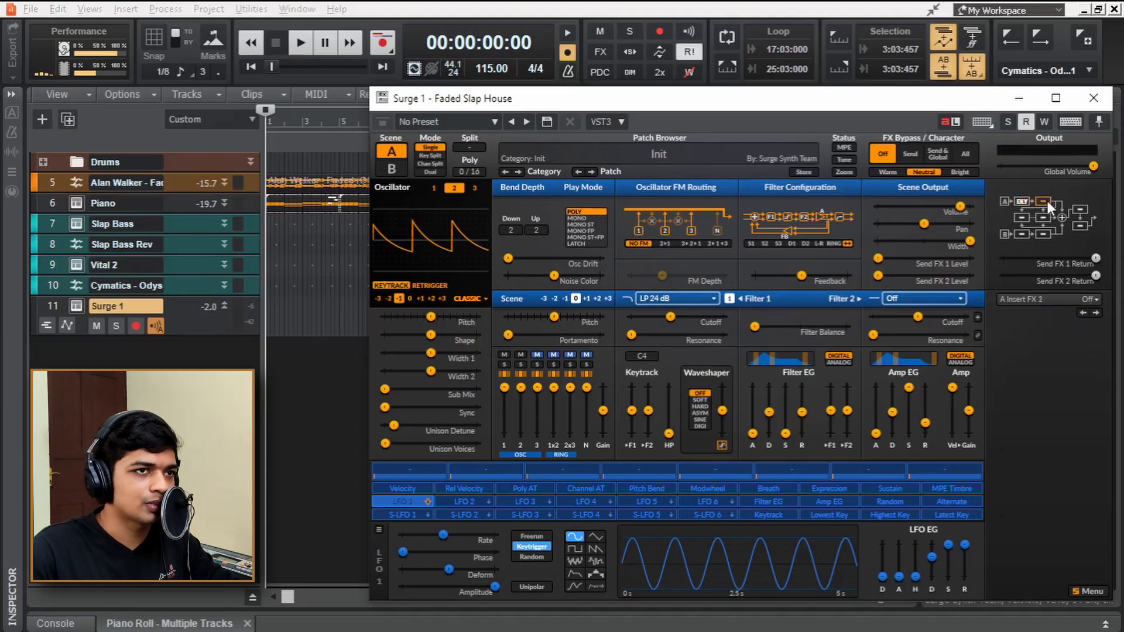
{"action": "left_click", "coordinate": [1034, 296]}
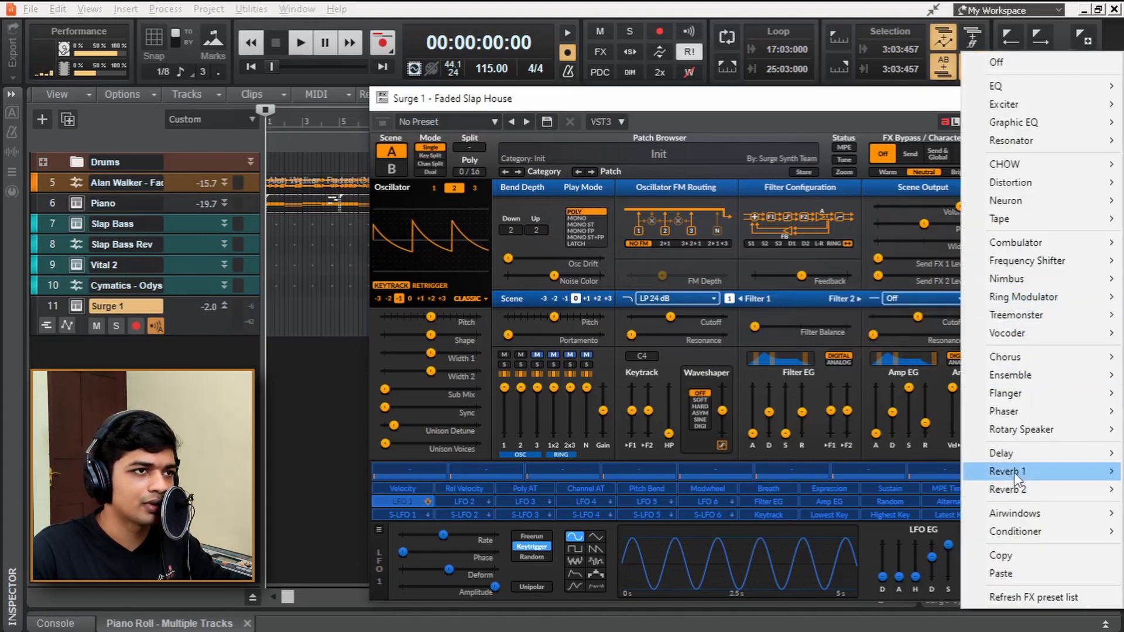
{"action": "mouse_move", "coordinate": [1015, 471]}
{"action": "left_click", "coordinate": [851, 219]}
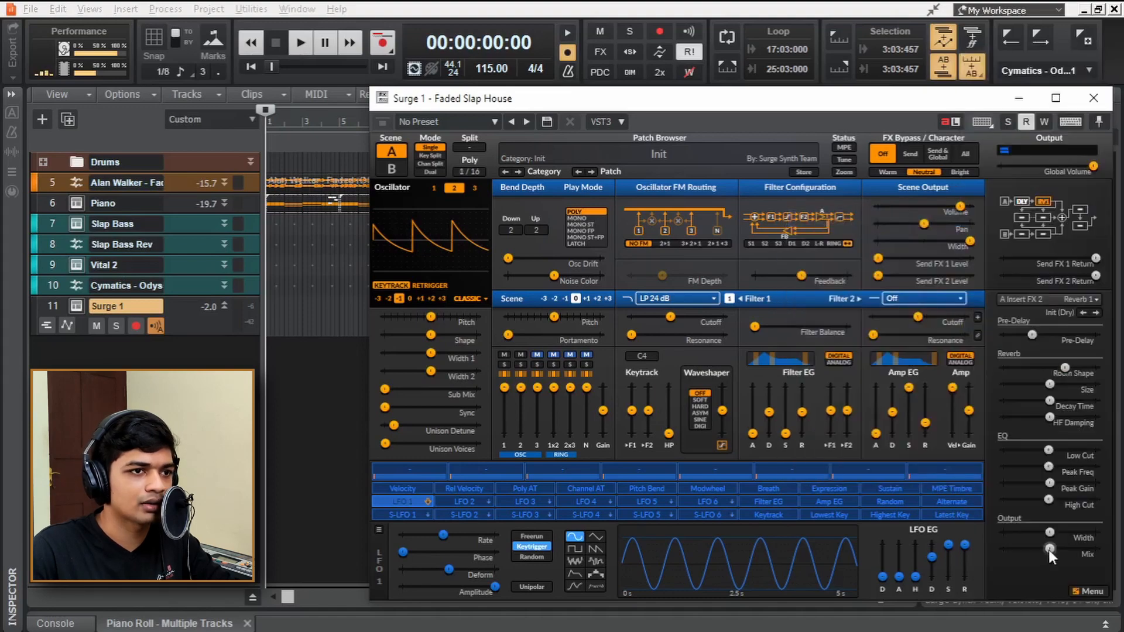
{"action": "left_click_drag", "start_coordinate": [1033, 550], "coordinate": [1025, 554]}
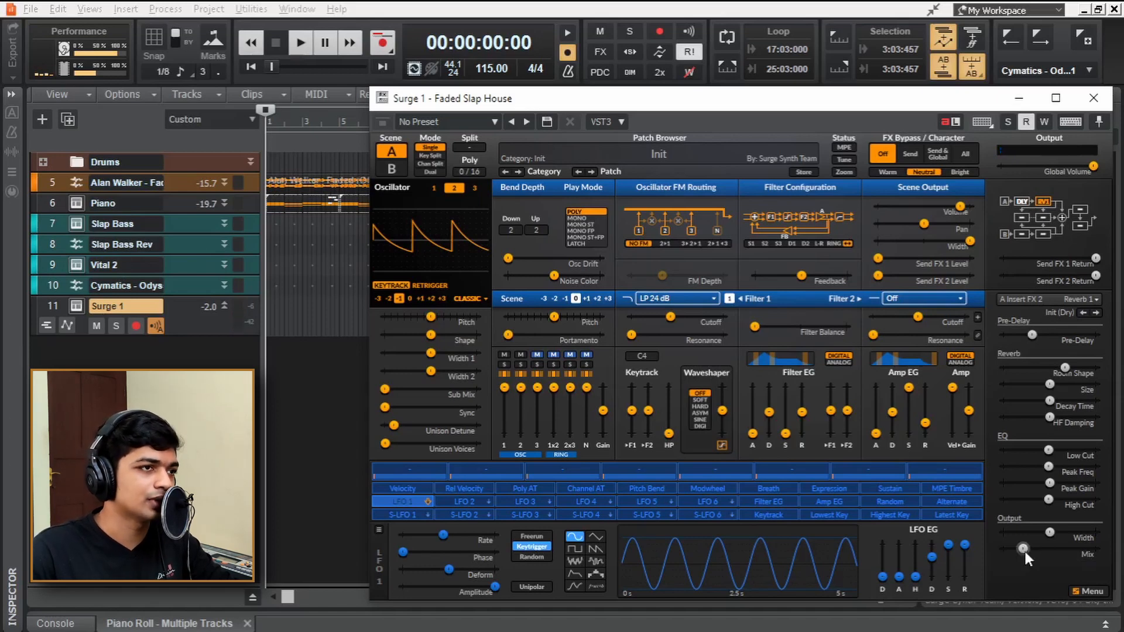
- Raise Surge's portamento, set the play mode to Mono ST+FP and close the synth window
{"action": "left_click_drag", "start_coordinate": [510, 335], "coordinate": [568, 337]}
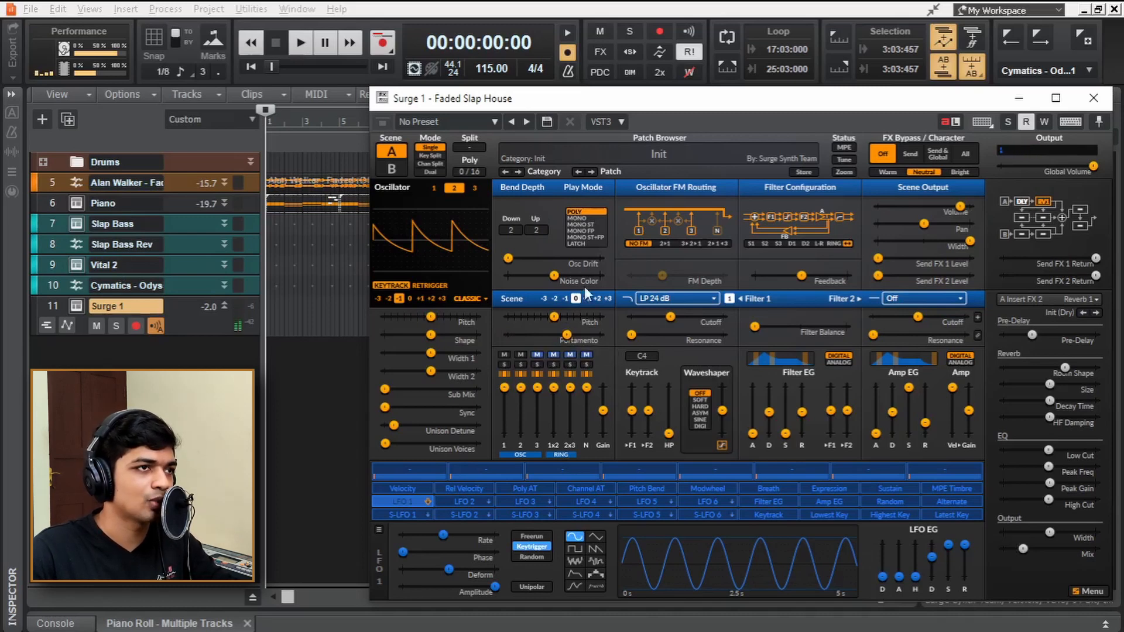
{"action": "left_click", "coordinate": [591, 238]}
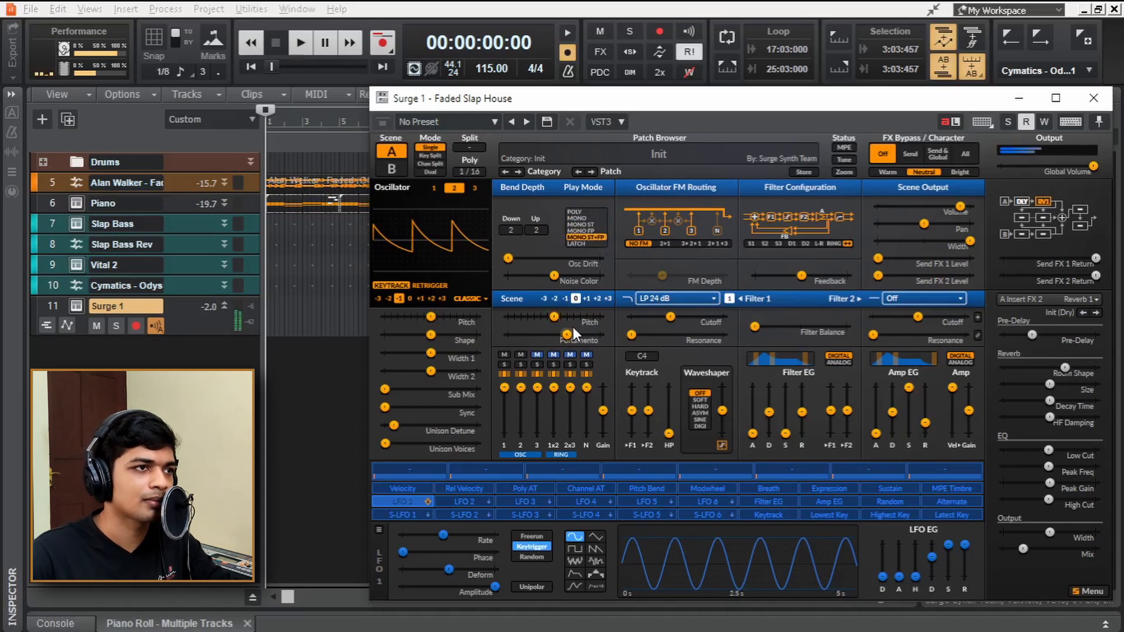
{"action": "left_click_drag", "start_coordinate": [574, 328], "coordinate": [566, 341]}
{"action": "left_click", "coordinate": [1094, 98]}
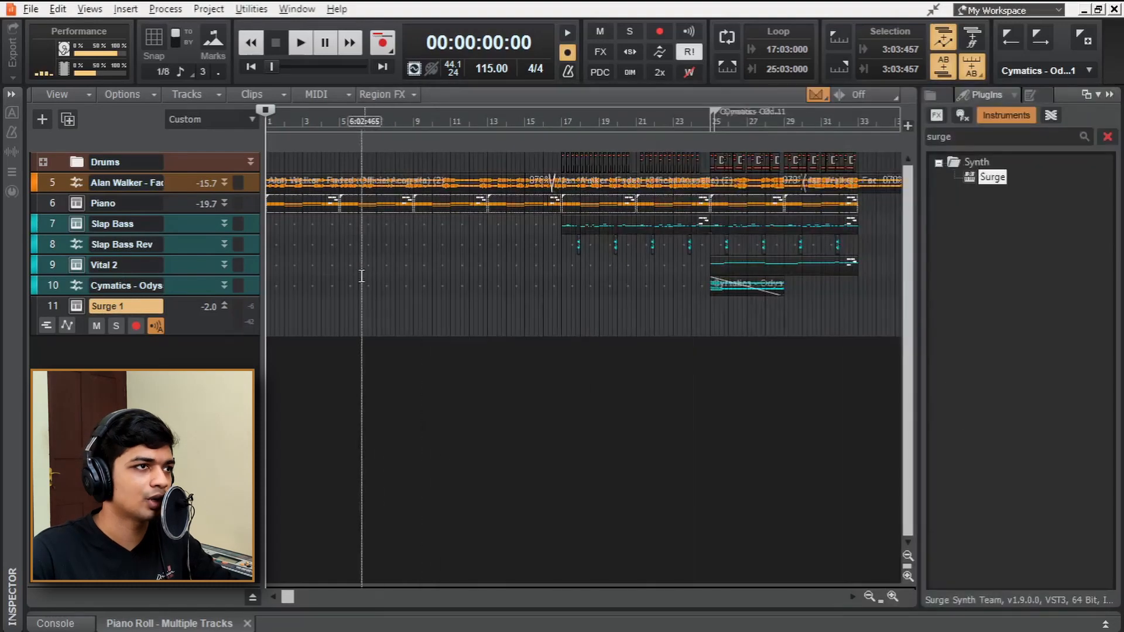
- Copy the Piano clips from bars 1 to 17 onto the Surge 1 track
{"action": "left_click_drag", "start_coordinate": [299, 250], "coordinate": [479, 320]}
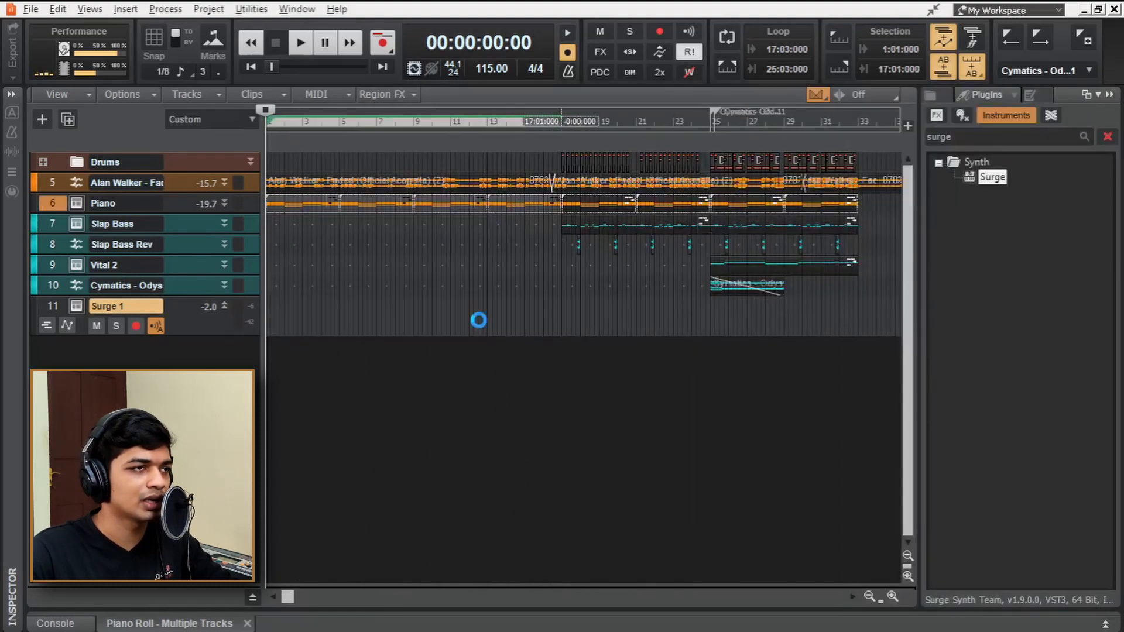
{"action": "right_click", "coordinate": [338, 307]}
{"action": "left_click", "coordinate": [351, 314]}
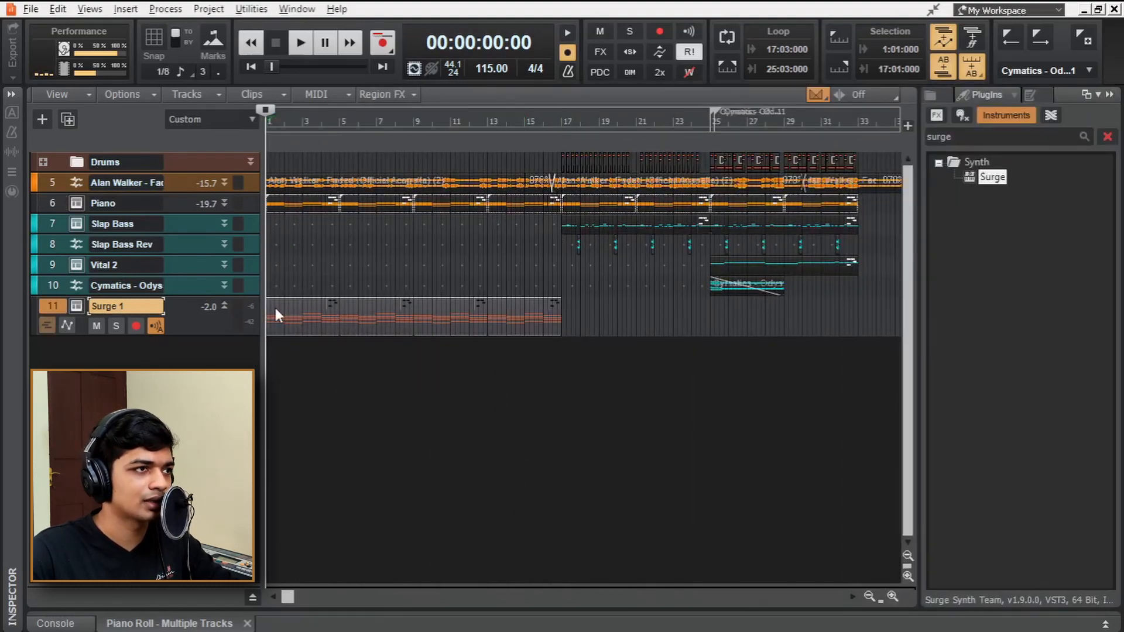
- Lengthen all selected Surge 1 bass notes slightly past the bar lines so consecutive notes overlap, and play them
{"action": "scroll", "coordinate": [163, 334], "scroll_direction": "up", "scroll_amount": 5}
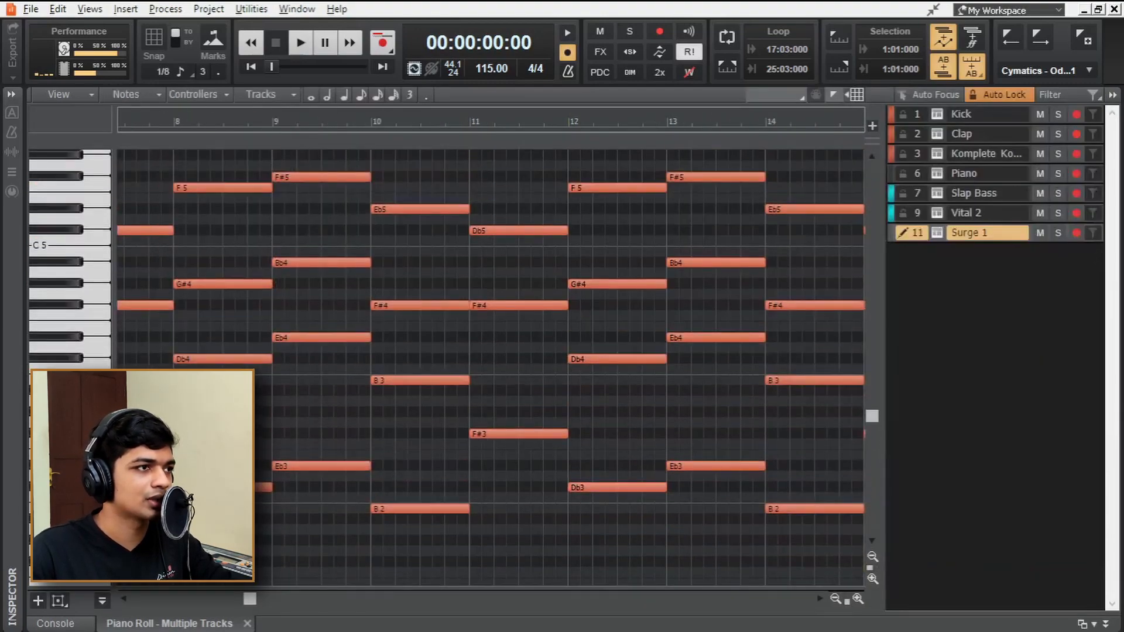
{"action": "left_click_drag", "start_coordinate": [90, 136], "coordinate": [91, 136]}
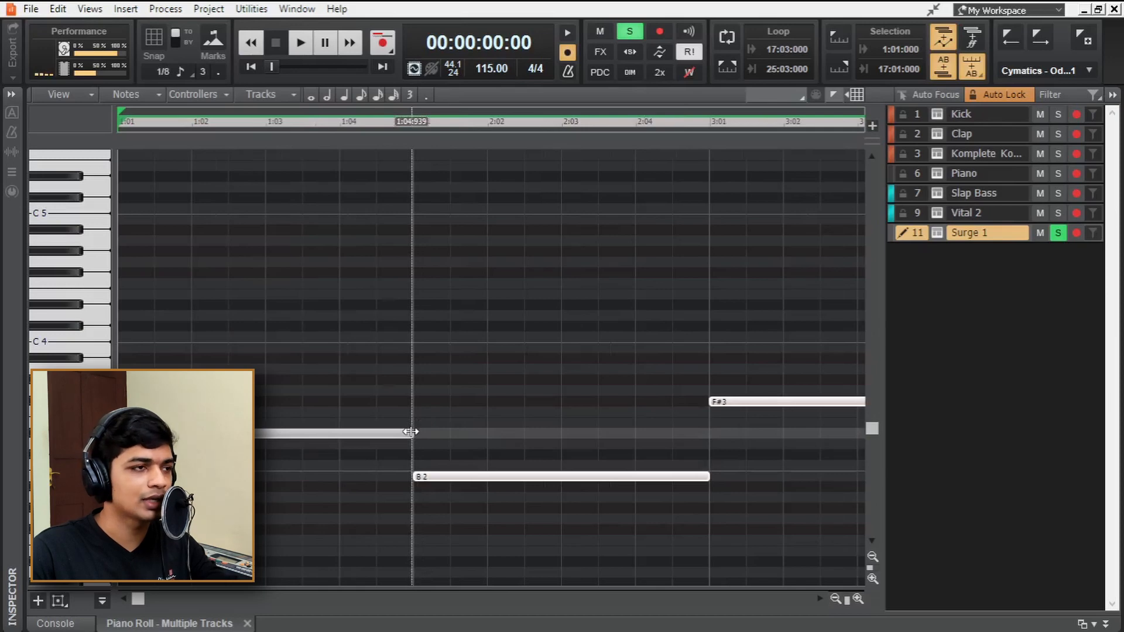
{"action": "left_click_drag", "start_coordinate": [410, 431], "coordinate": [432, 431]}
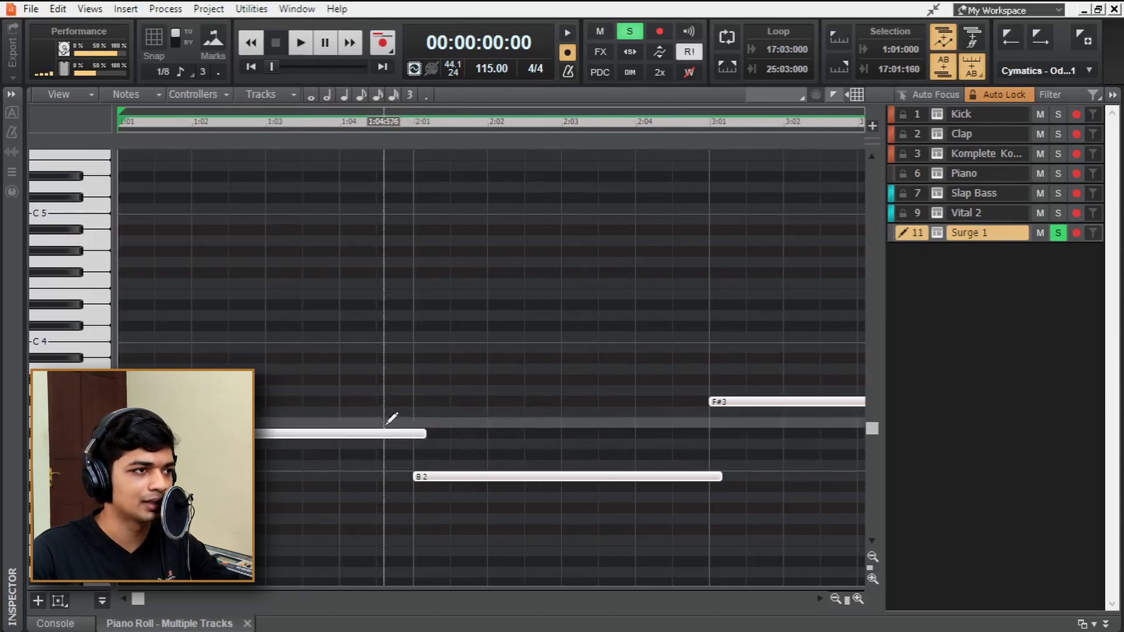
{"action": "key", "text": "space"}
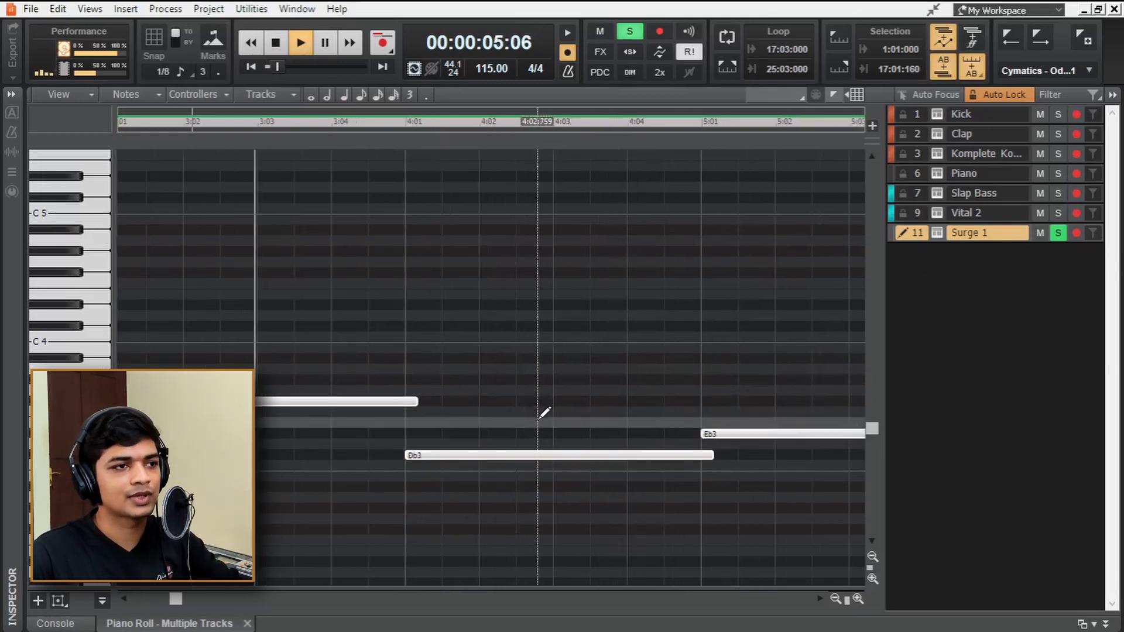
- Play the arrangement with Surge 1 unsoloed and the Piano muted, and raise Surge's portamento slightly
{"action": "left_click", "coordinate": [1058, 233]}
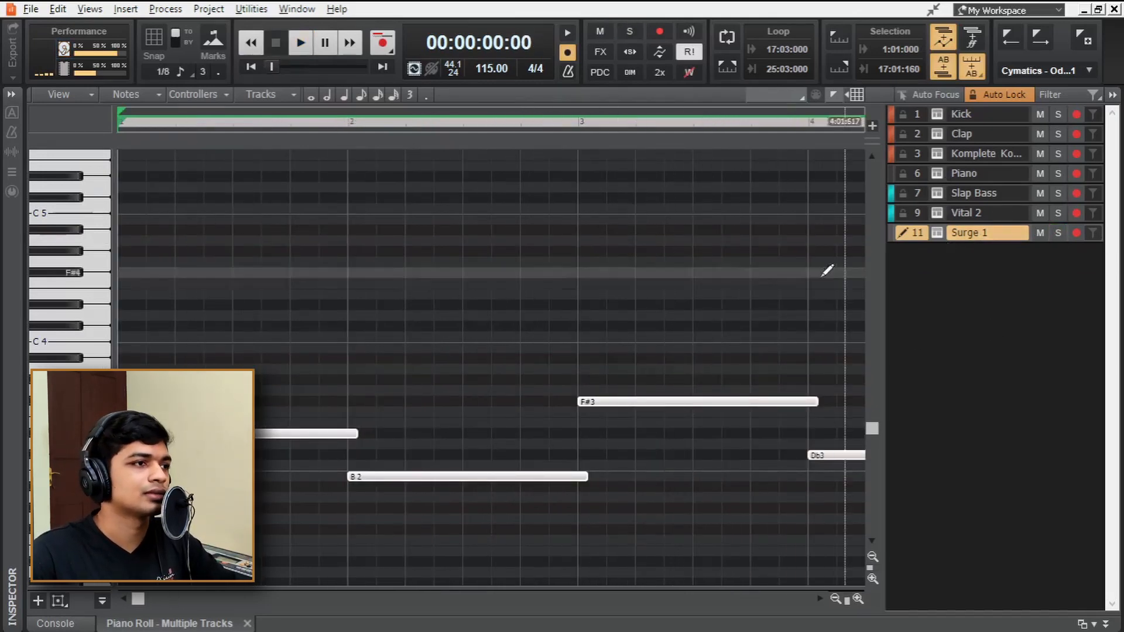
{"action": "key", "text": "space"}
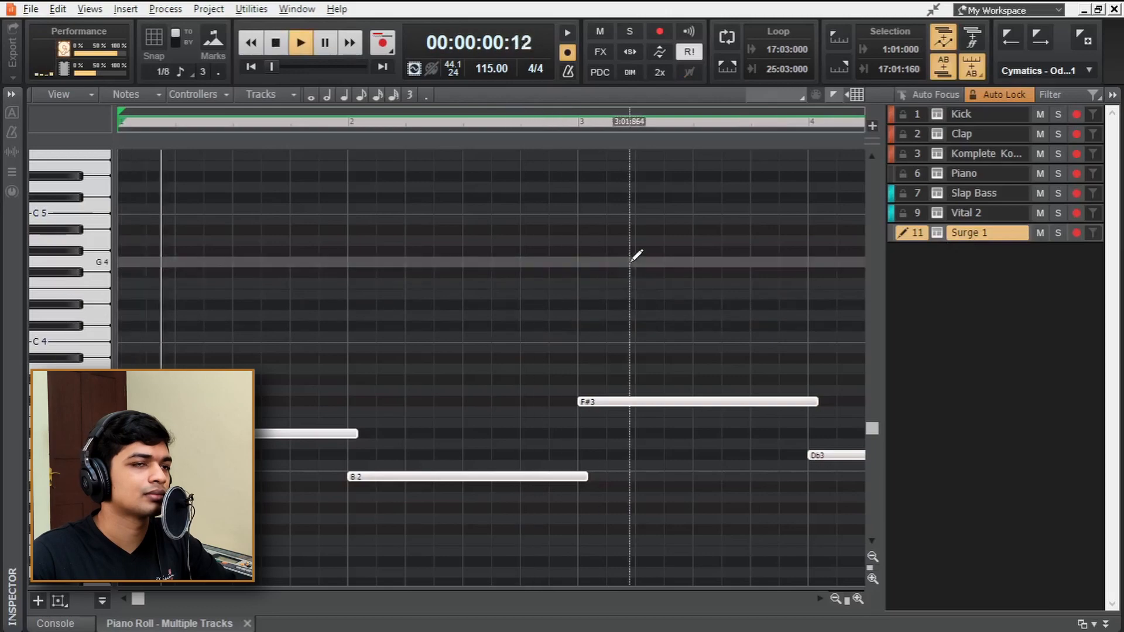
{"action": "left_click", "coordinate": [1041, 174]}
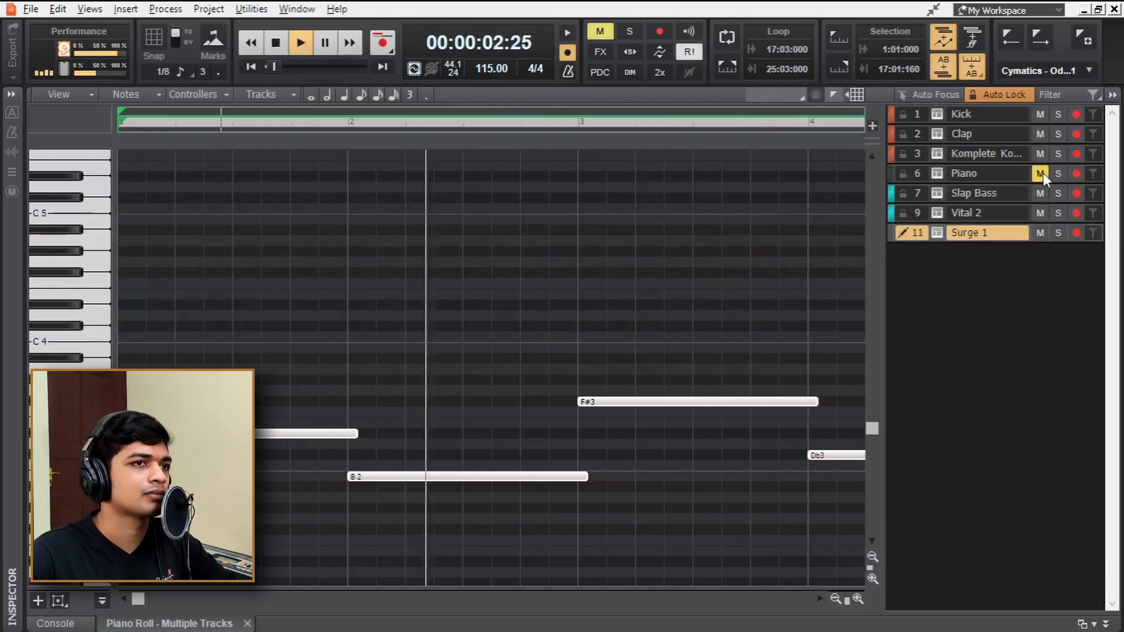
{"action": "left_click", "coordinate": [938, 236]}
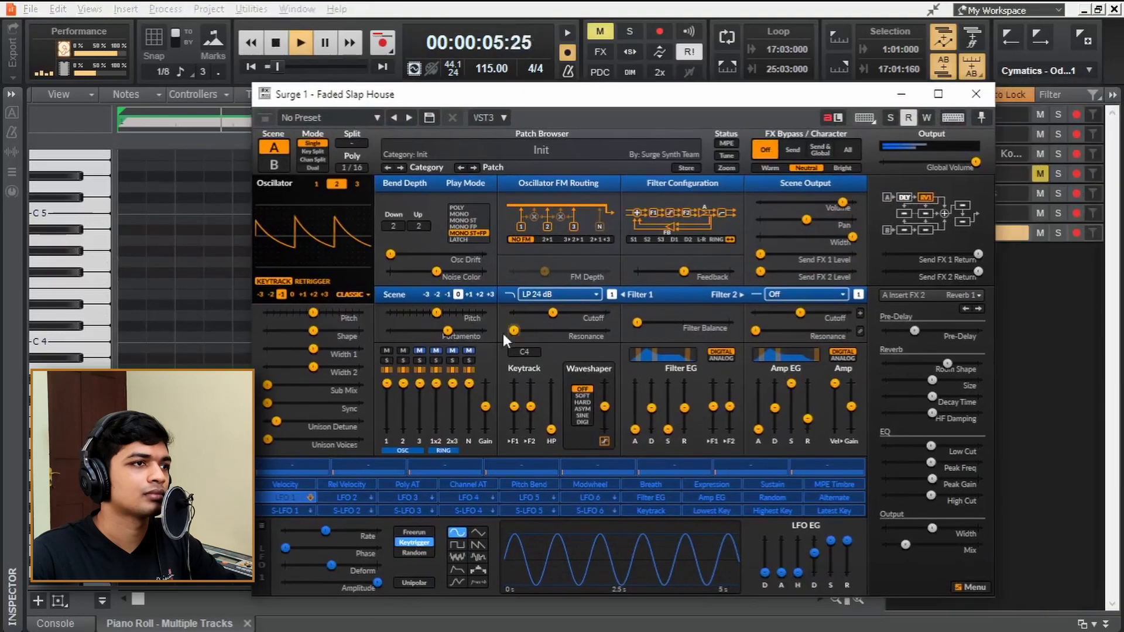
{"action": "left_click_drag", "start_coordinate": [447, 331], "coordinate": [453, 331]}
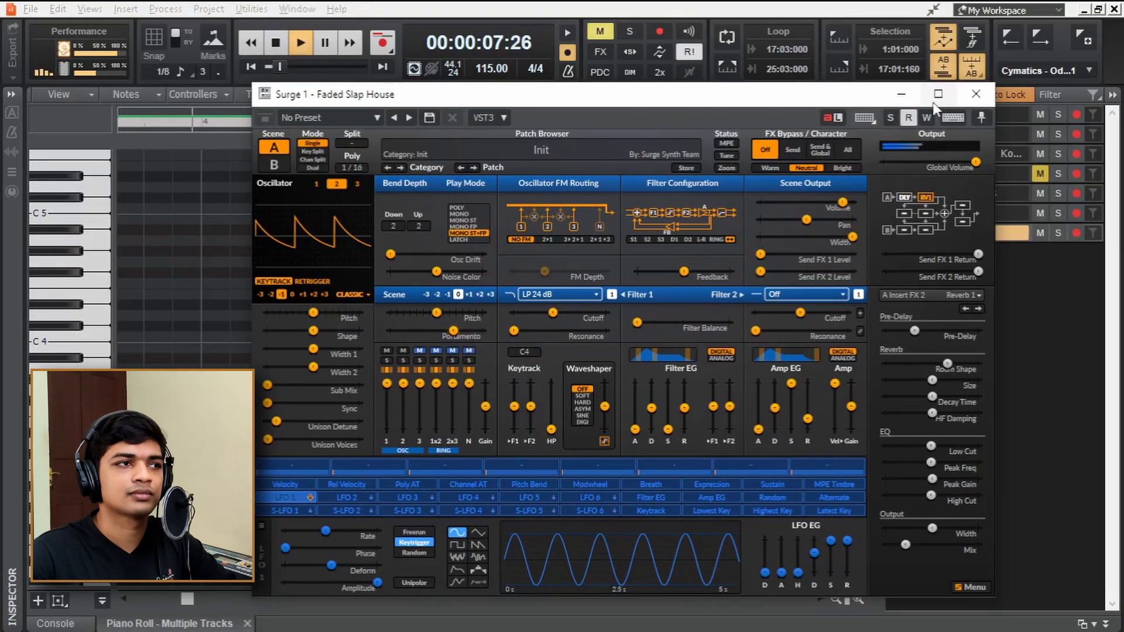
{"action": "left_click", "coordinate": [976, 93]}
{"action": "key", "text": "space"}
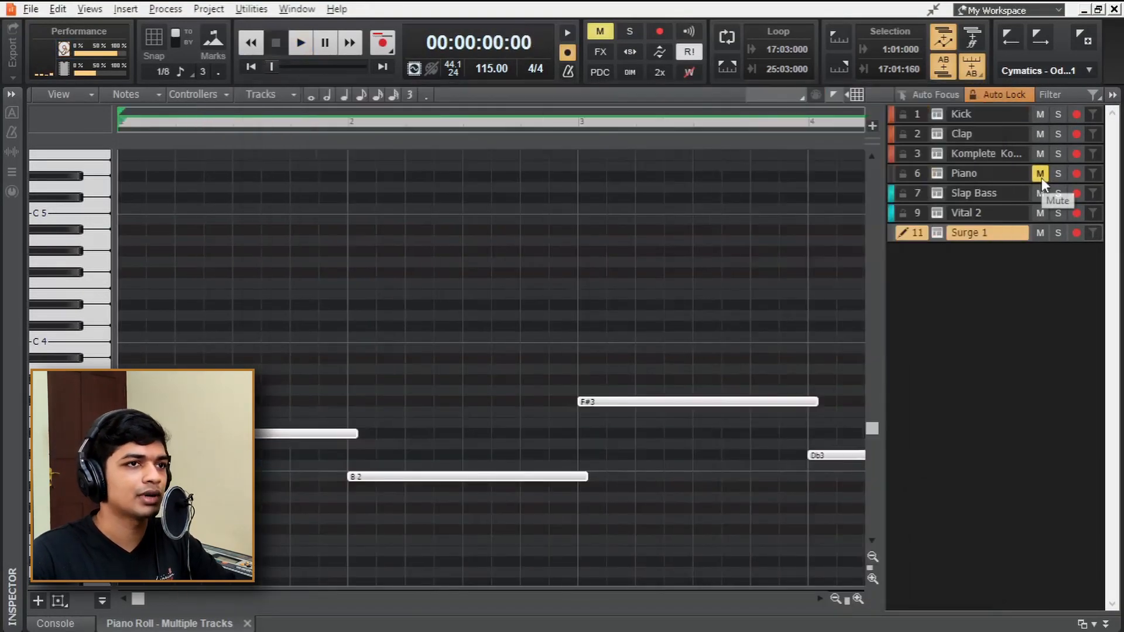
- Unmute the Piano track, load the recent loungpiano instrument into its Decent Sampler and play it
{"action": "left_click", "coordinate": [1041, 174]}
{"action": "left_click", "coordinate": [938, 174]}
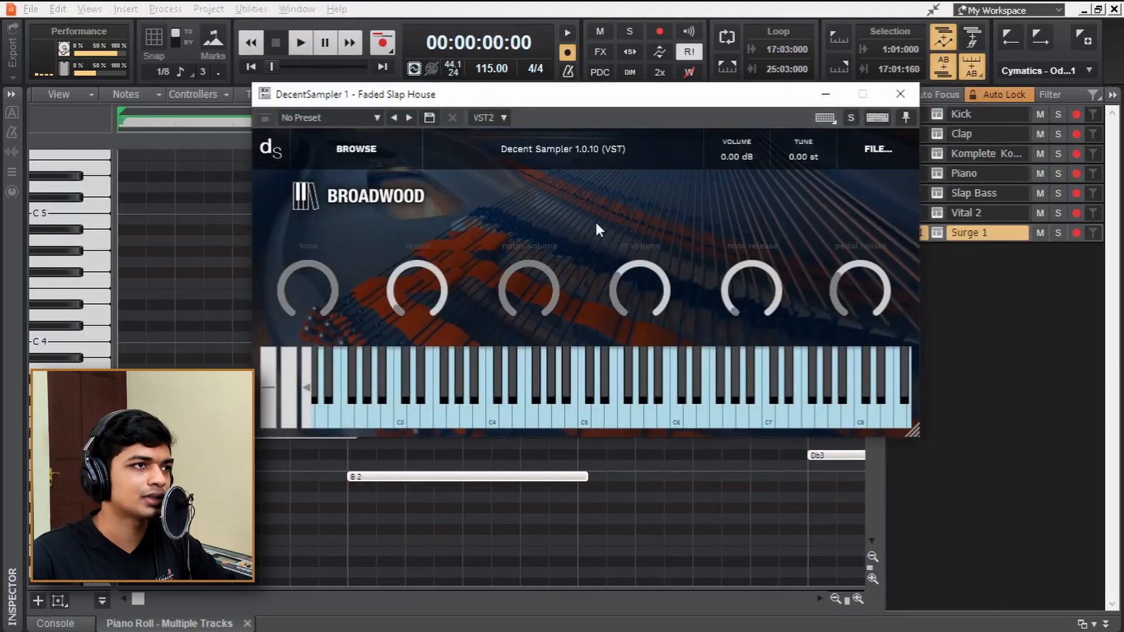
{"action": "left_click", "coordinate": [877, 151]}
{"action": "mouse_move", "coordinate": [904, 194]}
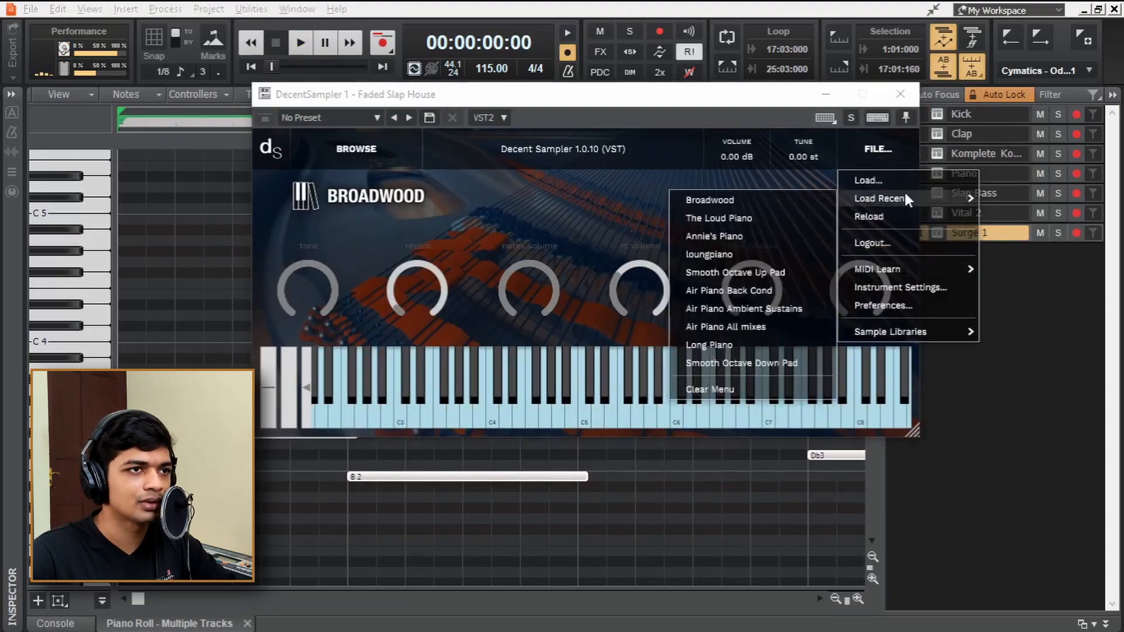
{"action": "left_click", "coordinate": [721, 219]}
{"action": "key", "text": "space"}
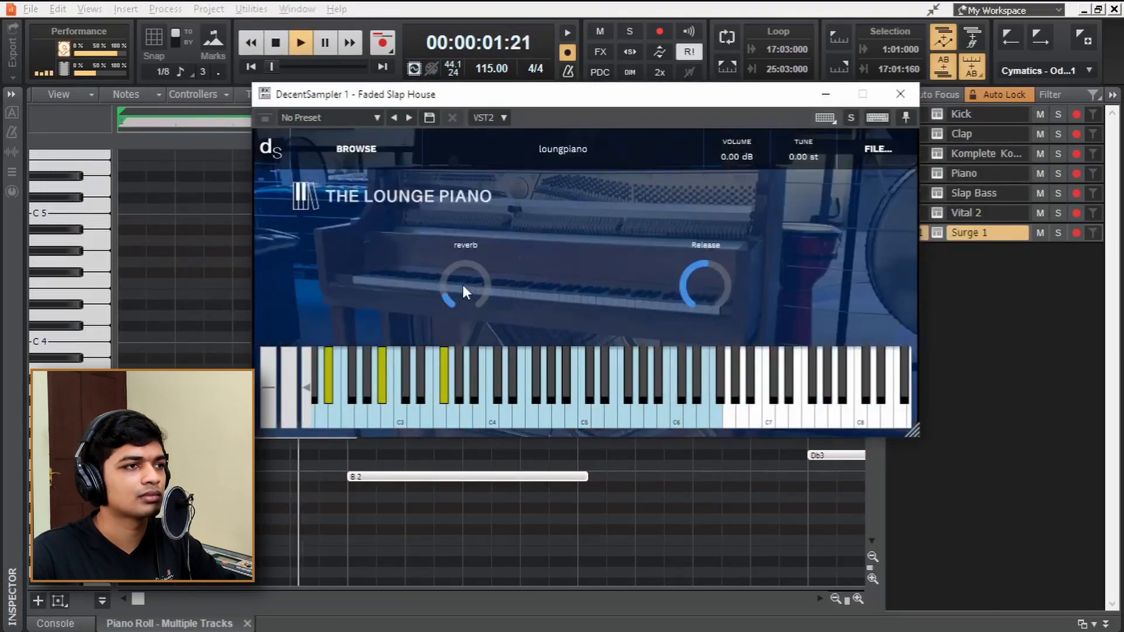
{"action": "left_click", "coordinate": [901, 93]}
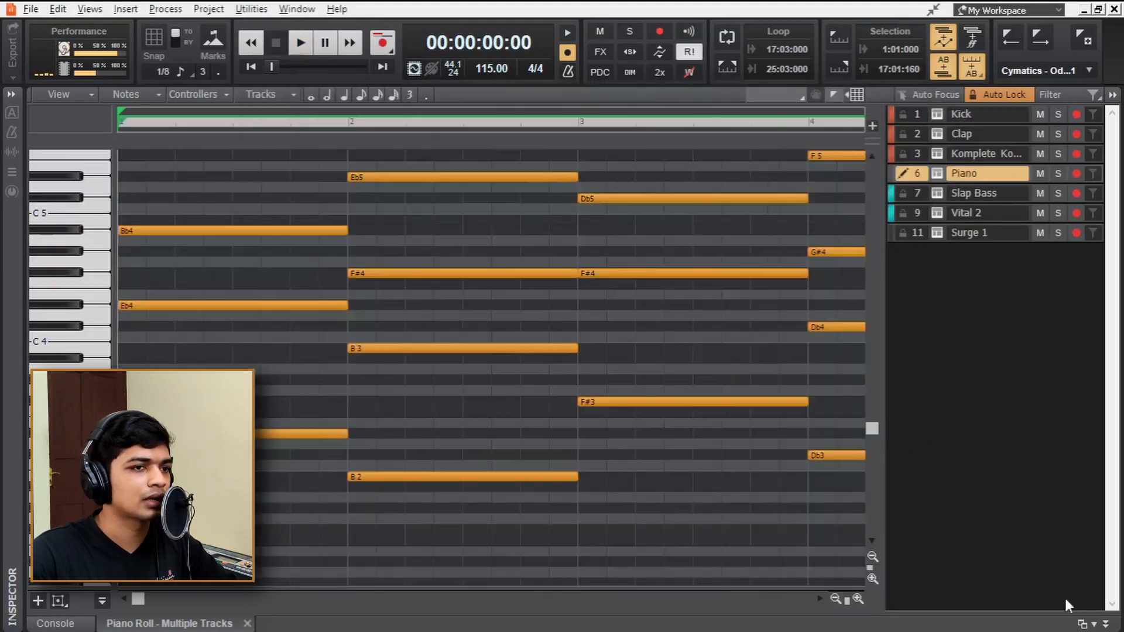
- Open the Piano track's ProChannel QuadCurve equalizer, switch it on and start playback
{"action": "left_click", "coordinate": [1106, 624]}
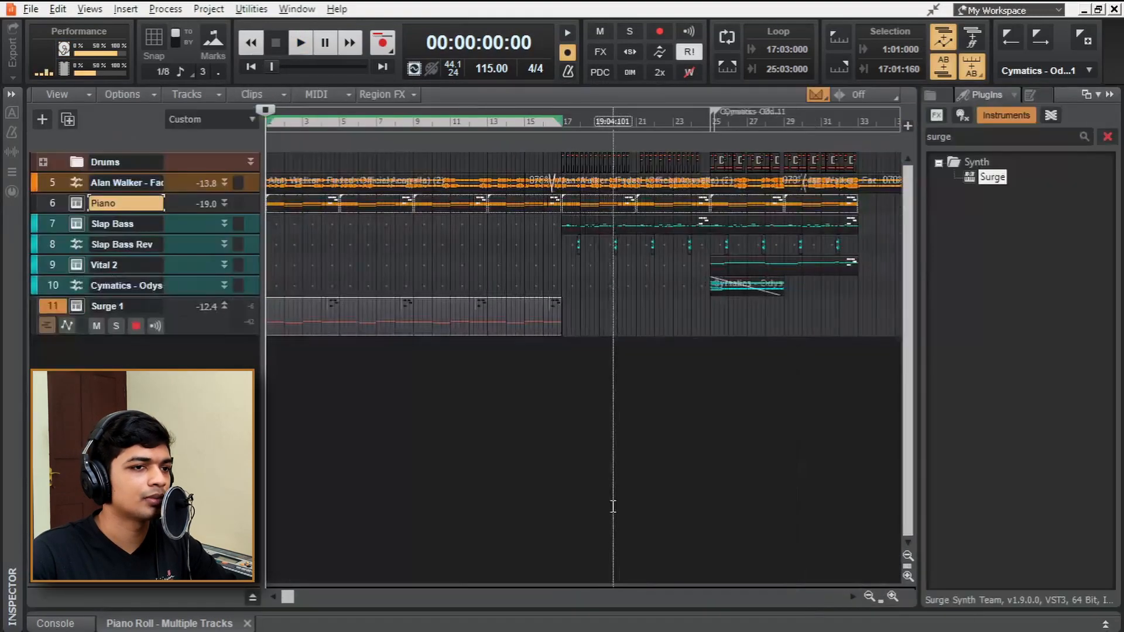
{"action": "left_click", "coordinate": [52, 203]}
{"action": "left_click", "coordinate": [77, 203]}
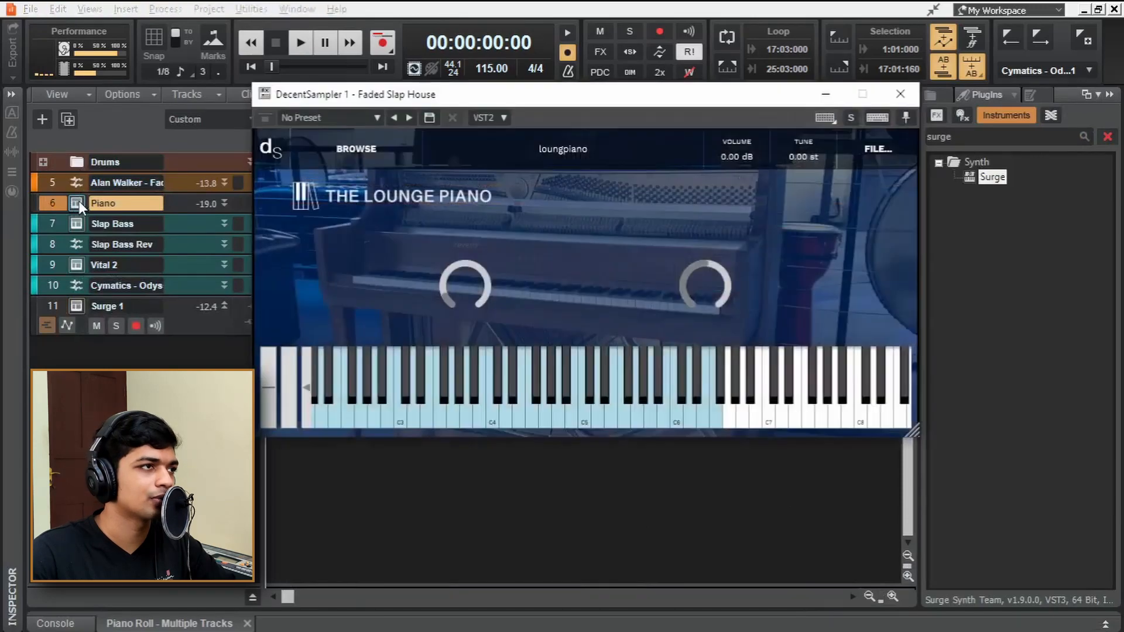
{"action": "left_click", "coordinate": [901, 95]}
{"action": "left_click", "coordinate": [10, 93]}
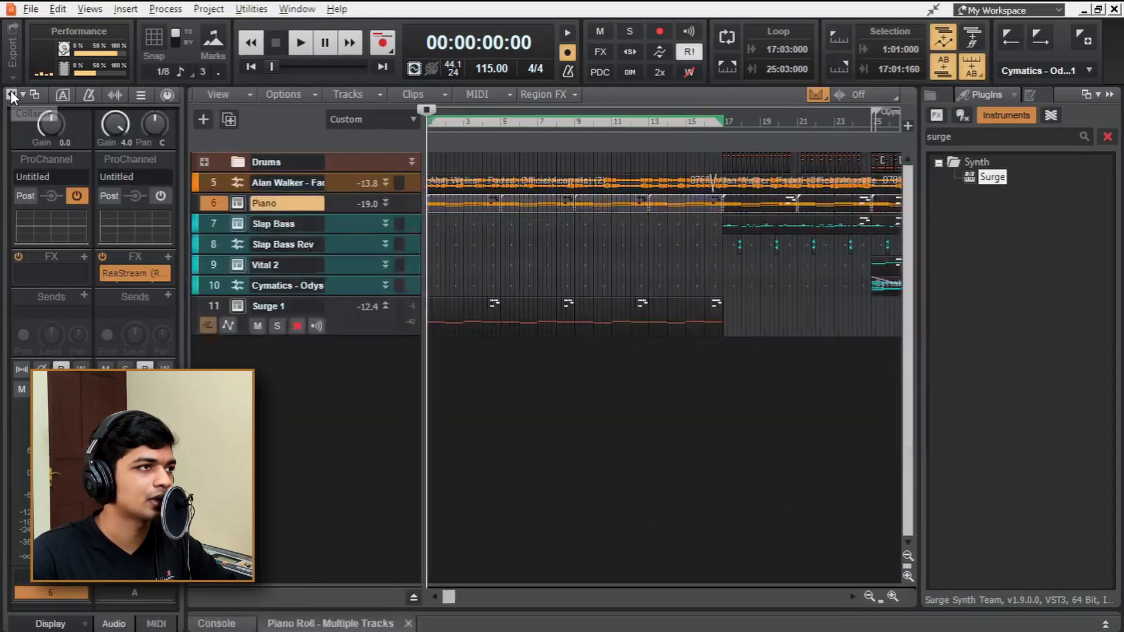
{"action": "left_click", "coordinate": [215, 201]}
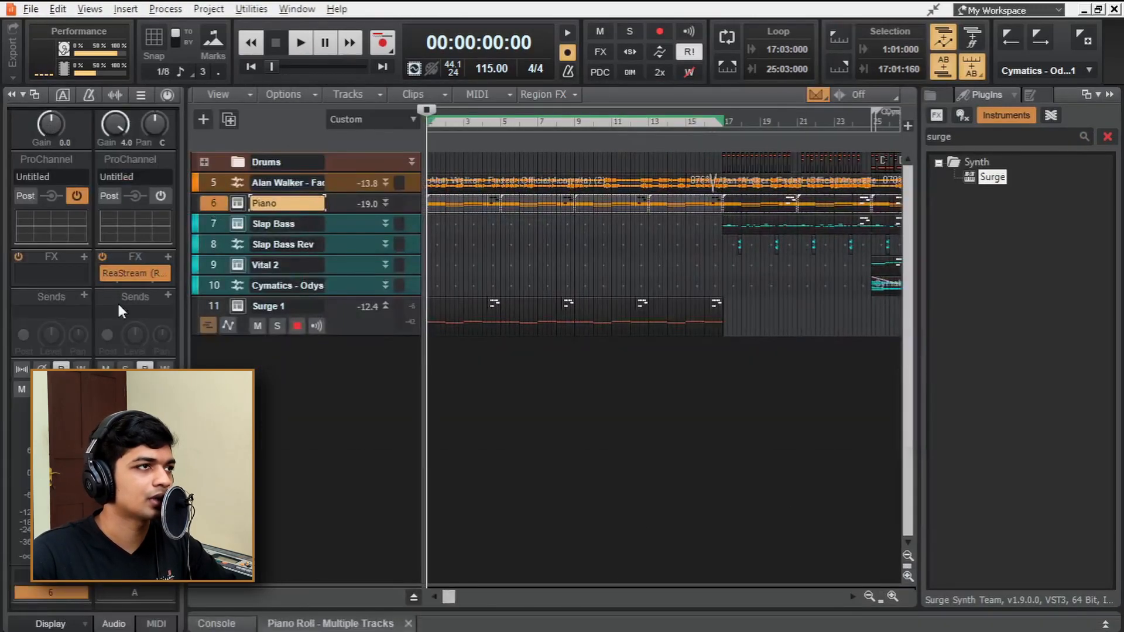
{"action": "left_click", "coordinate": [167, 95]}
{"action": "scroll", "coordinate": [99, 238], "scroll_direction": "down", "scroll_amount": 3}
{"action": "scroll", "coordinate": [100, 244], "scroll_direction": "up", "scroll_amount": 1}
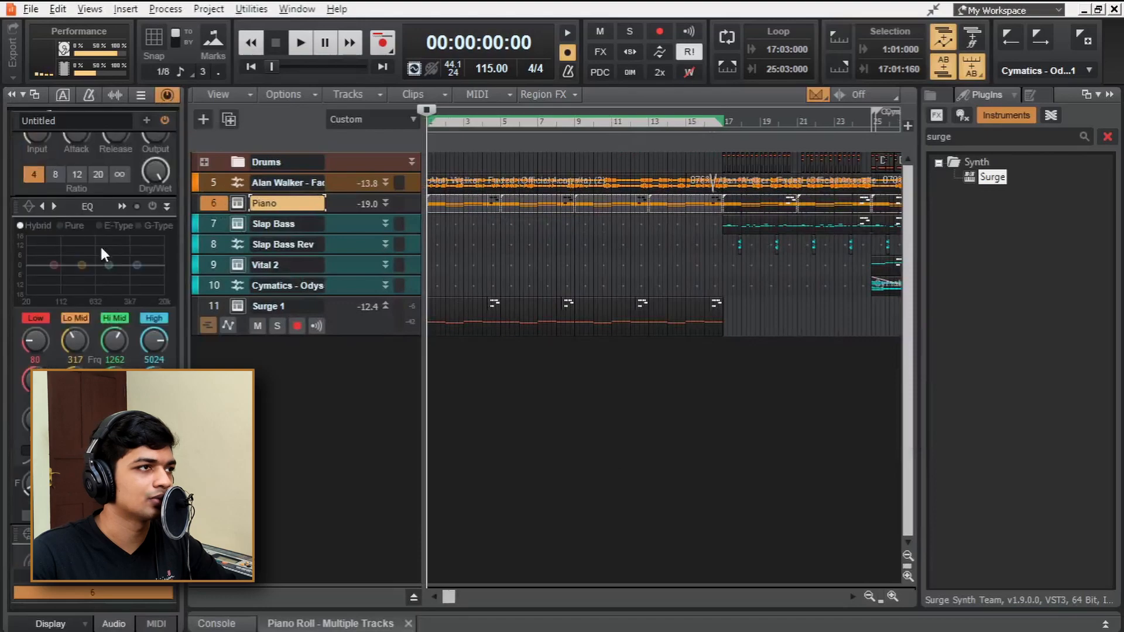
{"action": "left_click", "coordinate": [125, 206]}
{"action": "left_click", "coordinate": [900, 172]}
{"action": "key", "text": "space"}
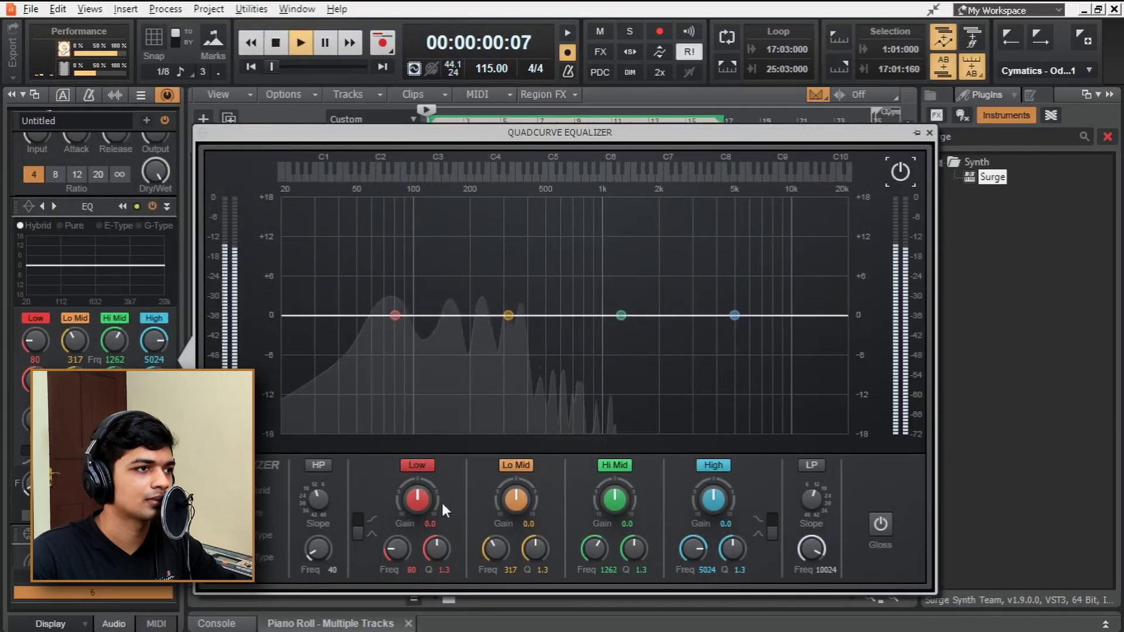
- Enable the high-pass filter on the Piano's equalizer, steepen its slope and raise its frequency to cut the lows
{"action": "left_click", "coordinate": [318, 465]}
{"action": "scroll", "coordinate": [318, 547], "scroll_direction": "up", "scroll_amount": 10}
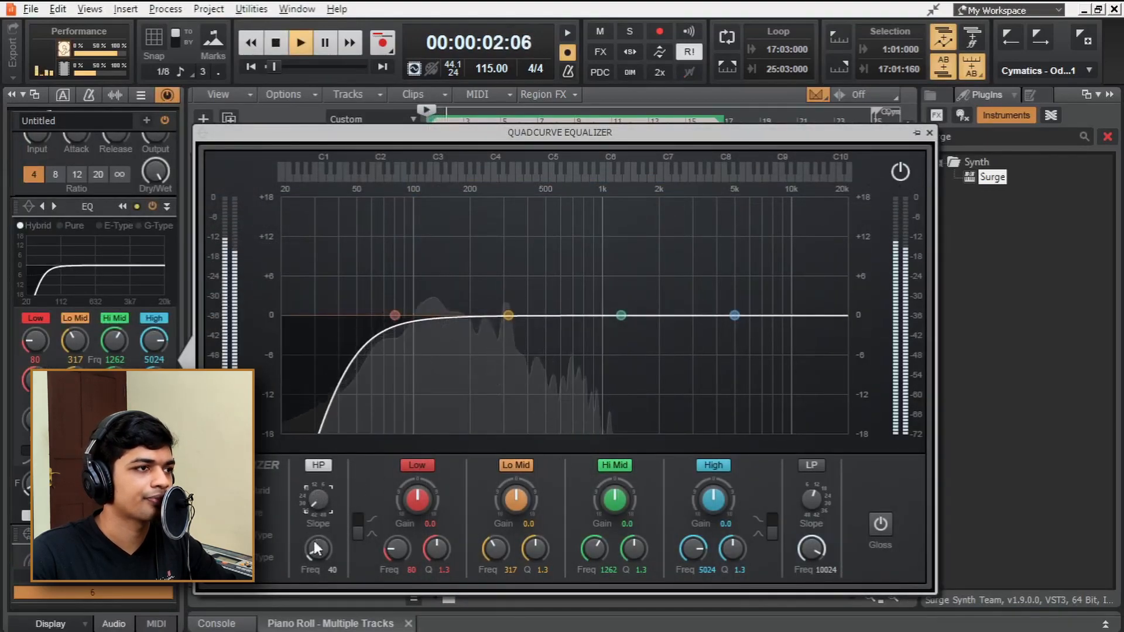
{"action": "scroll", "coordinate": [320, 546], "scroll_direction": "up", "scroll_amount": 4}
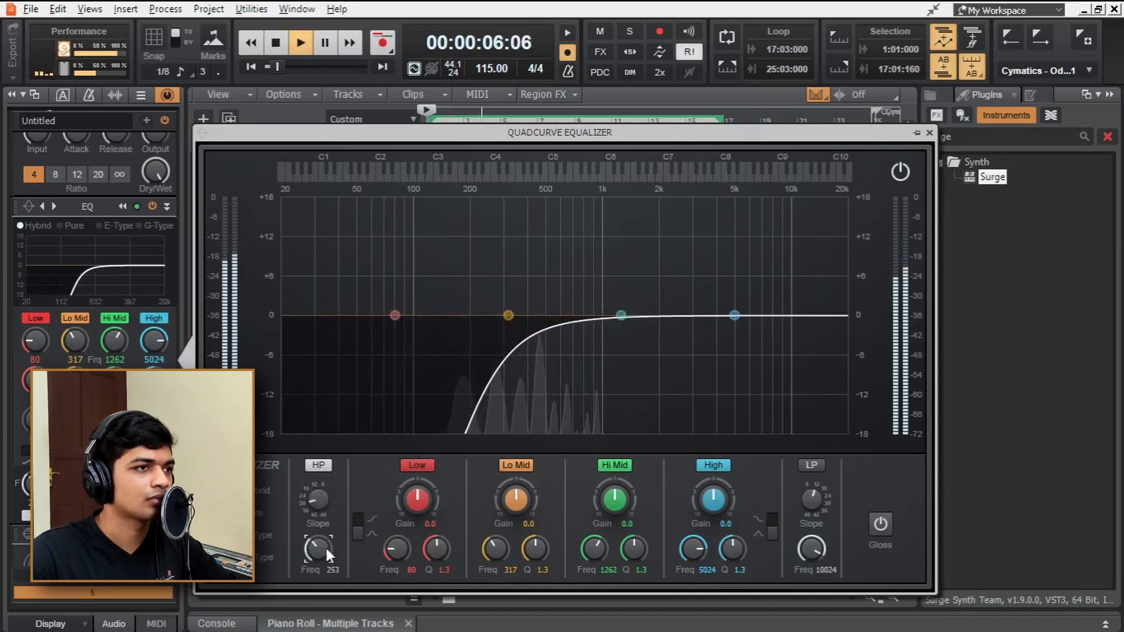
{"action": "scroll", "coordinate": [325, 546], "scroll_direction": "down", "scroll_amount": 3}
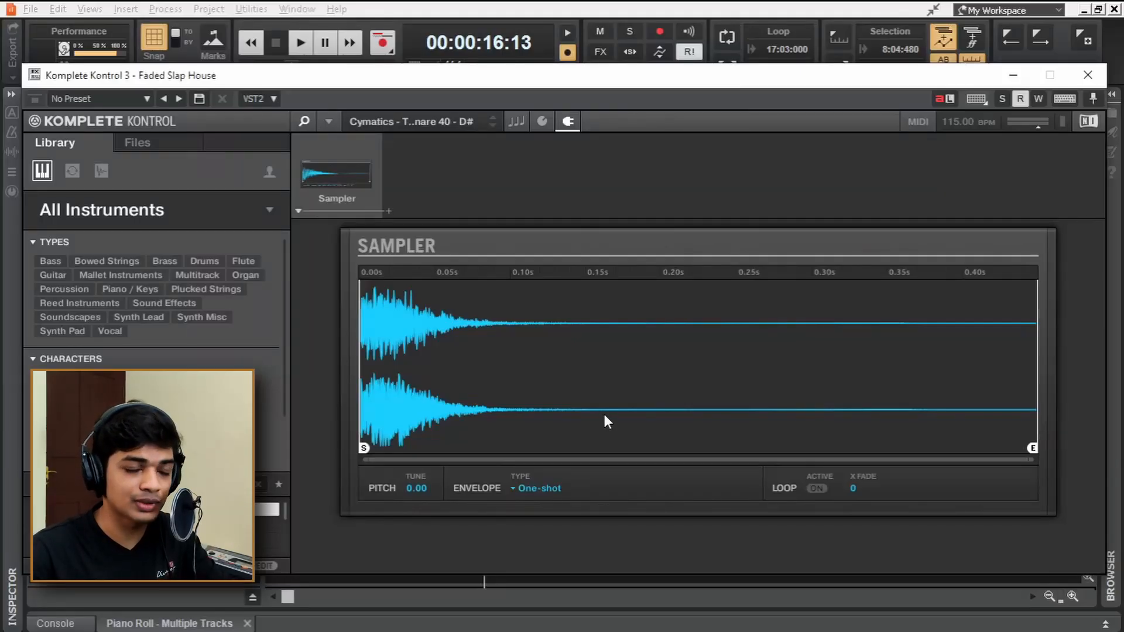
- Copy the Slap Bass clip from bar 17 to bar 9 of the Snare build track and trim it to one bar
{"action": "left_click", "coordinate": [1088, 75]}
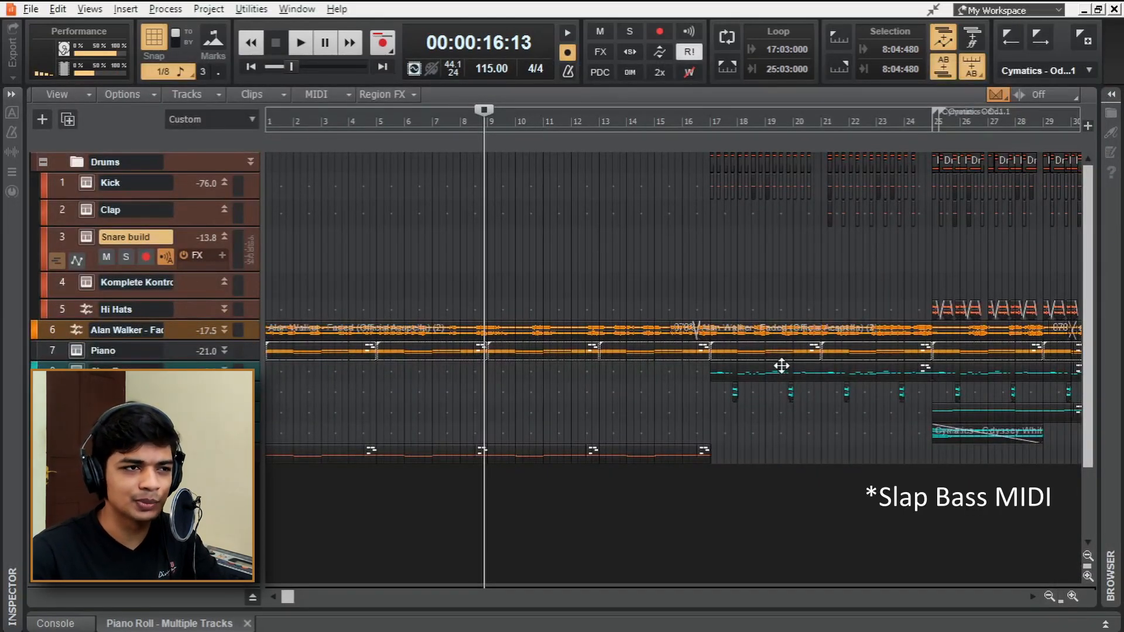
{"action": "left_click", "coordinate": [763, 366]}
{"action": "left_click_drag", "start_coordinate": [763, 366], "coordinate": [542, 253]}
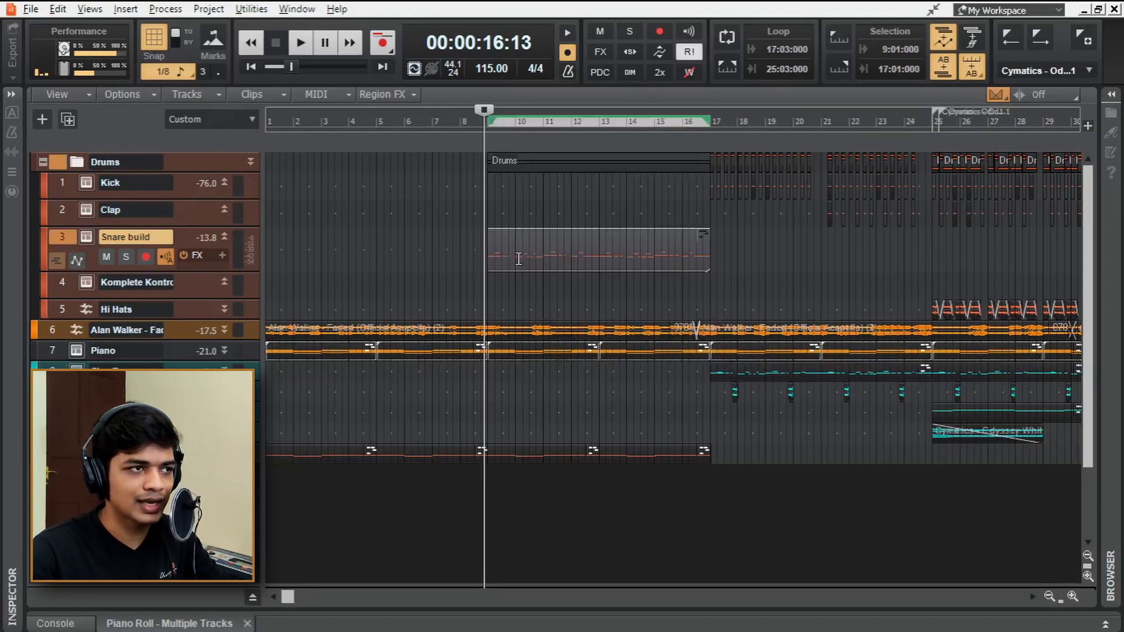
{"action": "left_click", "coordinate": [518, 259], "text": "alt"}
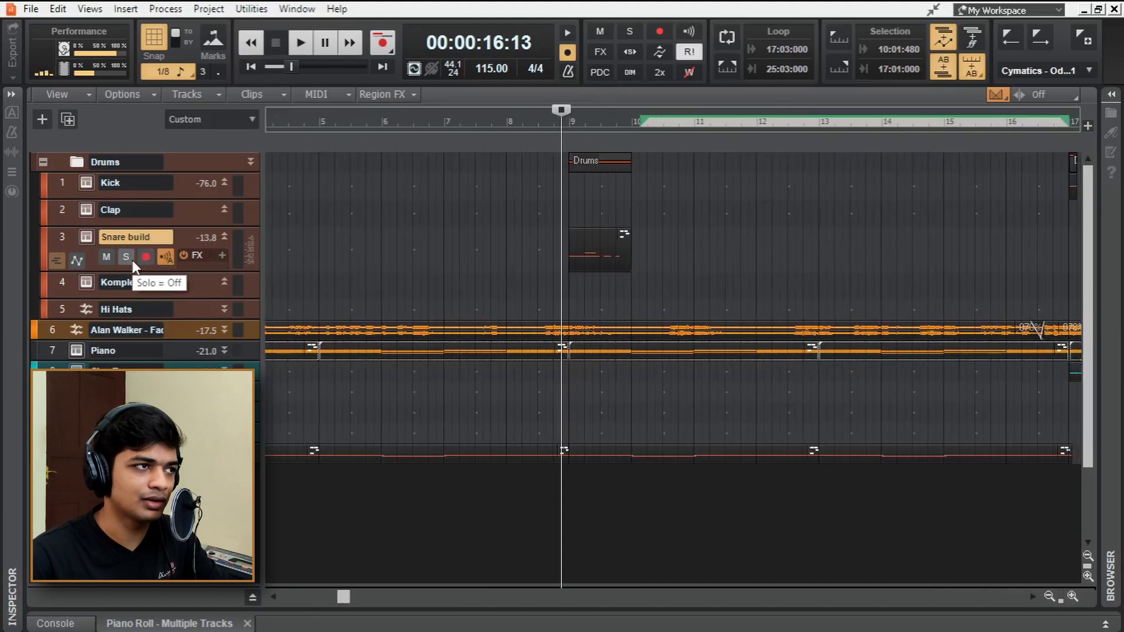
- Solo and play the Snare build track, and delete the Eb4 note from its clip at bar 9
{"action": "left_click", "coordinate": [127, 258]}
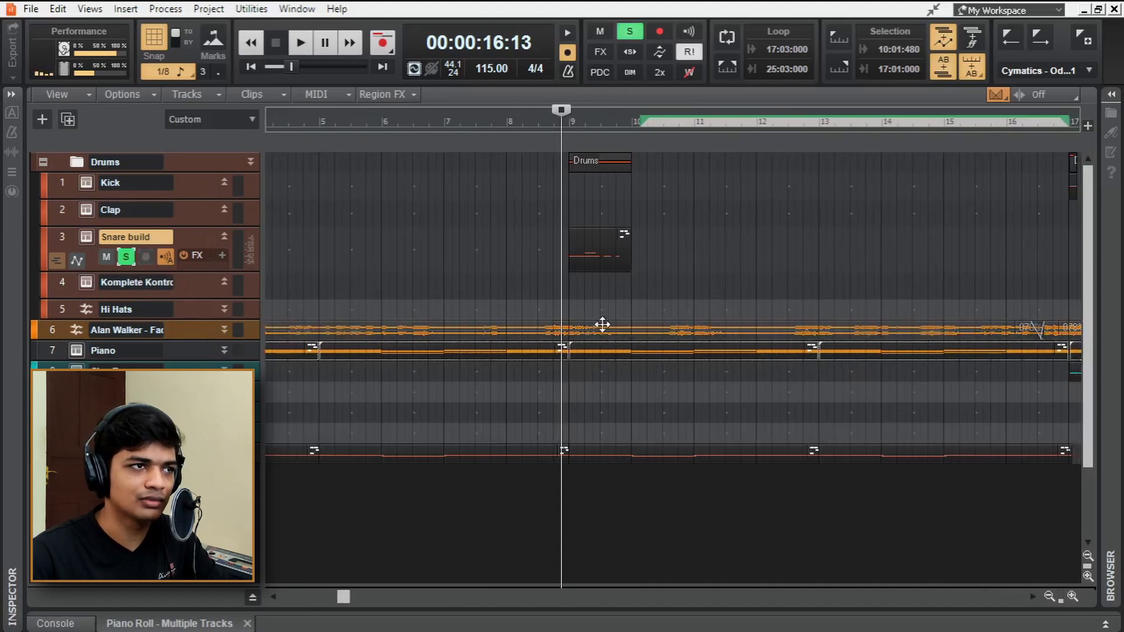
{"action": "key", "text": "space"}
{"action": "key", "text": "space"}
{"action": "double_click", "coordinate": [603, 235]}
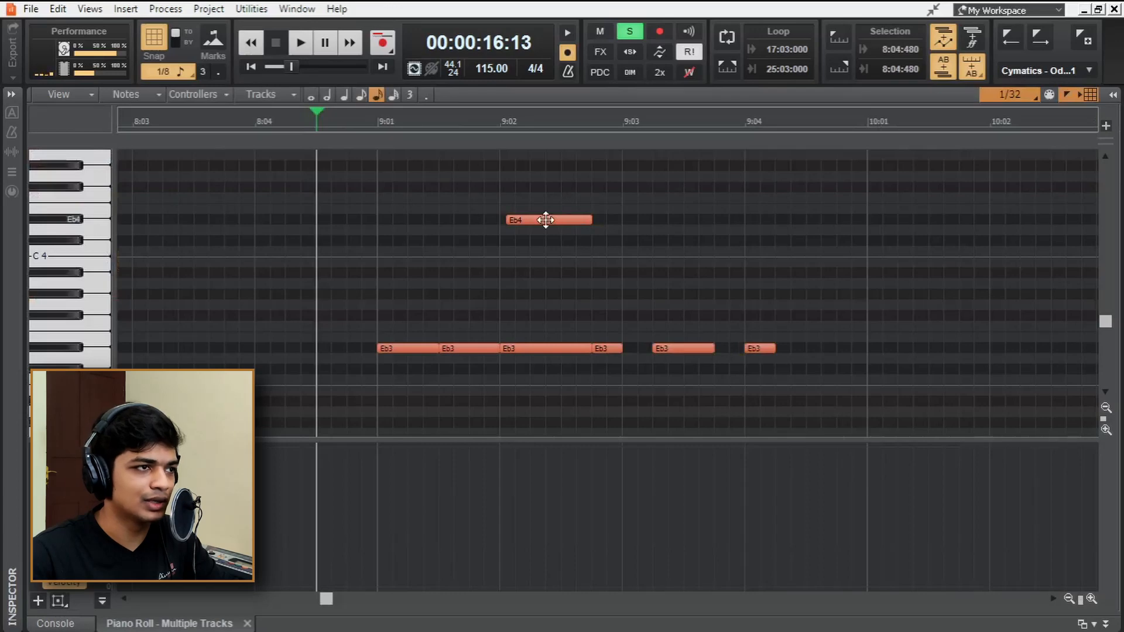
{"action": "right_click", "coordinate": [546, 220]}
- Transpose all the Eb3 notes in the Snare build clip up to C5 and play them
{"action": "left_click", "coordinate": [87, 349]}
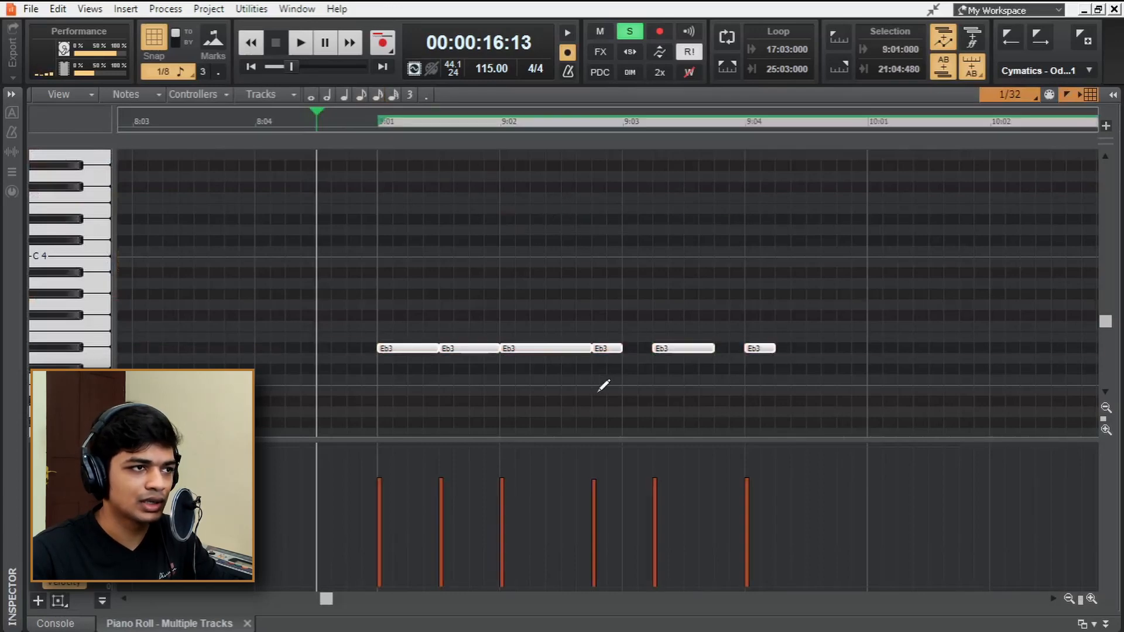
{"action": "scroll", "coordinate": [529, 368], "scroll_direction": "up", "scroll_amount": 2}
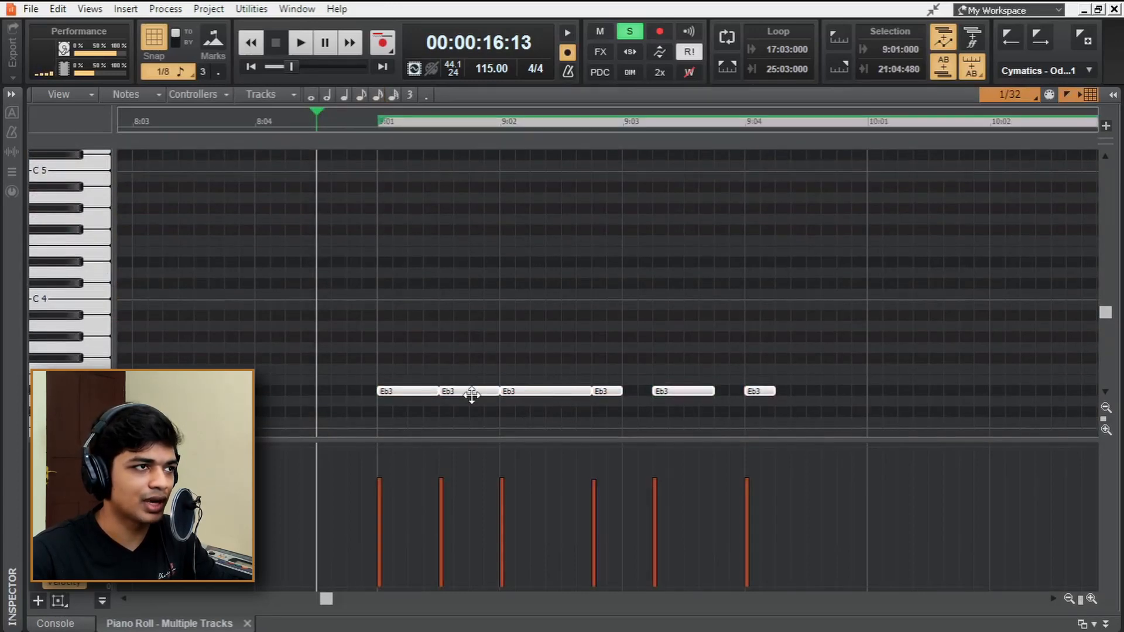
{"action": "left_click_drag", "start_coordinate": [472, 395], "coordinate": [474, 310]}
{"action": "key", "text": "space"}
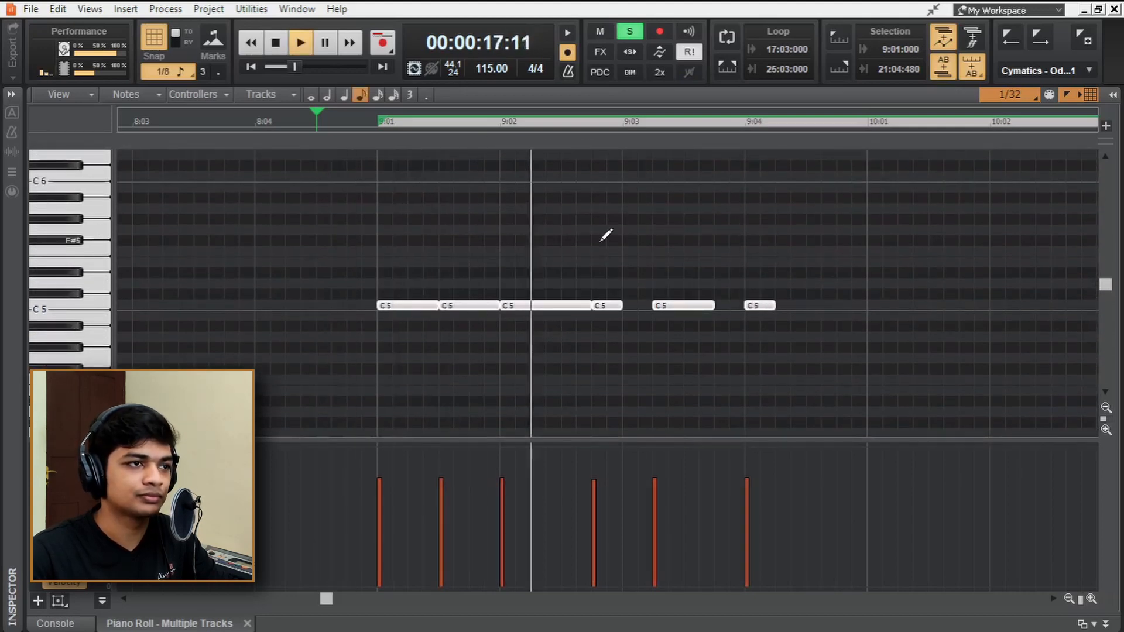
{"action": "key", "text": "space"}
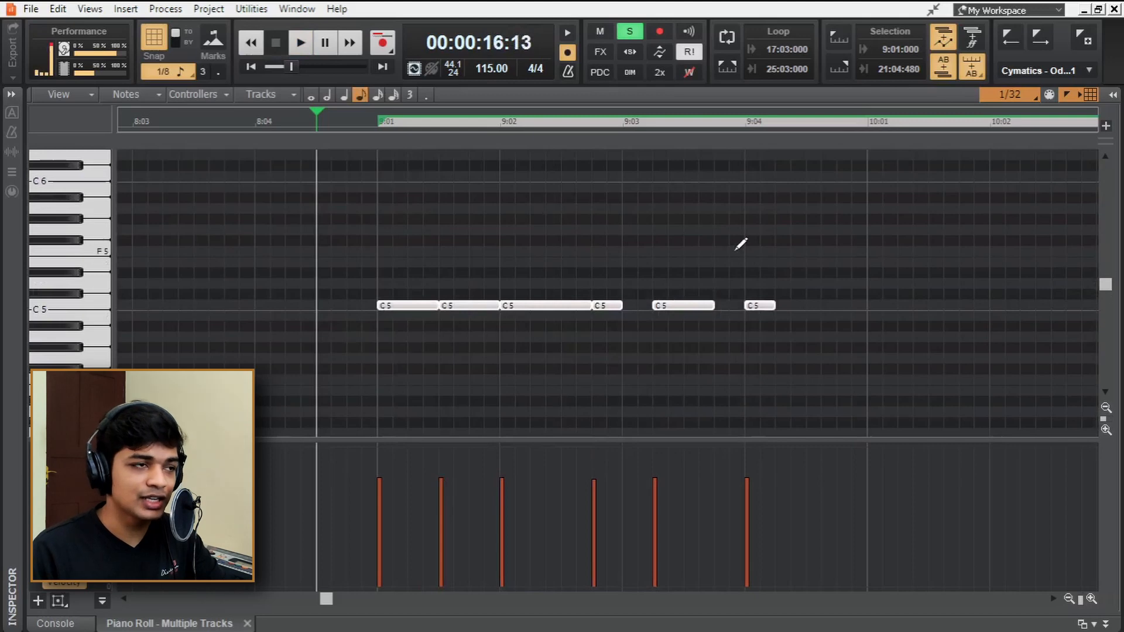
- Add two short C5 notes at the end of bar 9 and copy the snare pattern into bar 10
{"action": "left_click", "coordinate": [760, 306]}
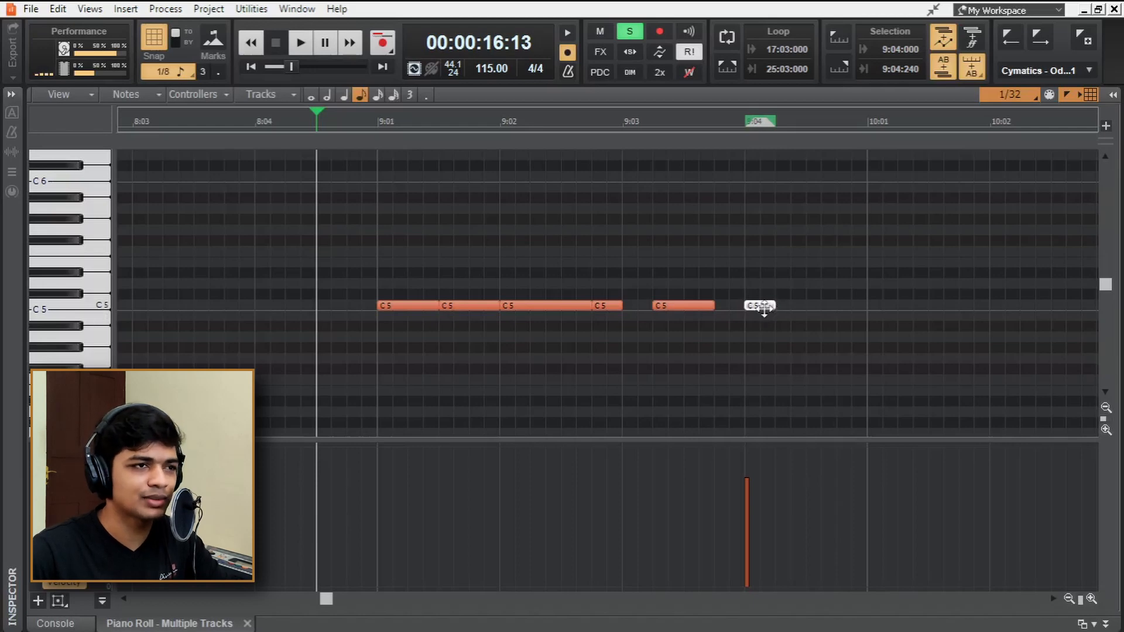
{"action": "left_click_drag", "start_coordinate": [761, 305], "coordinate": [853, 306]}
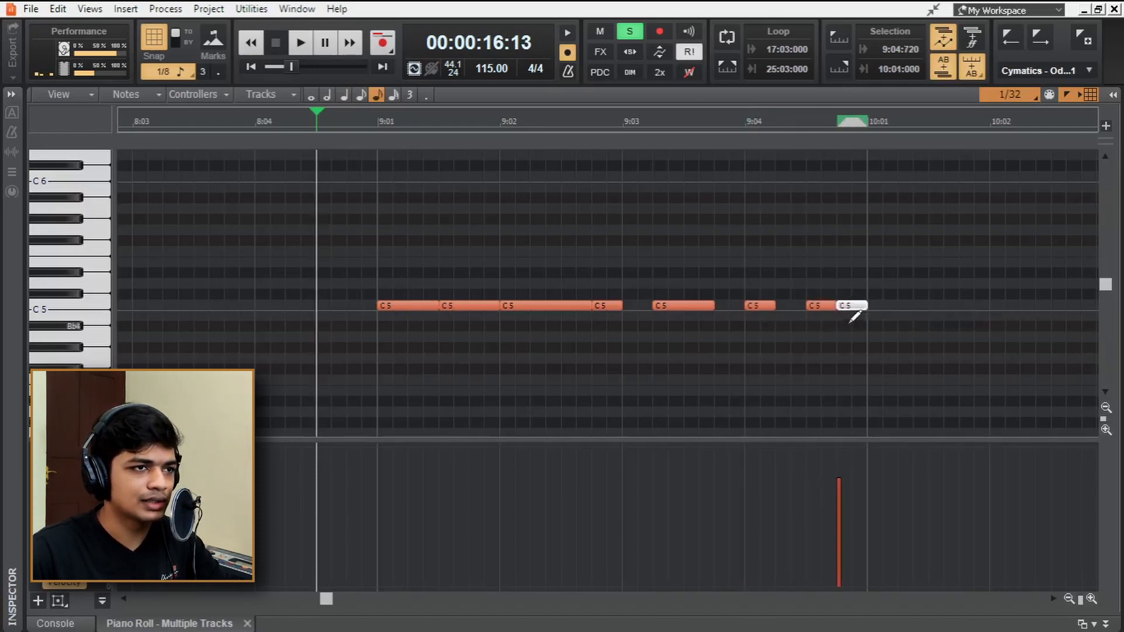
{"action": "left_click_drag", "start_coordinate": [374, 234], "coordinate": [806, 351]}
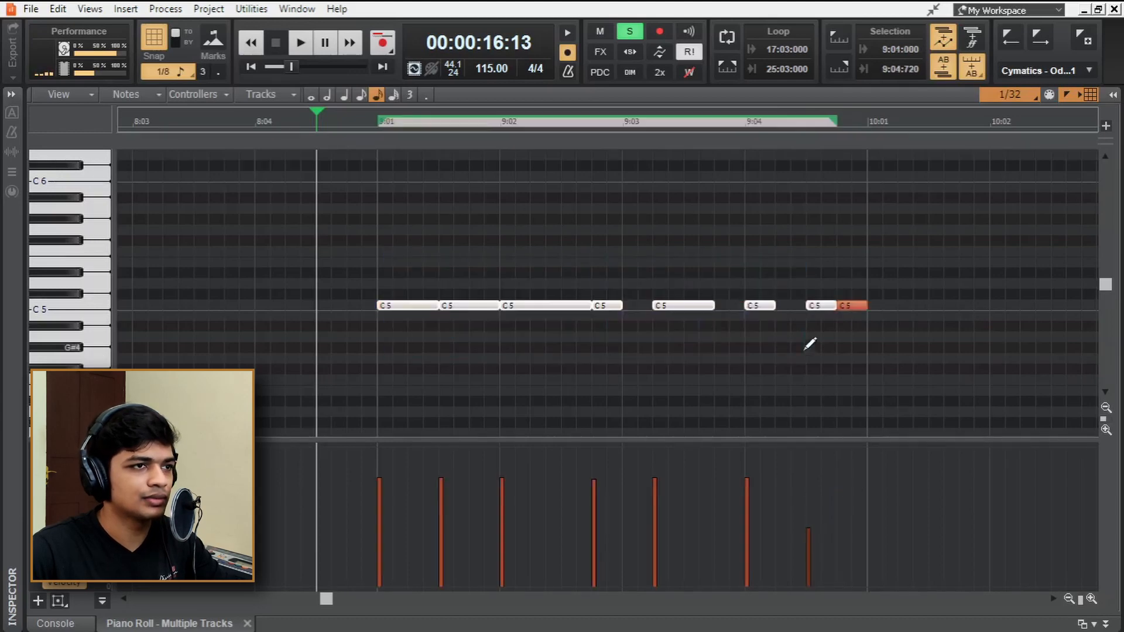
{"action": "mouse_move", "coordinate": [386, 274]}
{"action": "left_mouse_down"}
{"action": "mouse_move", "coordinate": [684, 361]}
{"action": "mouse_move", "coordinate": [773, 346]}
{"action": "left_mouse_up"}
{"action": "left_click_drag", "start_coordinate": [412, 304], "coordinate": [902, 310]}
- Duplicate the two-bar Snare build pattern three times to fill bars 9 to 17, and unsolo the track
{"action": "scroll", "coordinate": [570, 288], "scroll_direction": "right", "scroll_amount": 6}
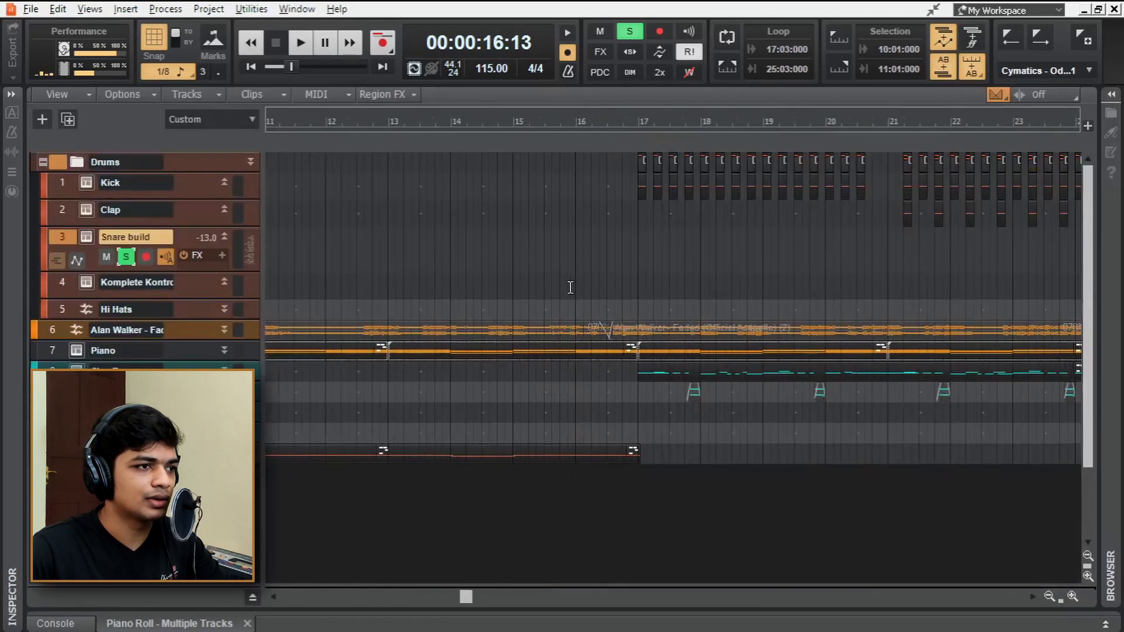
{"action": "left_click_drag", "start_coordinate": [457, 598], "coordinate": [428, 596]}
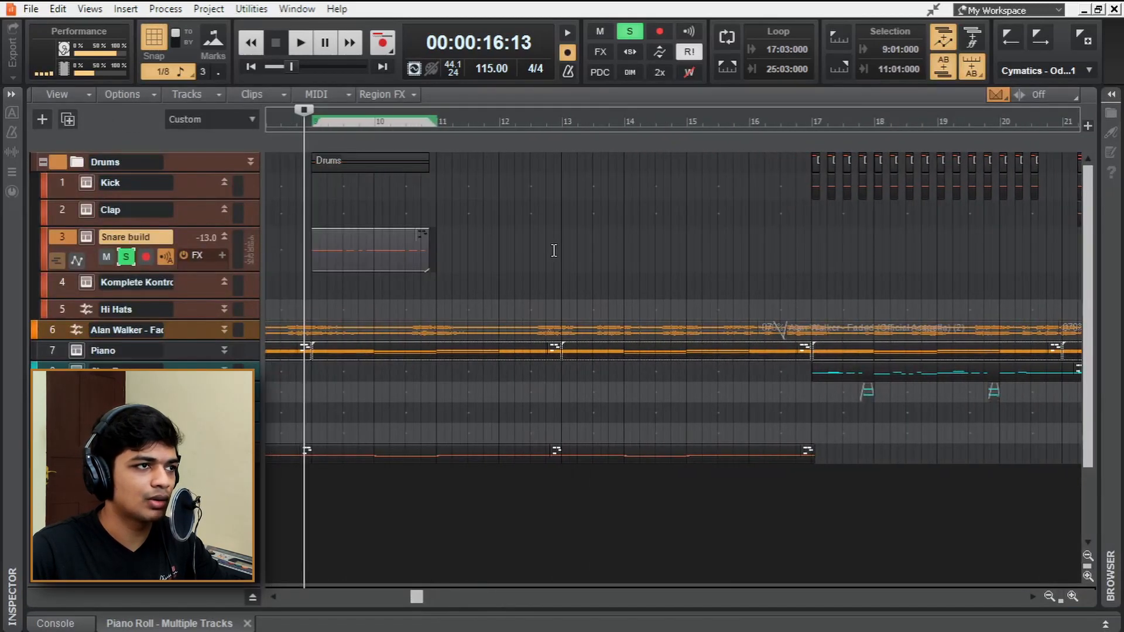
{"action": "key", "text": "ctrl+d"}
{"action": "key", "text": "ctrl+d"}
{"action": "key", "text": "ctrl+d"}
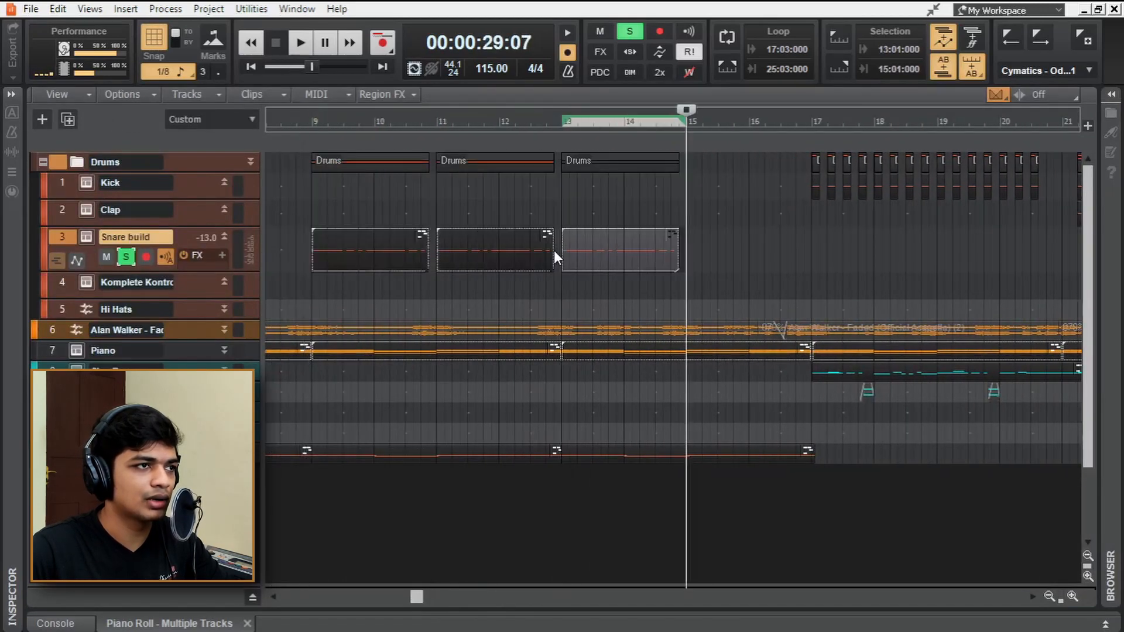
{"action": "key", "text": "ctrl+d"}
{"action": "left_click", "coordinate": [297, 205]}
{"action": "left_click", "coordinate": [126, 257]}
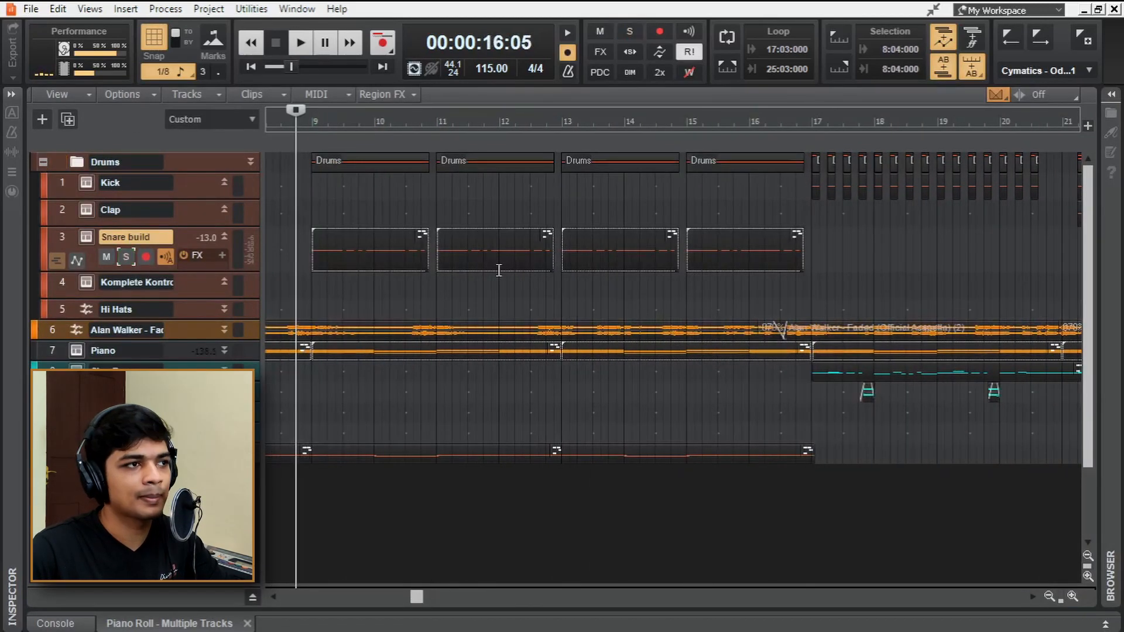
- Play the snare build and shorten the last Snare build clip so it ends just after the start of bar 16
{"action": "key", "text": "space"}
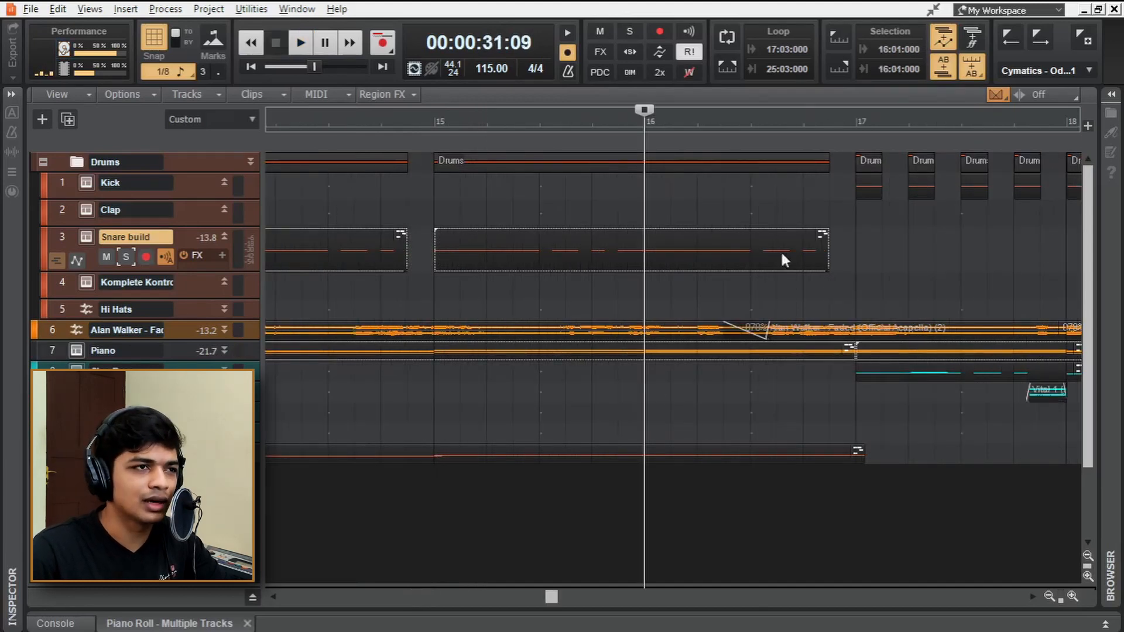
{"action": "left_click", "coordinate": [737, 252]}
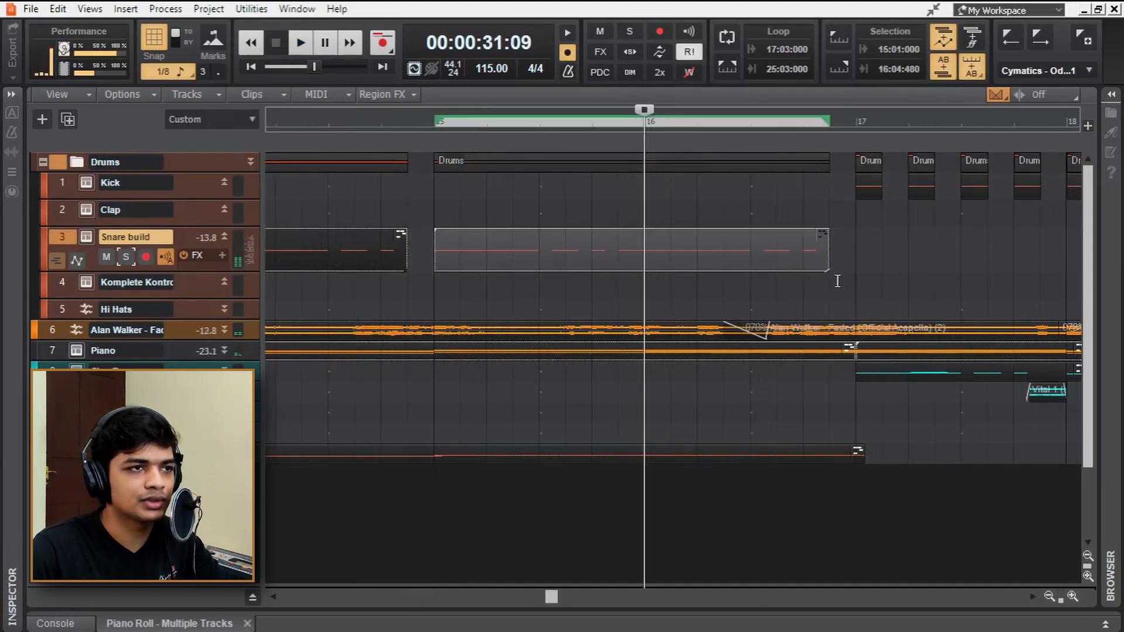
{"action": "left_click_drag", "start_coordinate": [826, 255], "coordinate": [736, 266]}
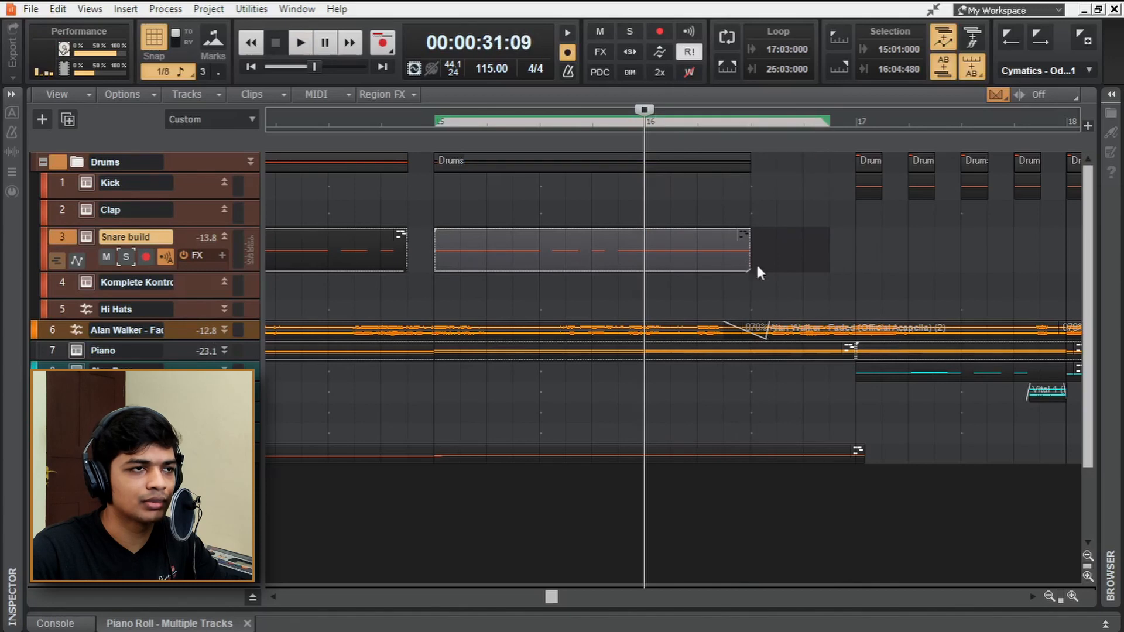
{"action": "key", "text": "space"}
{"action": "key", "text": "space"}
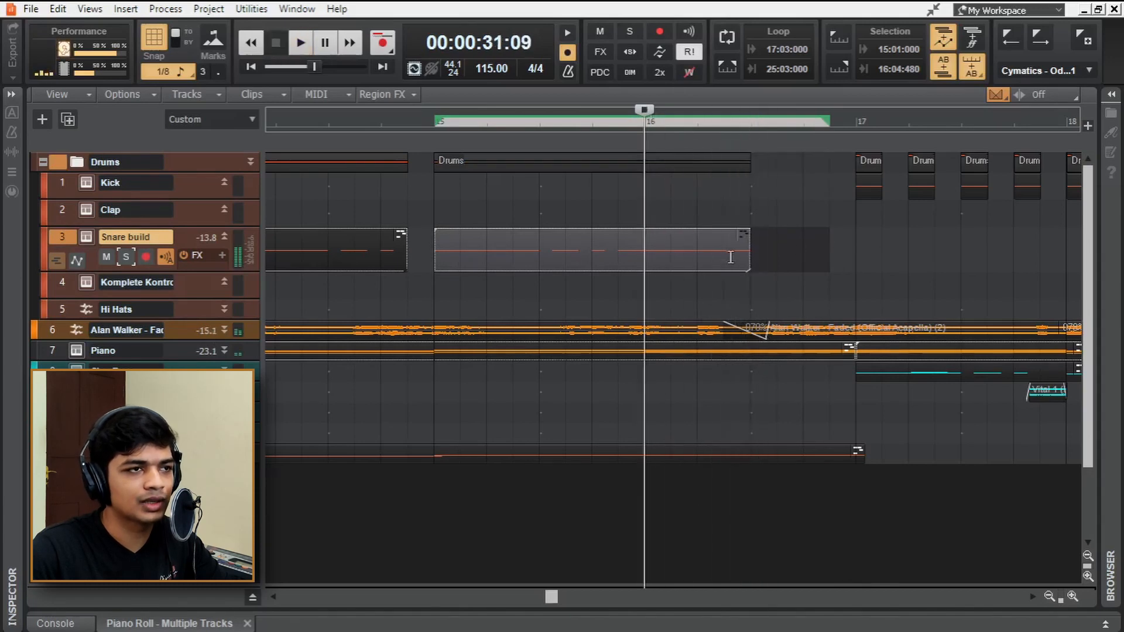
{"action": "left_click_drag", "start_coordinate": [709, 260], "coordinate": [676, 259]}
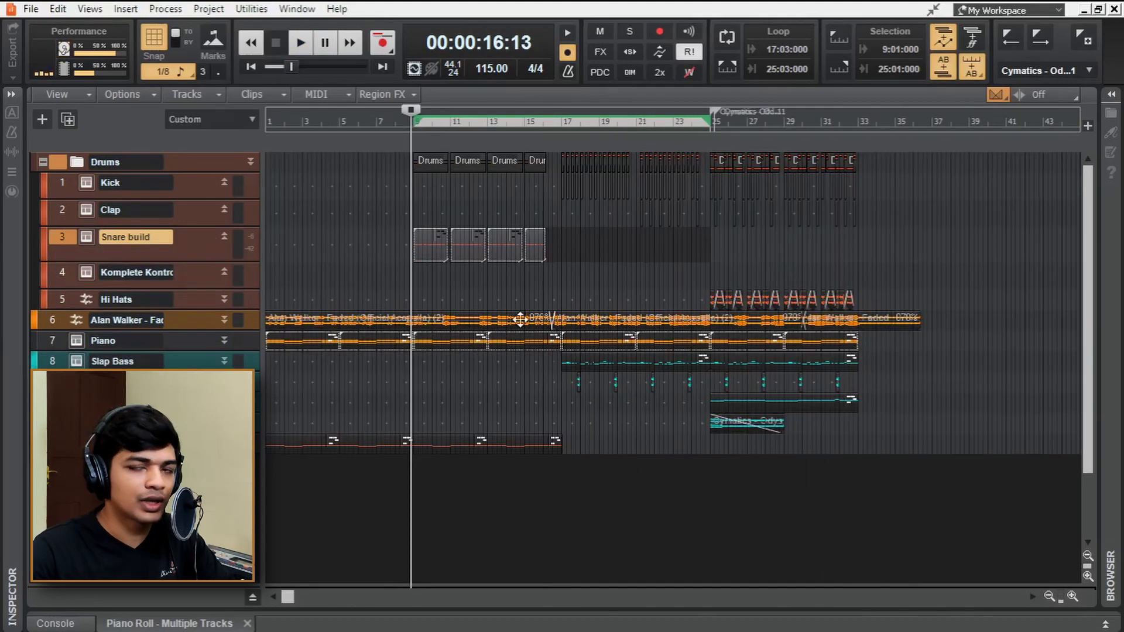
- Enable automation writing for the Snare build sampler and record its Tune rising to 36.00
{"action": "left_click", "coordinate": [85, 237]}
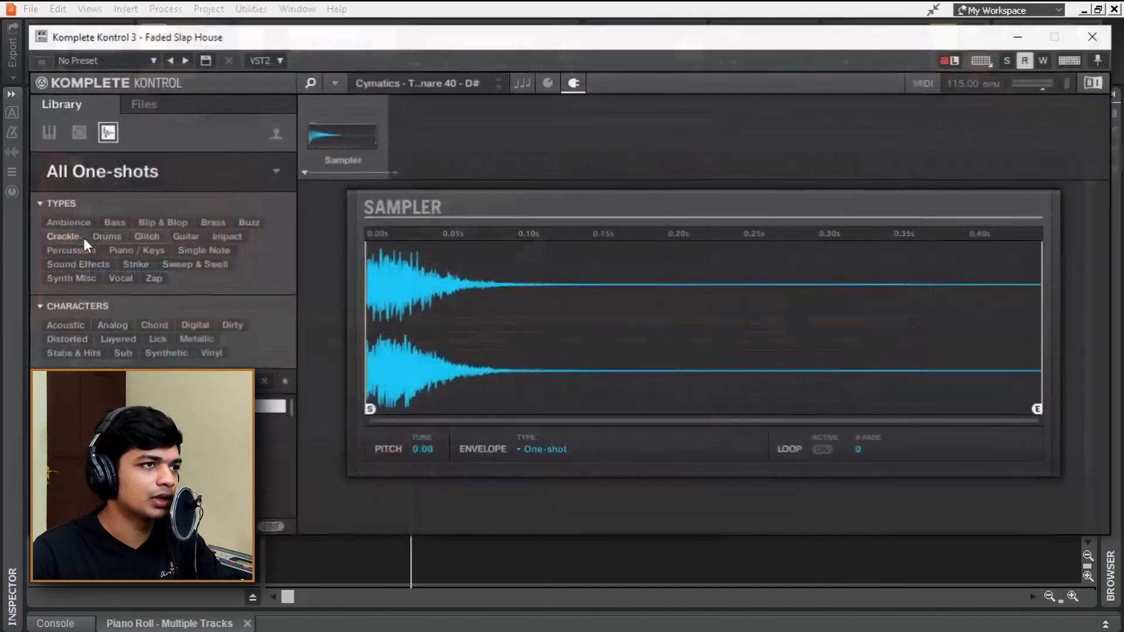
{"action": "left_click", "coordinate": [1045, 60]}
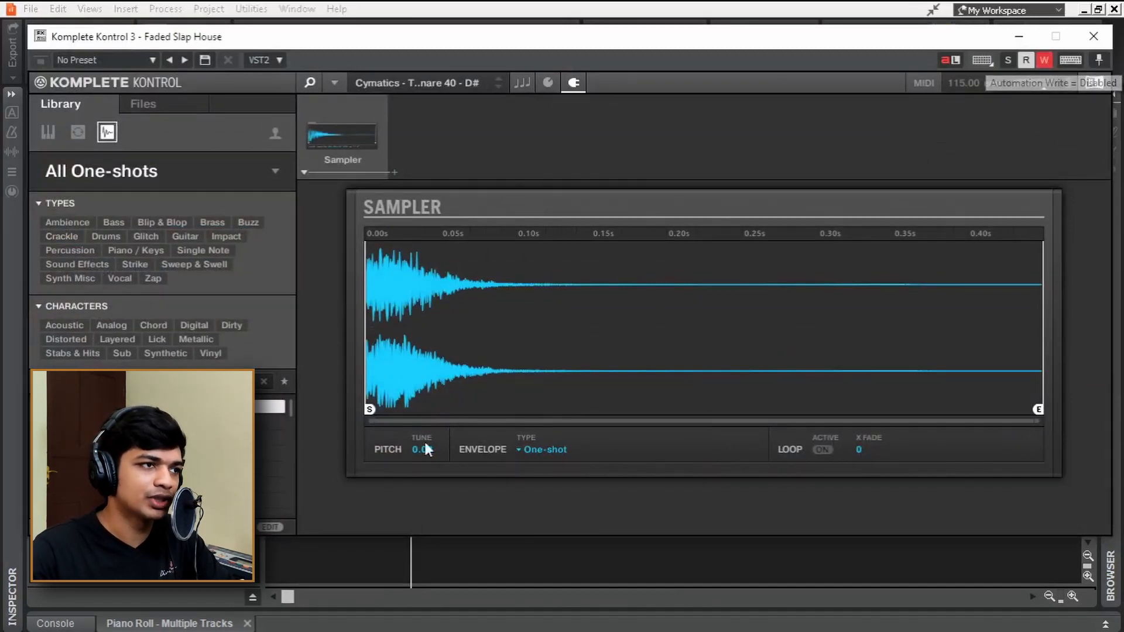
{"action": "left_click_drag", "start_coordinate": [427, 451], "coordinate": [427, 450]}
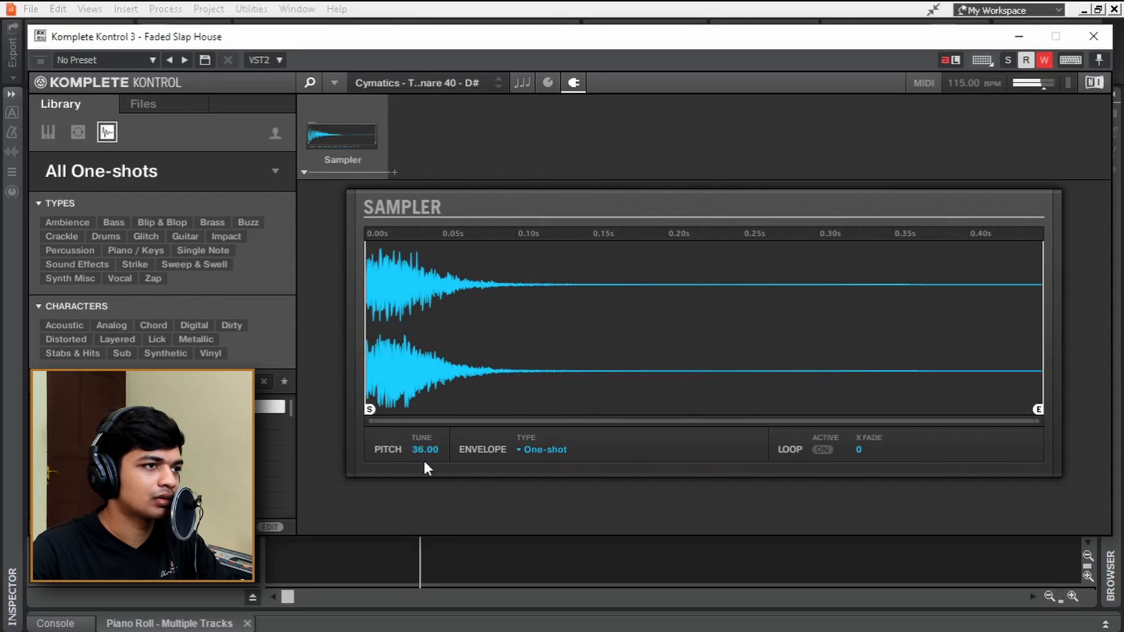
- Shape the Tune envelope to stay flat from bar 9 to bar 13 and ramp up to bar 16, and play it
{"action": "scroll", "coordinate": [508, 322], "scroll_direction": "up", "scroll_amount": 2}
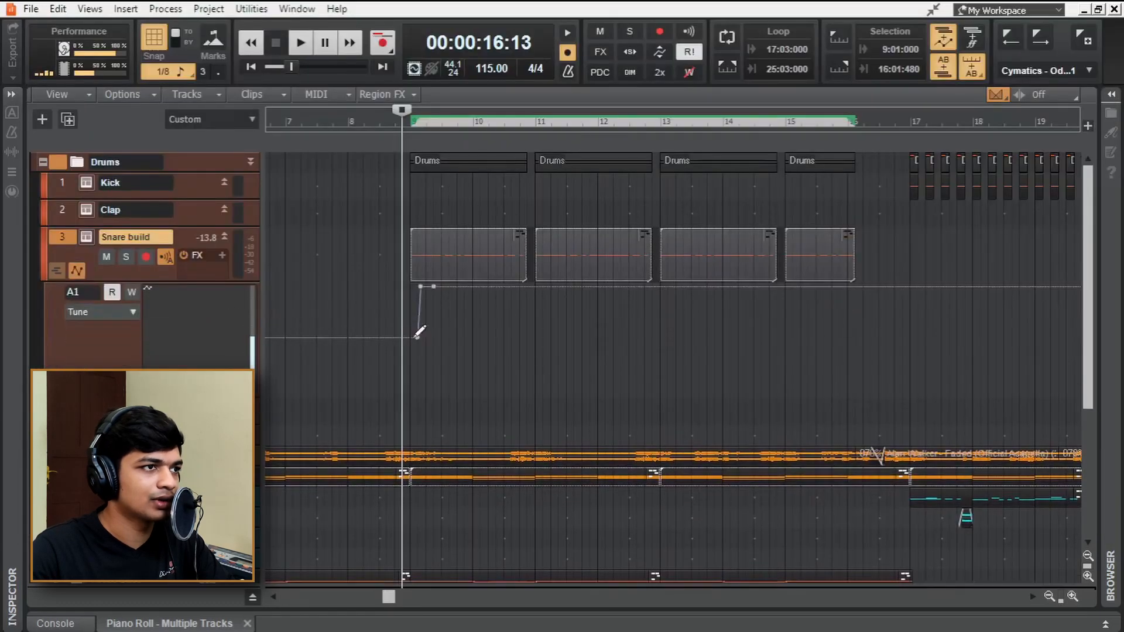
{"action": "left_click", "coordinate": [417, 340]}
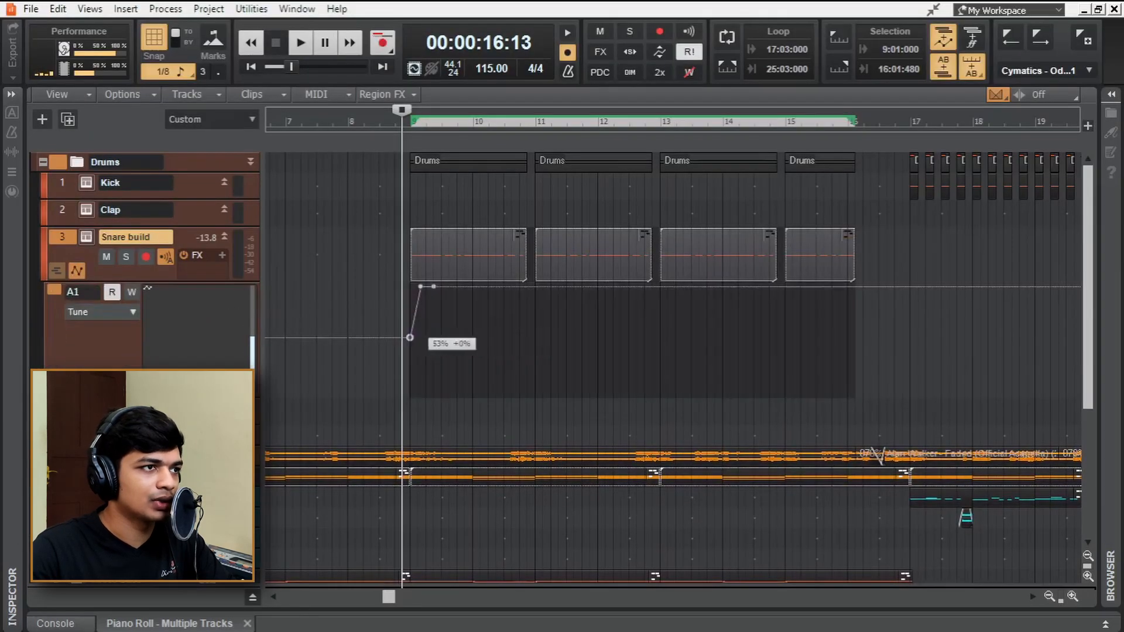
{"action": "left_click_drag", "start_coordinate": [423, 286], "coordinate": [660, 338]}
{"action": "left_click", "coordinate": [662, 191]}
{"action": "key", "text": "space"}
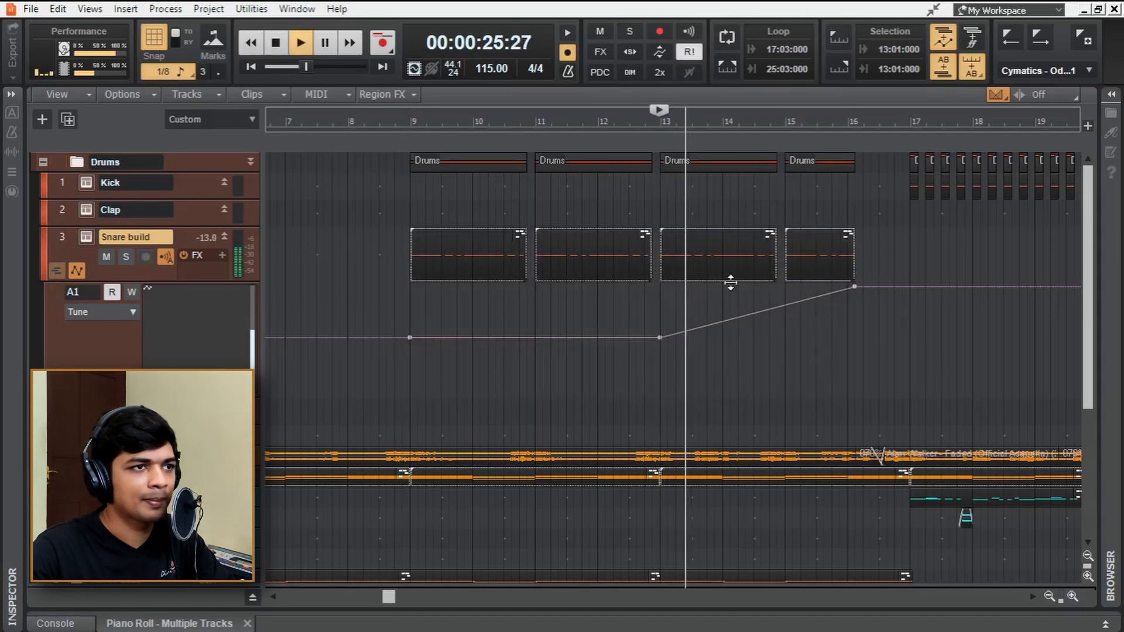
{"action": "mouse_move", "coordinate": [856, 290]}
{"action": "key", "text": "space"}
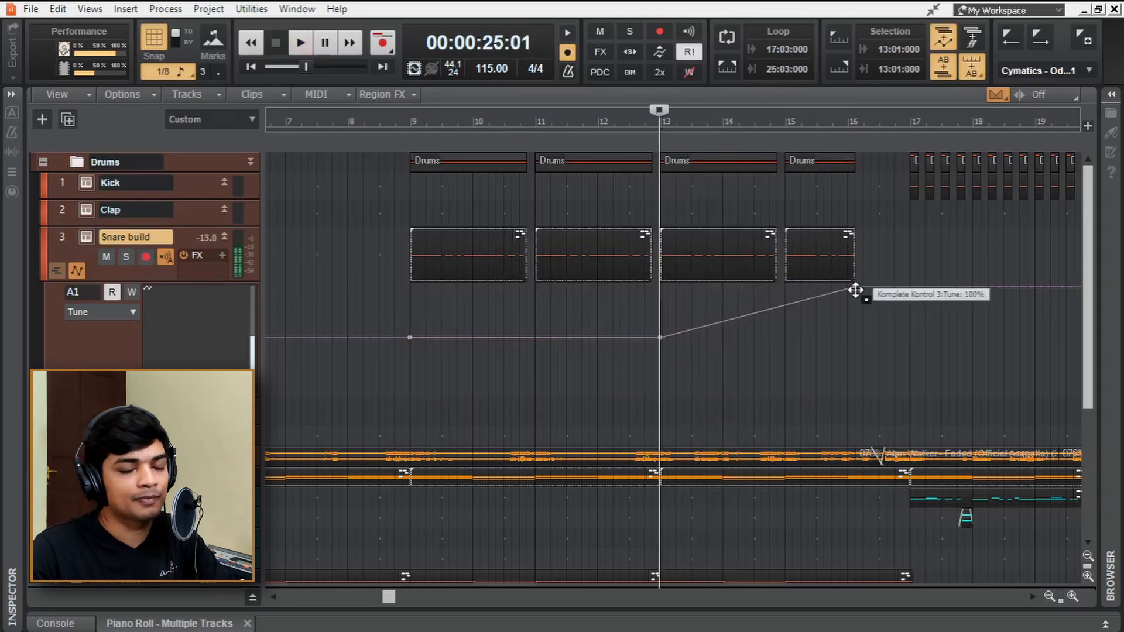
- Lower the Tune envelope's end point to about 62%, make the ramp from bar 13 a slow-starting curve, and play it
{"action": "scroll", "coordinate": [856, 291], "scroll_direction": "up", "scroll_amount": 2, "text": "ctrl"}
{"action": "left_click_drag", "start_coordinate": [856, 291], "coordinate": [855, 329]}
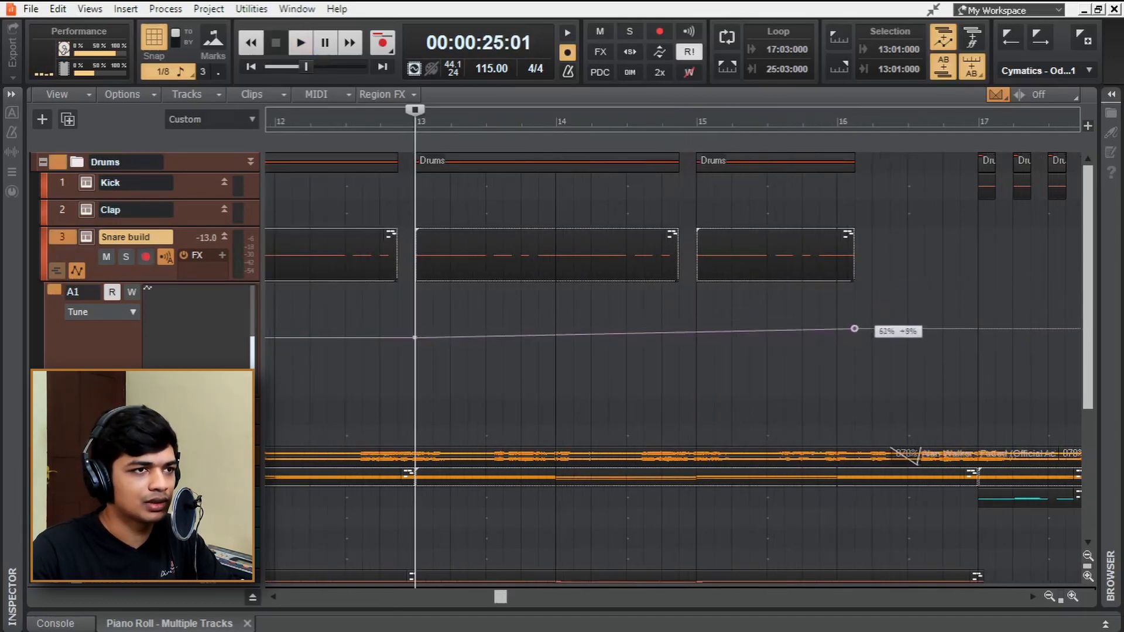
{"action": "right_click", "coordinate": [814, 326]}
{"action": "left_click", "coordinate": [866, 394]}
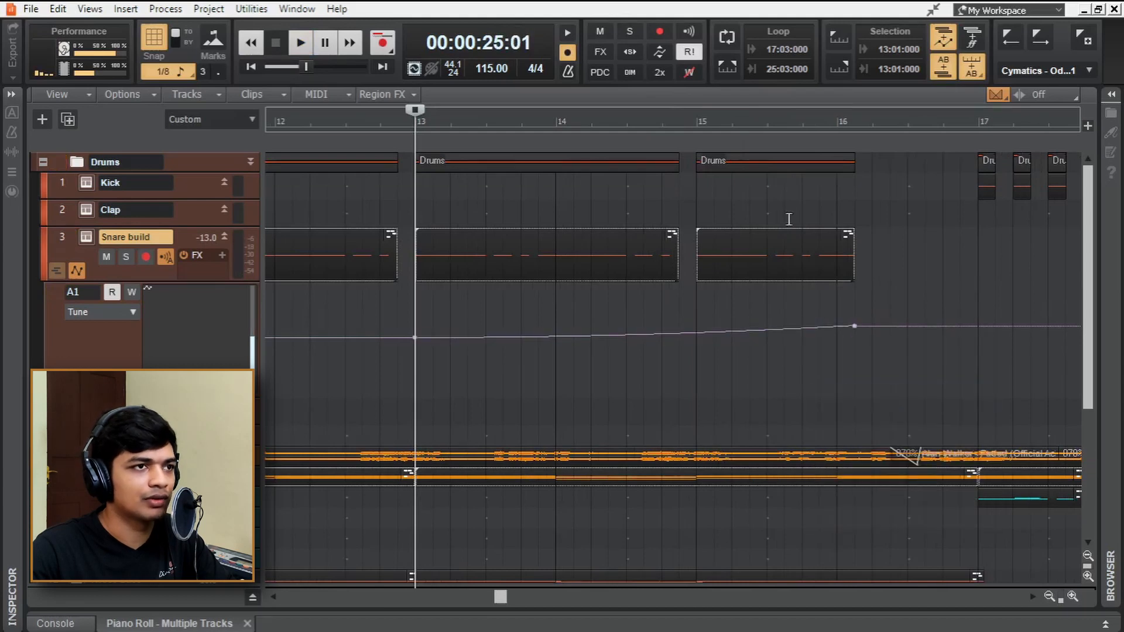
{"action": "key", "text": "space"}
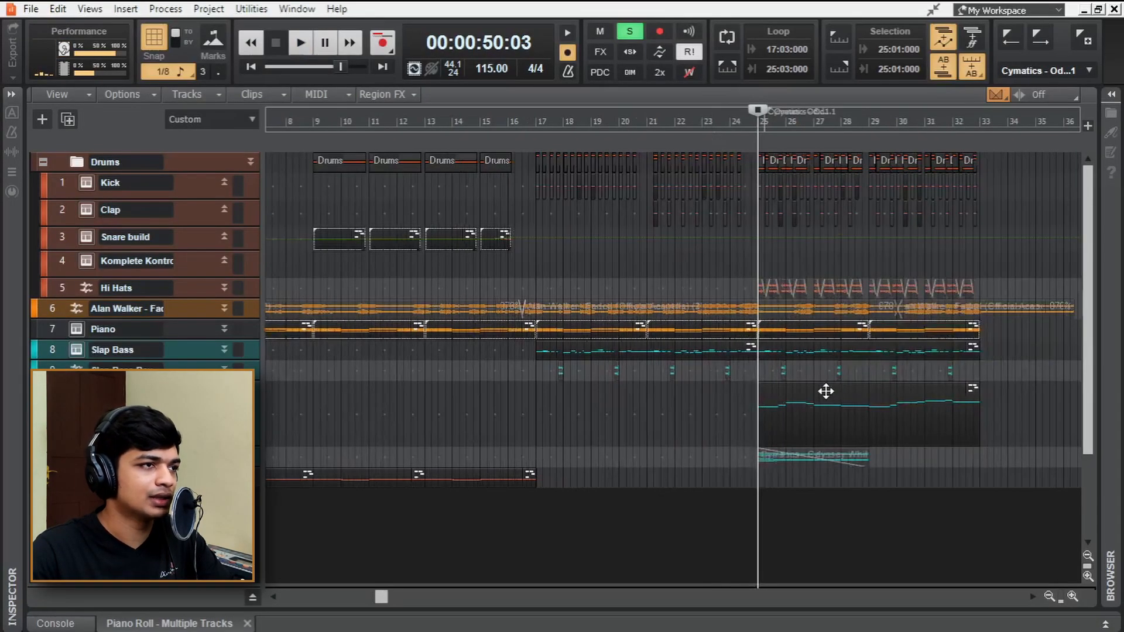
- Copy the Vital lead clip from bar 25 to bar 9 and duplicate it to bar 17
{"action": "left_click_drag", "start_coordinate": [826, 391], "coordinate": [400, 397]}
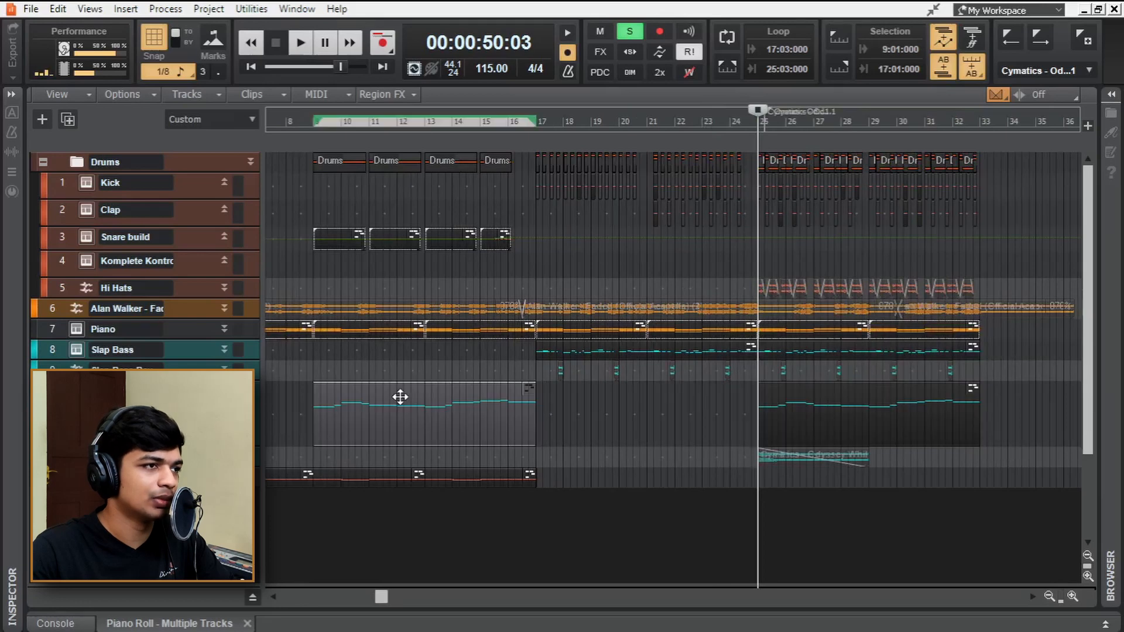
{"action": "key", "text": "ctrl+d"}
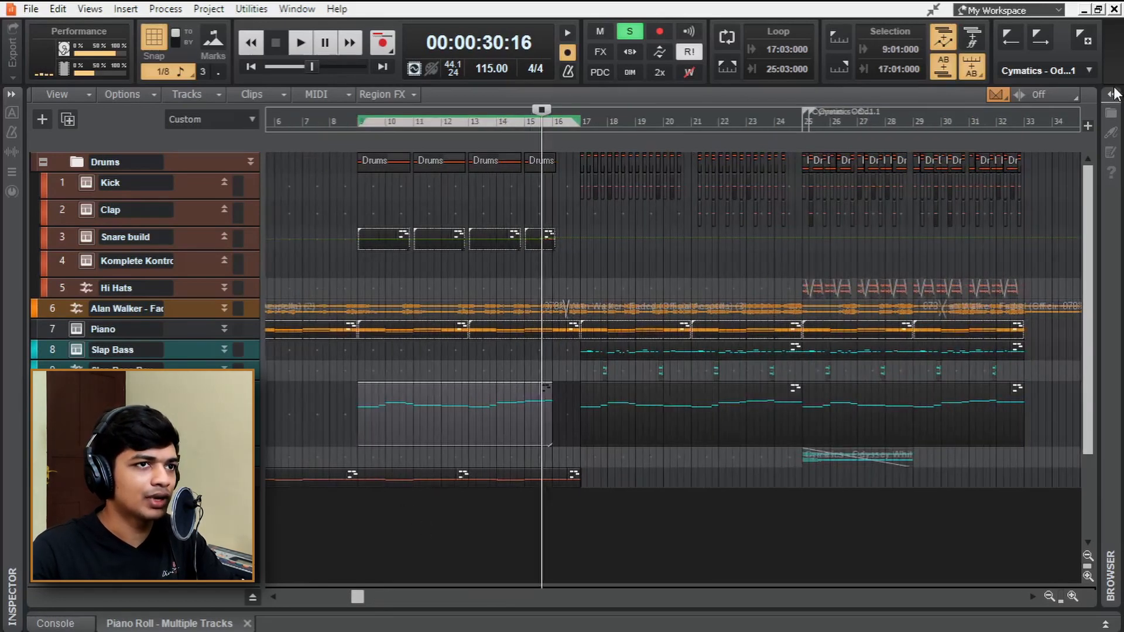
- Add the FAT filter to the Vital 2 lead track and turn its resonance down to the minimum
{"action": "left_click", "coordinate": [1114, 95]}
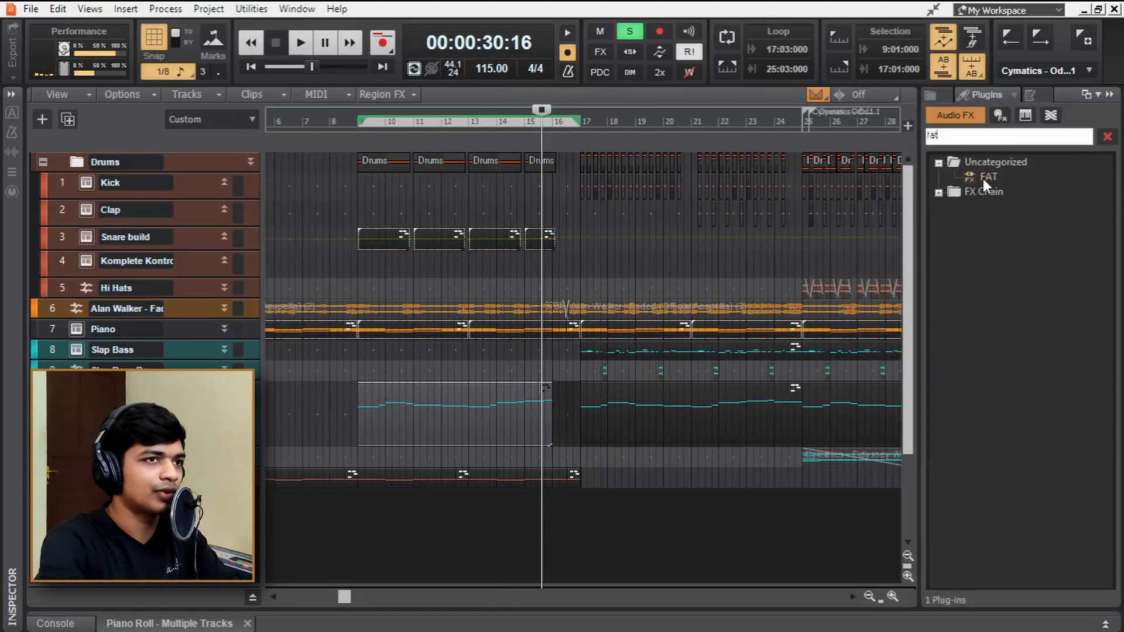
{"action": "double_click", "coordinate": [986, 177]}
{"action": "left_click_drag", "start_coordinate": [210, 38], "coordinate": [502, 226]}
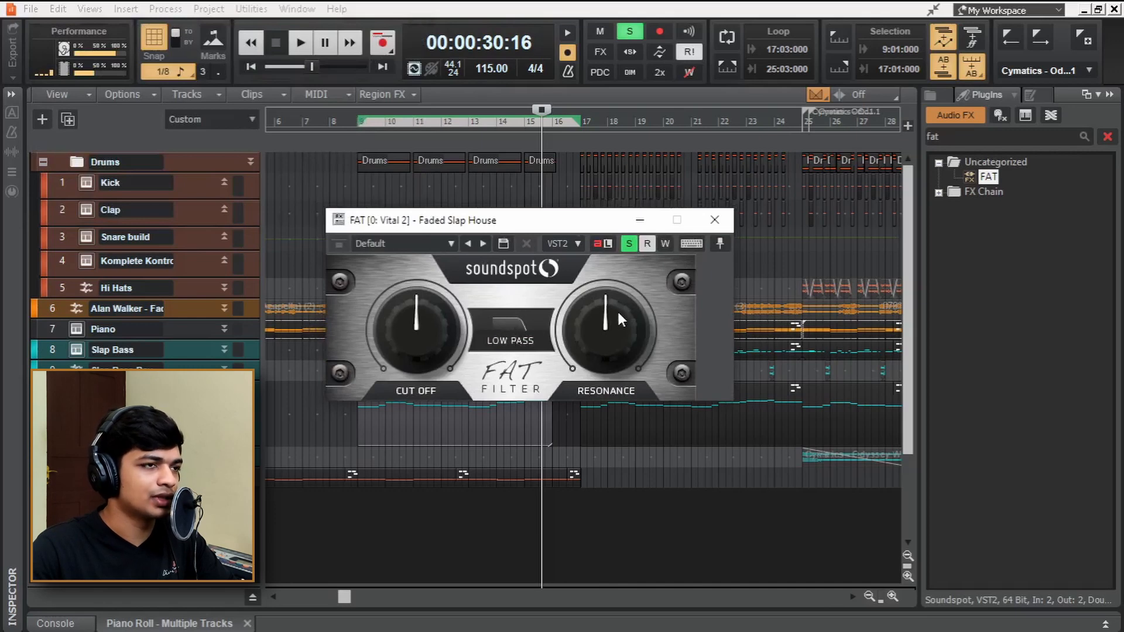
{"action": "left_click_drag", "start_coordinate": [618, 310], "coordinate": [581, 529]}
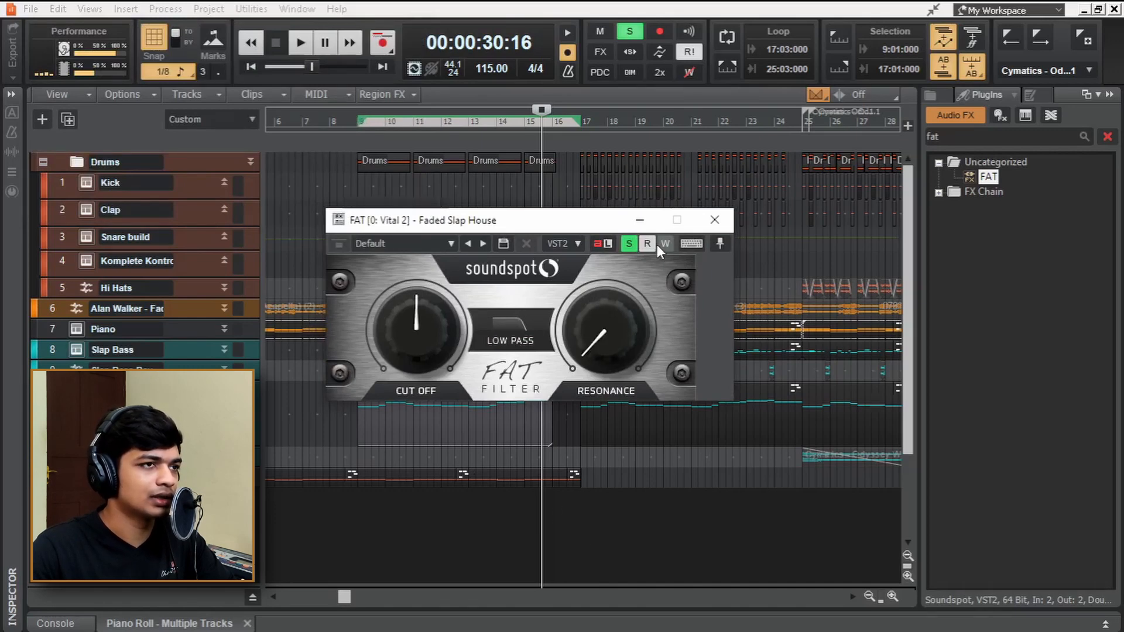
- Record FAT cutoff automation and shape it low over bars 9 to 16, higher at bar 17 and open at bar 25, and play it
{"action": "key", "text": "space"}
{"action": "left_click_drag", "start_coordinate": [428, 323], "coordinate": [421, 363]}
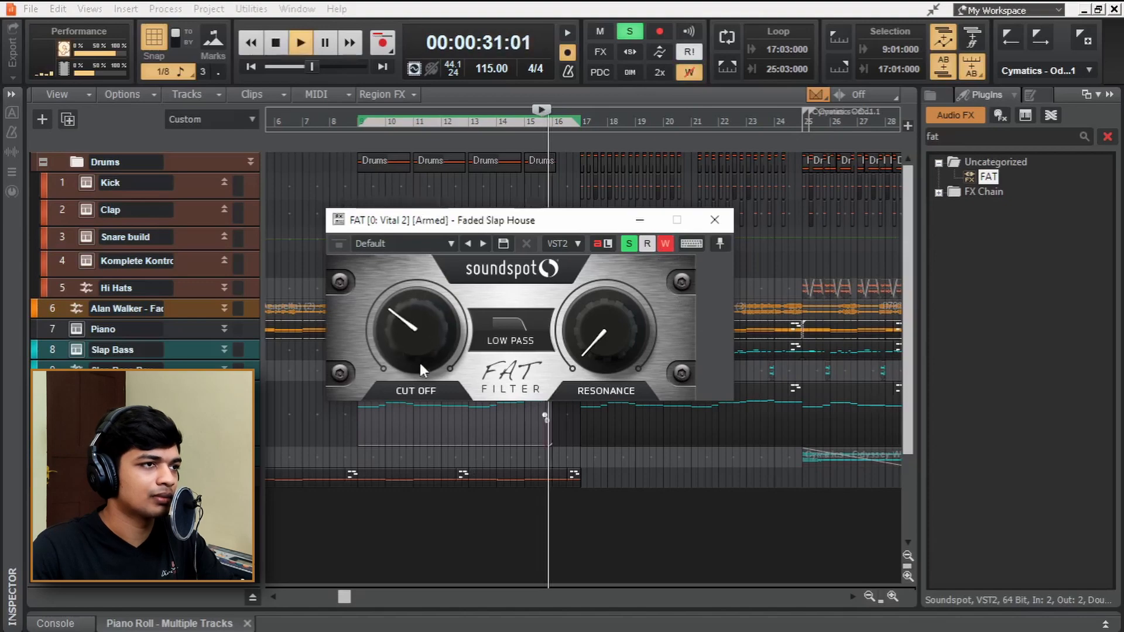
{"action": "key", "text": "space"}
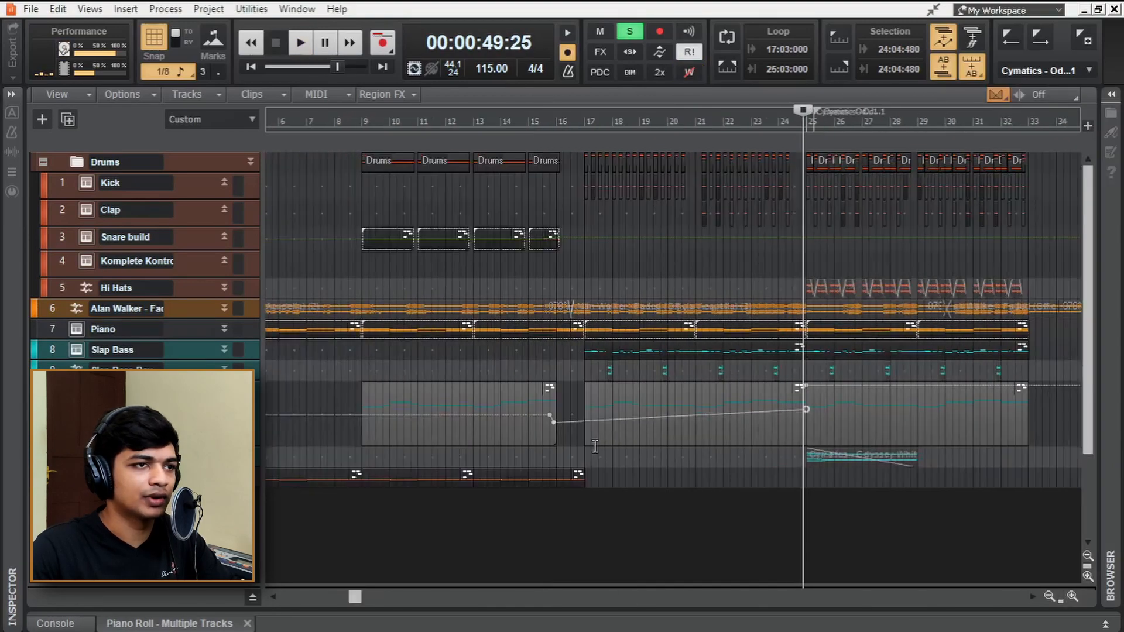
{"action": "right_click", "coordinate": [540, 417]}
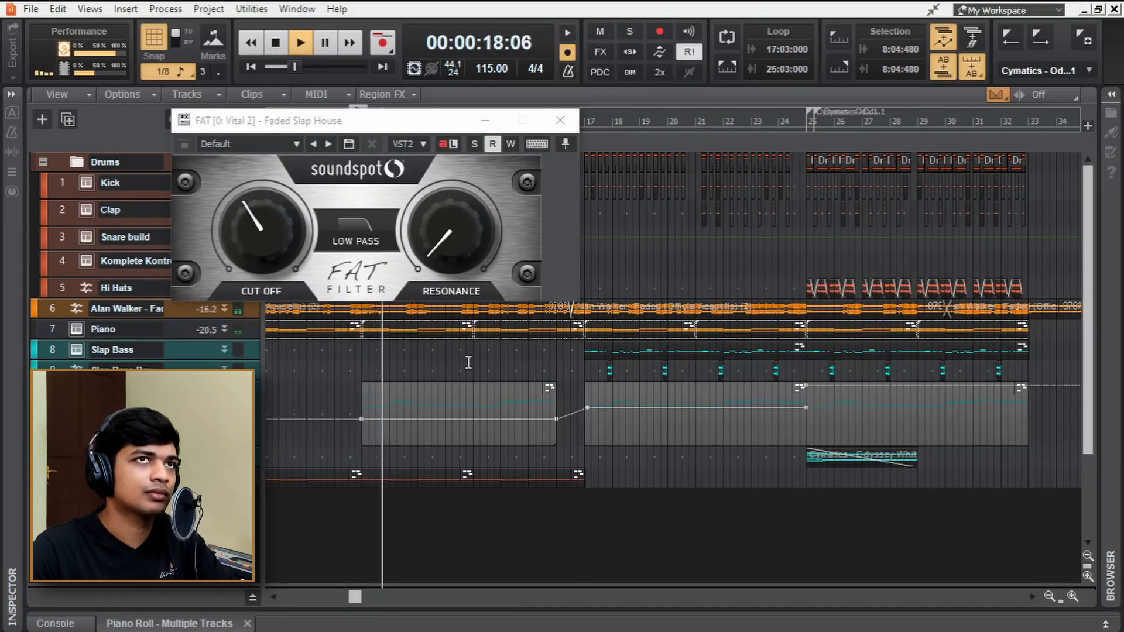
{"action": "key", "text": "space"}
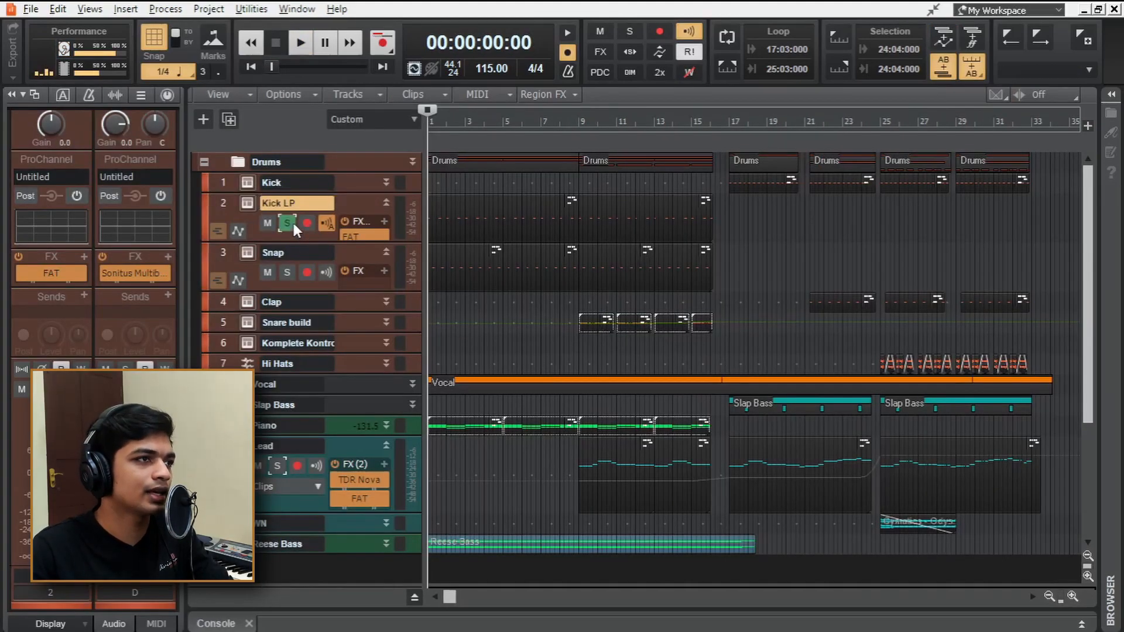
- Solo the Kick LP and Snap tracks and play them together from the start
{"action": "left_click", "coordinate": [292, 222]}
{"action": "left_click", "coordinate": [291, 273]}
{"action": "key", "text": "space"}
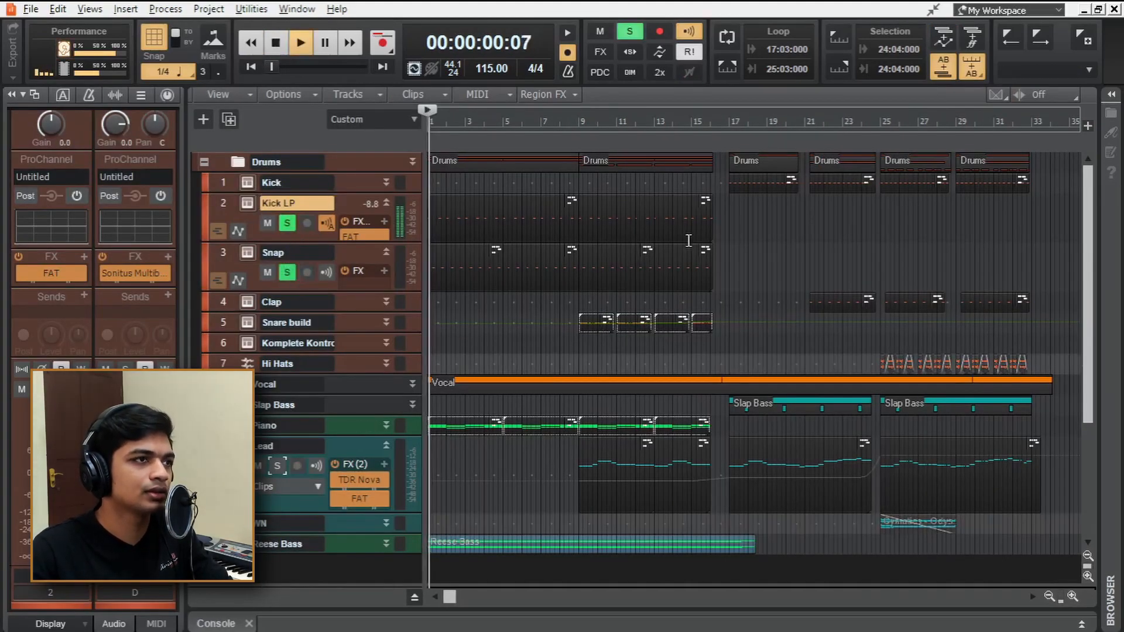
{"action": "key", "text": "space"}
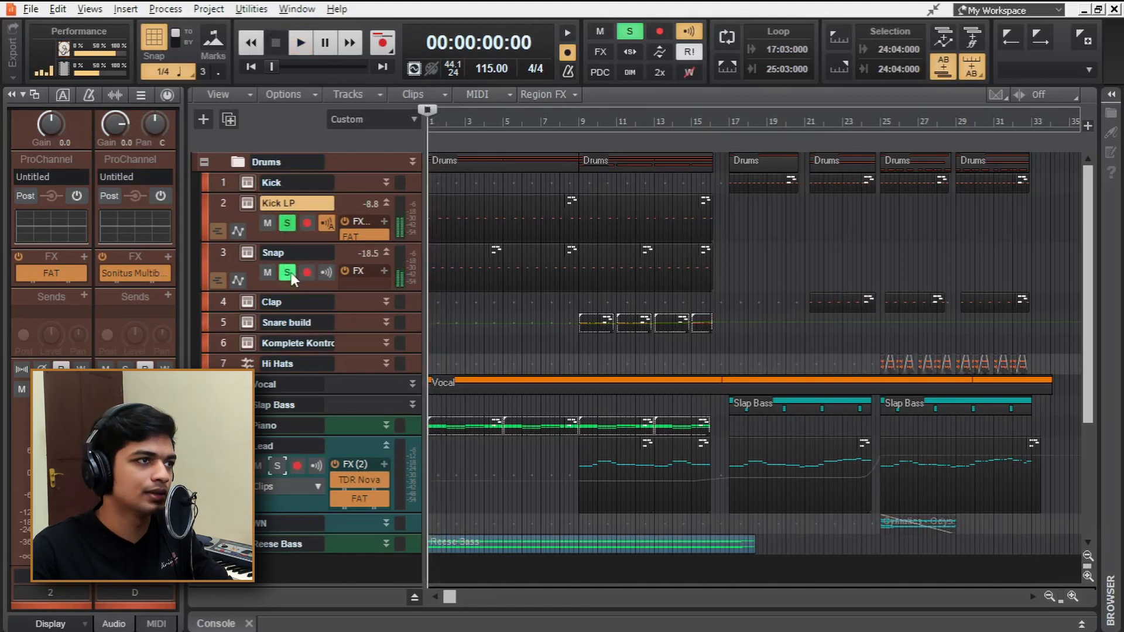
{"action": "left_click", "coordinate": [288, 222]}
- Play the first Lead track solo from bar 25, hide its cutoff automation lane, and play both Lead tracks together
{"action": "key", "text": "space"}
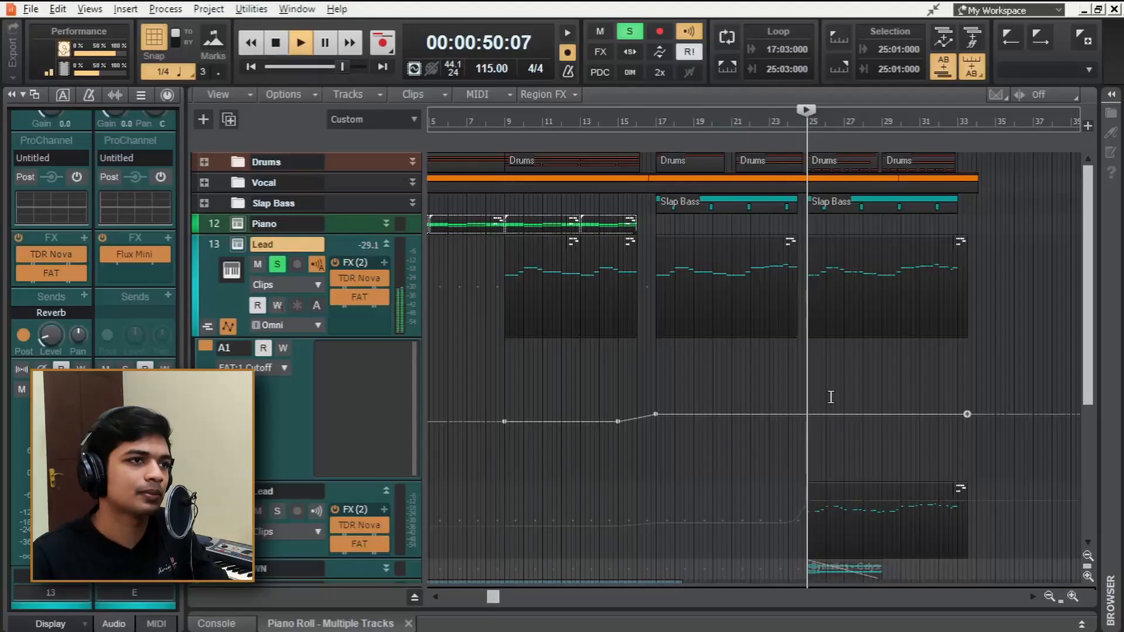
{"action": "key", "text": "space"}
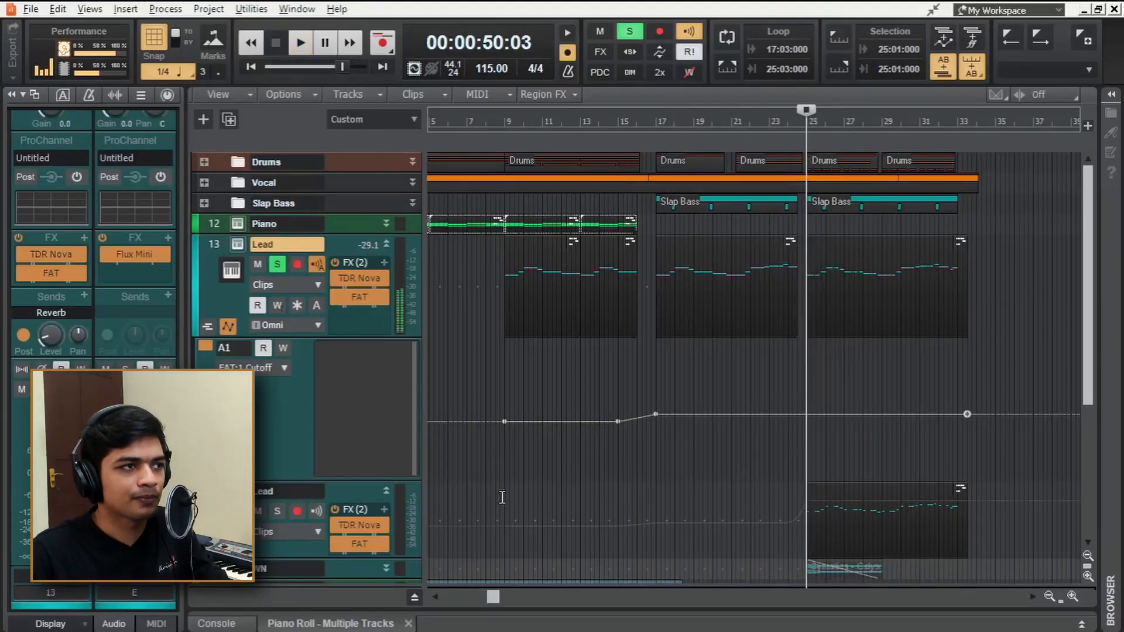
{"action": "left_click", "coordinate": [234, 324]}
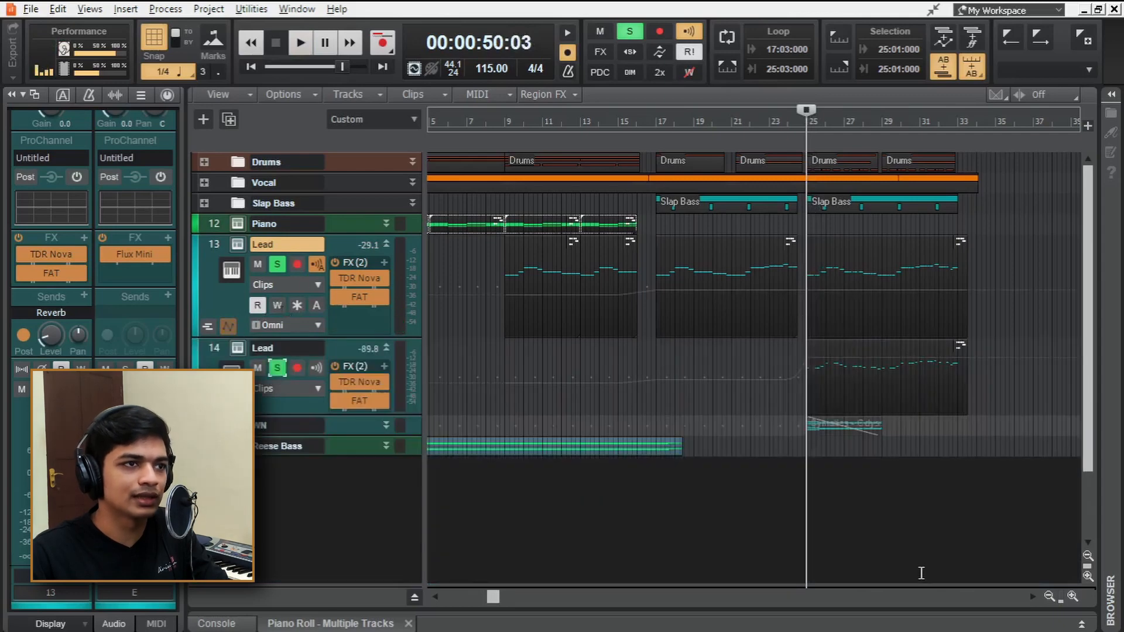
{"action": "key", "text": "space"}
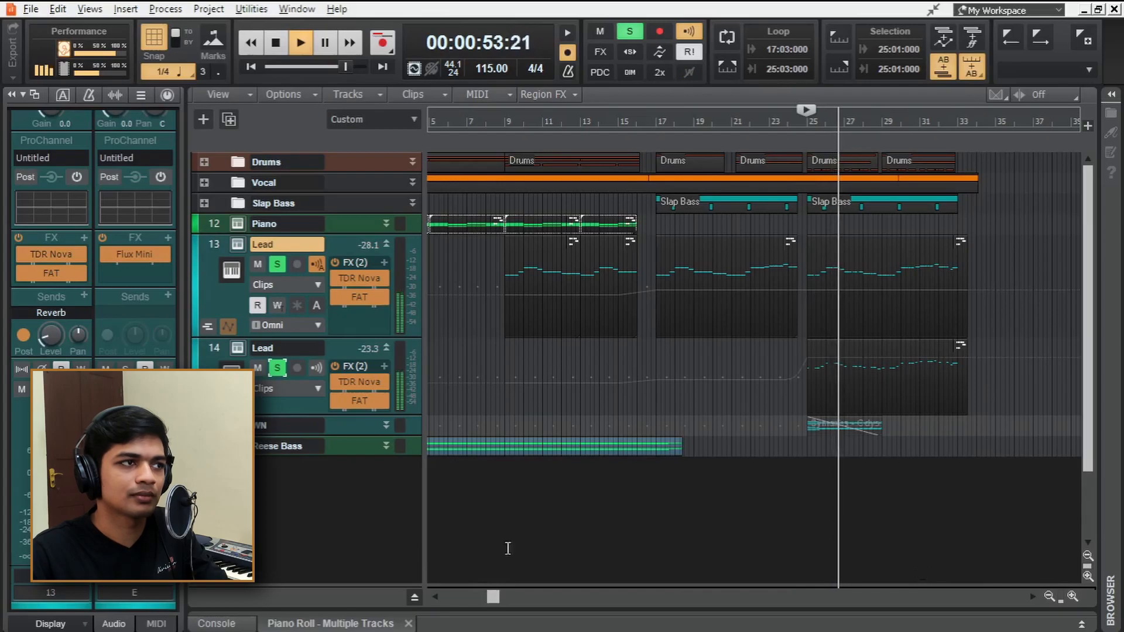
{"action": "key", "text": "space"}
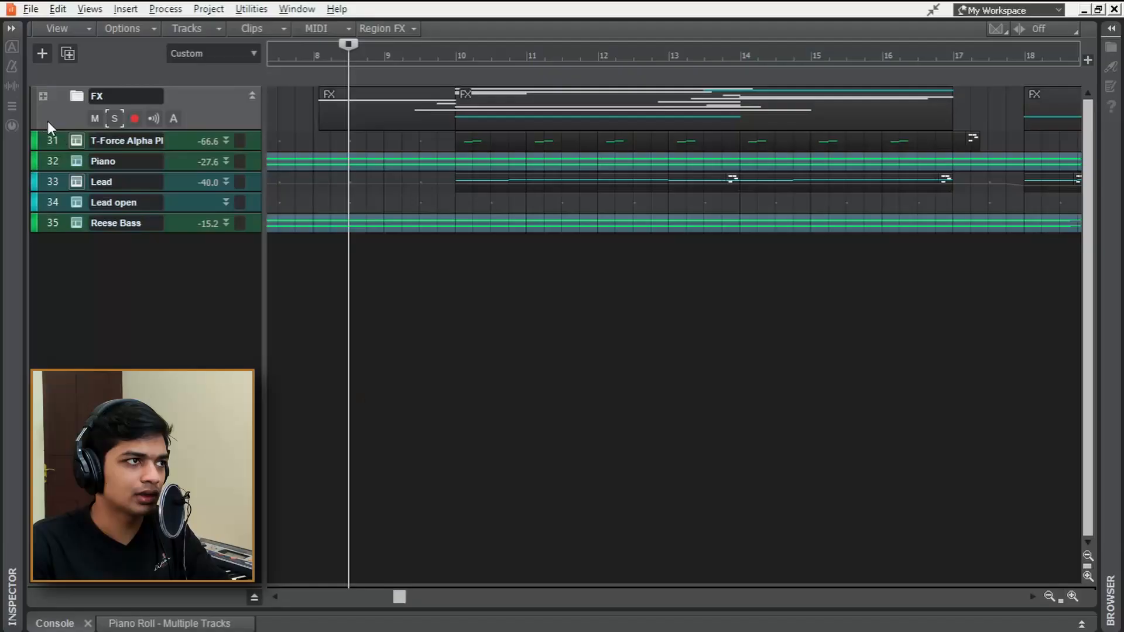
- Expand the FX folder and play the Odyssey Impact 10 track solo from bar 10
{"action": "left_click", "coordinate": [42, 95]}
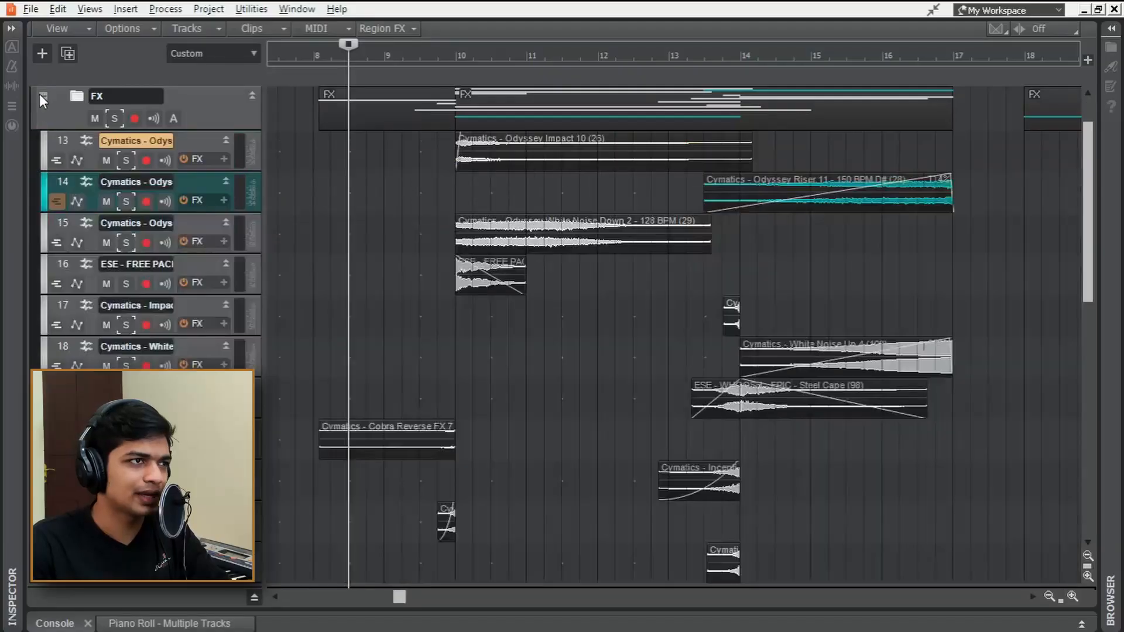
{"action": "left_click", "coordinate": [126, 159]}
{"action": "left_click", "coordinate": [448, 191]}
{"action": "key", "text": "space"}
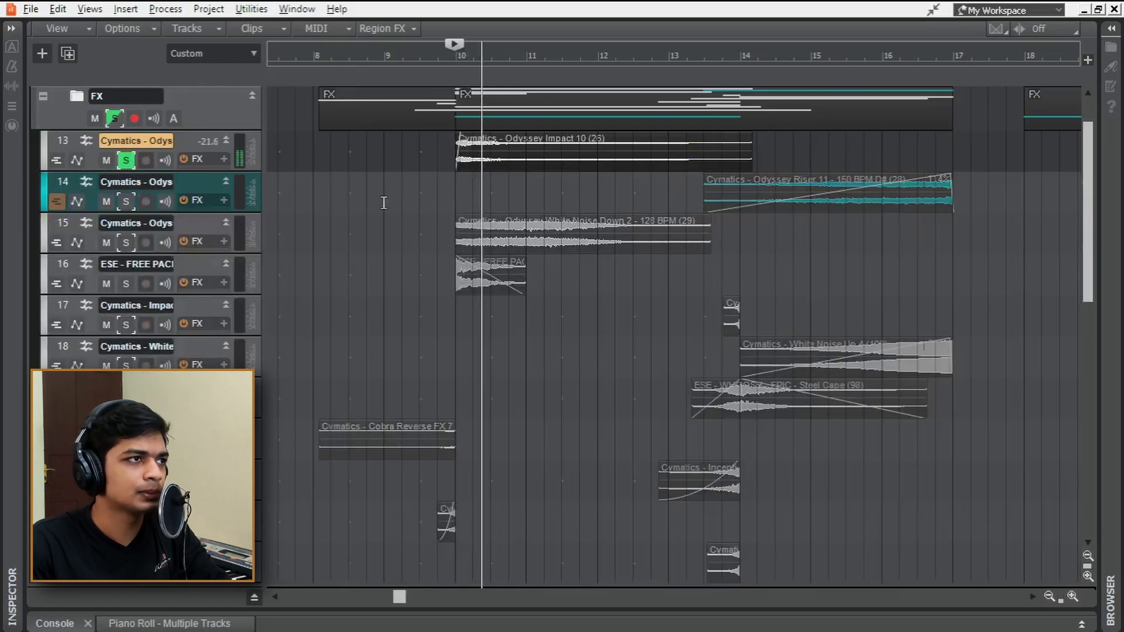
- Play the Odyssey Riser 11 and Odyssey White Noise Down 2 tracks solo, one after the other
{"action": "left_click", "coordinate": [126, 201]}
{"action": "left_click", "coordinate": [841, 226]}
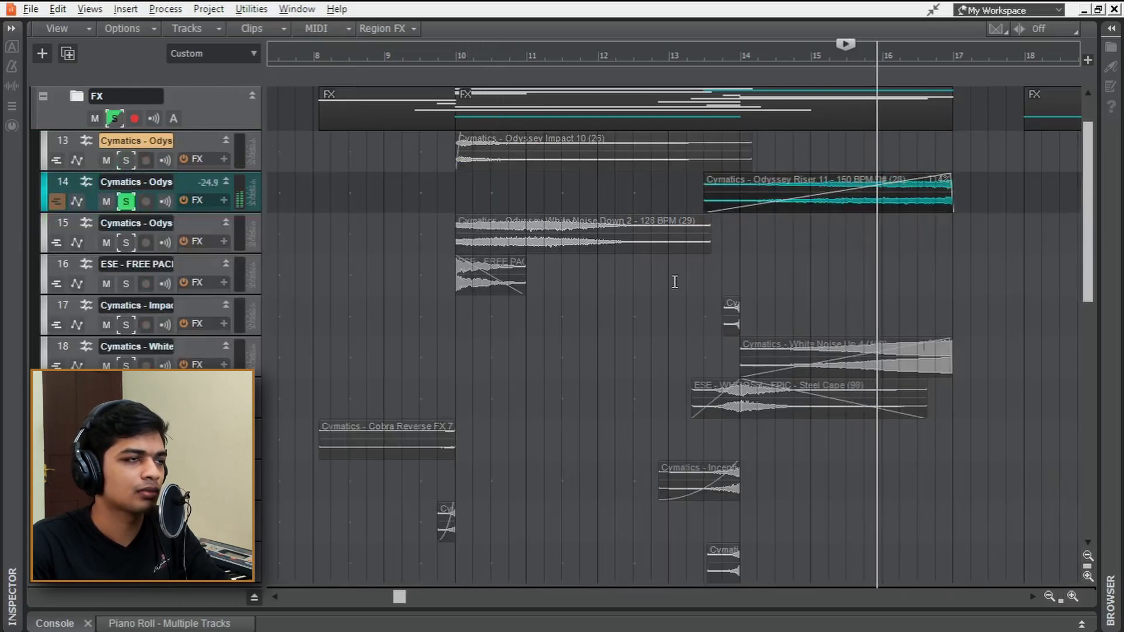
{"action": "left_click", "coordinate": [126, 202]}
{"action": "left_click", "coordinate": [126, 242]}
{"action": "left_click", "coordinate": [438, 320]}
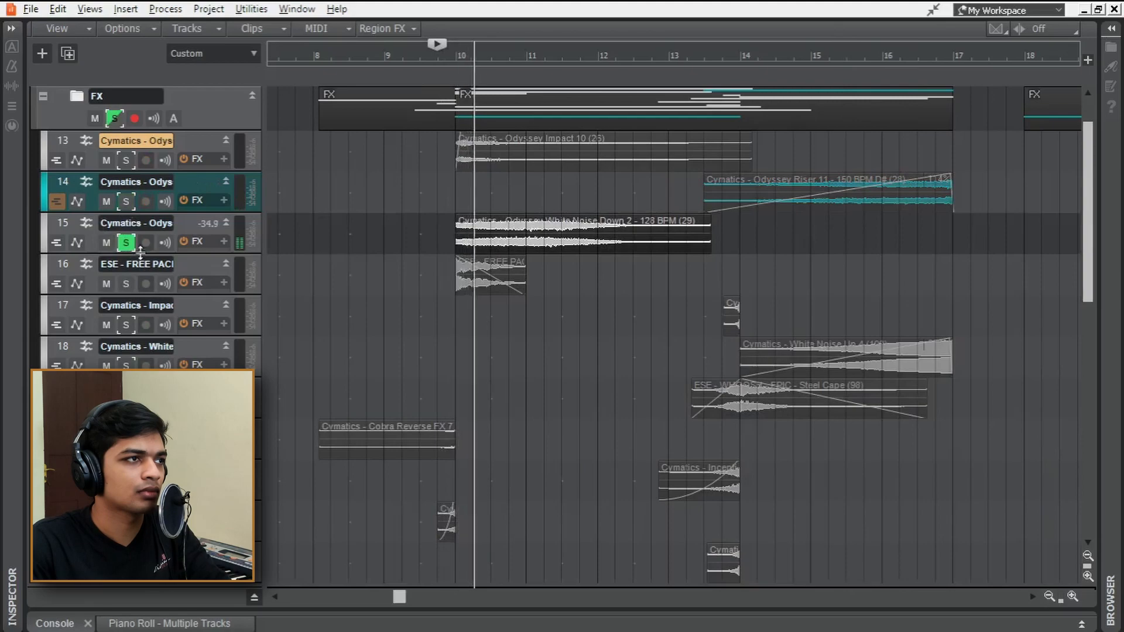
- Take White Noise Down 2 off solo and play all FX folder tracks together from before bar 10 and from about bar 13
{"action": "left_click", "coordinate": [126, 243]}
{"action": "left_click", "coordinate": [712, 404]}
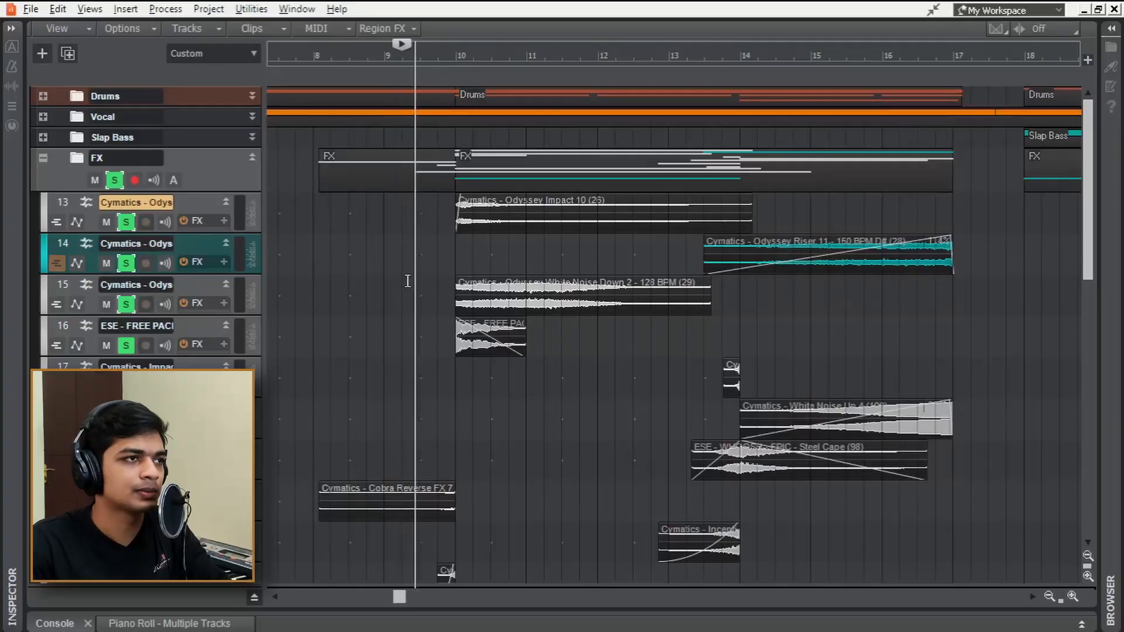
{"action": "scroll", "coordinate": [408, 282], "scroll_direction": "down", "scroll_amount": 3}
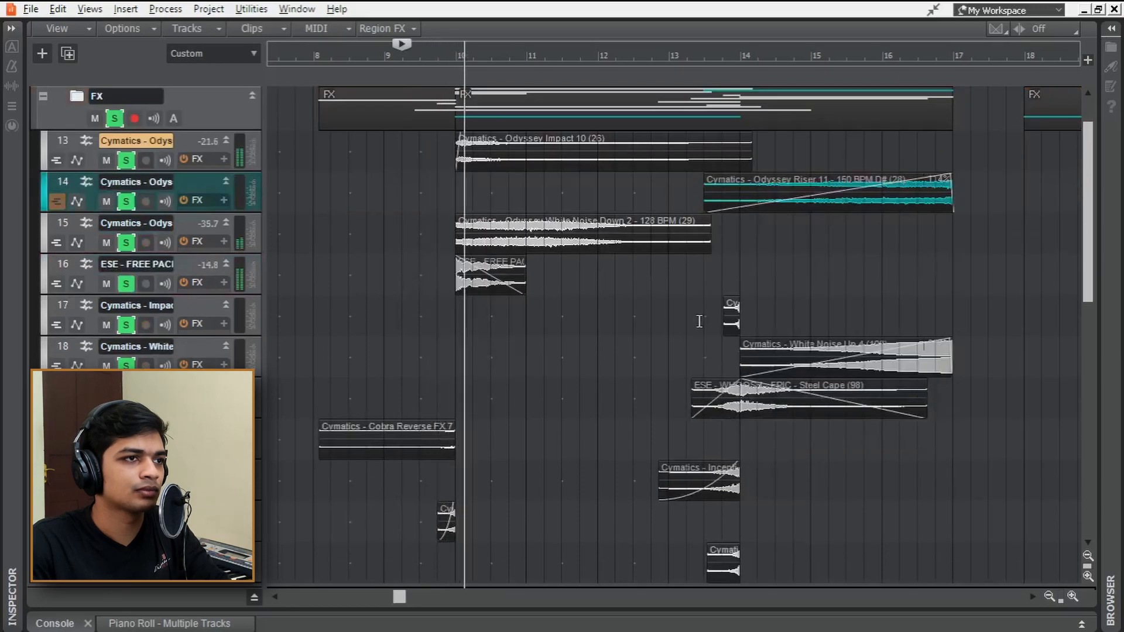
{"action": "scroll", "coordinate": [590, 347], "scroll_direction": "down", "scroll_amount": 4}
{"action": "scroll", "coordinate": [678, 288], "scroll_direction": "up", "scroll_amount": 2}
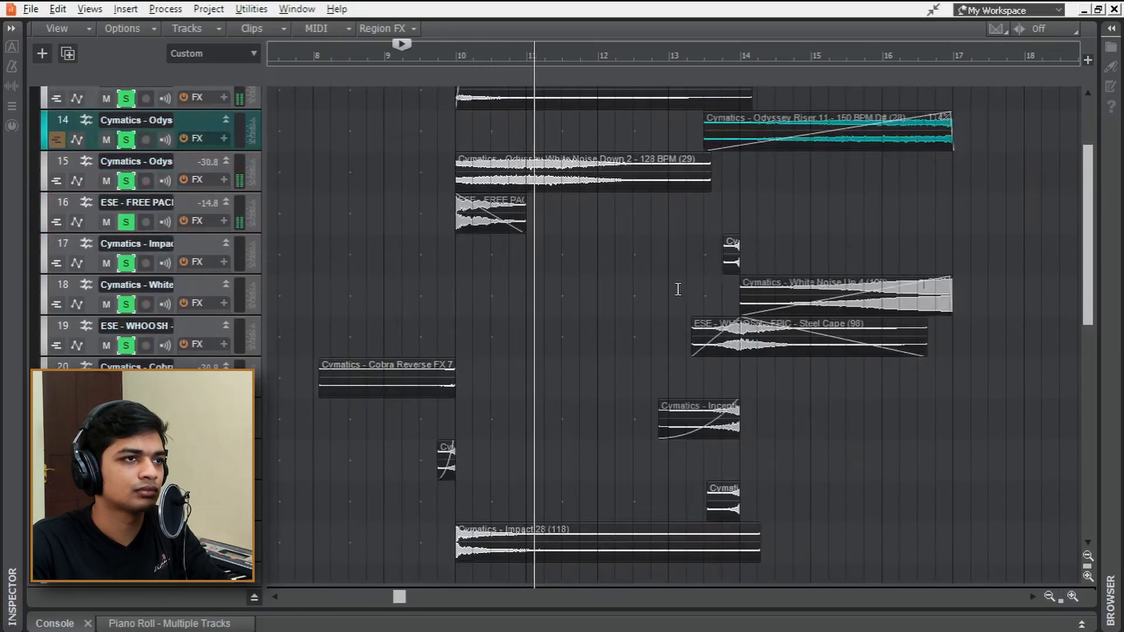
{"action": "left_click", "coordinate": [687, 263]}
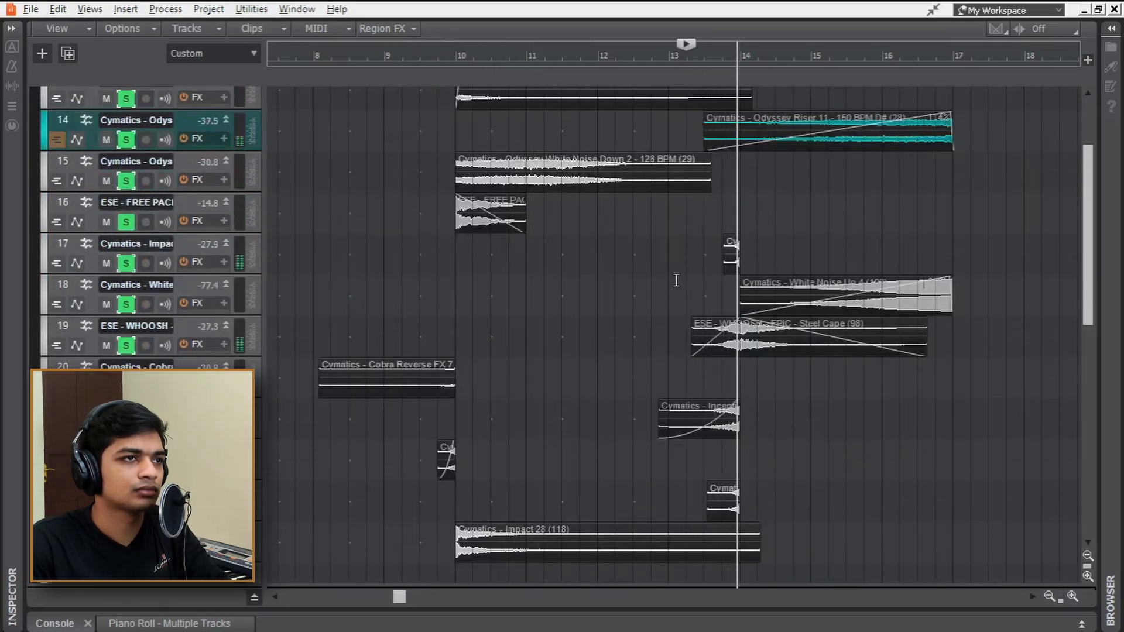
{"action": "scroll", "coordinate": [648, 329], "scroll_direction": "down", "scroll_amount": 2}
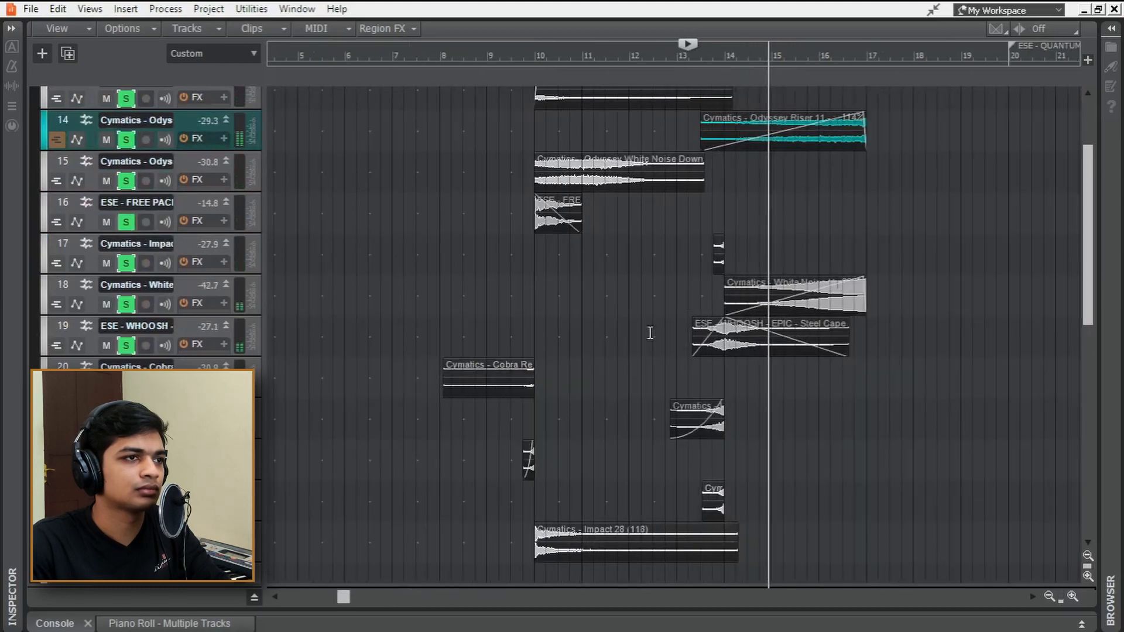
{"action": "scroll", "coordinate": [638, 351], "scroll_direction": "down", "scroll_amount": 3}
{"action": "scroll", "coordinate": [630, 367], "scroll_direction": "up", "scroll_amount": 3}
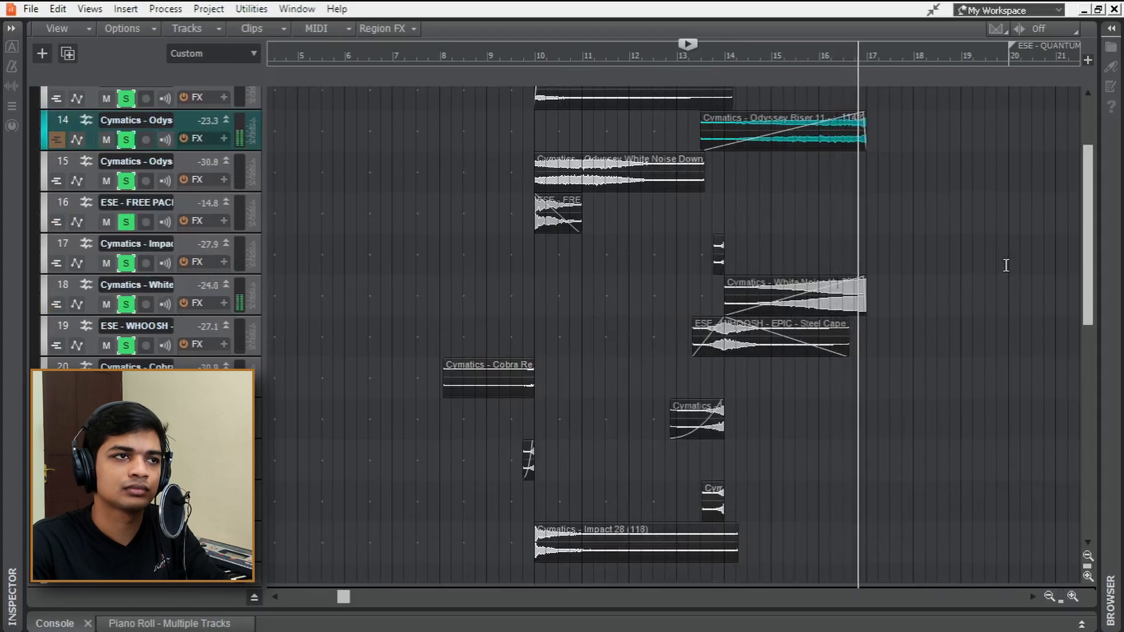
{"action": "key", "text": "space"}
- Play the soloed FX tracks from bar 1 to hear the reversed piano and vocal clips in the intro
{"action": "left_click_drag", "start_coordinate": [345, 598], "coordinate": [291, 599]}
{"action": "scroll", "coordinate": [438, 414], "scroll_direction": "down", "scroll_amount": 4}
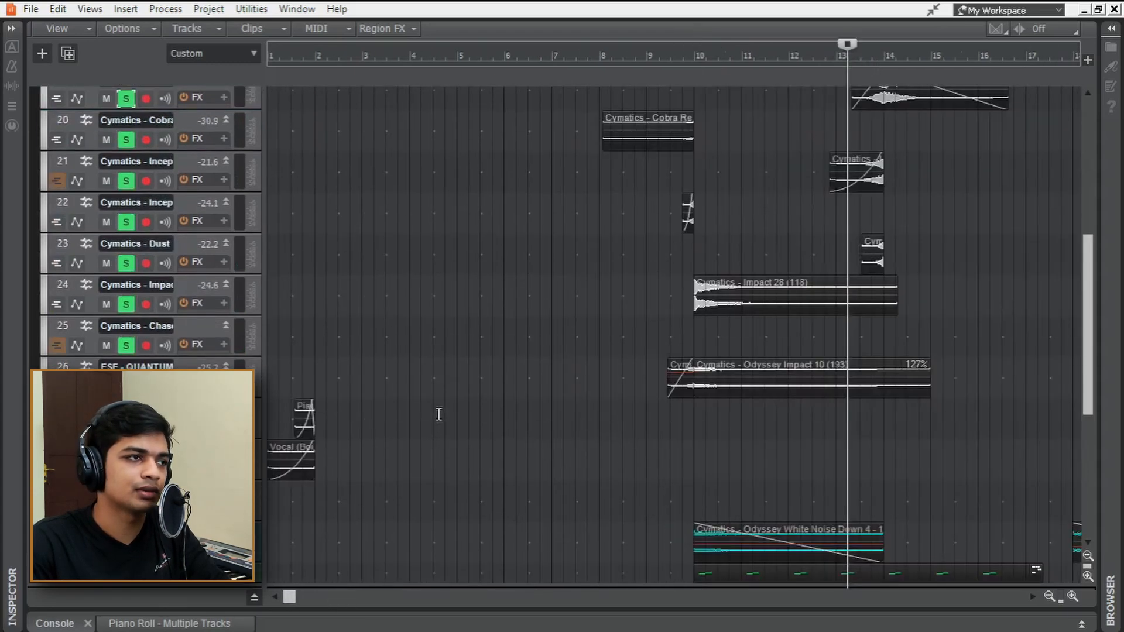
{"action": "left_click", "coordinate": [271, 365]}
{"action": "key", "text": "space"}
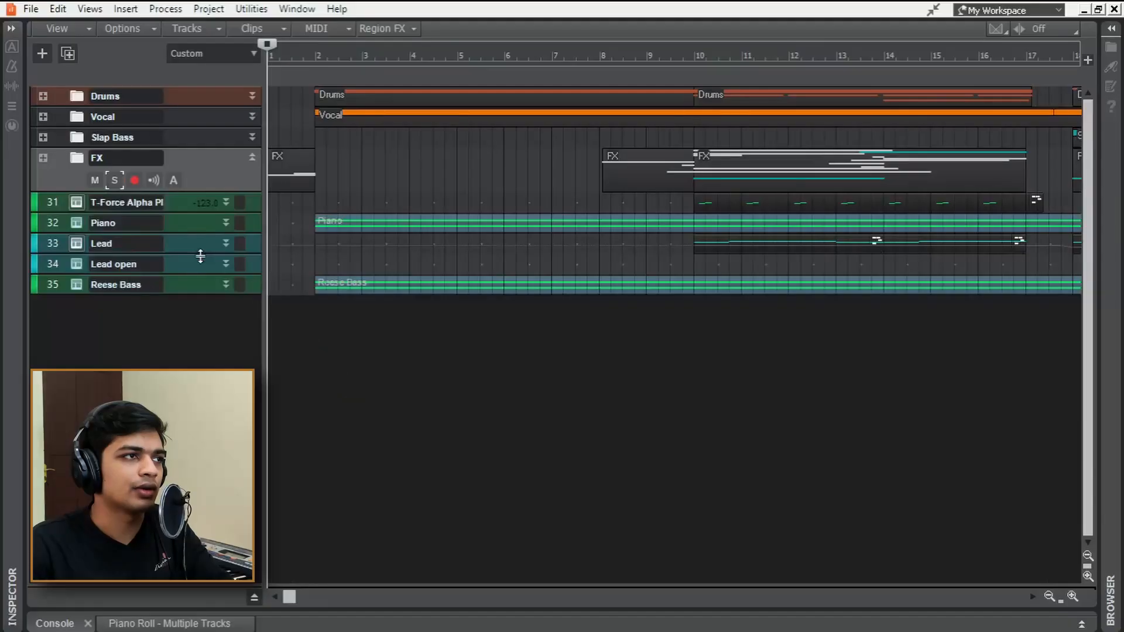
- Enlarge the T-Force Alpha track, solo it, and play its clip from bar 10
{"action": "left_click_drag", "start_coordinate": [203, 212], "coordinate": [192, 272]}
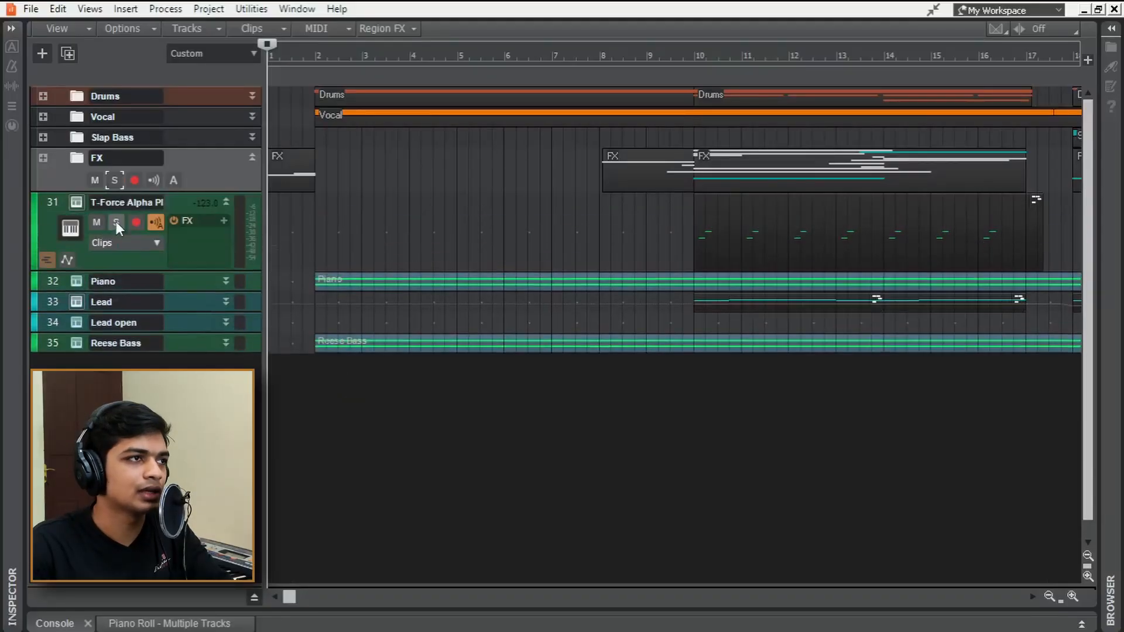
{"action": "left_click", "coordinate": [689, 377]}
{"action": "scroll", "coordinate": [848, 464], "scroll_direction": "up", "scroll_amount": 2}
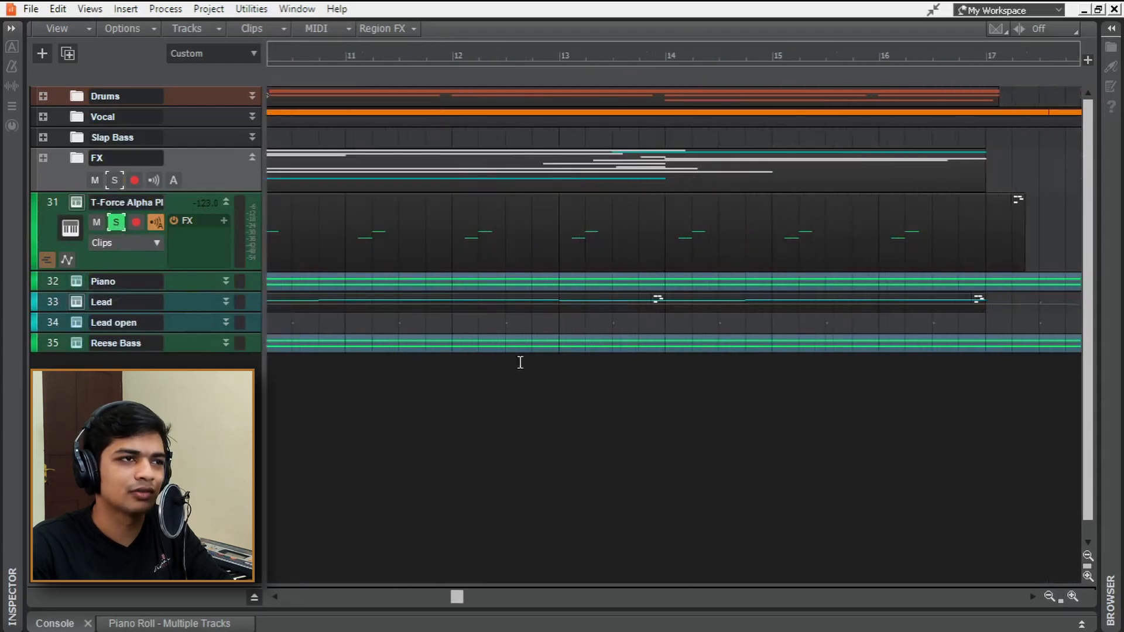
{"action": "scroll", "coordinate": [376, 229], "scroll_direction": "down", "scroll_amount": 3}
{"action": "key", "text": "space"}
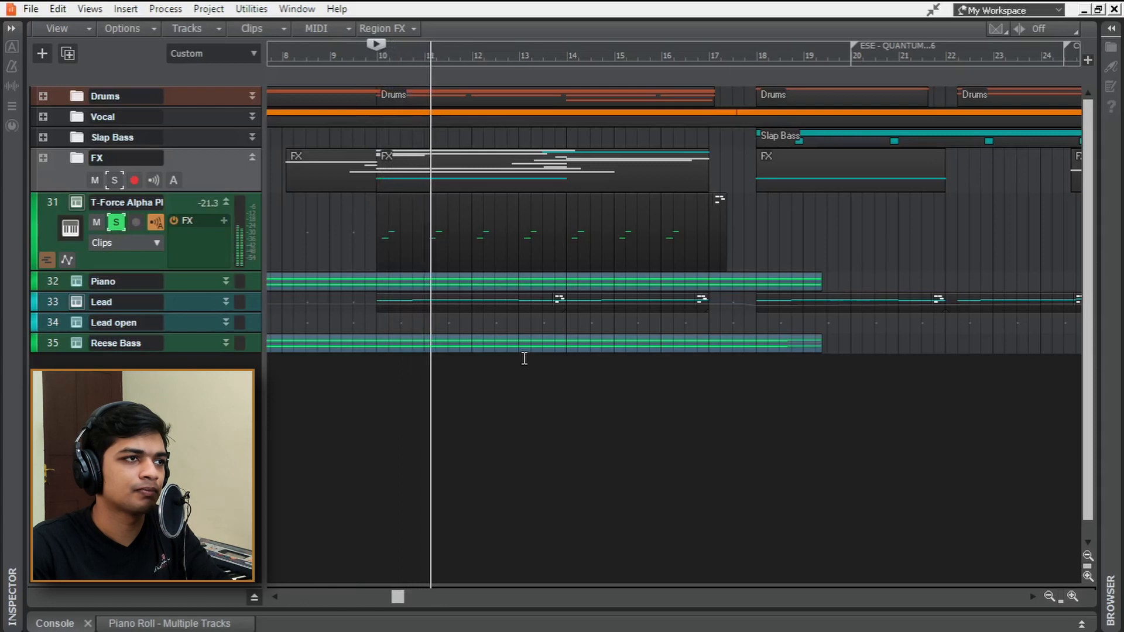
{"action": "key", "text": "space"}
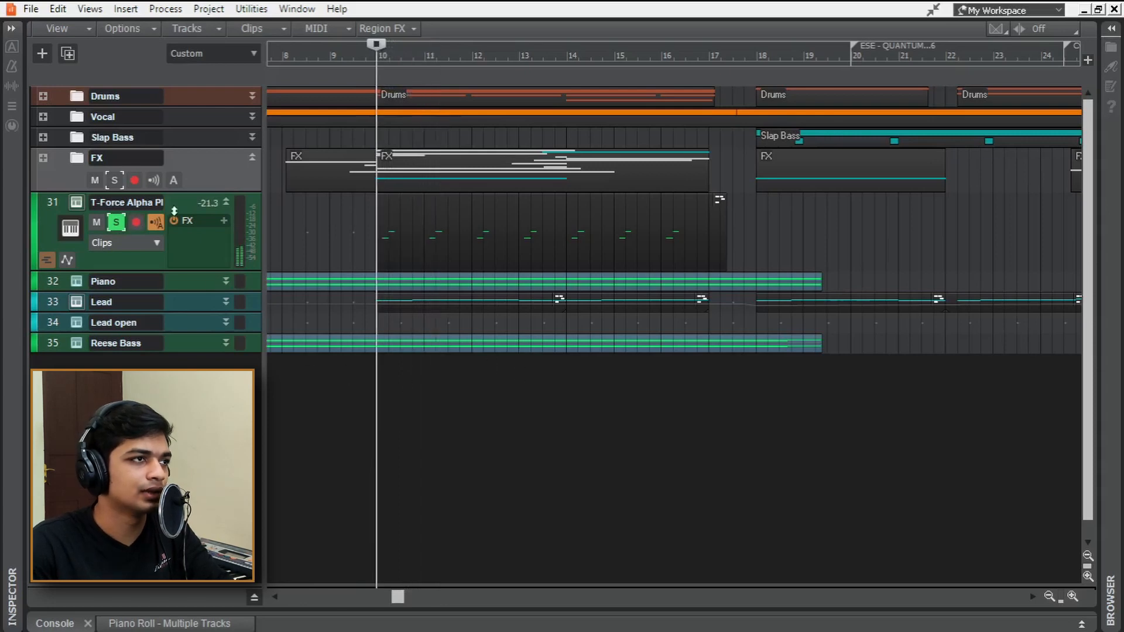
- Expand the Drums folder, enlarge the Clap build track, play it solo from bar 10, and take it off solo
{"action": "left_click", "coordinate": [43, 97]}
{"action": "left_click_drag", "start_coordinate": [222, 209], "coordinate": [220, 253]}
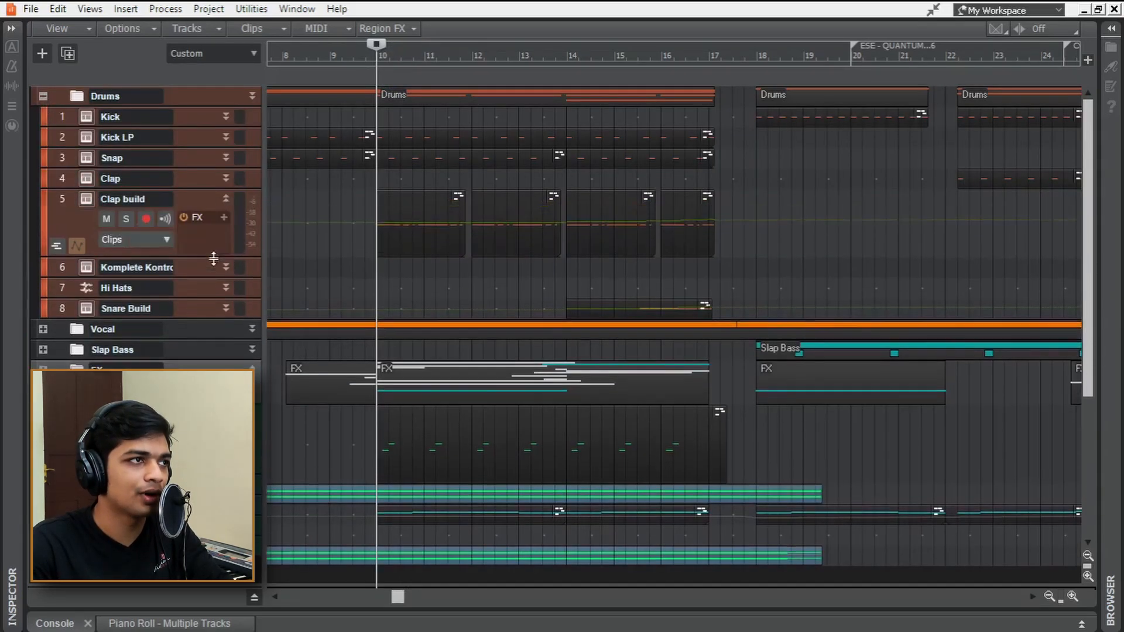
{"action": "left_click", "coordinate": [125, 219]}
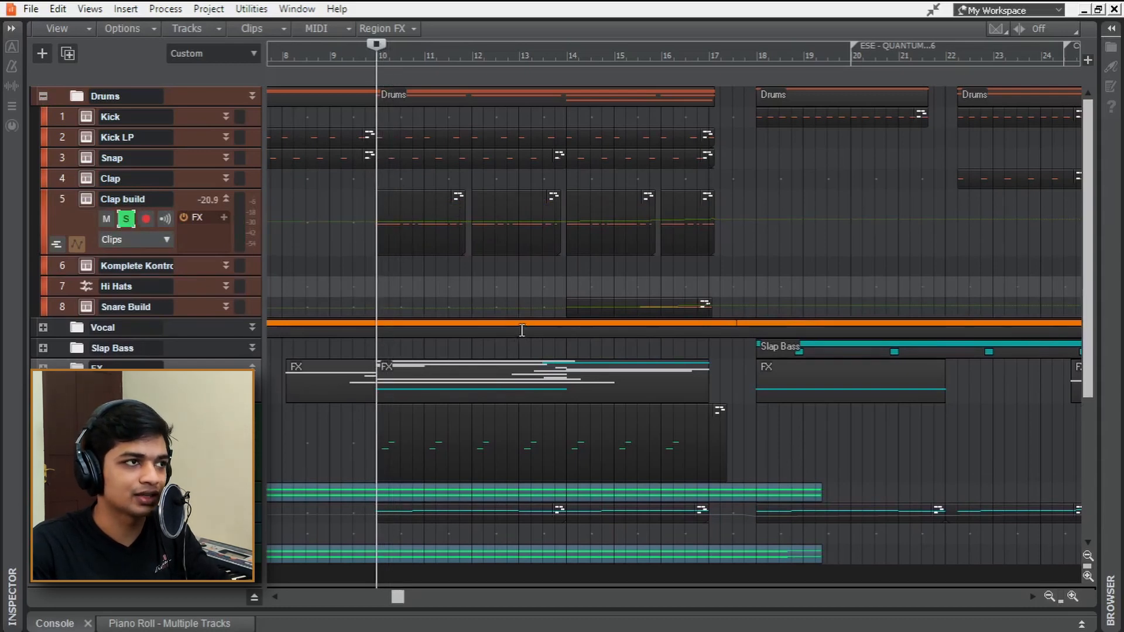
{"action": "left_click", "coordinate": [128, 219]}
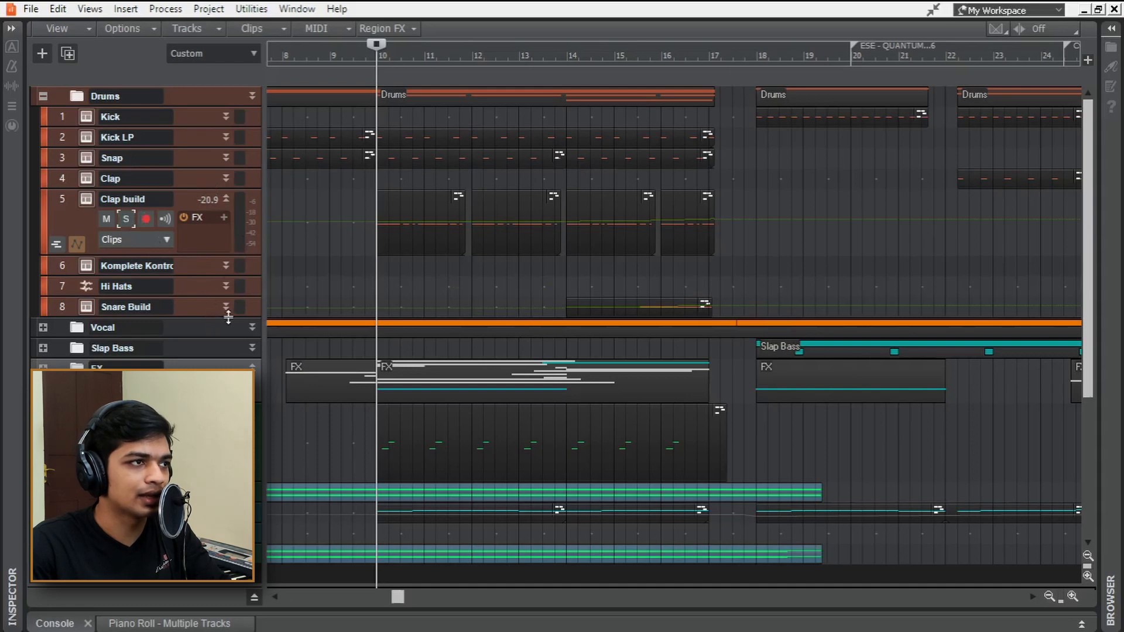
- Enlarge the Snare Build track, solo it, and play it from just before bar 14
{"action": "left_click_drag", "start_coordinate": [208, 314], "coordinate": [206, 350]}
{"action": "left_click", "coordinate": [126, 327]}
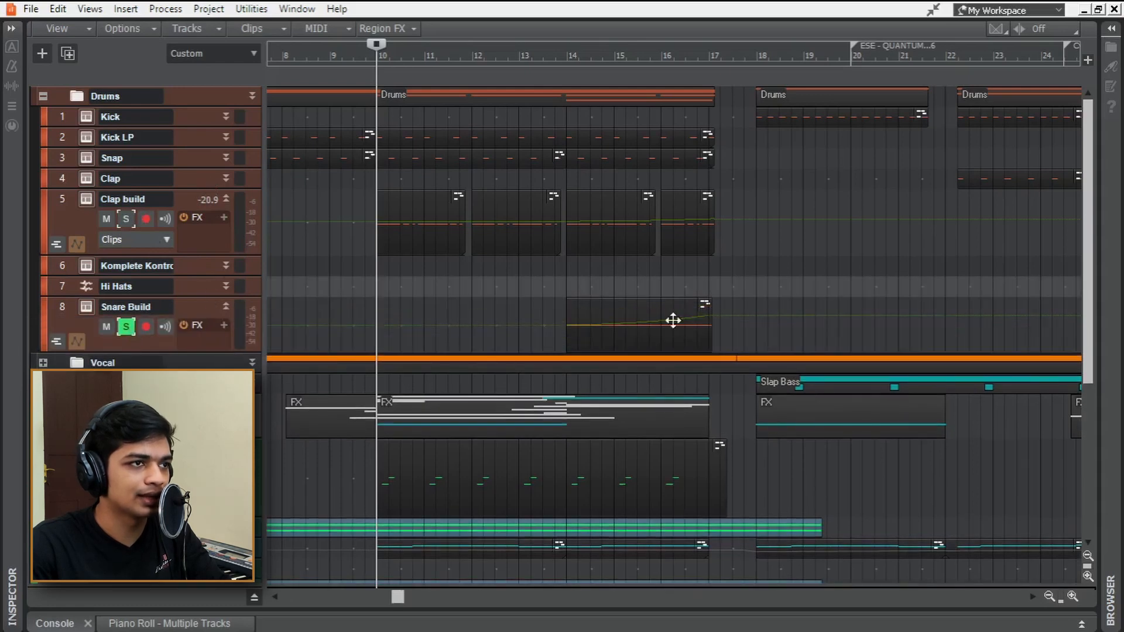
{"action": "left_click", "coordinate": [556, 276]}
{"action": "key", "text": "space"}
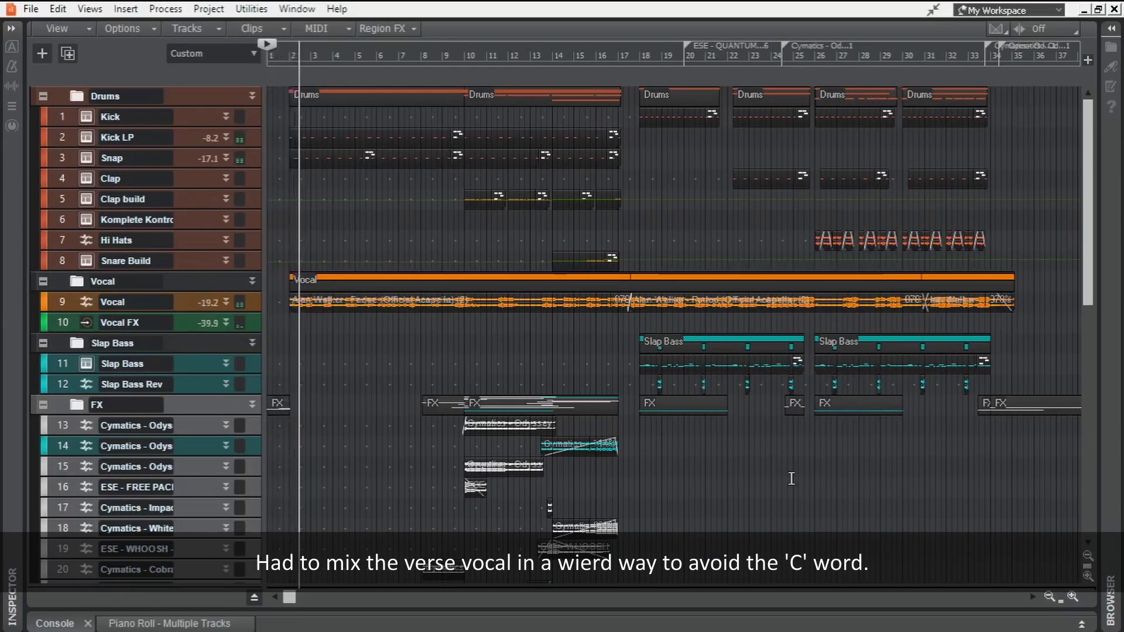
- Follow the full mix playing from bar 1 through the verse and build, examining the drum, vocal, FX and instrument tracks
{"action": "scroll", "coordinate": [339, 146], "scroll_direction": "up", "scroll_amount": 1}
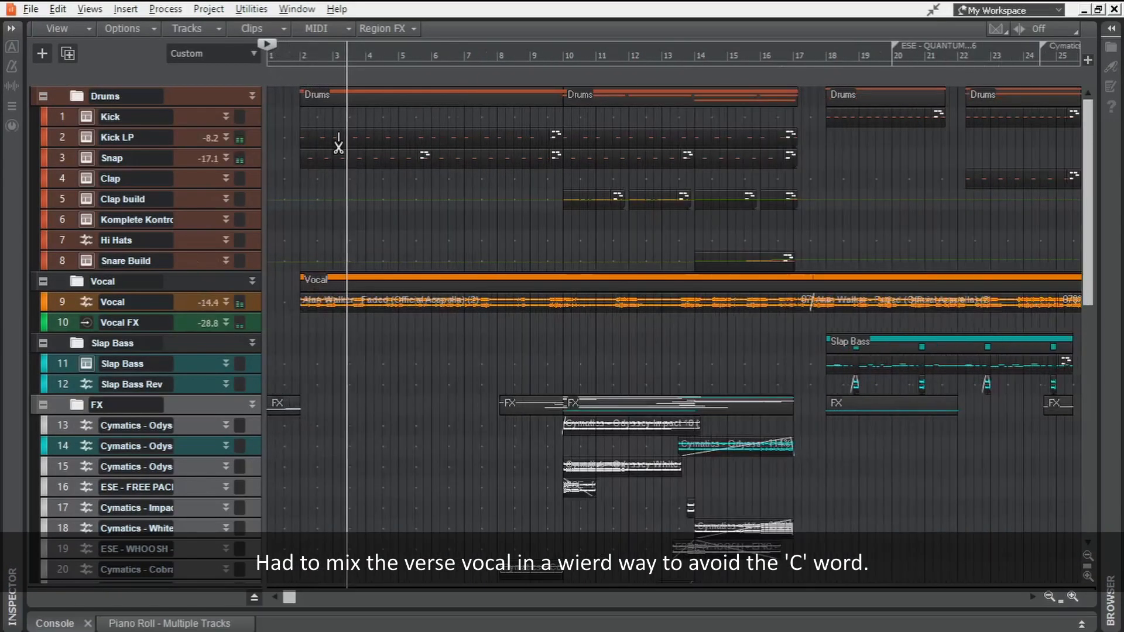
{"action": "scroll", "coordinate": [438, 153], "scroll_direction": "up", "scroll_amount": 1}
{"action": "scroll", "coordinate": [438, 154], "scroll_direction": "down", "scroll_amount": 1}
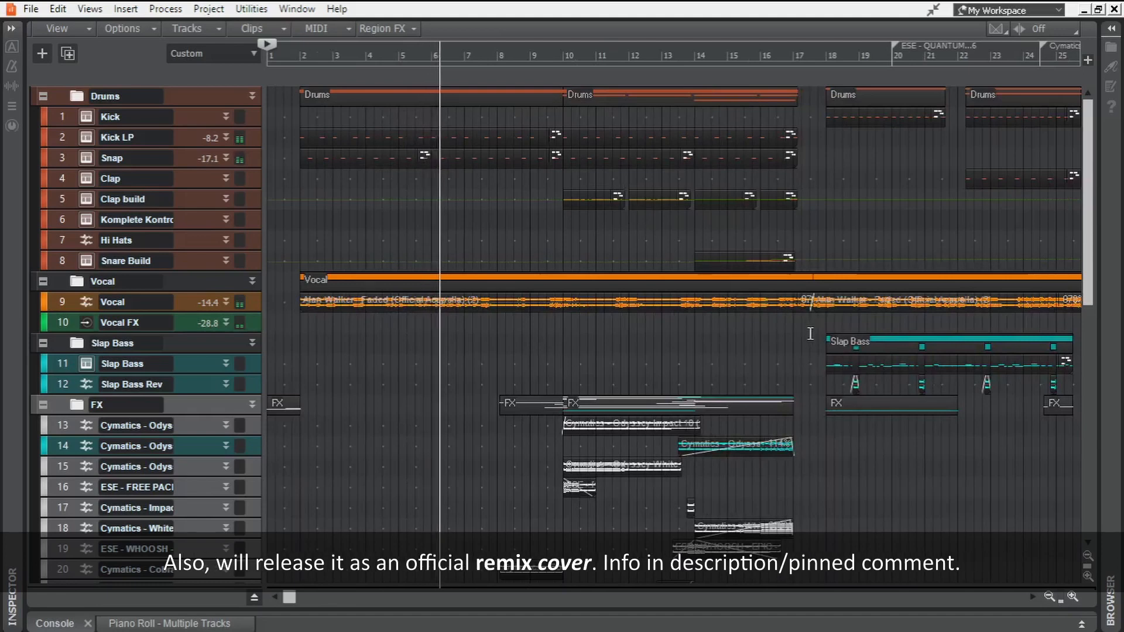
{"action": "scroll", "coordinate": [685, 252], "scroll_direction": "up", "scroll_amount": 1}
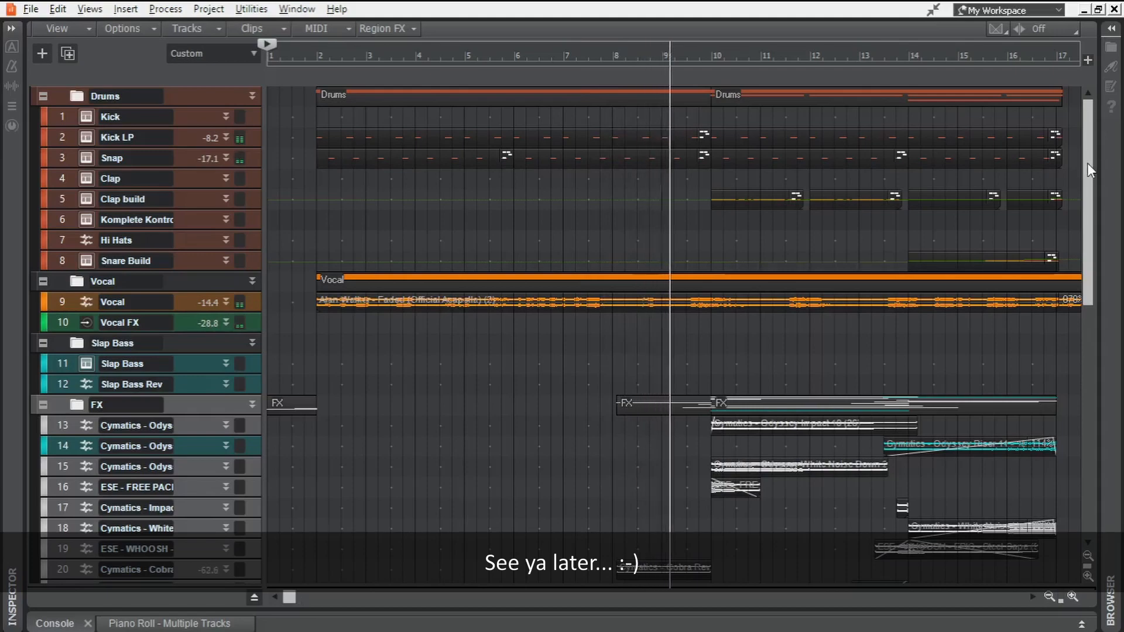
{"action": "scroll", "coordinate": [1090, 163], "scroll_direction": "down", "scroll_amount": 1}
{"action": "left_click_drag", "start_coordinate": [1089, 186], "coordinate": [1098, 249]}
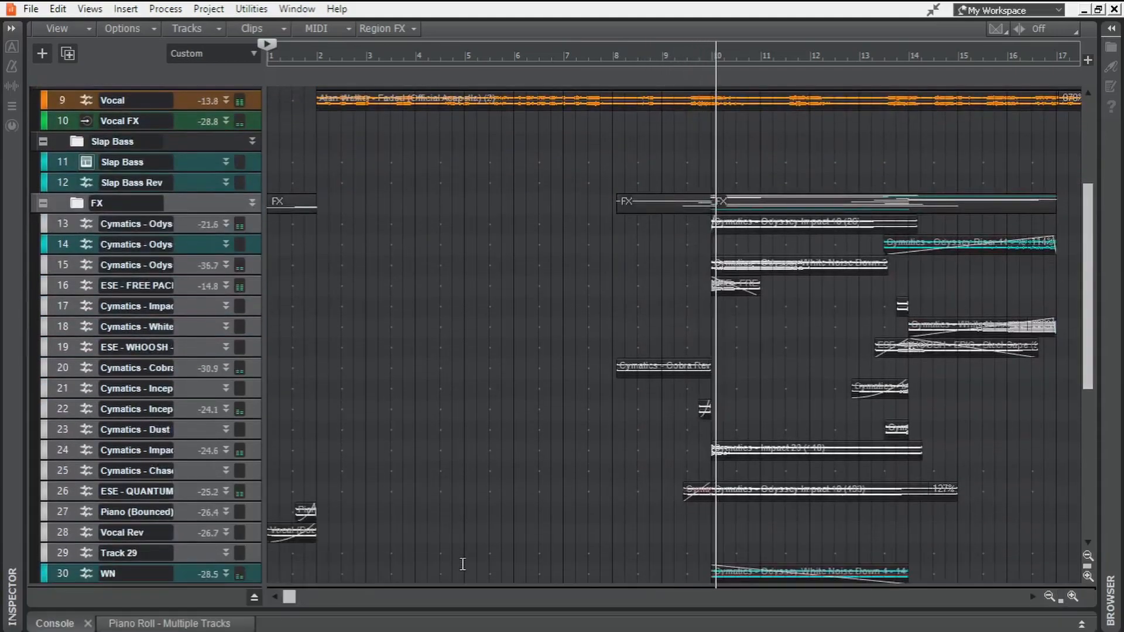
{"action": "left_click_drag", "start_coordinate": [293, 598], "coordinate": [415, 605]}
{"action": "scroll", "coordinate": [550, 469], "scroll_direction": "down", "scroll_amount": 5}
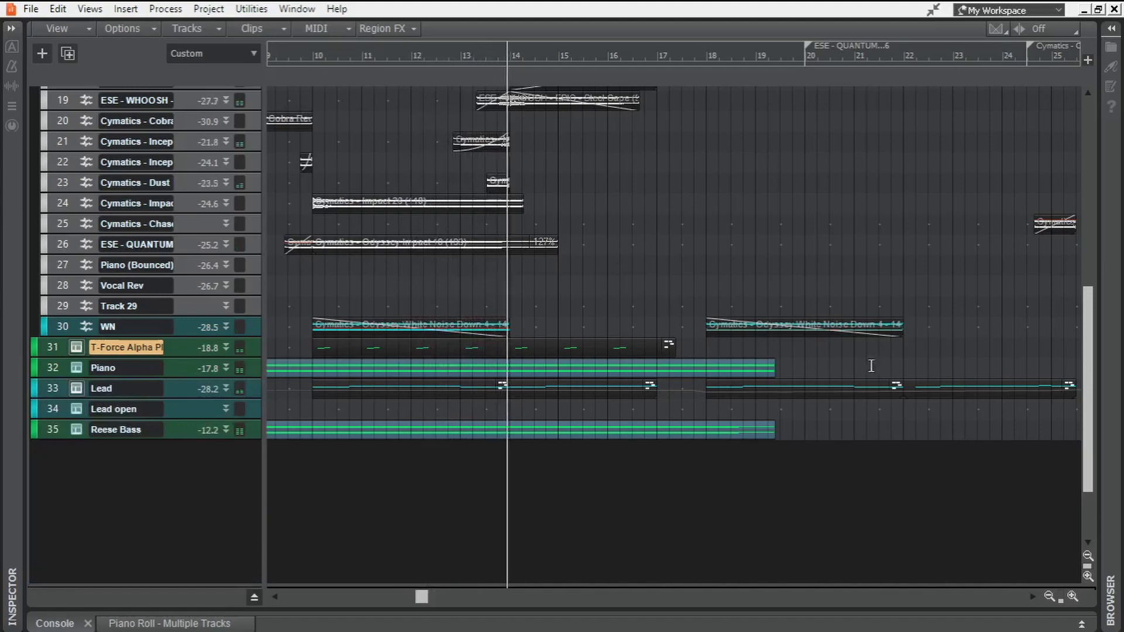
{"action": "scroll", "coordinate": [963, 385], "scroll_direction": "up", "scroll_amount": 11}
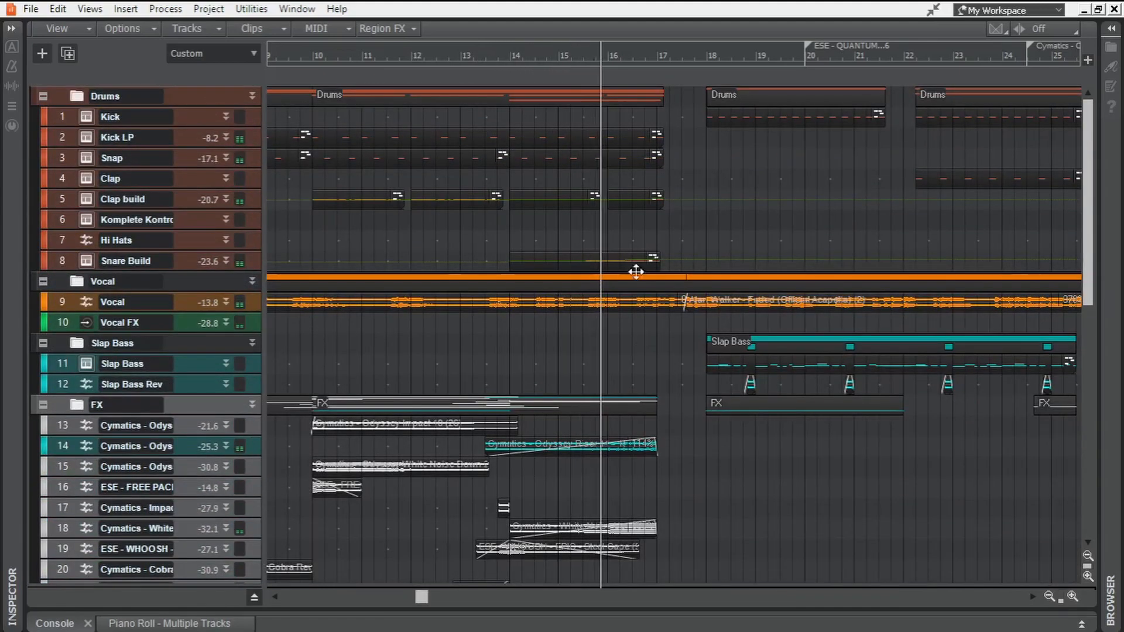
- Follow the playback through the drop from bar 18 and enlarge the Lead track to examine its notes and automation curve
{"action": "left_click_drag", "start_coordinate": [419, 599], "coordinate": [552, 606]}
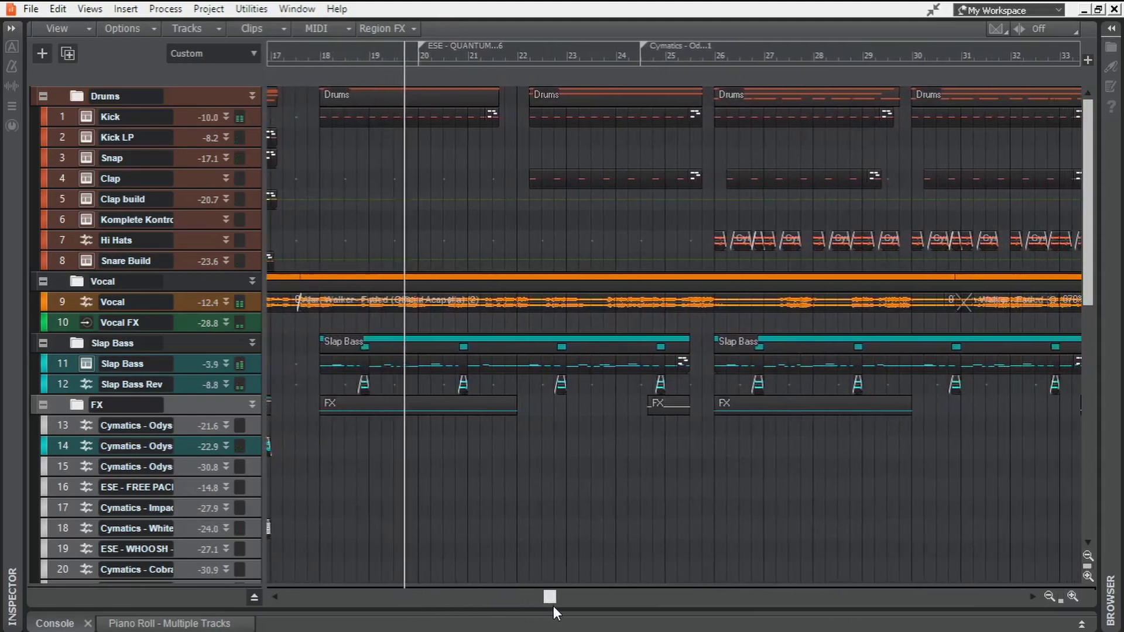
{"action": "scroll", "coordinate": [574, 433], "scroll_direction": "down", "scroll_amount": 3}
{"action": "scroll", "coordinate": [574, 433], "scroll_direction": "down", "scroll_amount": 3}
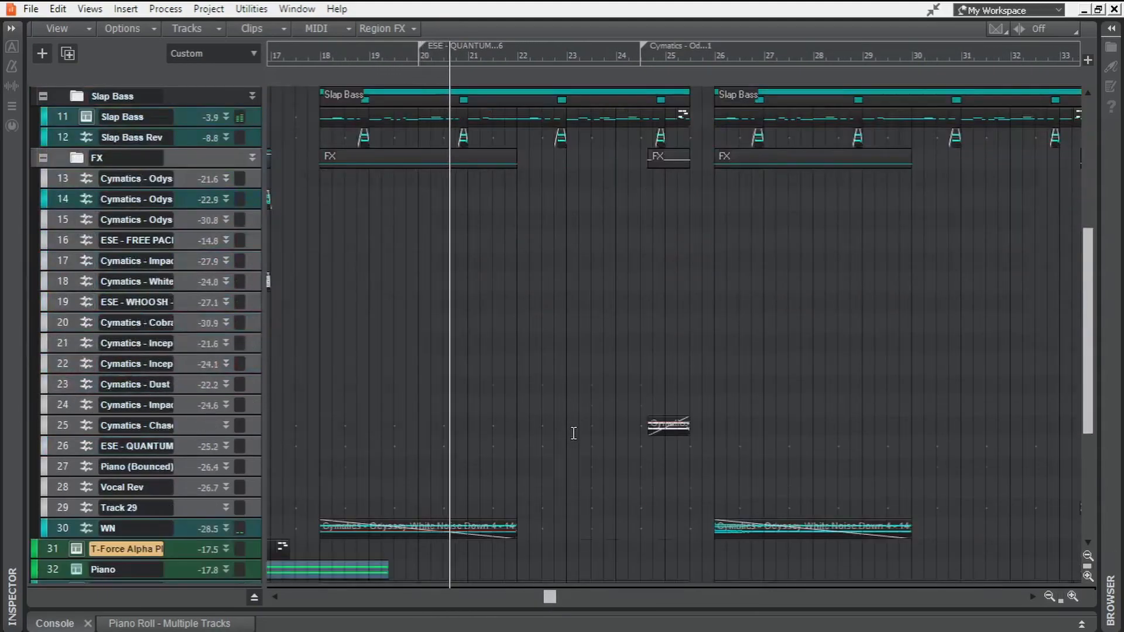
{"action": "scroll", "coordinate": [572, 434], "scroll_direction": "down", "scroll_amount": 4}
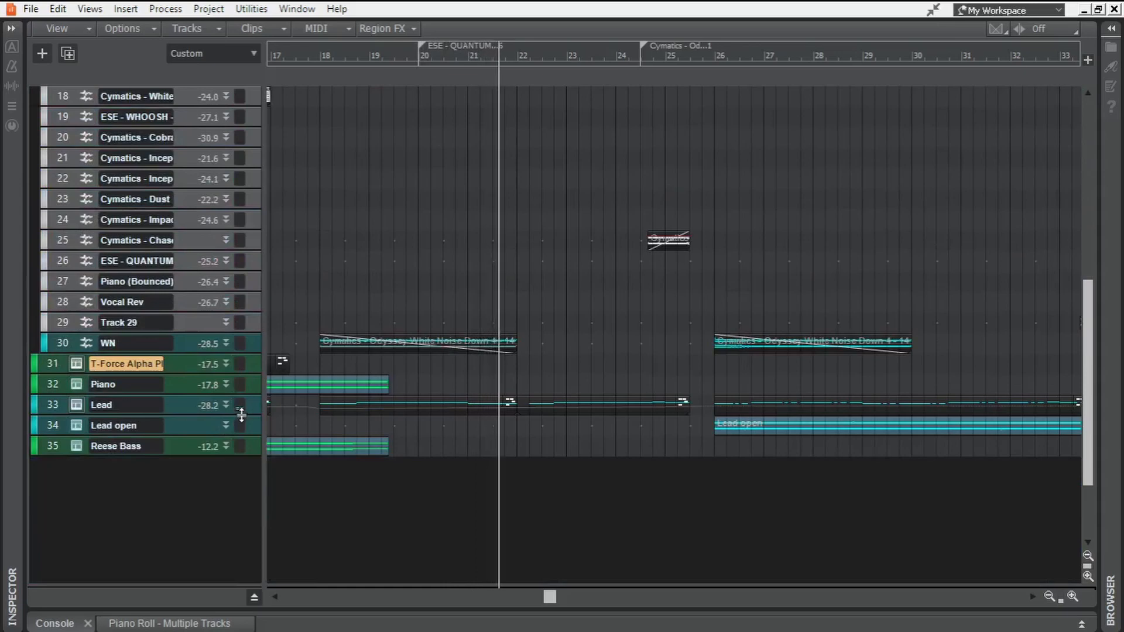
{"action": "left_click_drag", "start_coordinate": [238, 415], "coordinate": [237, 508]}
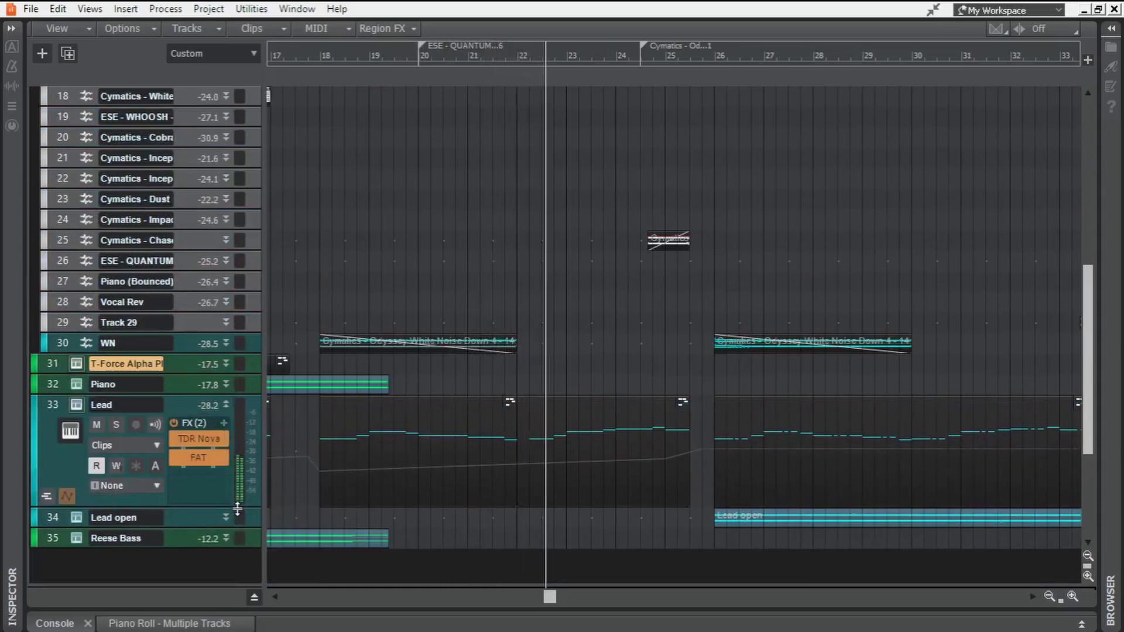
{"action": "left_click_drag", "start_coordinate": [552, 596], "coordinate": [609, 599]}
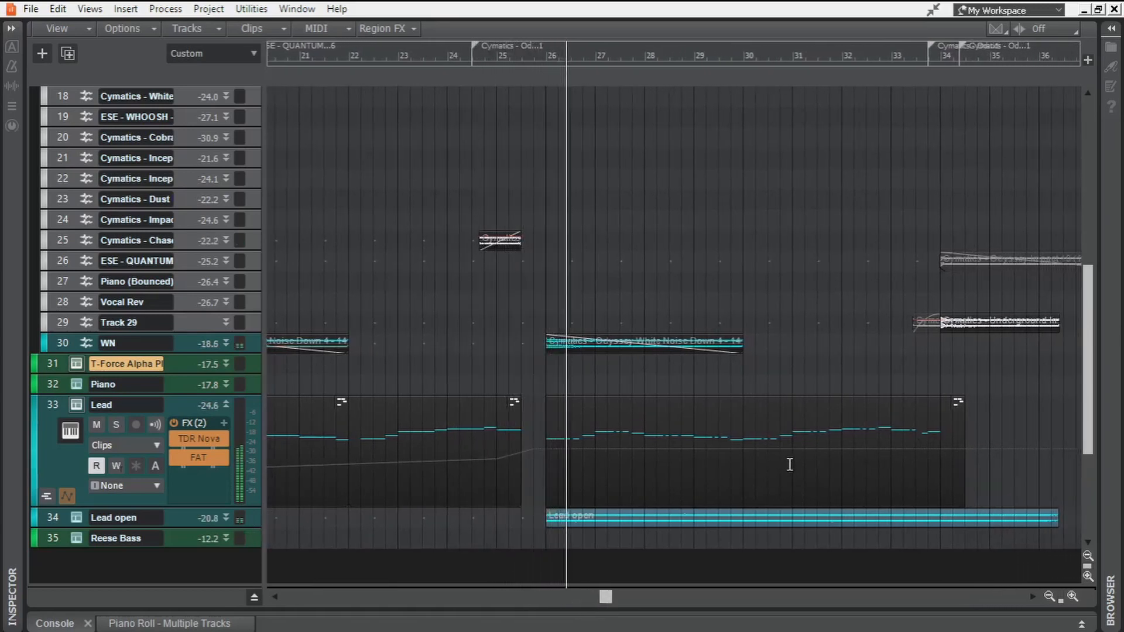
- Minimize the Lead track, collapse the FX folder, and follow the playback to the end of the arrangement
{"action": "left_click", "coordinate": [225, 405]}
{"action": "scroll", "coordinate": [855, 472], "scroll_direction": "up", "scroll_amount": 7}
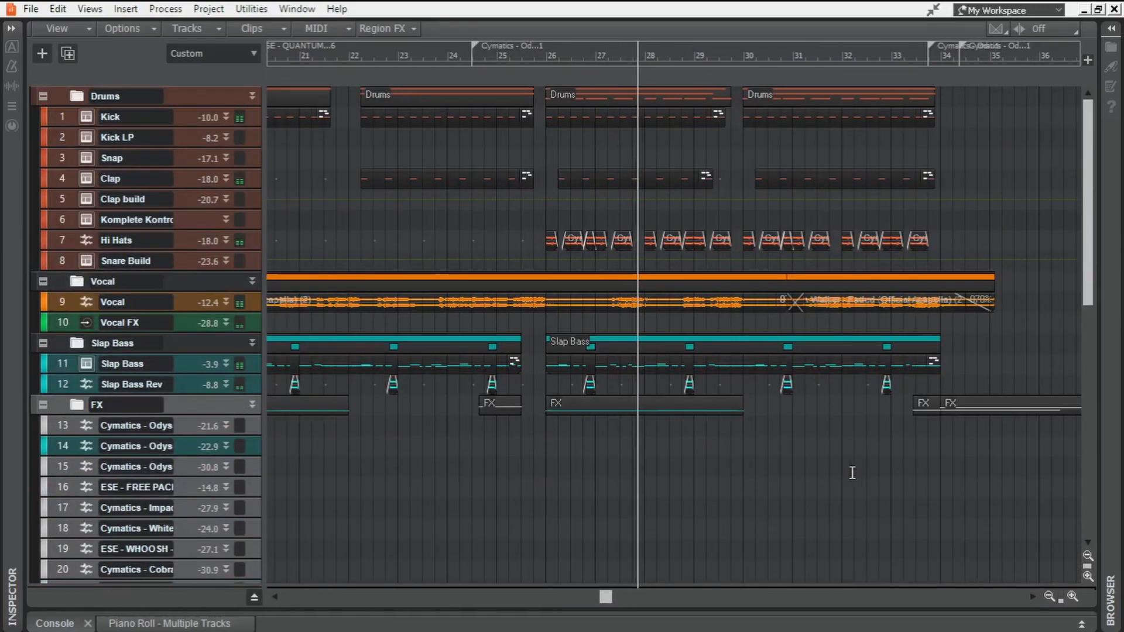
{"action": "left_click", "coordinate": [43, 404]}
{"action": "left_click_drag", "start_coordinate": [604, 597], "coordinate": [705, 600]}
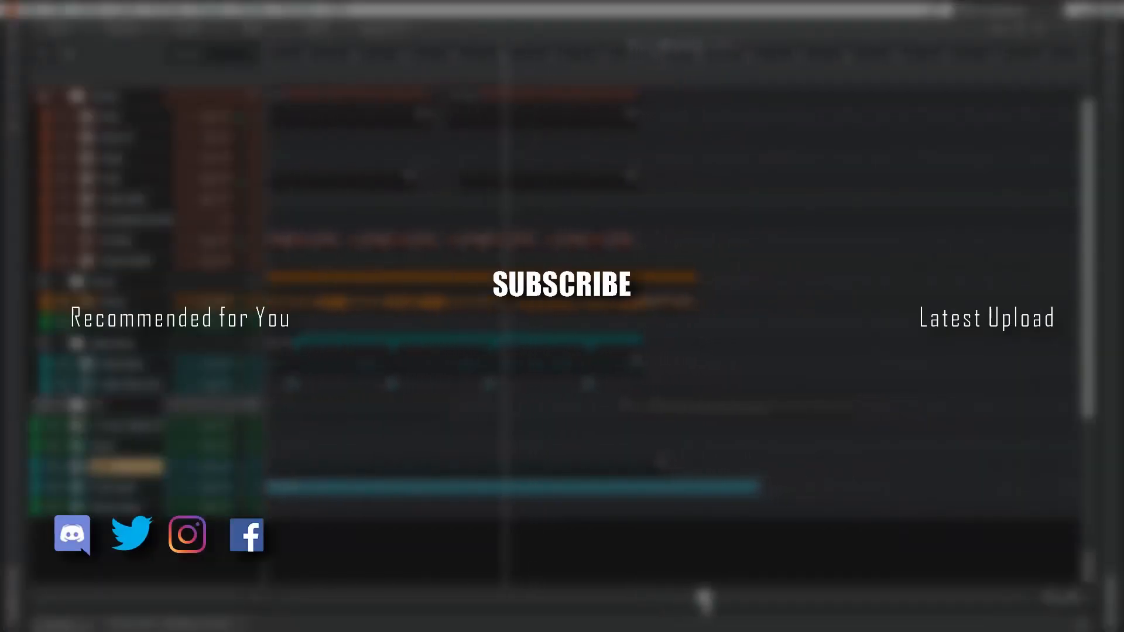